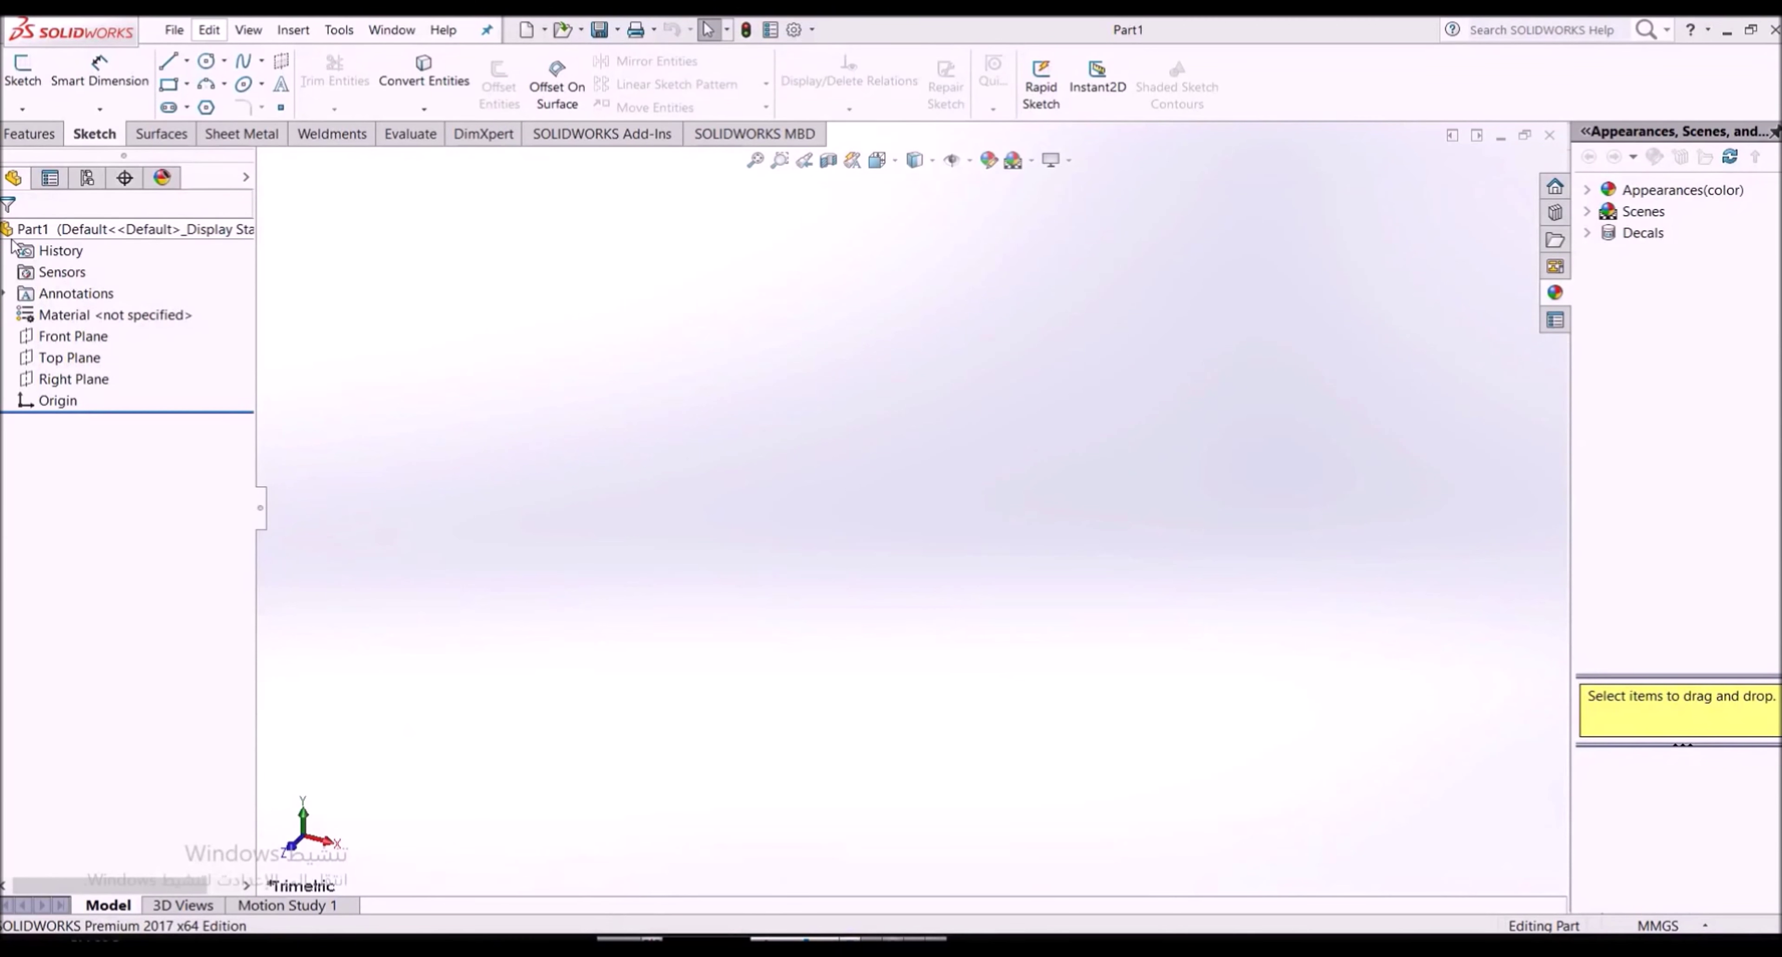
Start a Front Plane sketch and draw a vertical line down to the origin
click(69, 336)
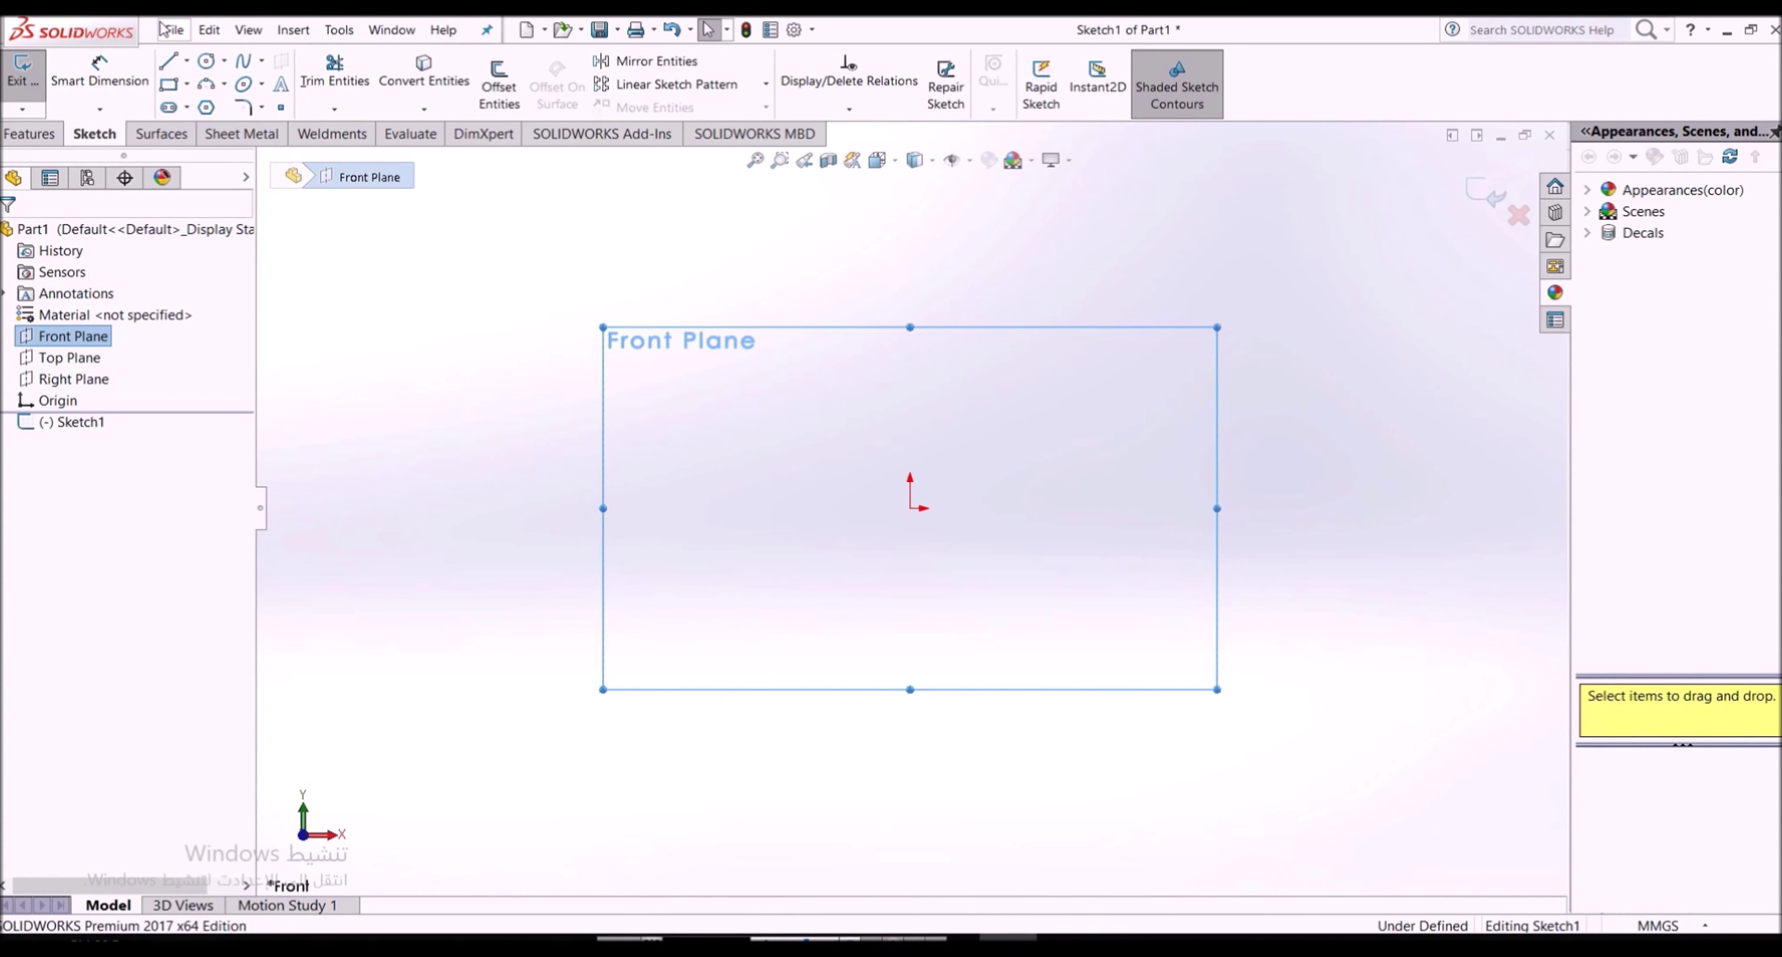
click(168, 61)
click(909, 217)
click(909, 508)
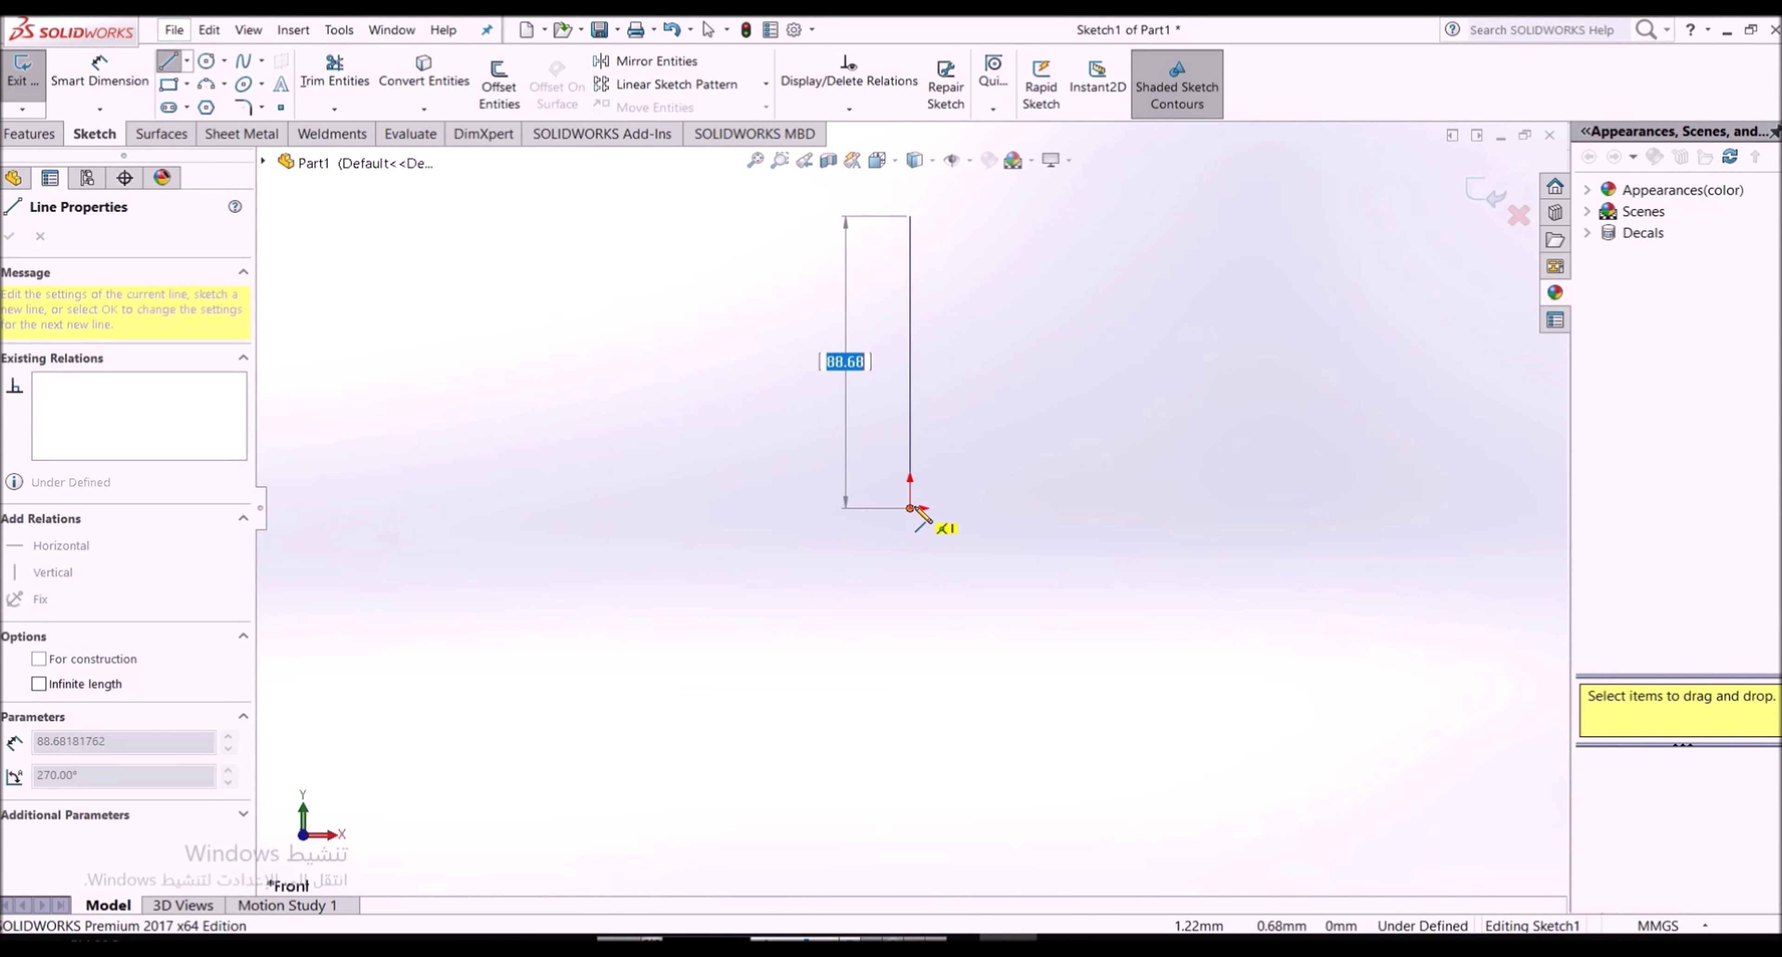
right_click(833, 507)
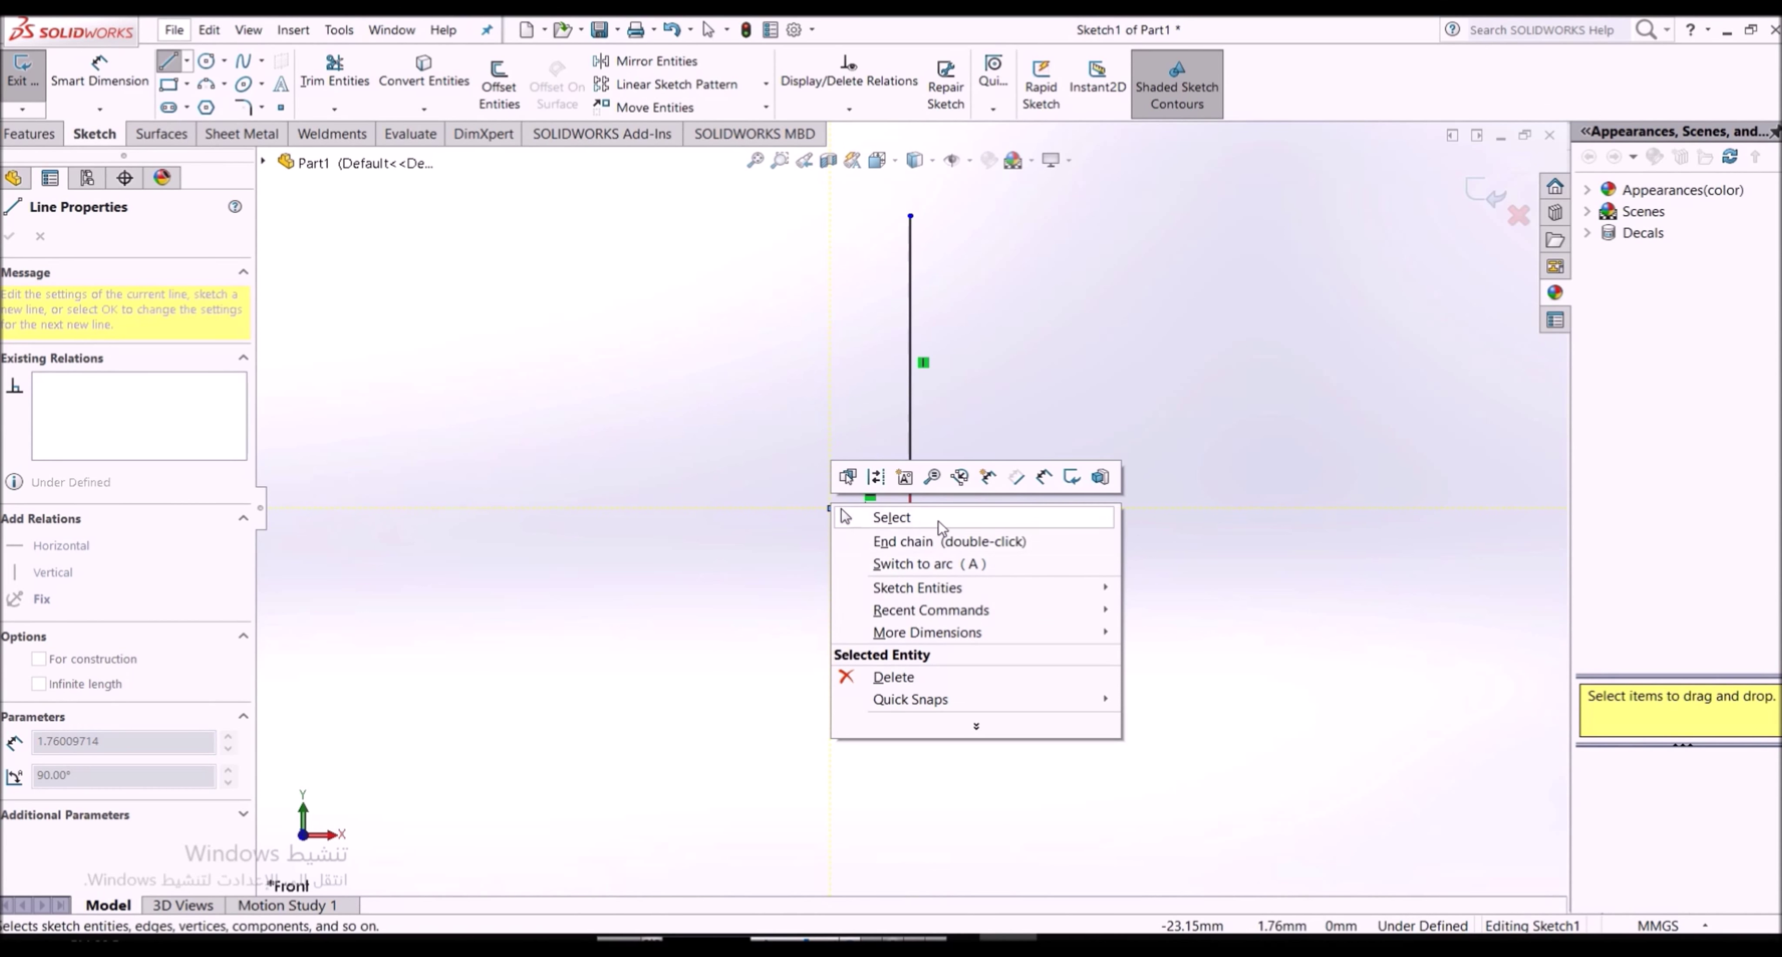
click(893, 517)
Draw a small circle near the base and a larger circle higher up
click(205, 61)
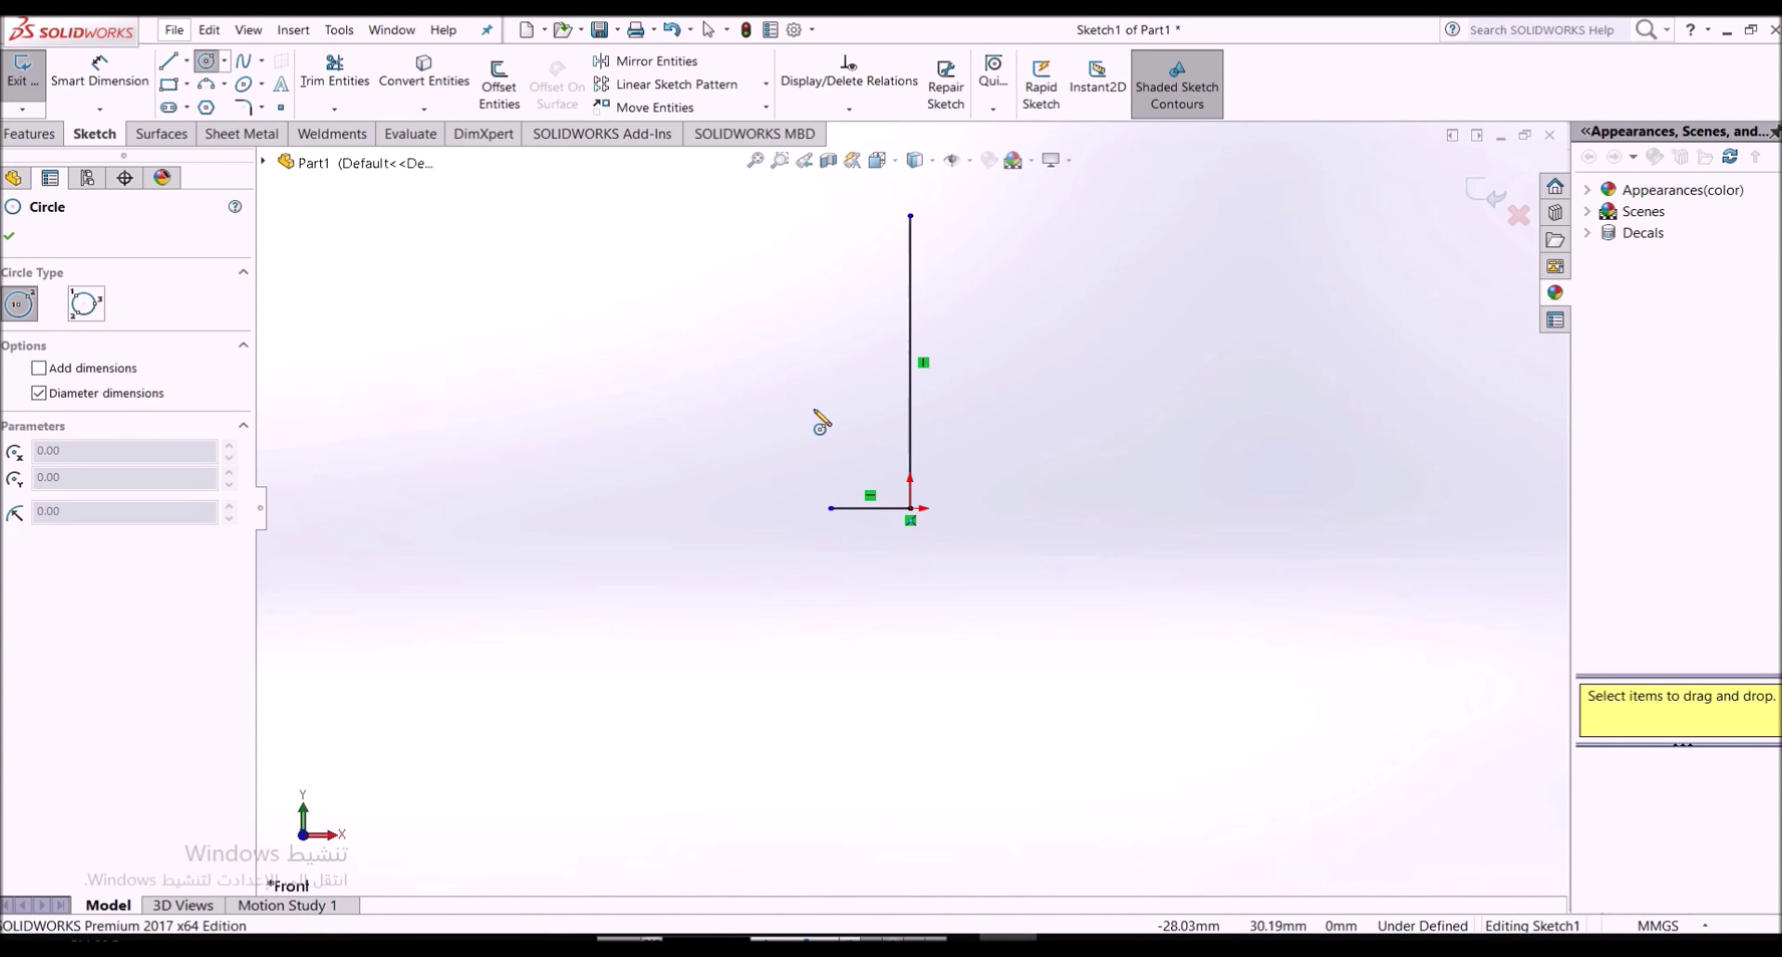
click(830, 422)
click(871, 401)
click(961, 237)
click(1004, 379)
right_click(1045, 367)
click(1093, 374)
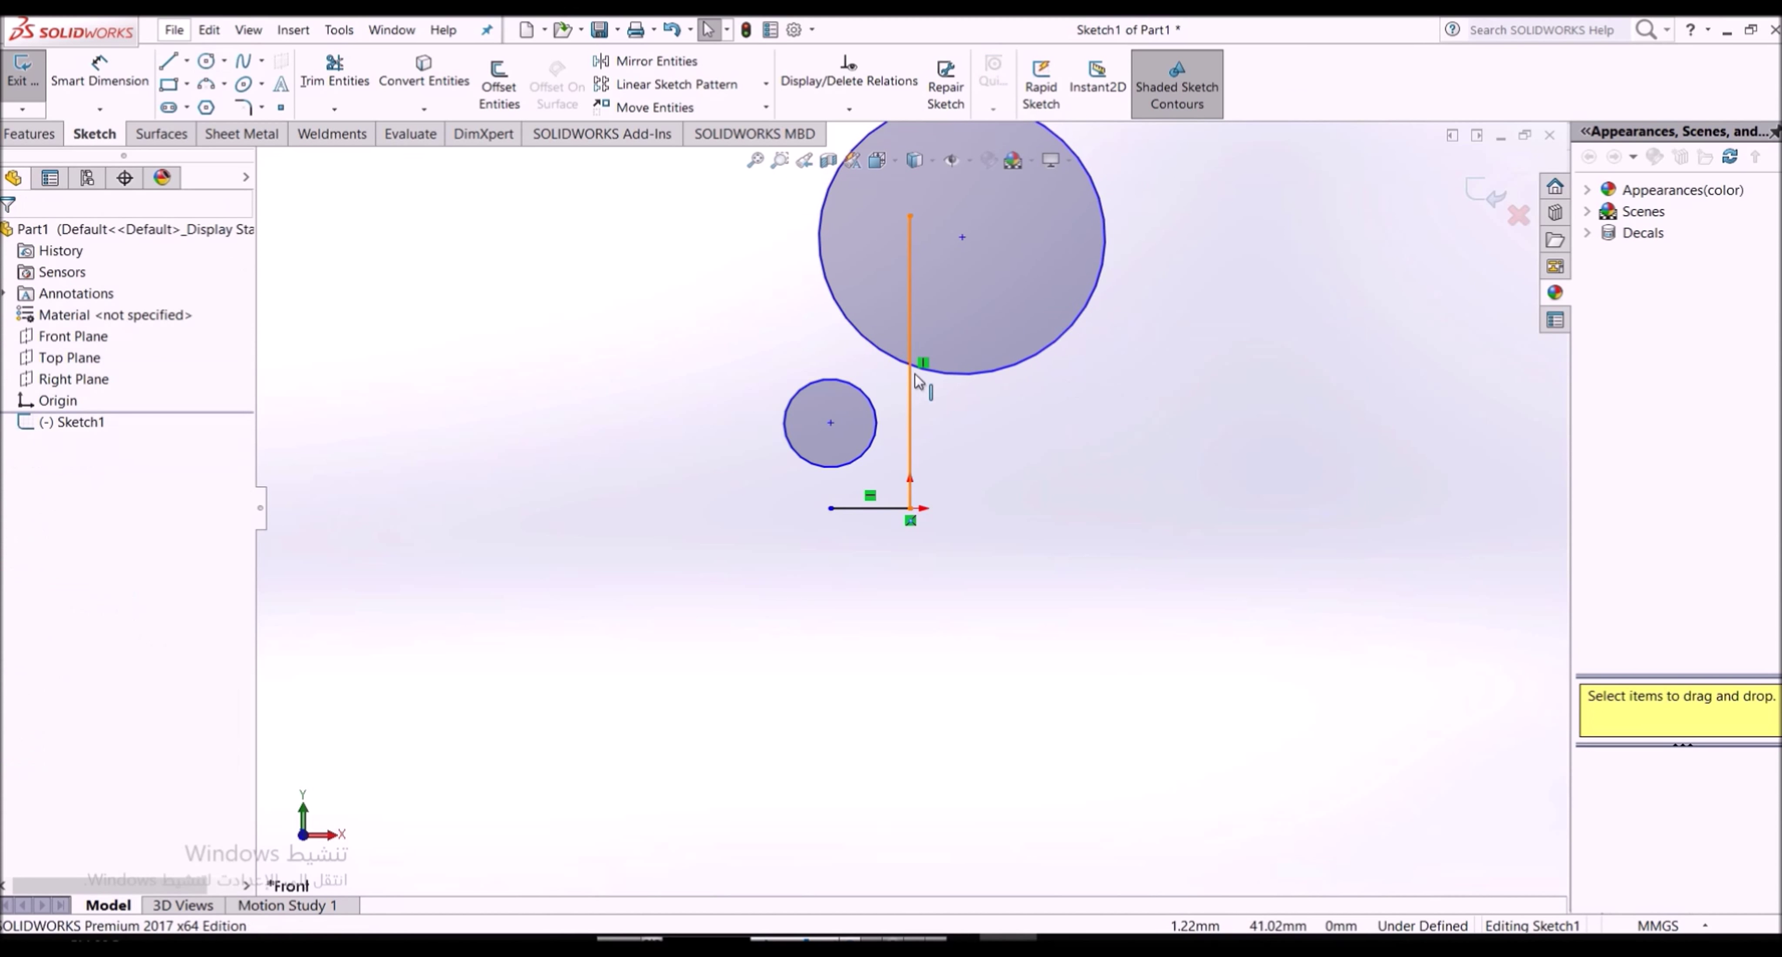
Make the two circles tangent, and the small circle tangent to the base line
click(894, 366)
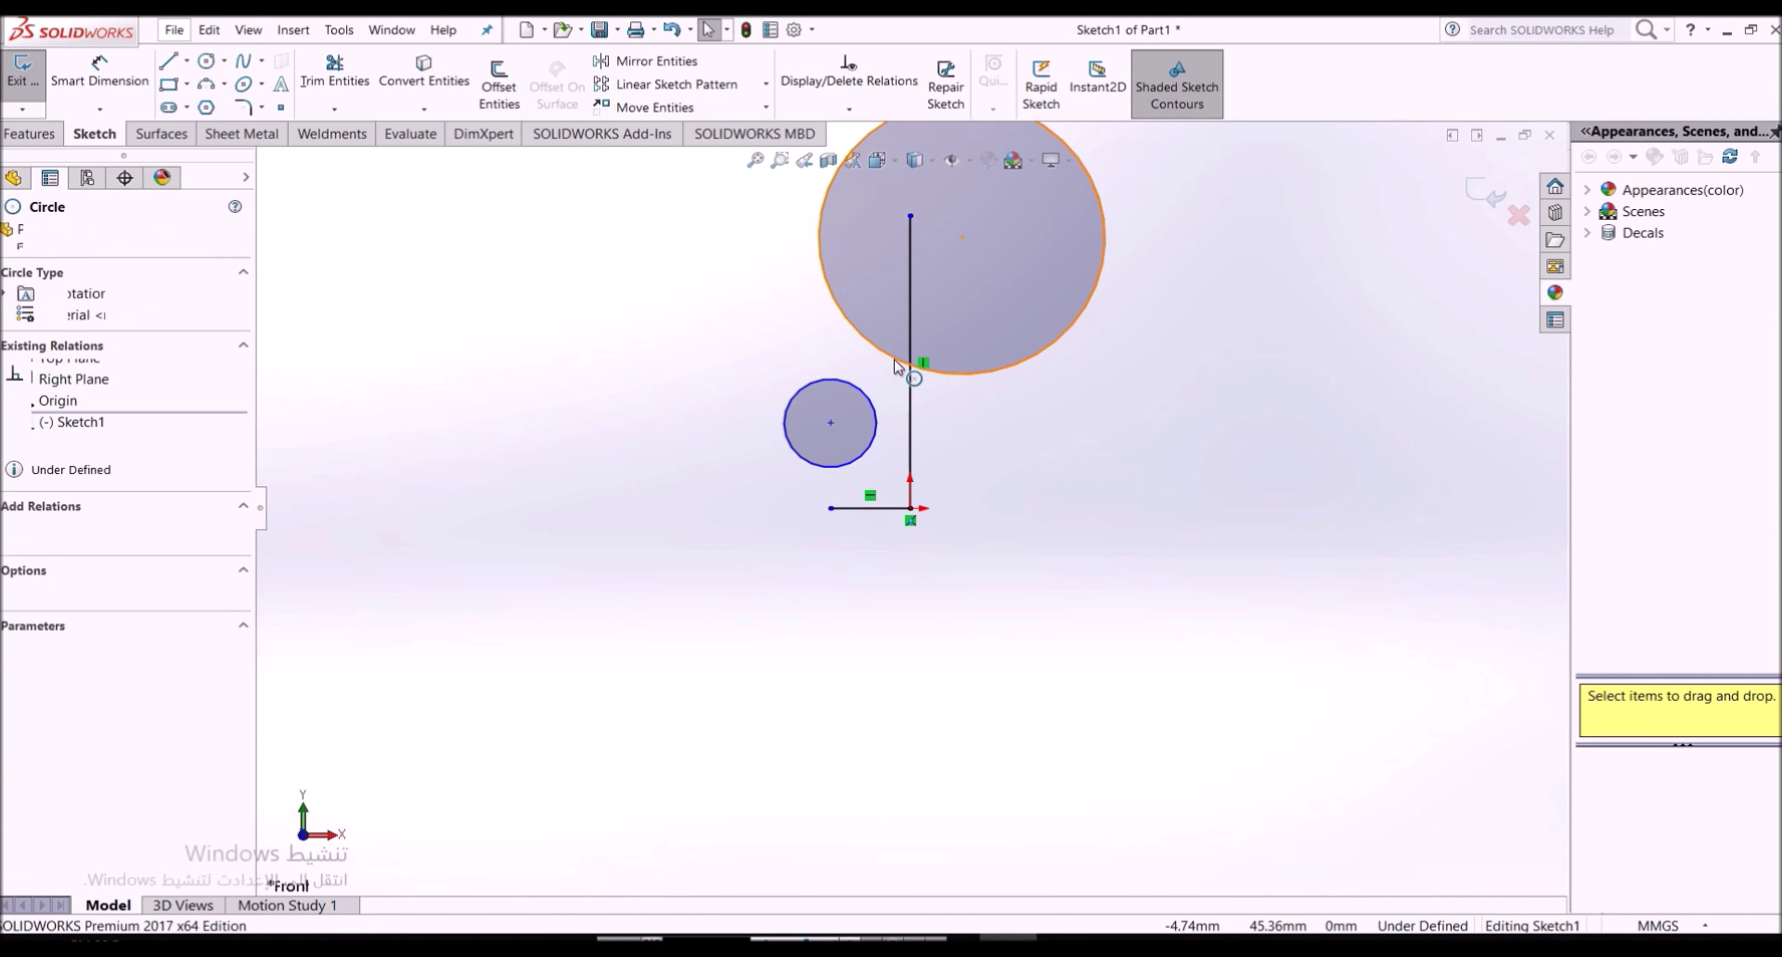
ctrl+click(839, 387)
click(53, 581)
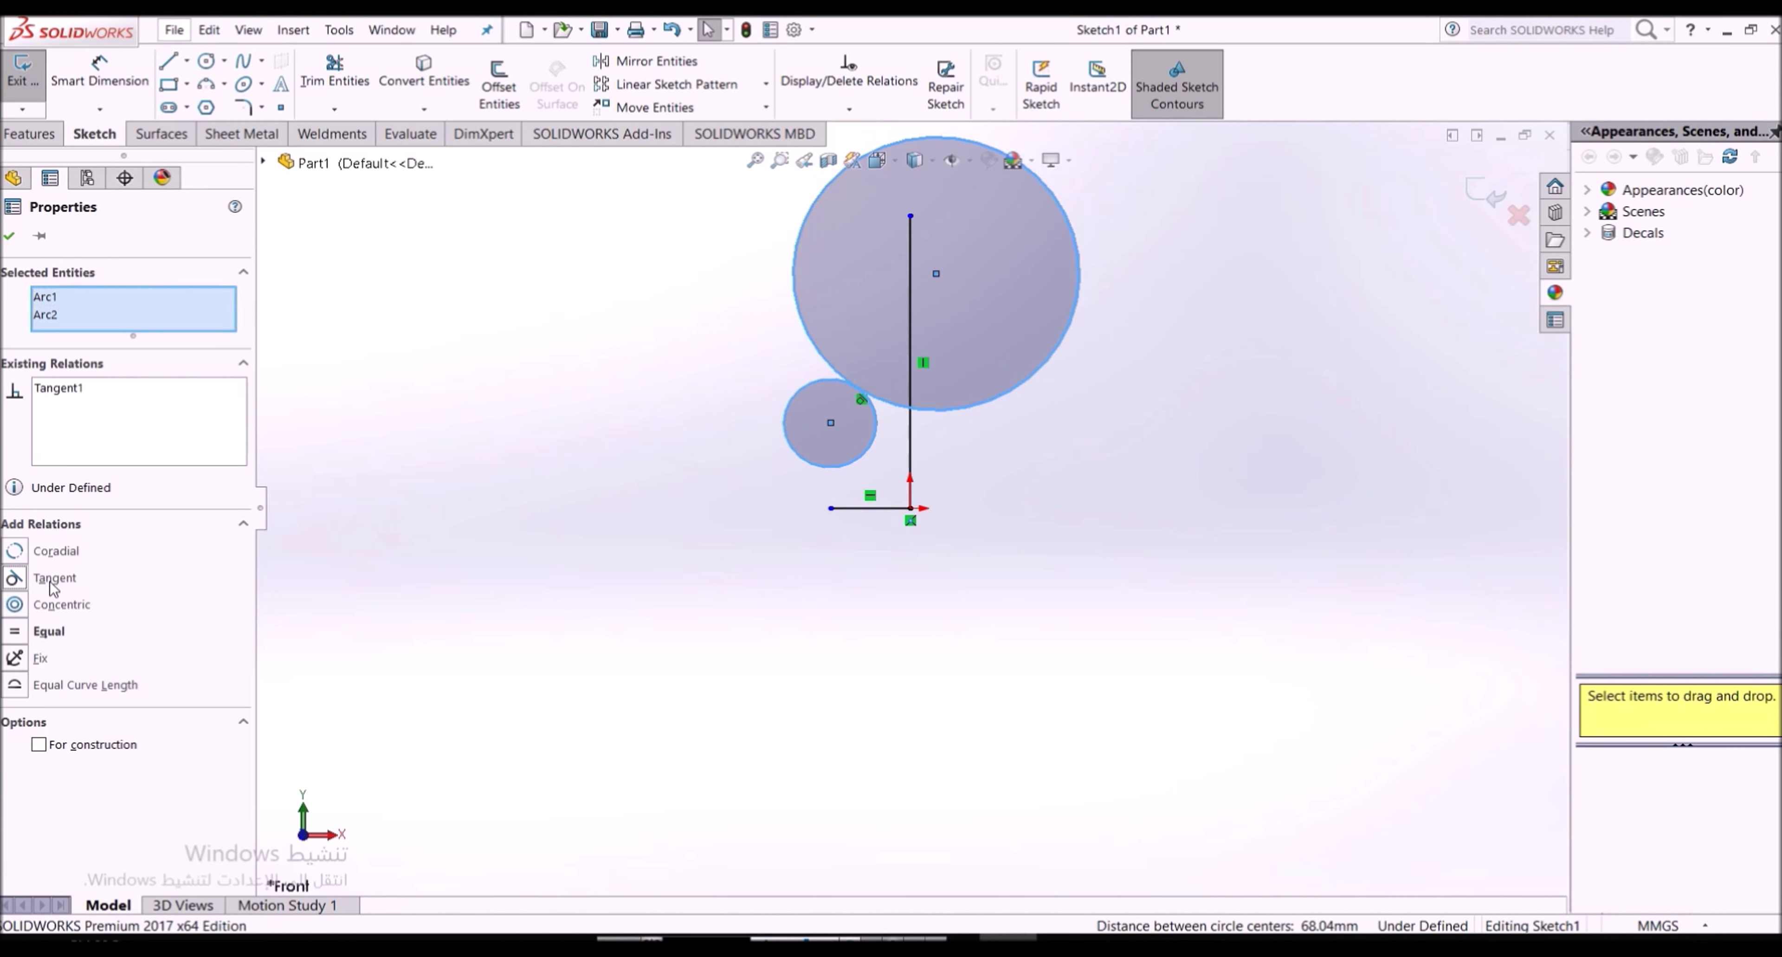
click(708, 513)
click(851, 508)
ctrl+click(838, 473)
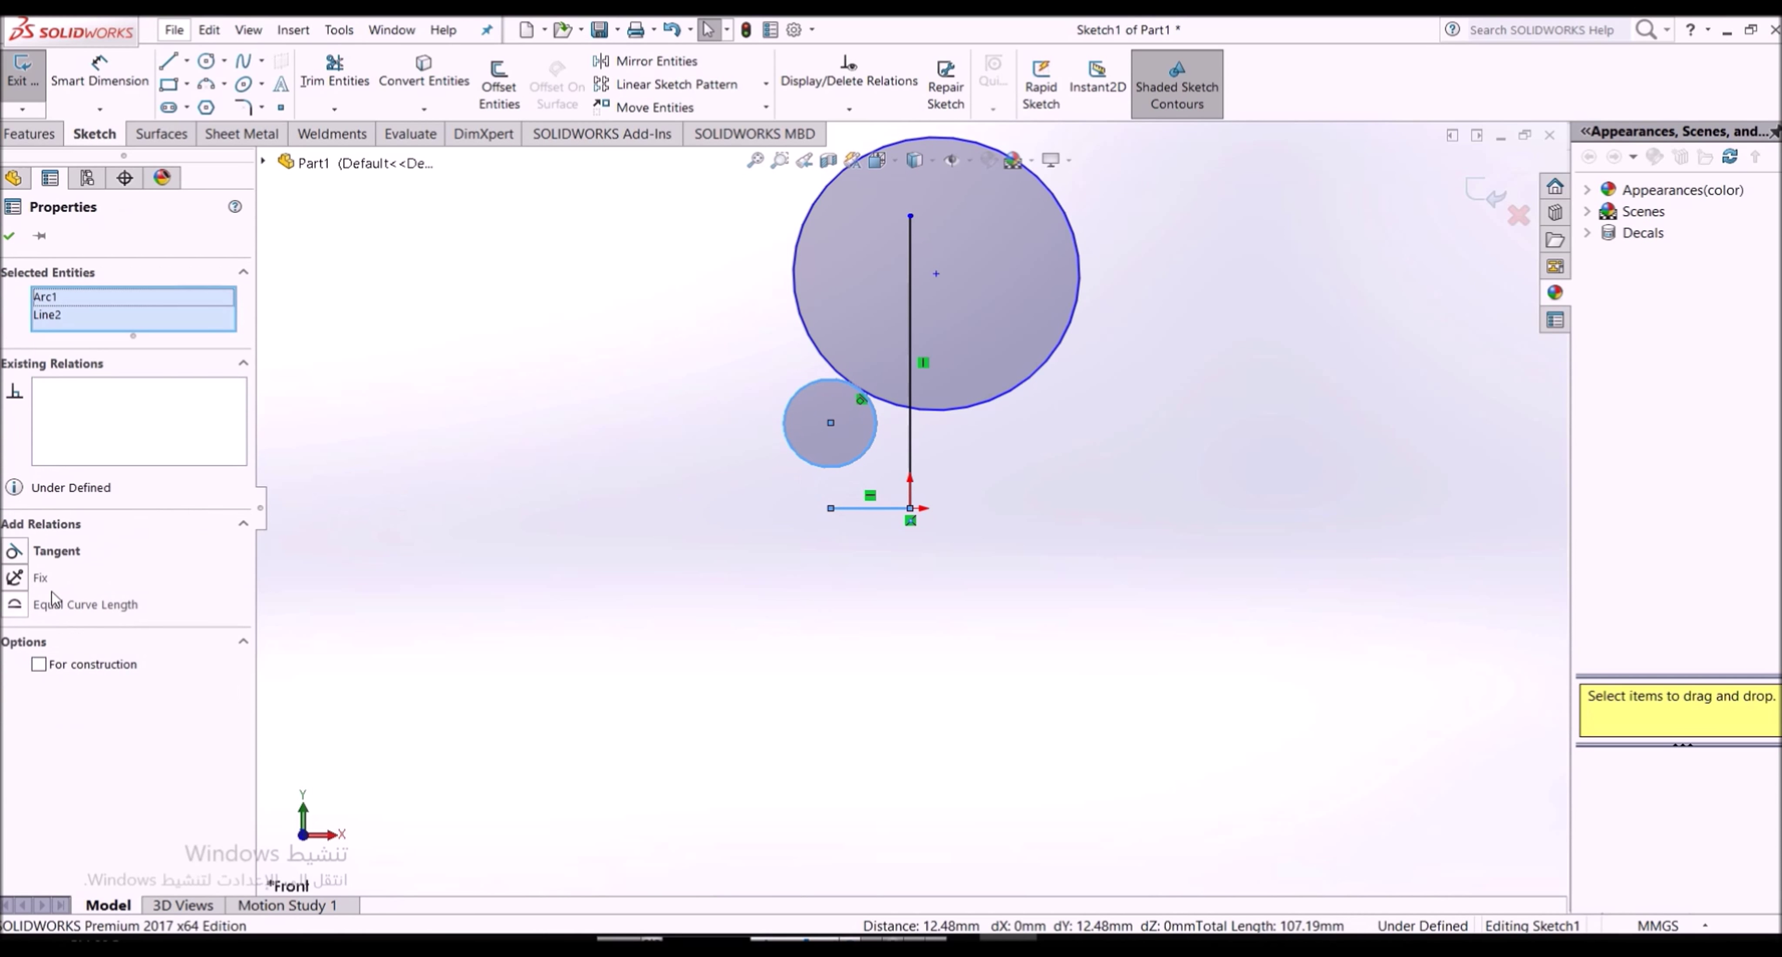
click(41, 551)
click(649, 528)
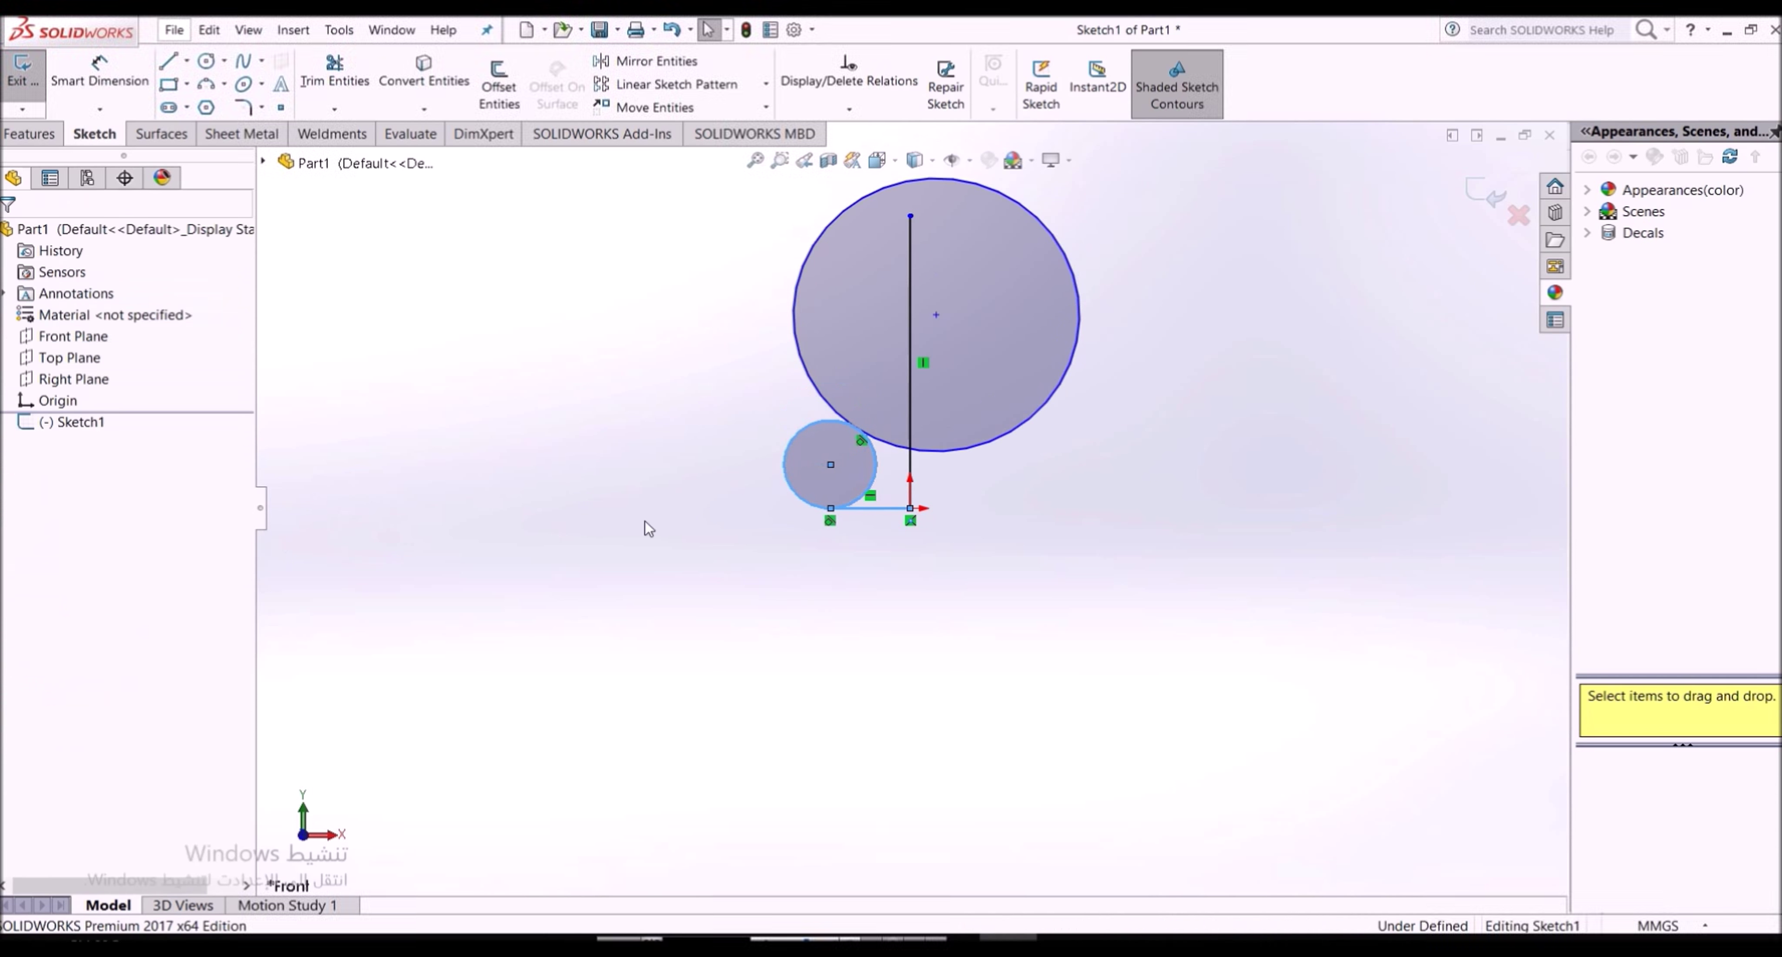
Align the small circle's centre vertically with the base line's end point
click(831, 466)
ctrl+click(830, 509)
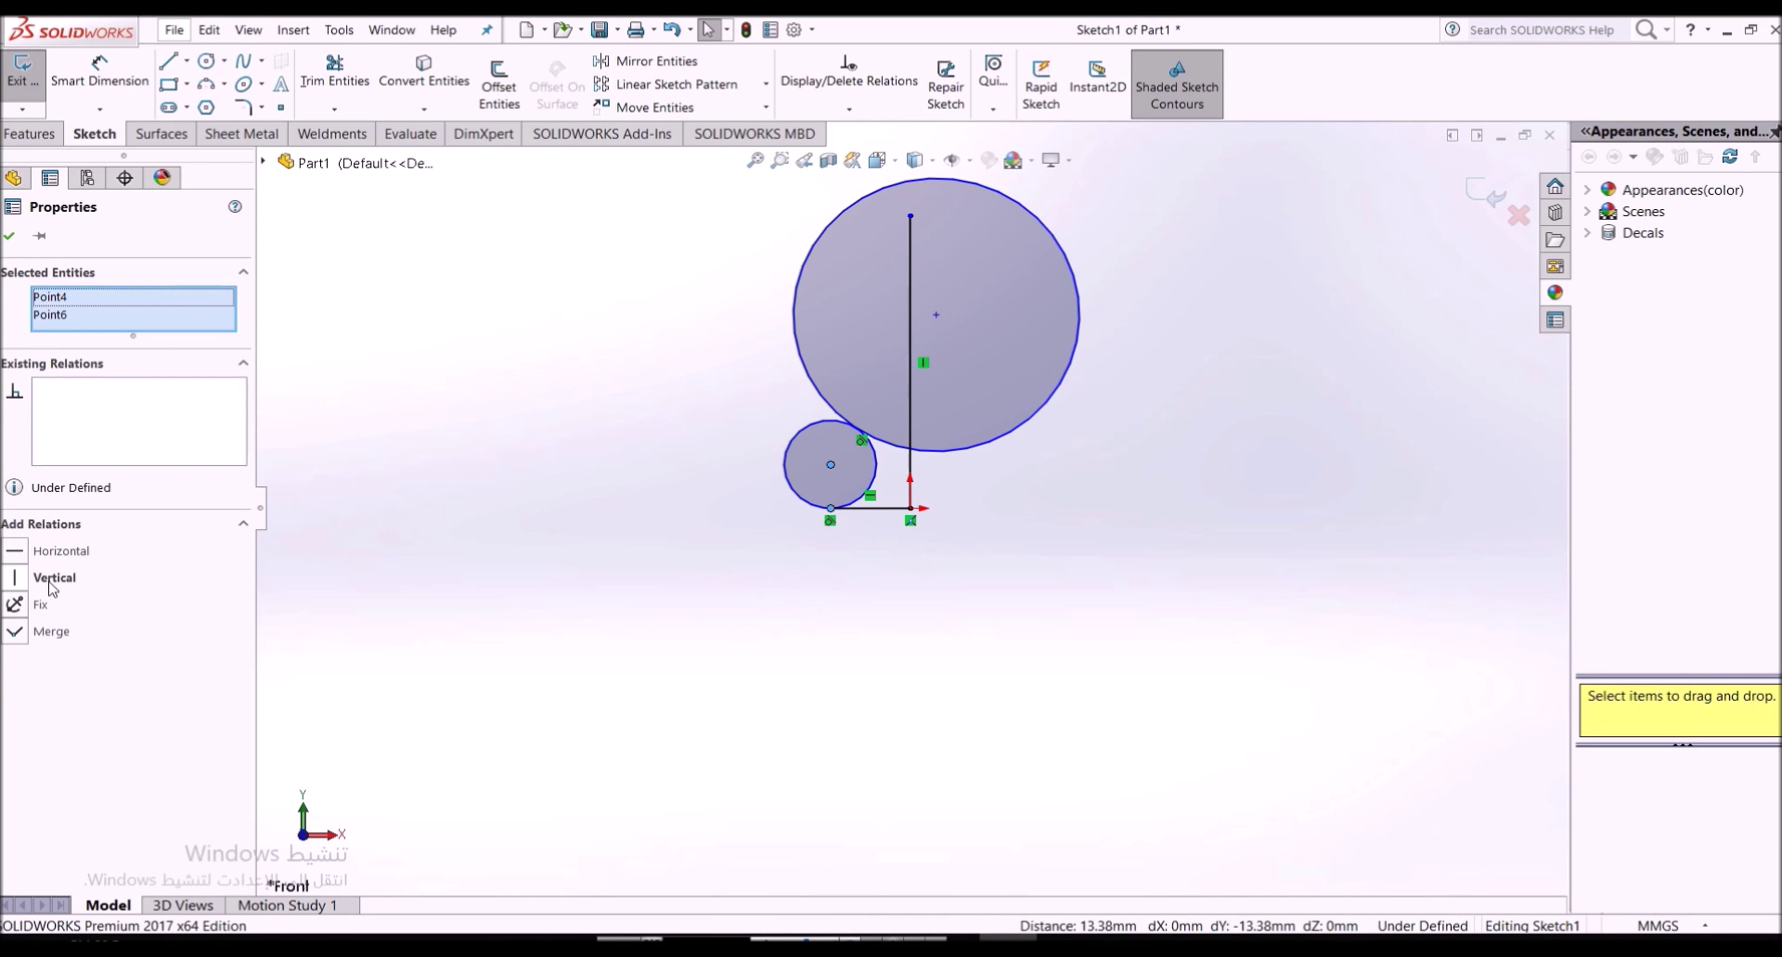
click(729, 485)
click(99, 73)
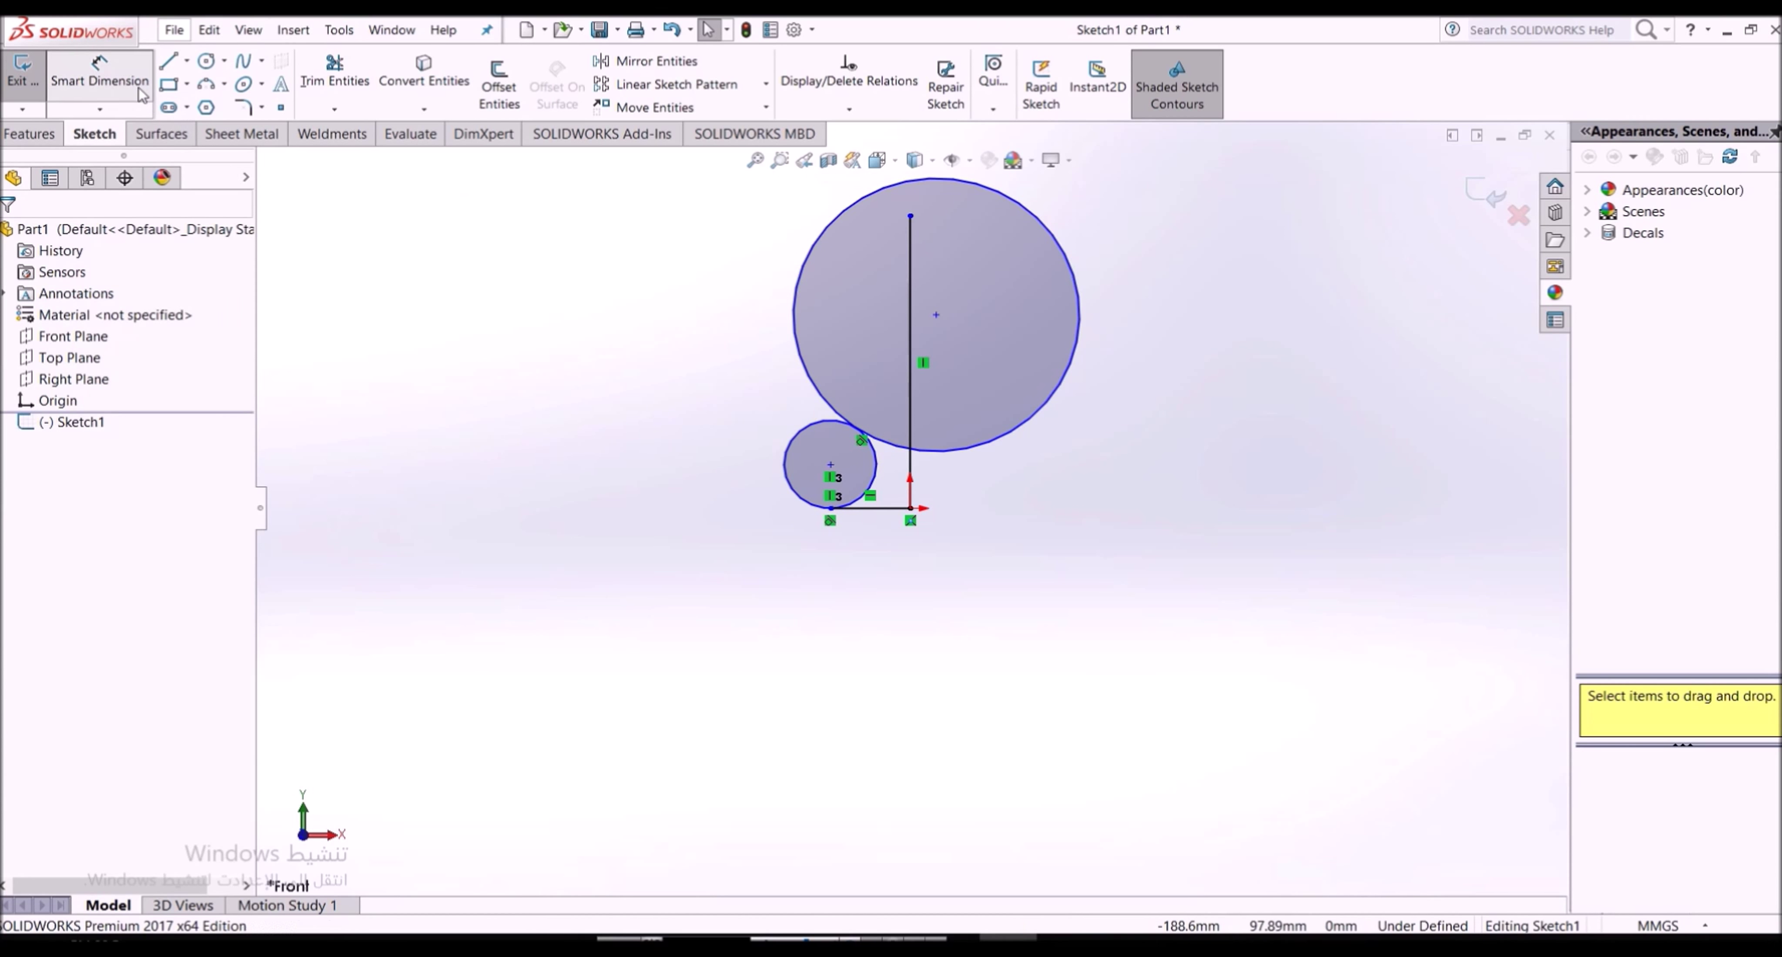
Dimension the large circle Ø180 and the small circle Ø80
click(974, 448)
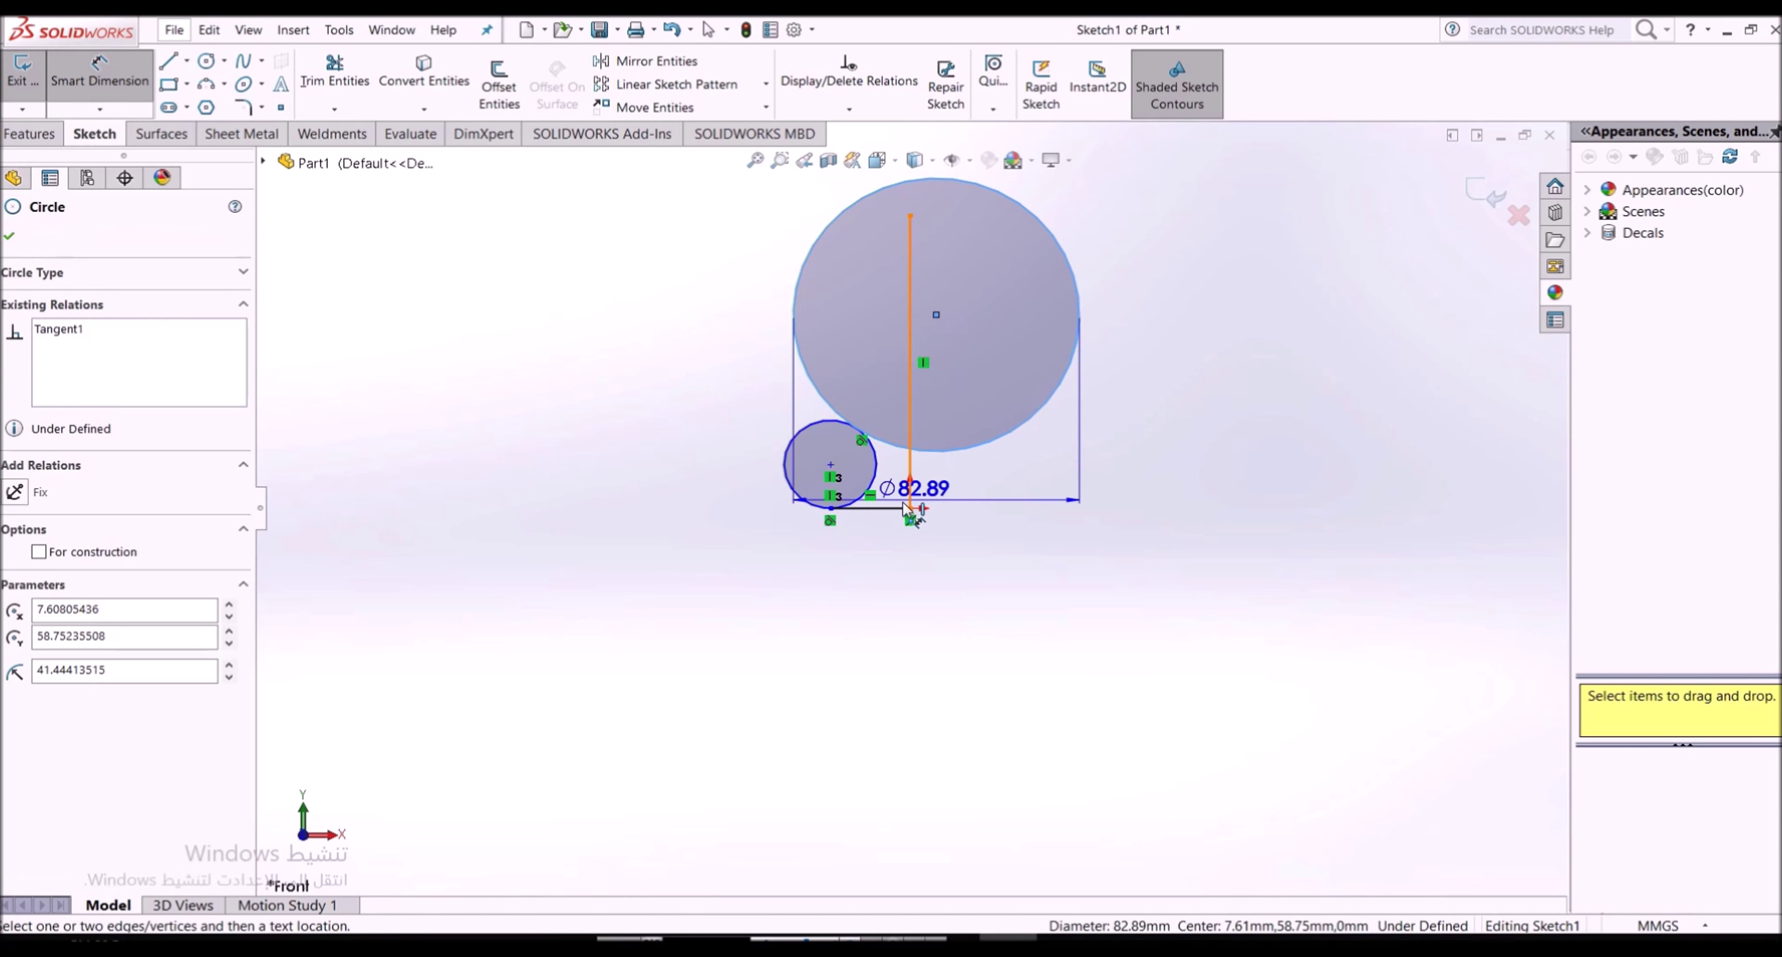
click(1225, 347)
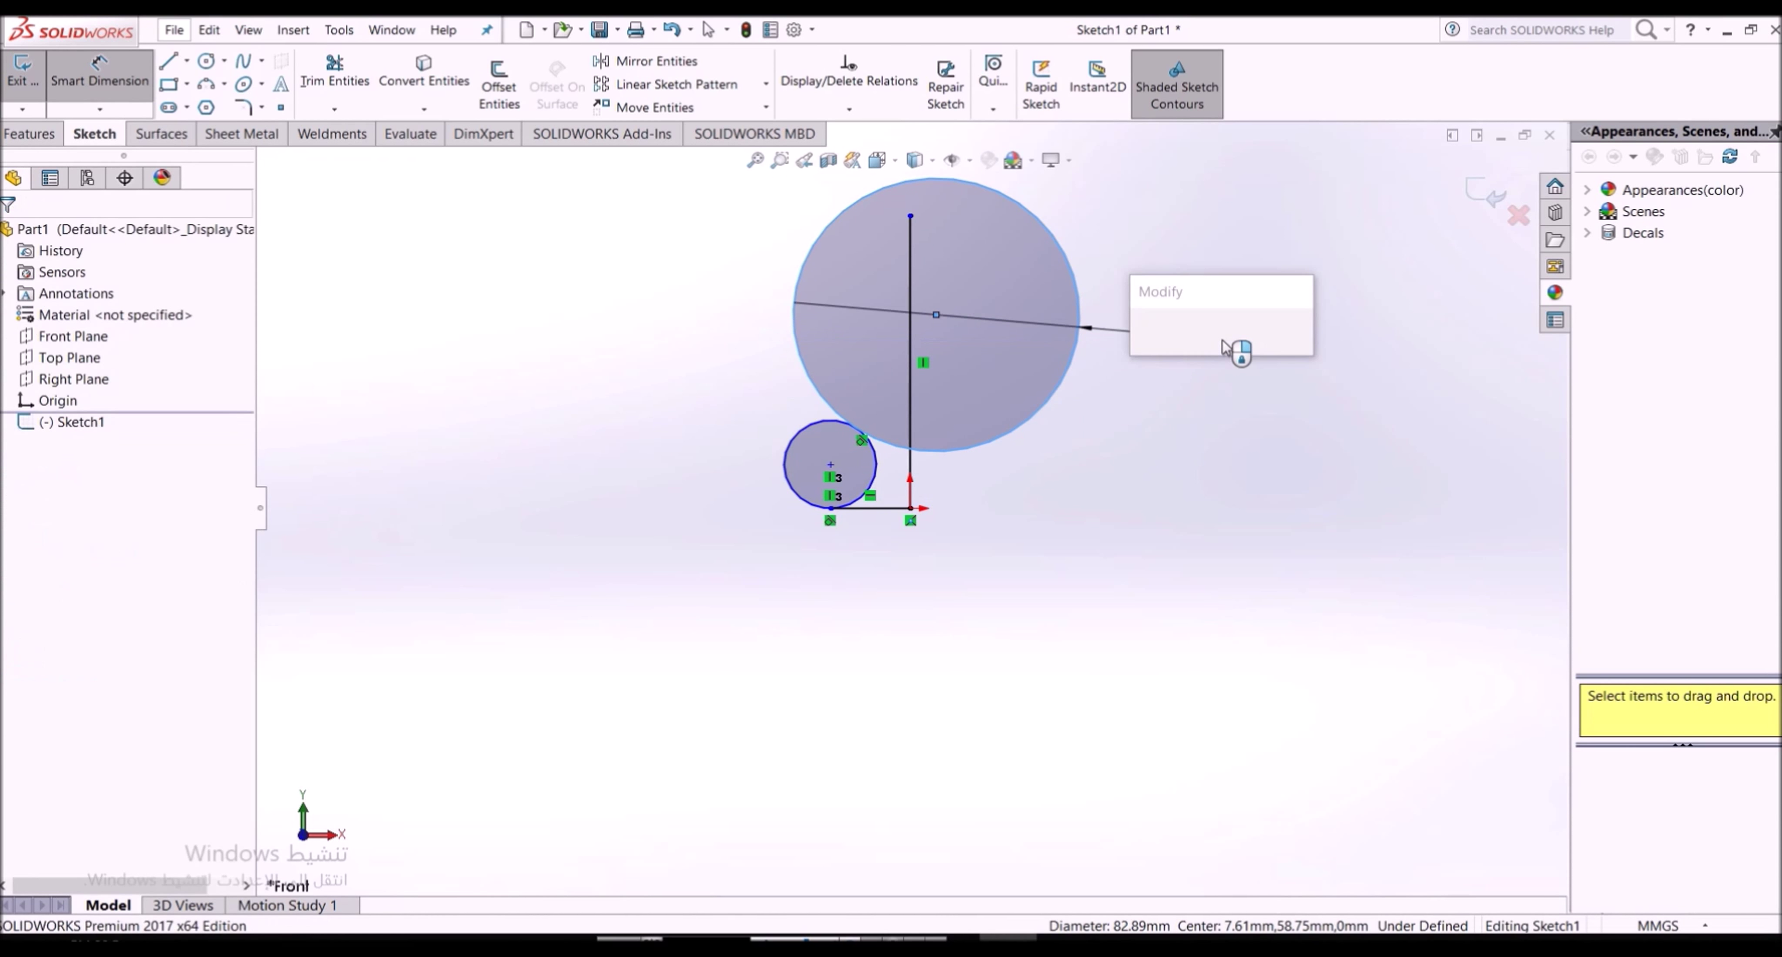
text(180)
key(Return)
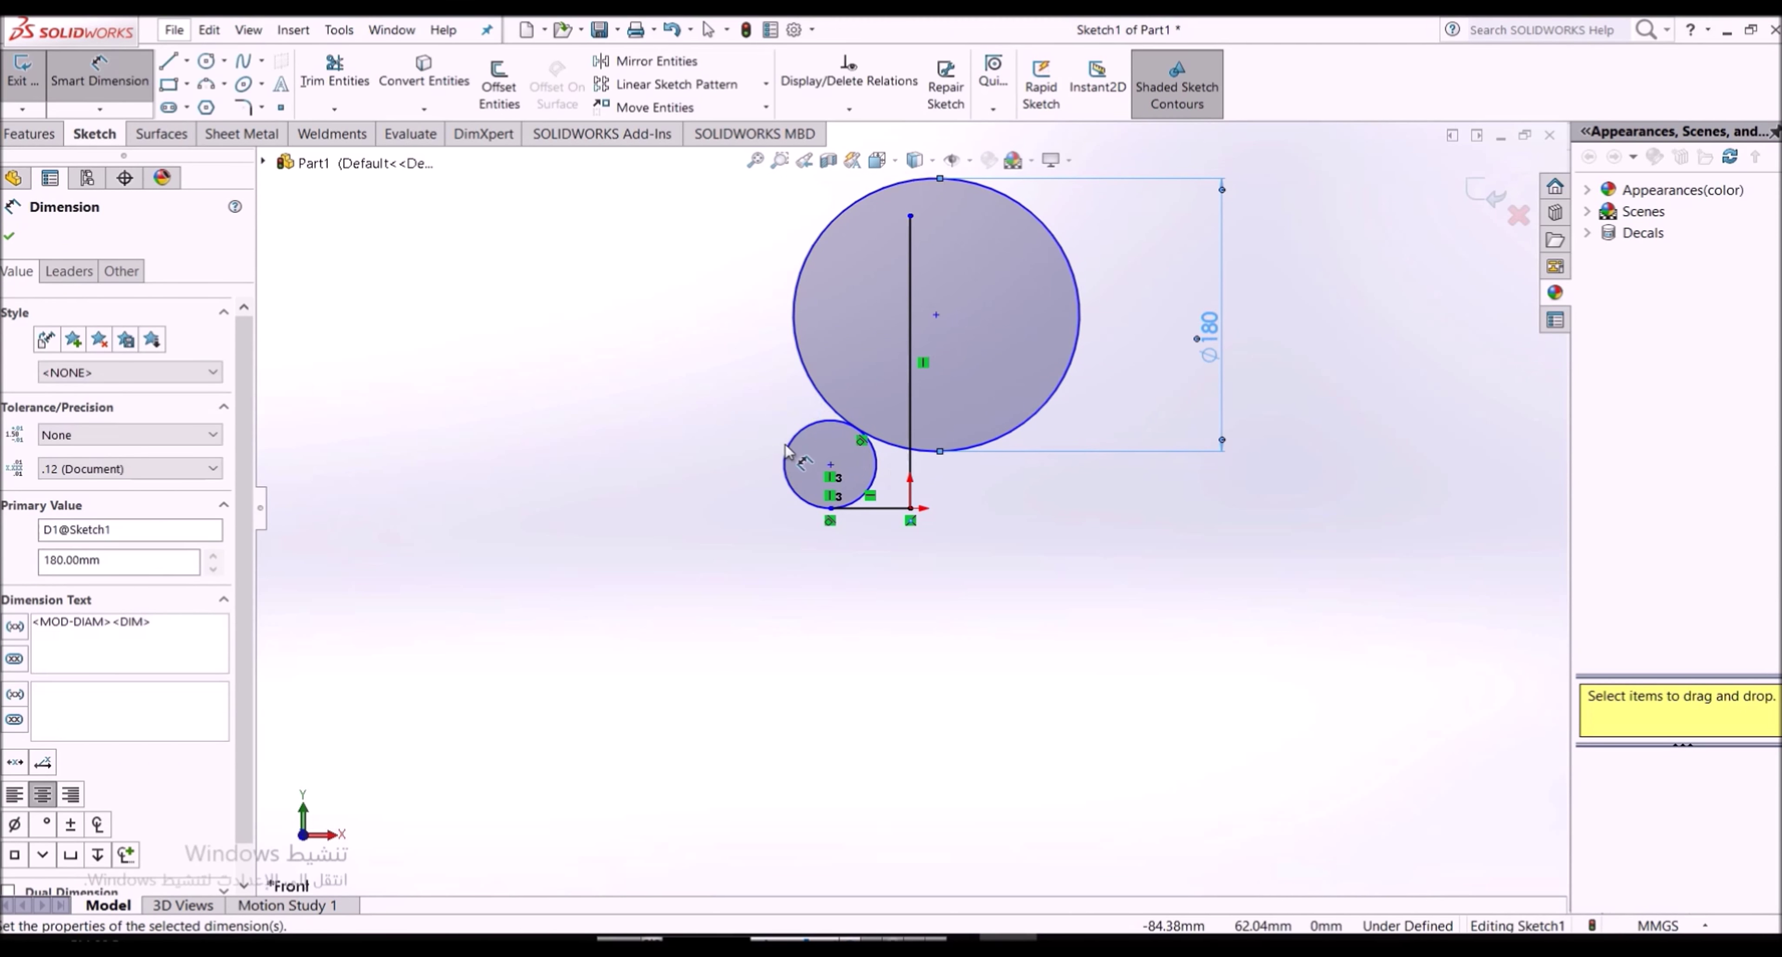
click(794, 464)
click(757, 467)
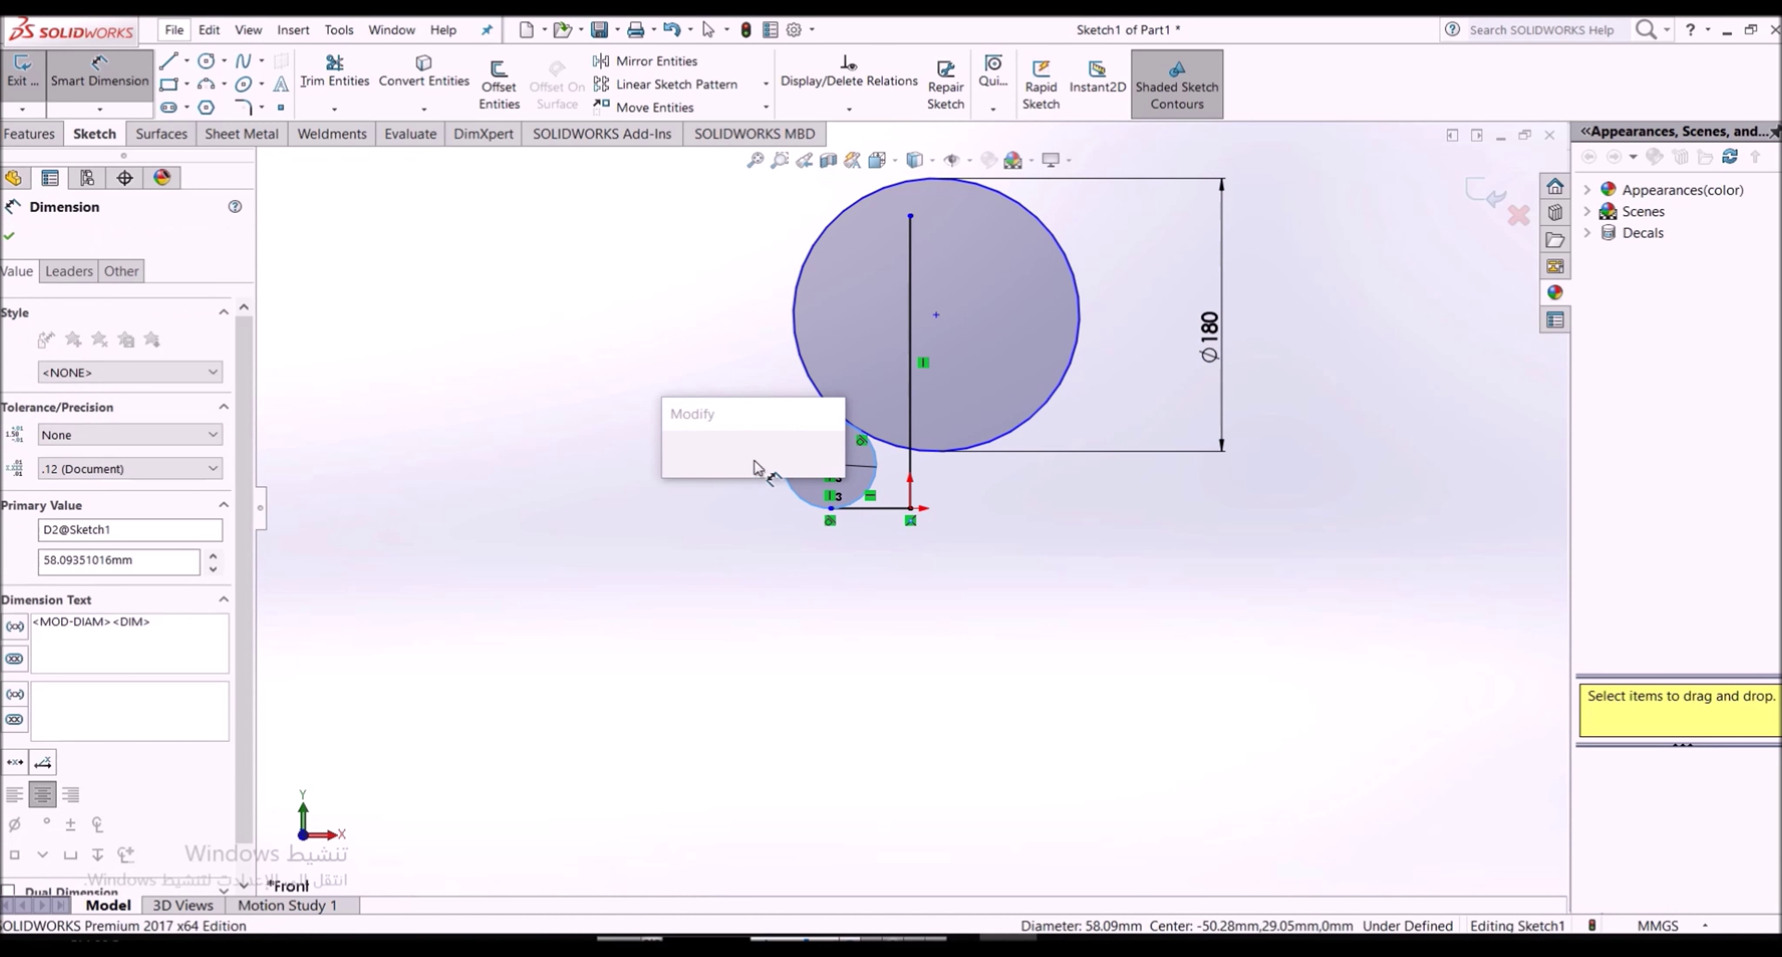
text(8)
key(Return)
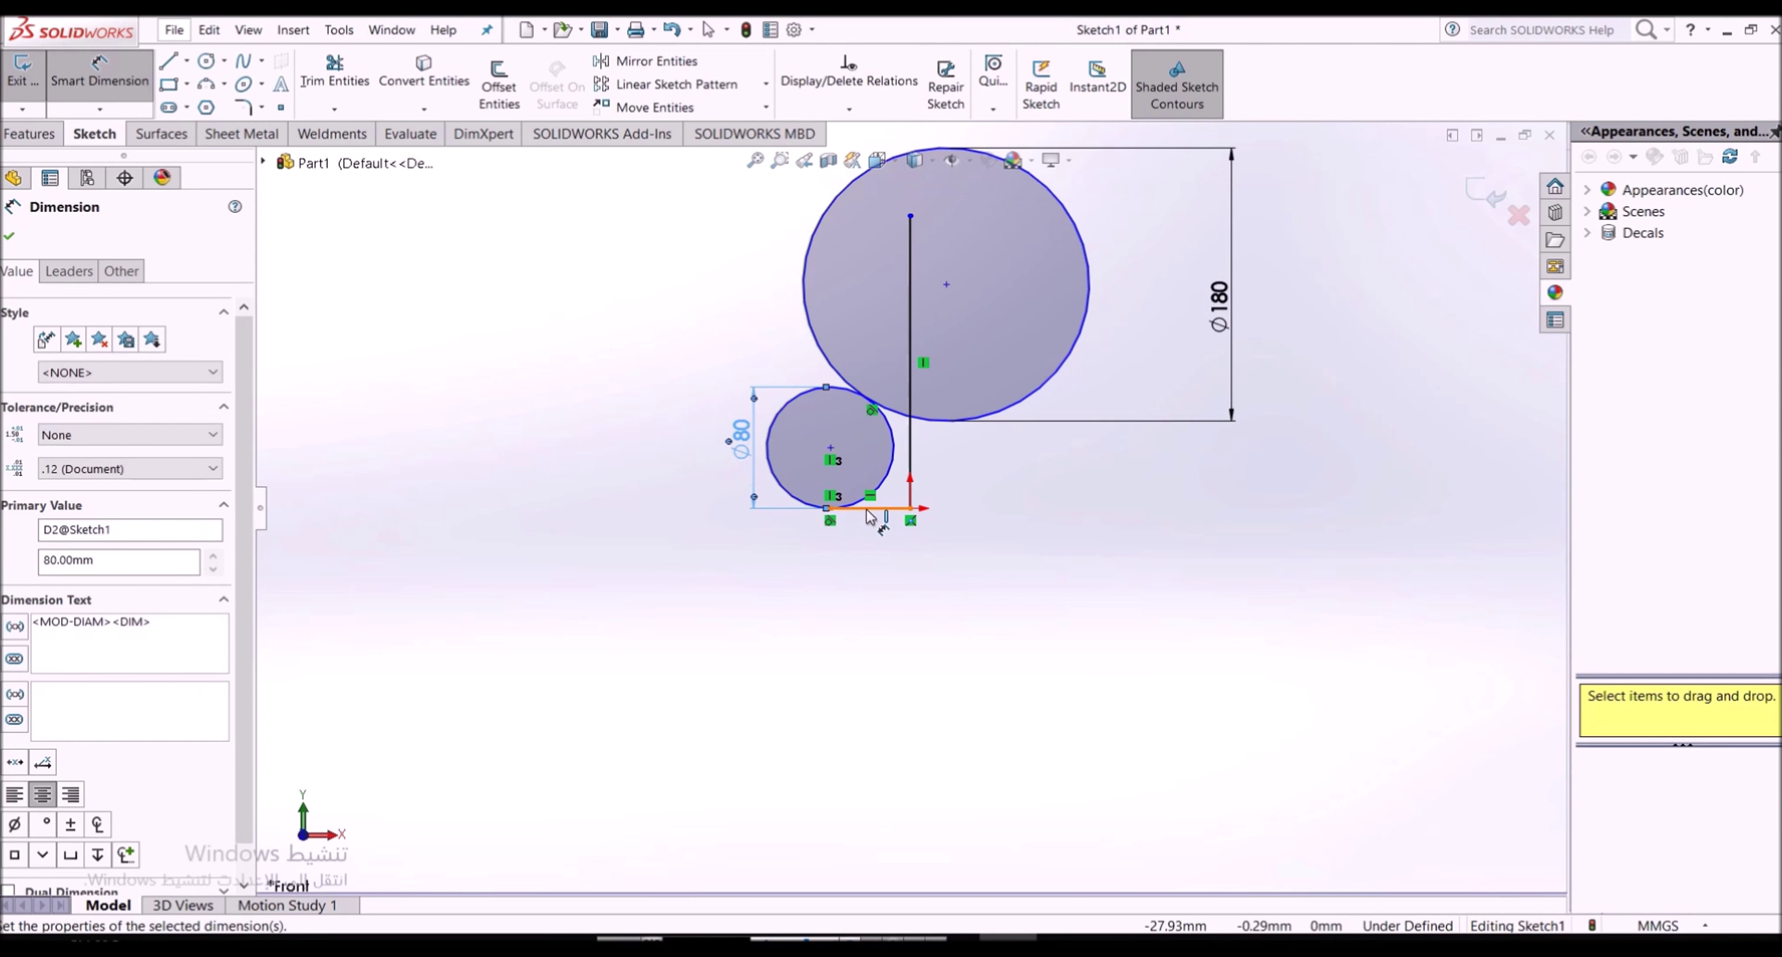
Add a 60 mm horizontal offset and a 150 mm large-circle centre height
click(909, 494)
click(830, 508)
click(870, 543)
text(60)
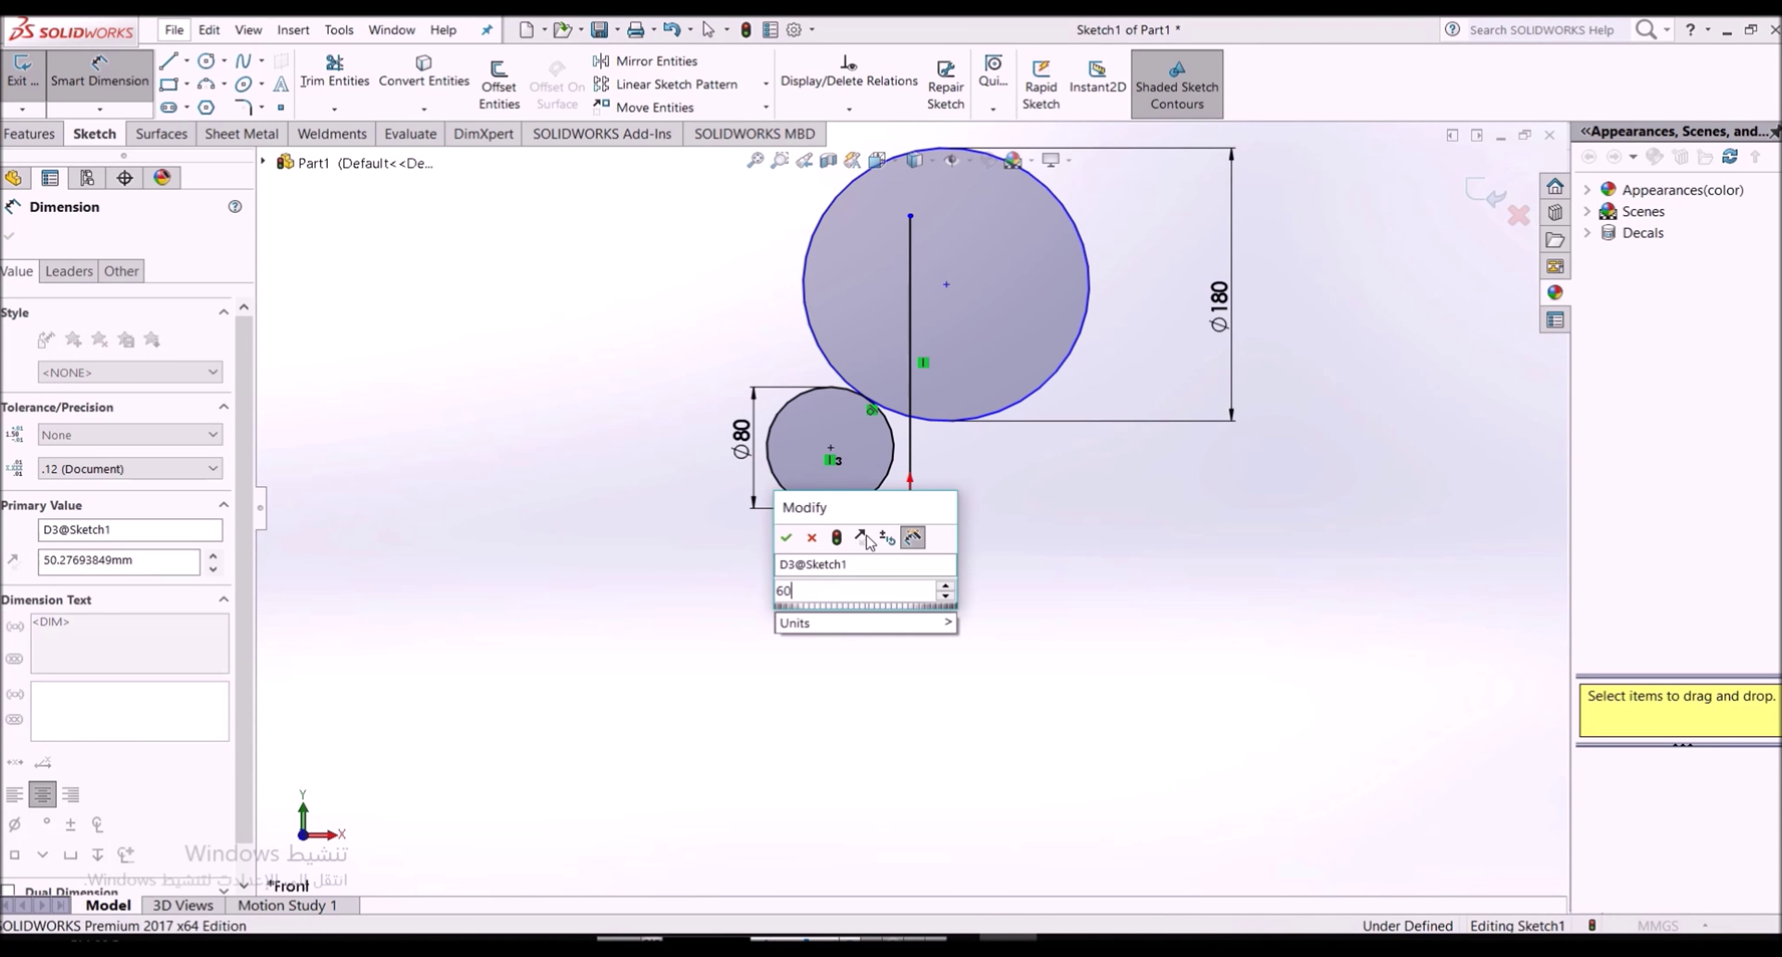
key(Return)
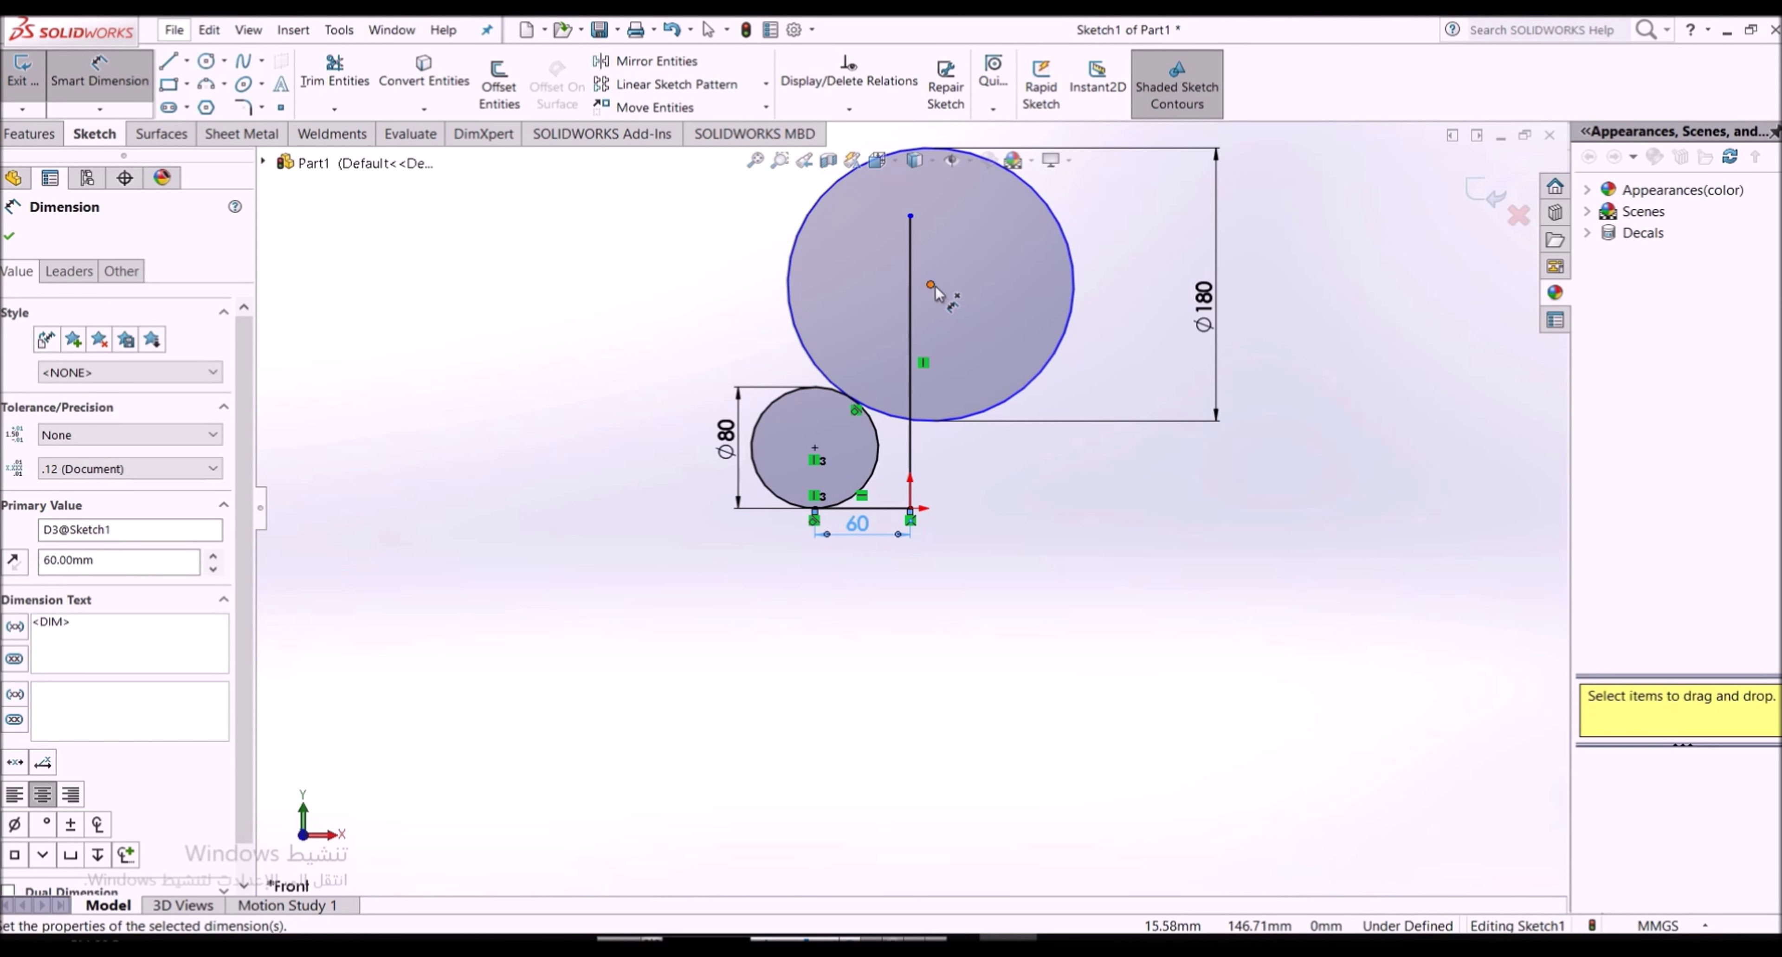
click(930, 284)
click(892, 510)
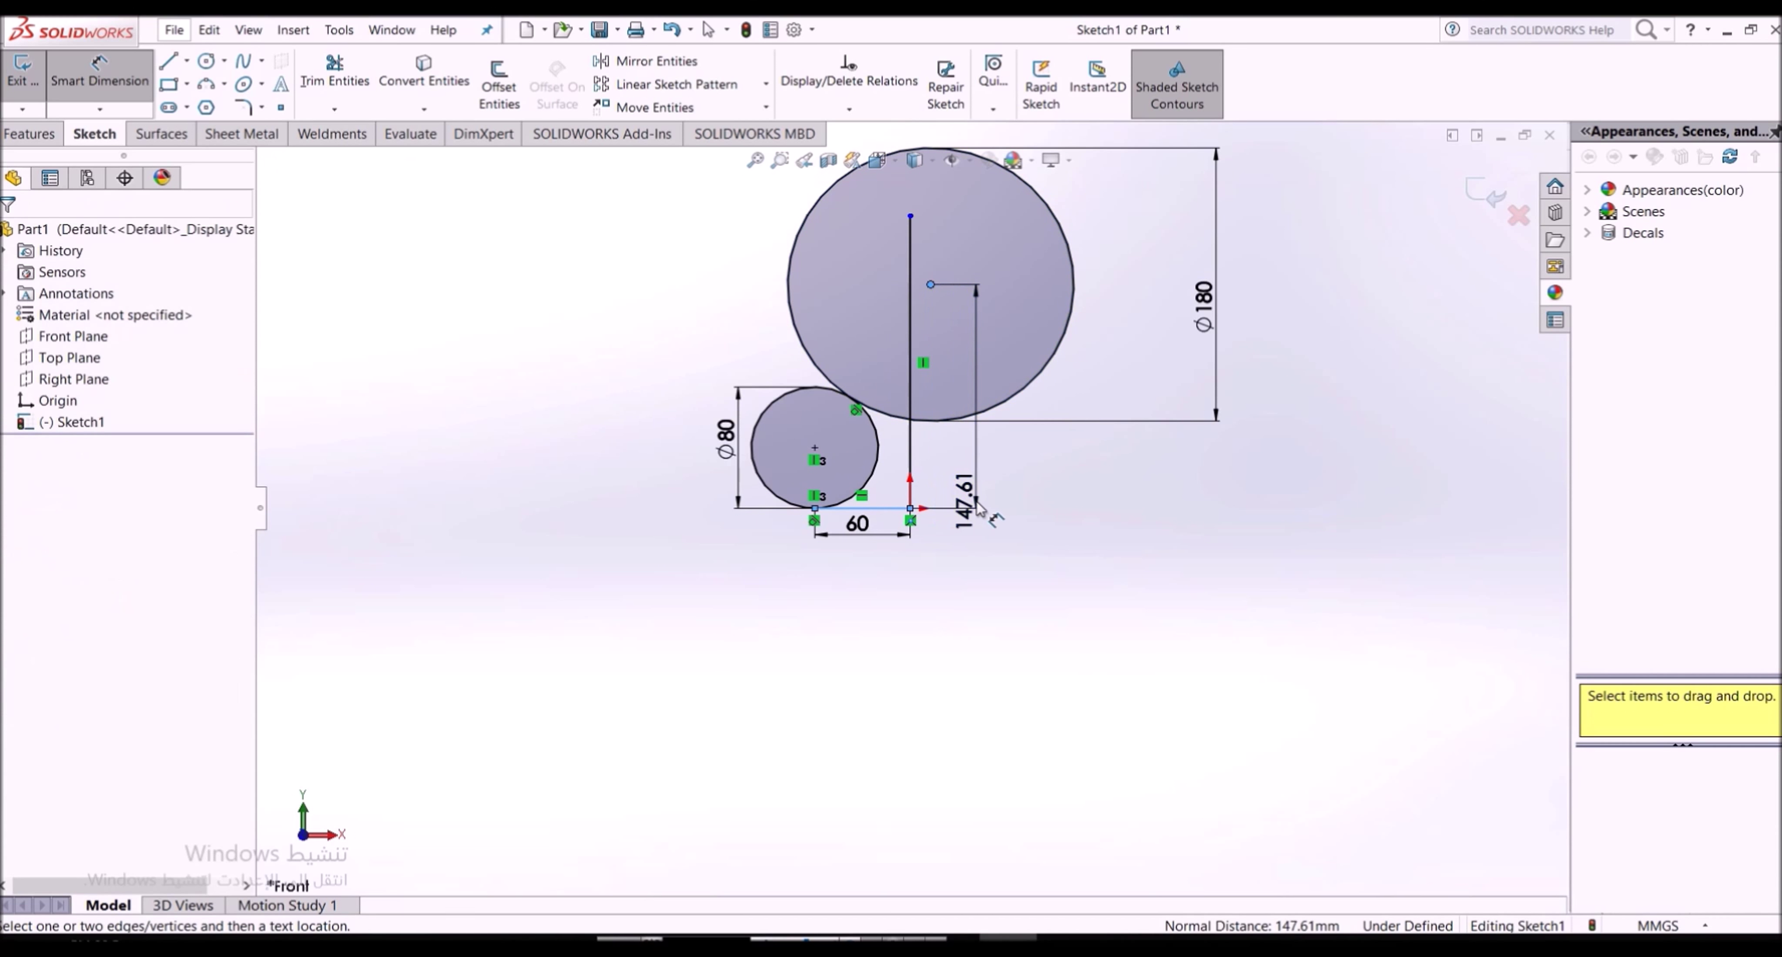
click(976, 512)
text(150)
key(Return)
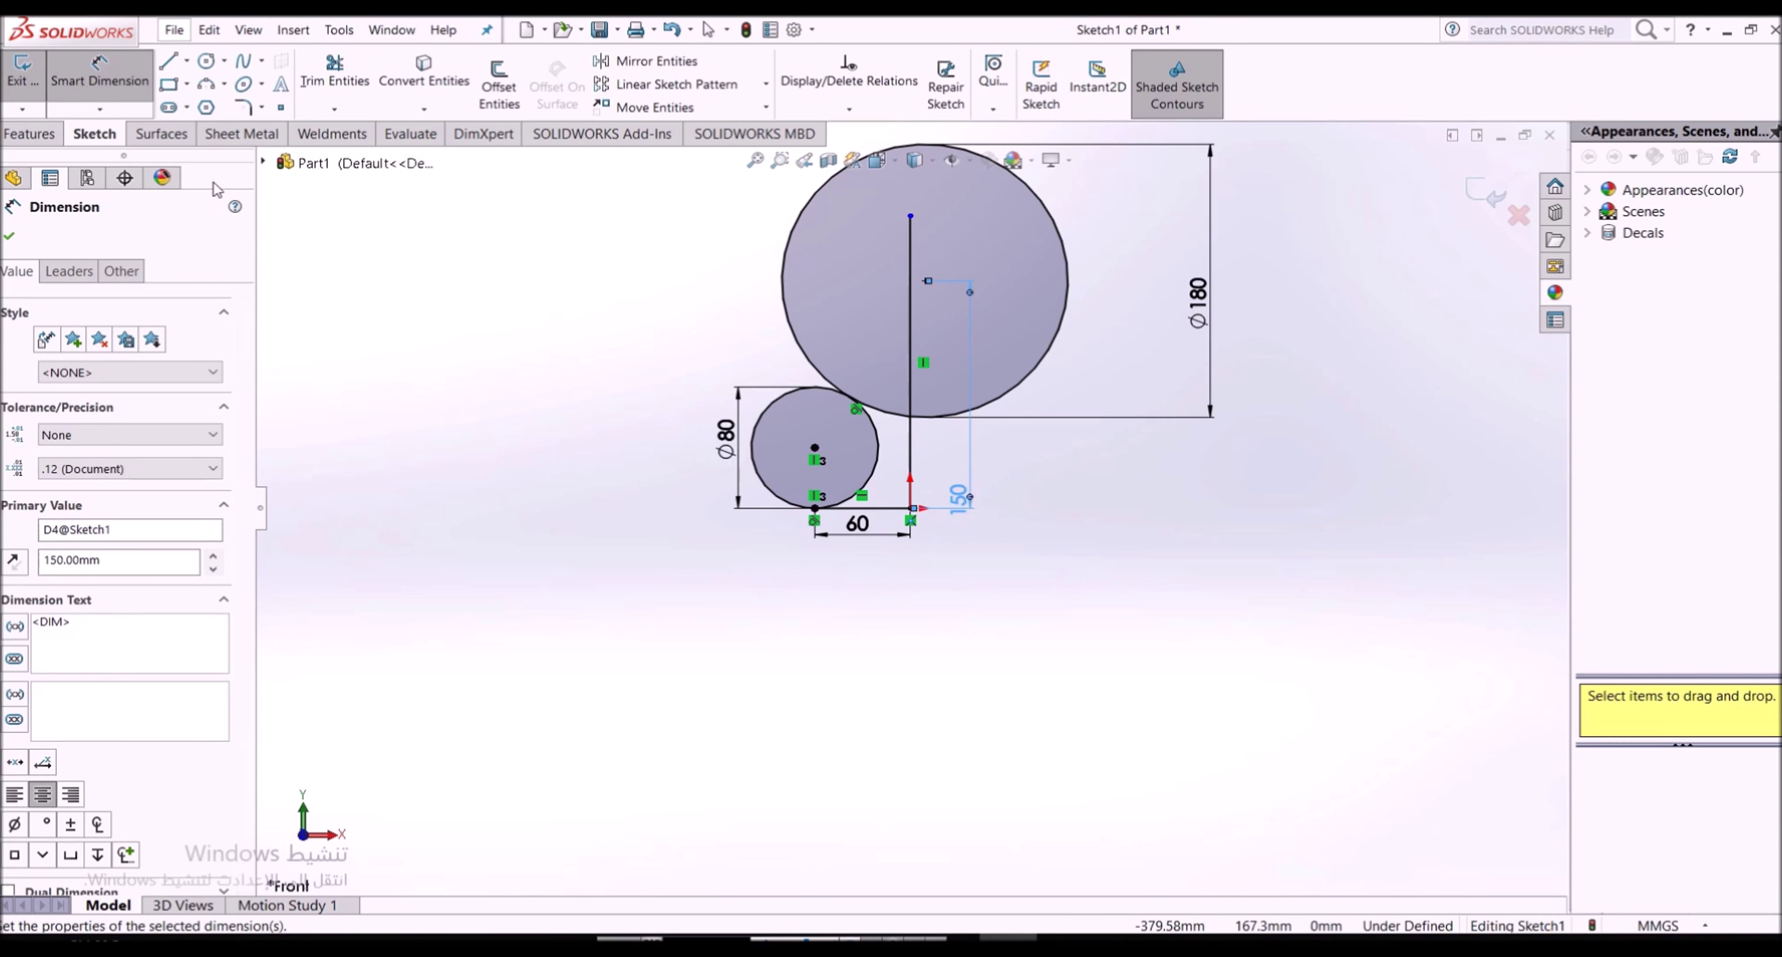
Drag the vertical line's top end onto the top of the large circle
scroll(1015, 210, down, 2)
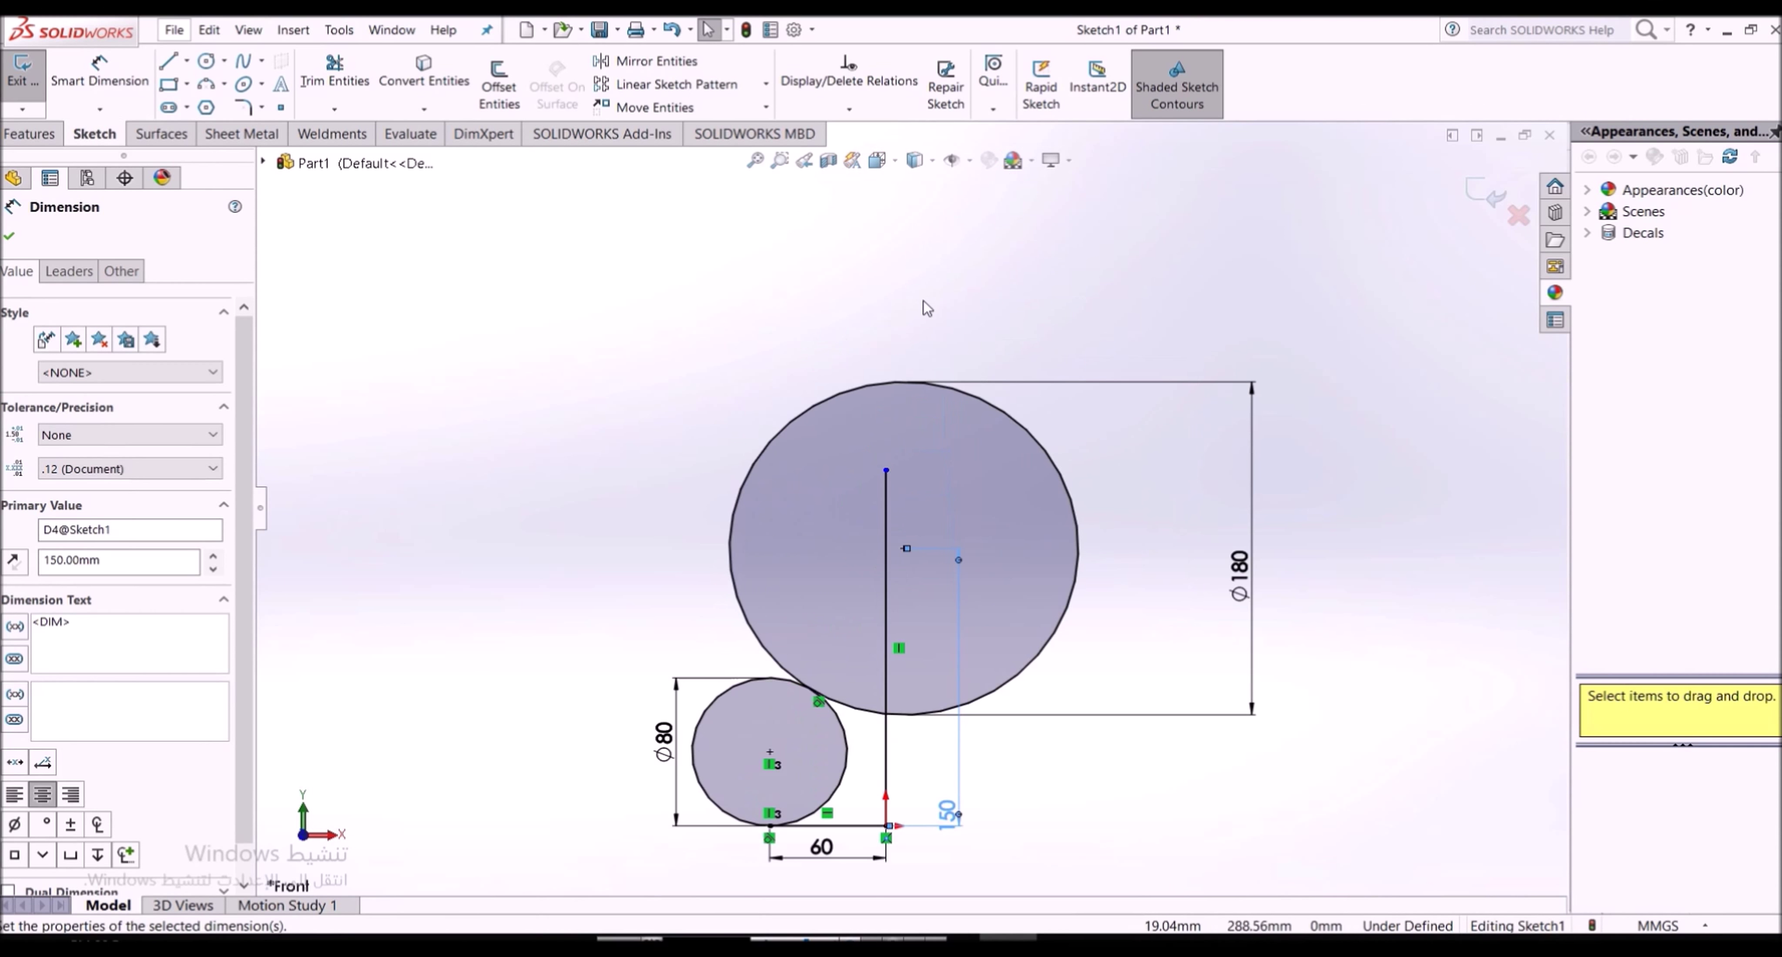
drag(887, 471, 885, 382)
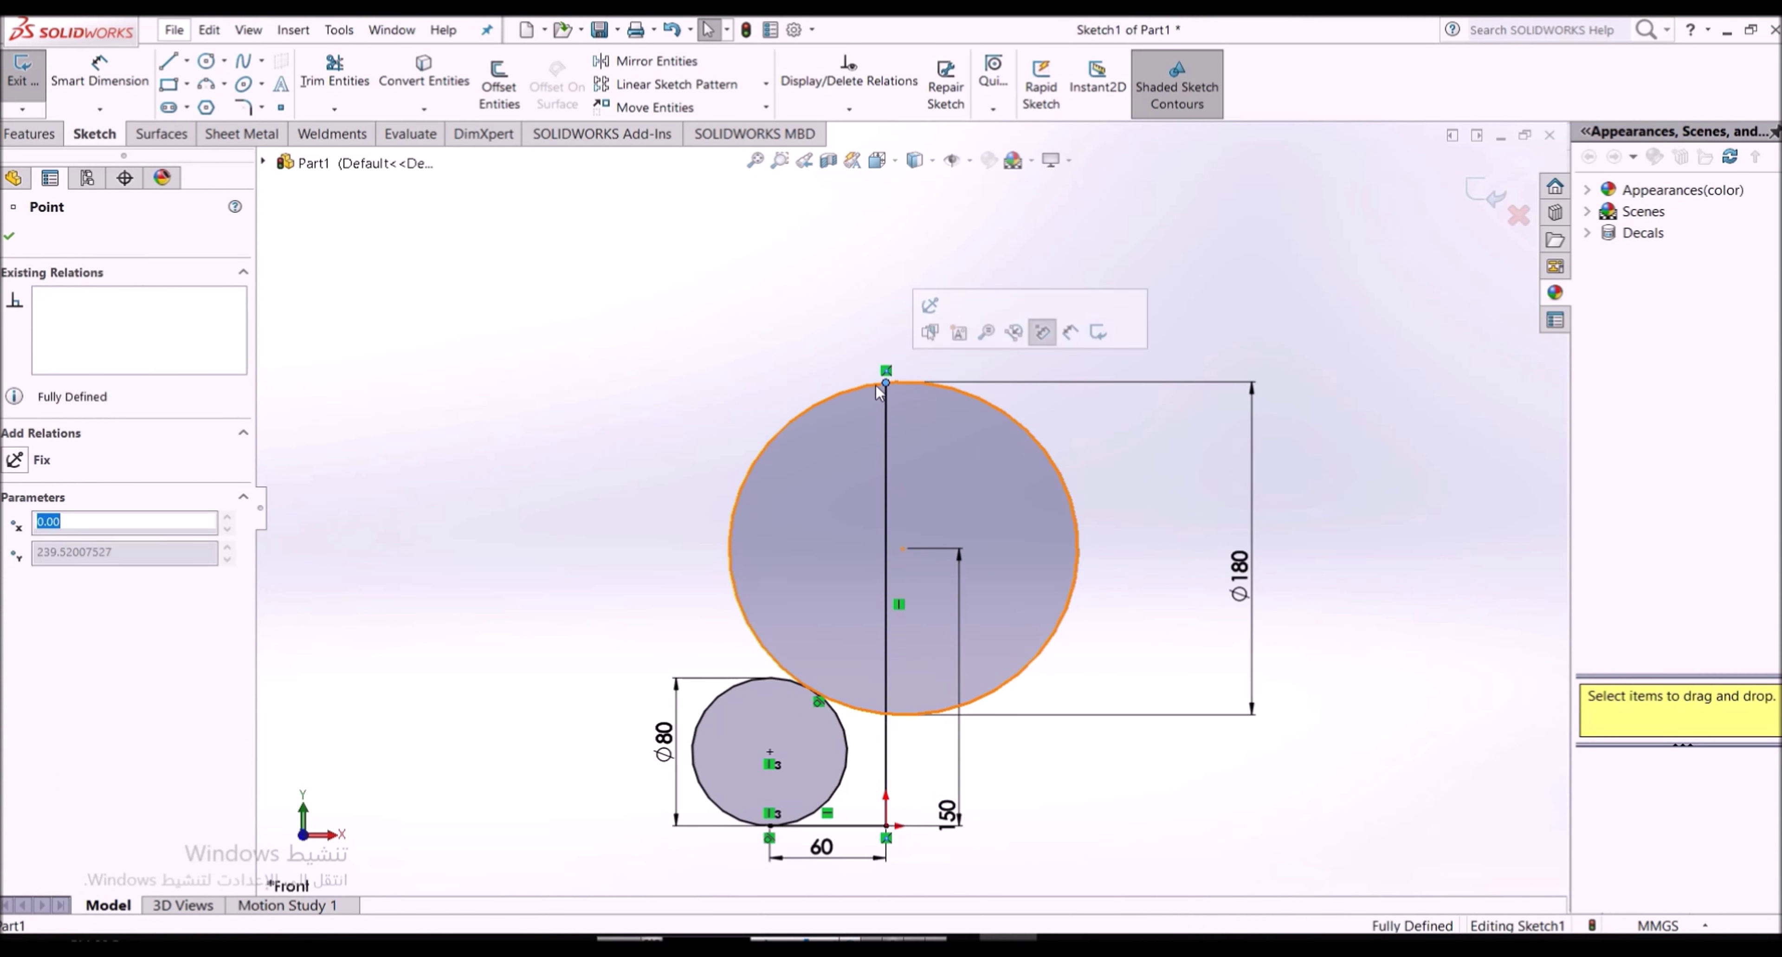
click(337, 78)
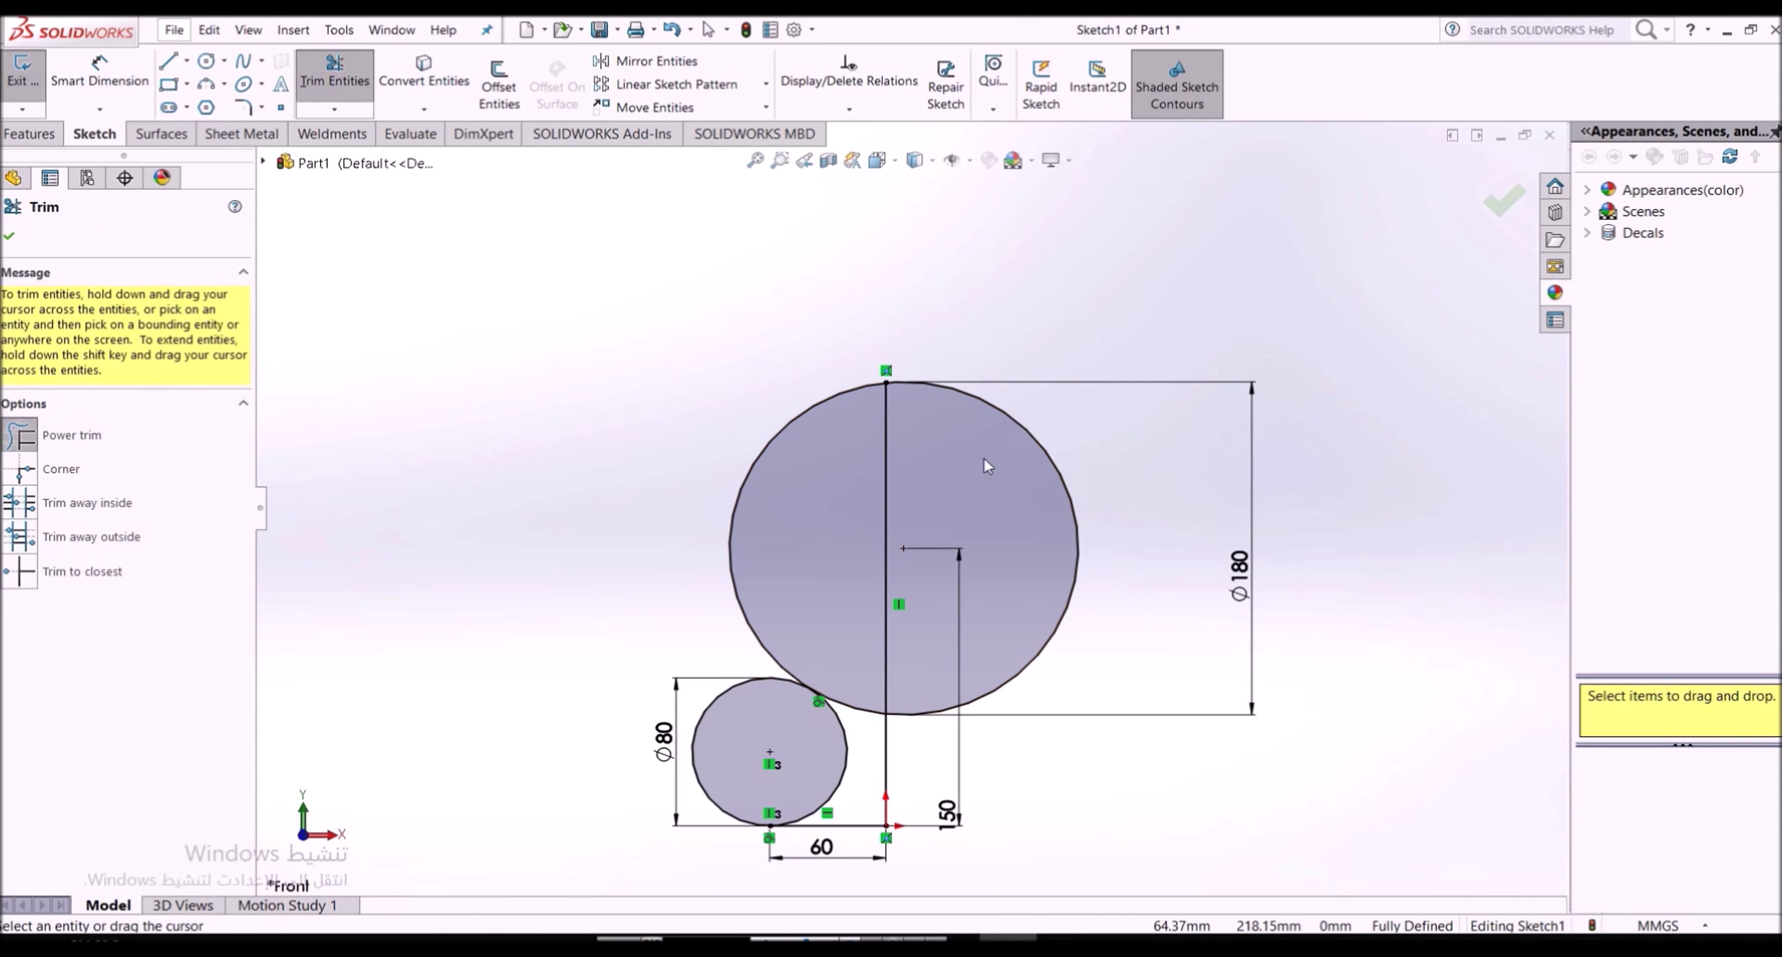
Trim away the large circle's right half and the small circle's outer part
click(1009, 435)
click(757, 694)
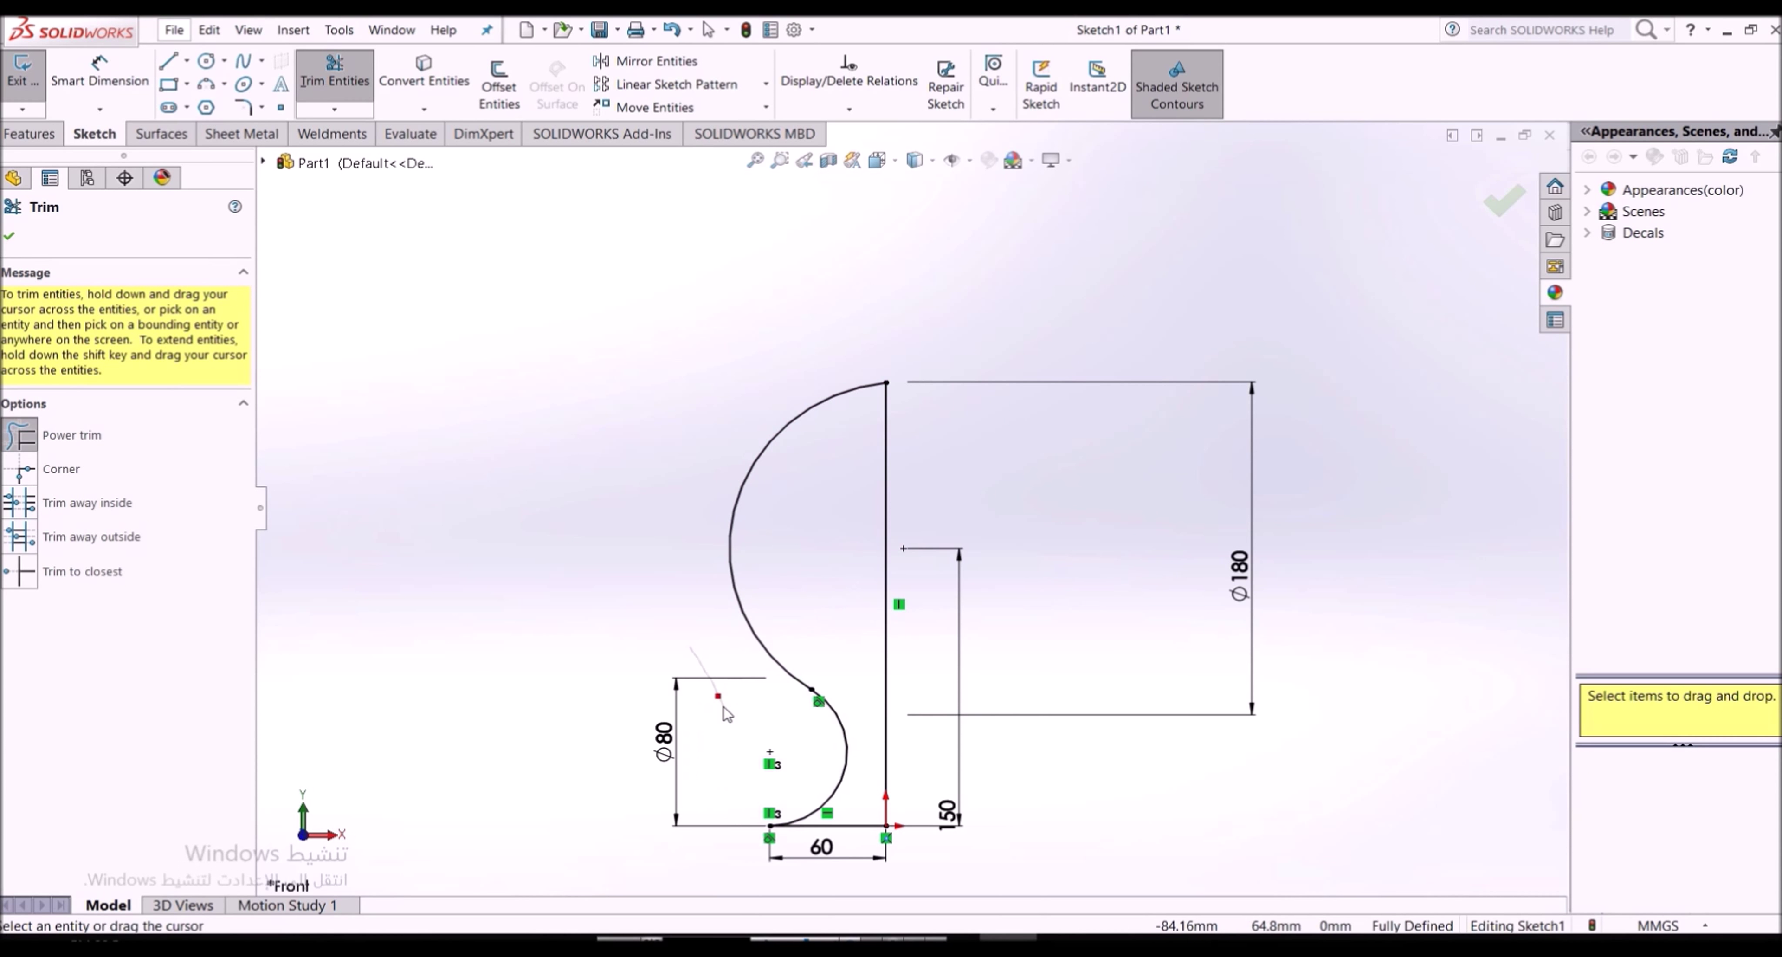
click(21, 72)
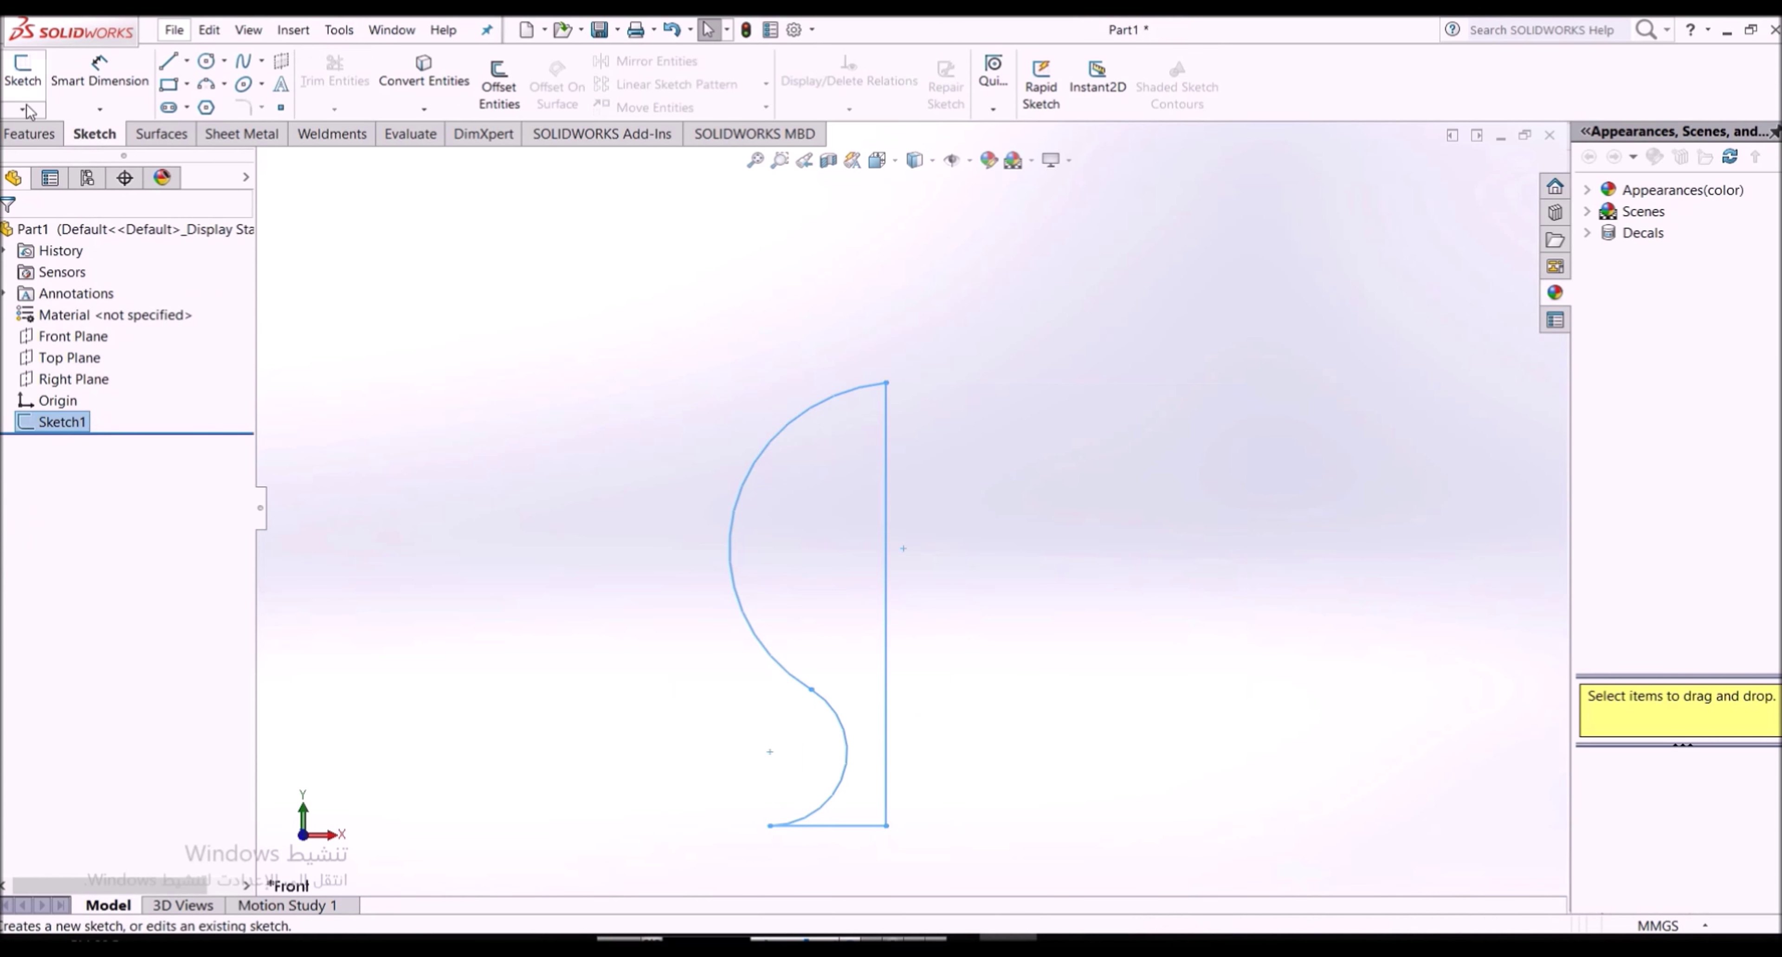
Revolve the profile about the vertical line into a solid ball on a stand
click(30, 134)
click(85, 98)
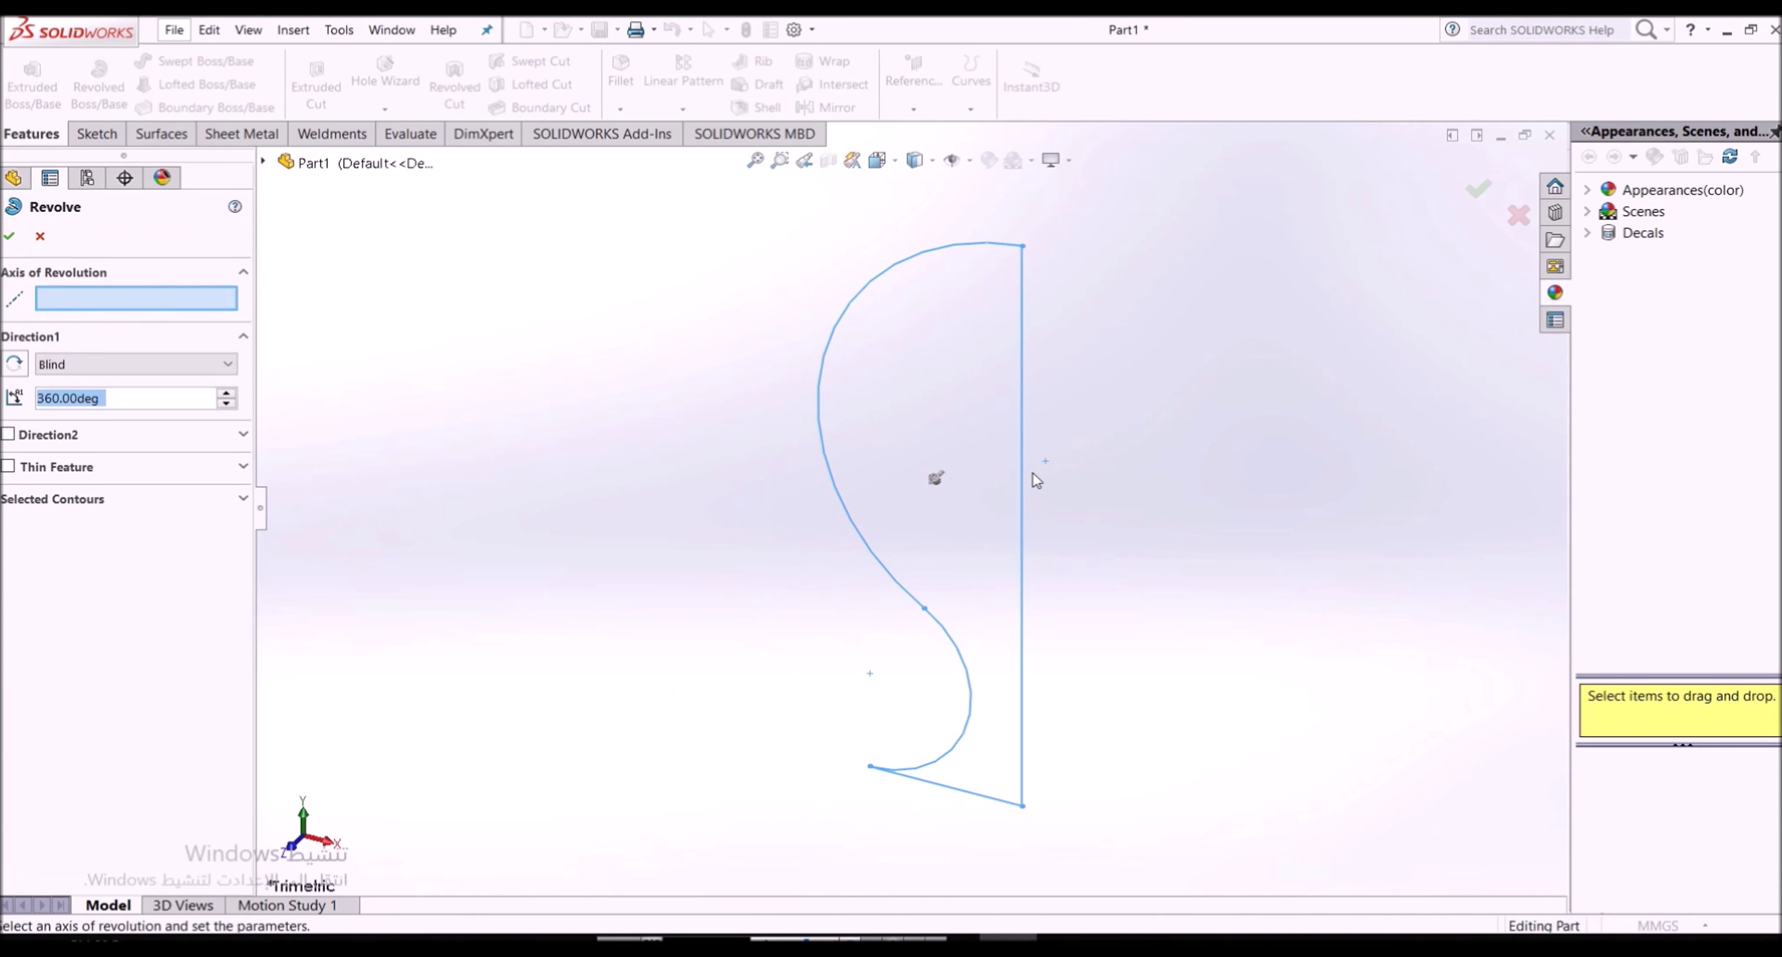
click(1022, 477)
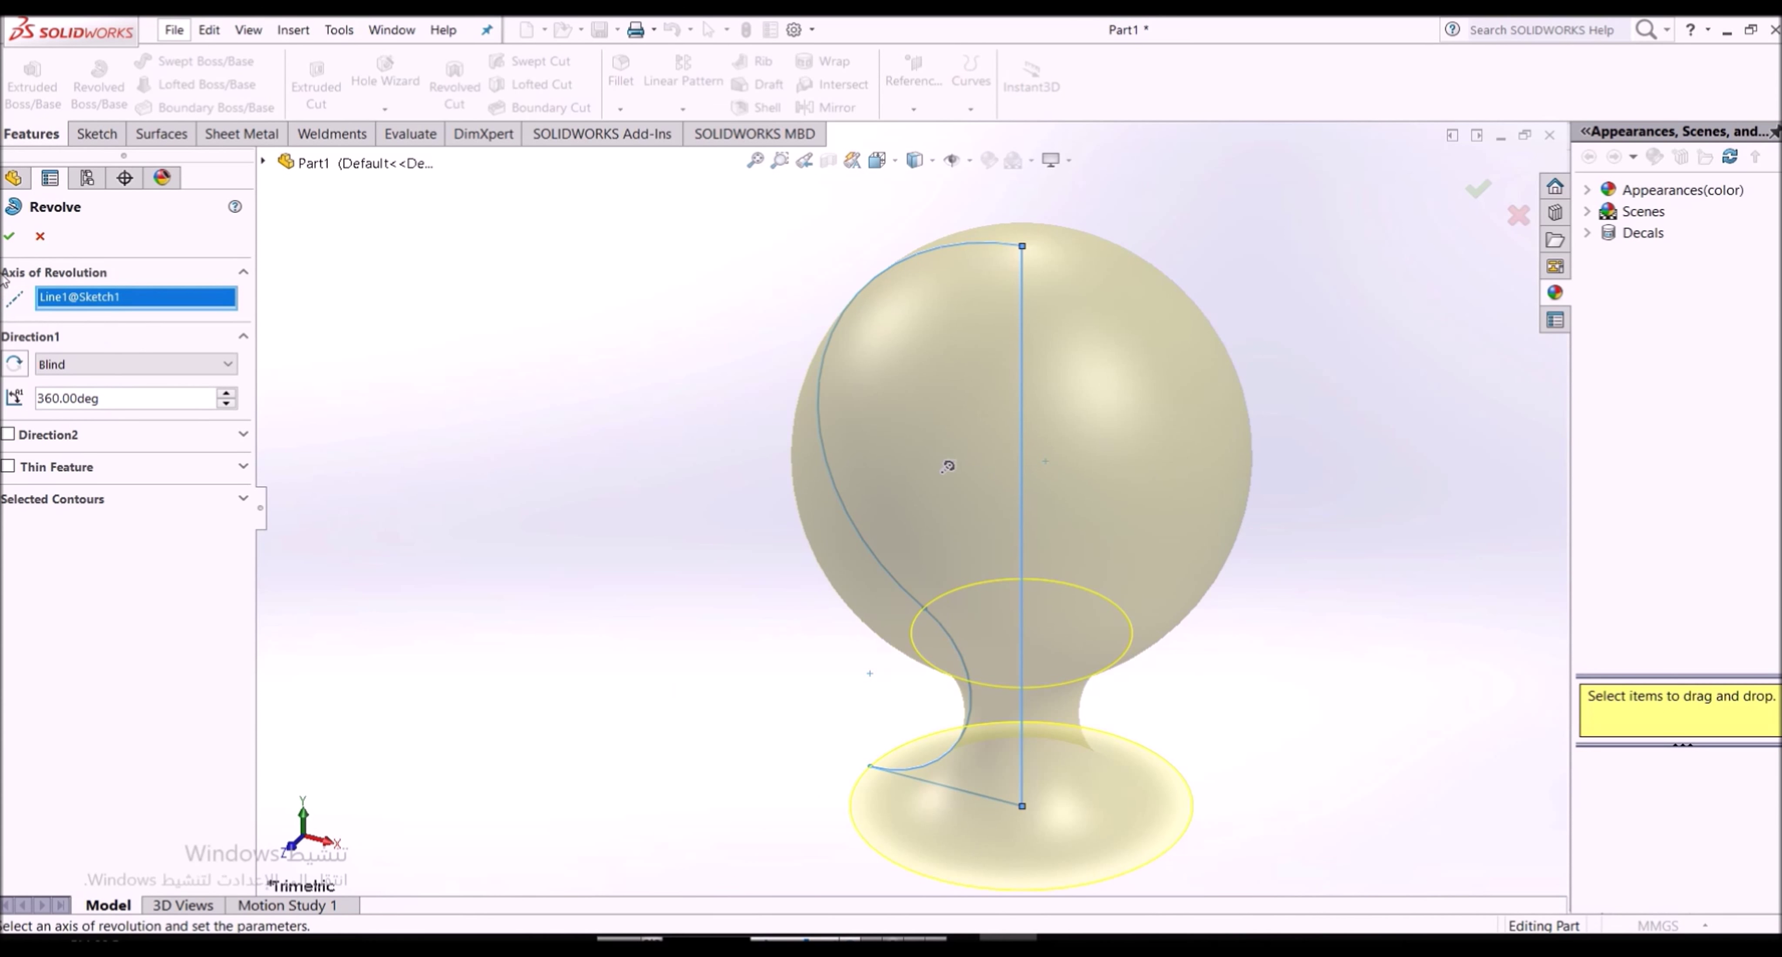
click(9, 235)
Select the Front Plane and view the part straight on from the front
click(55, 336)
click(140, 305)
click(42, 337)
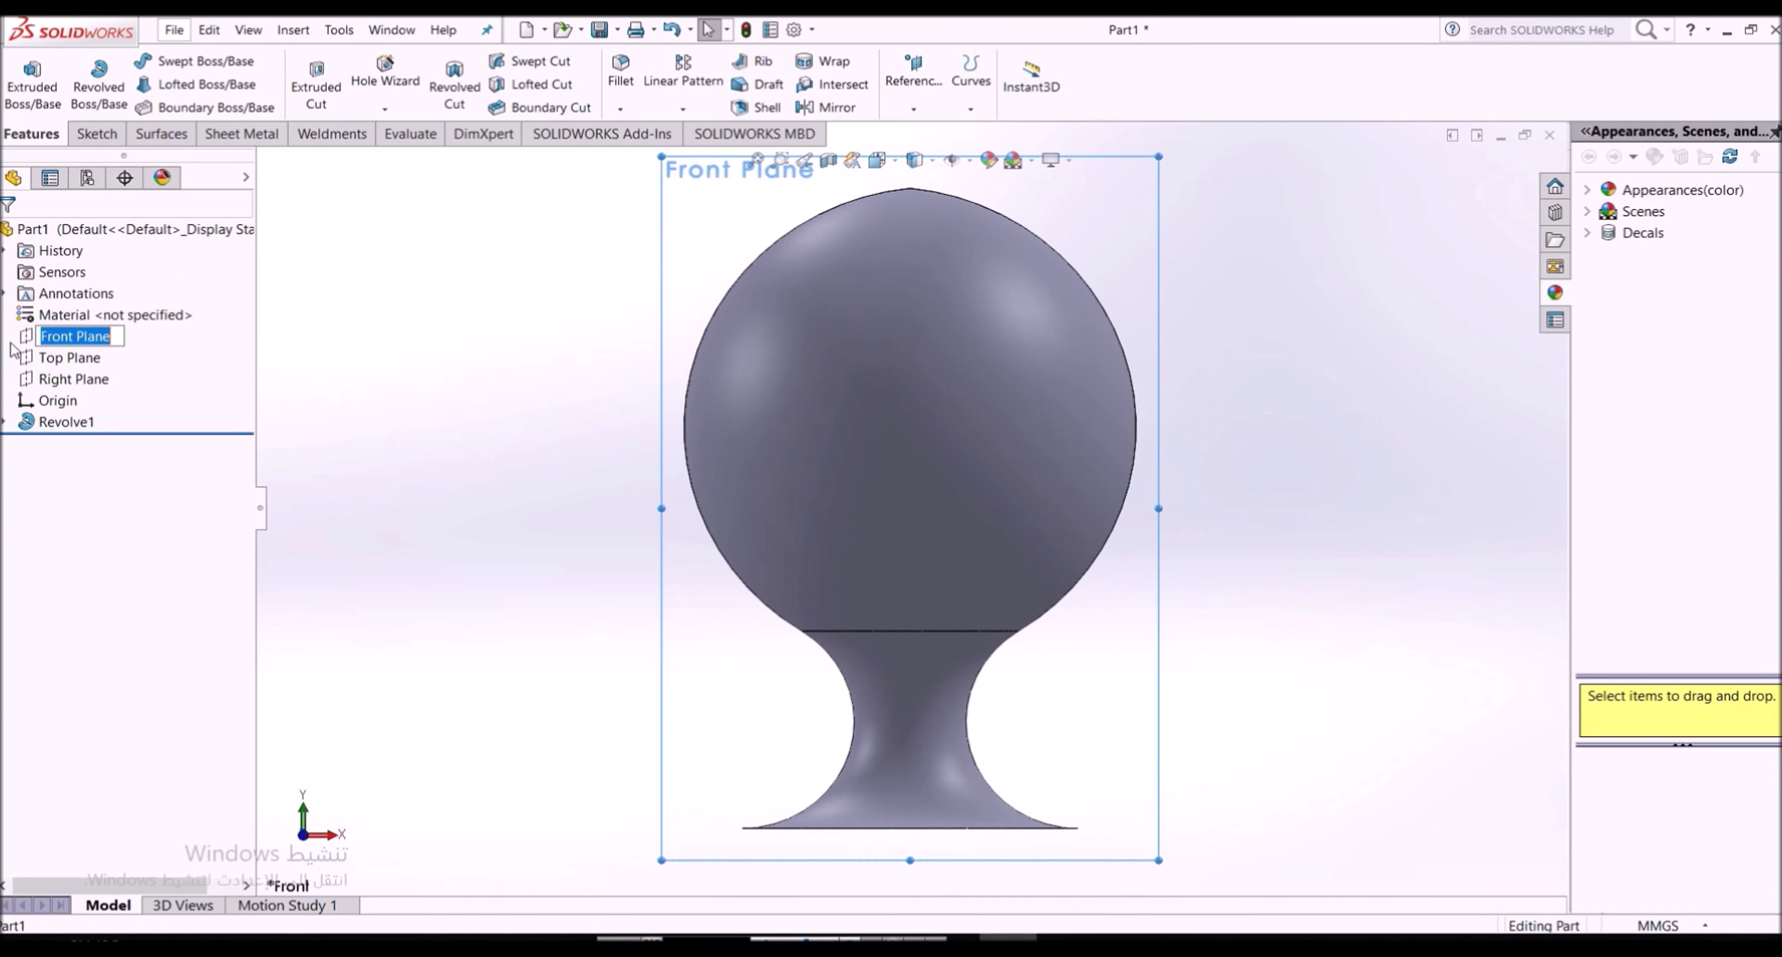
On a new Front Plane sketch, draw three slanted lines meeting at the bowl's lower right
click(42, 311)
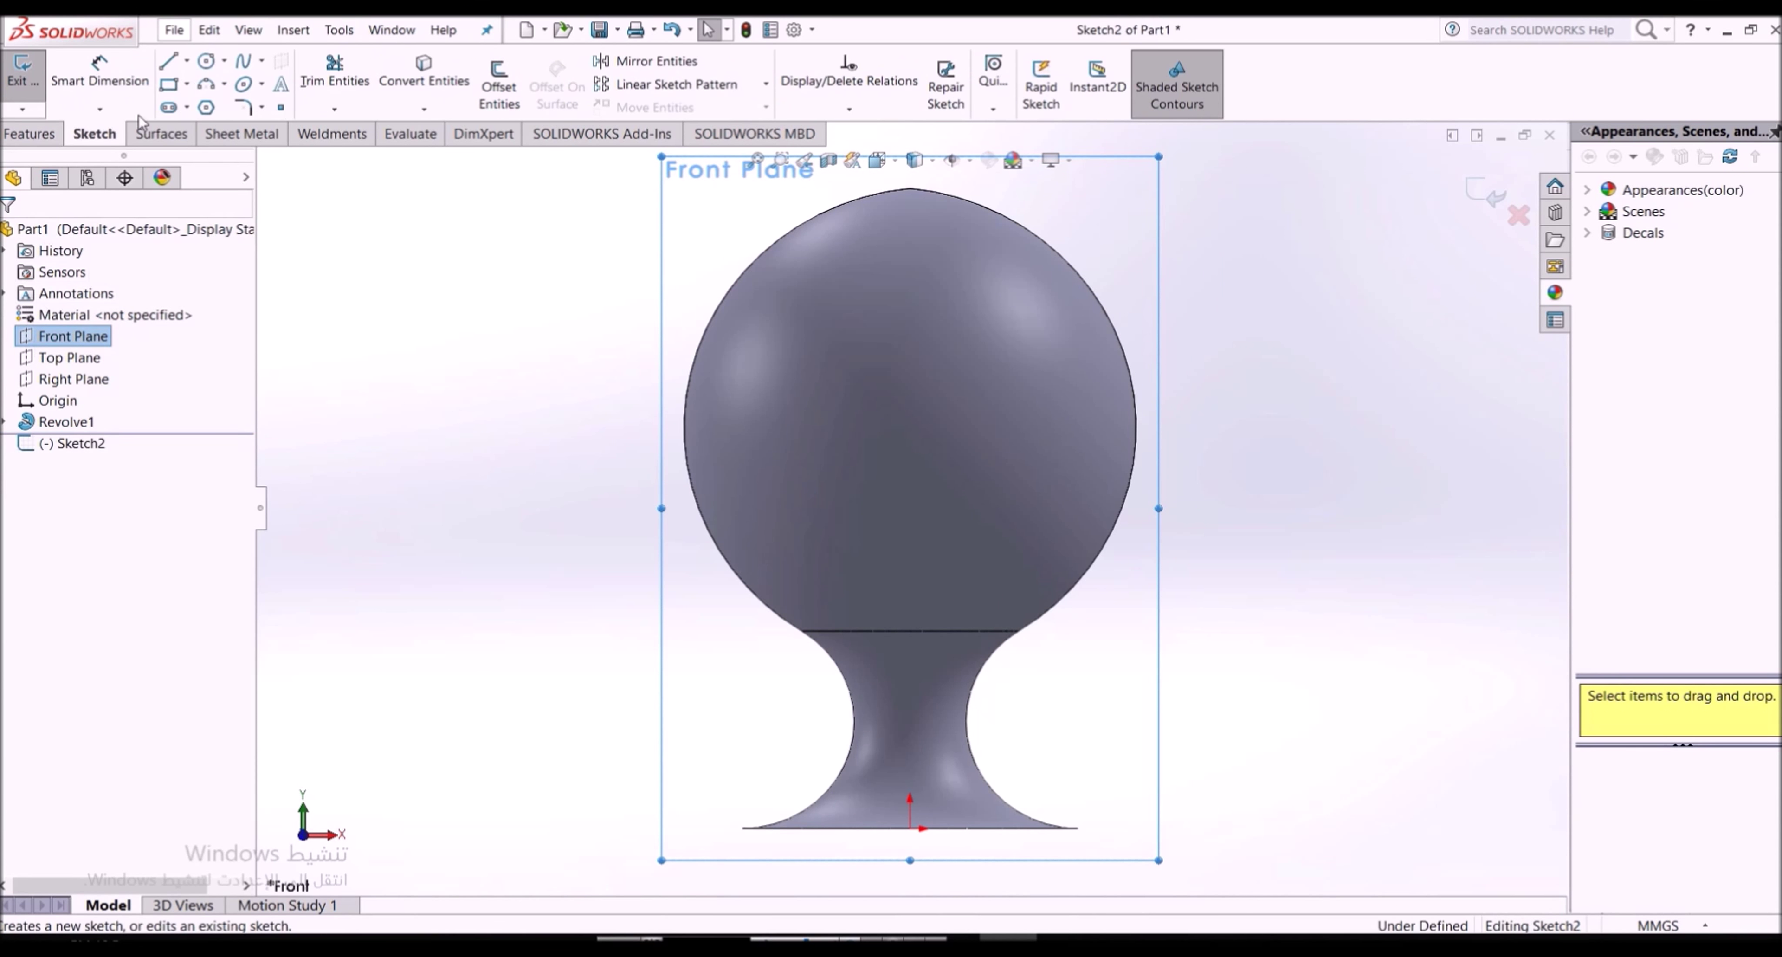
key(l)
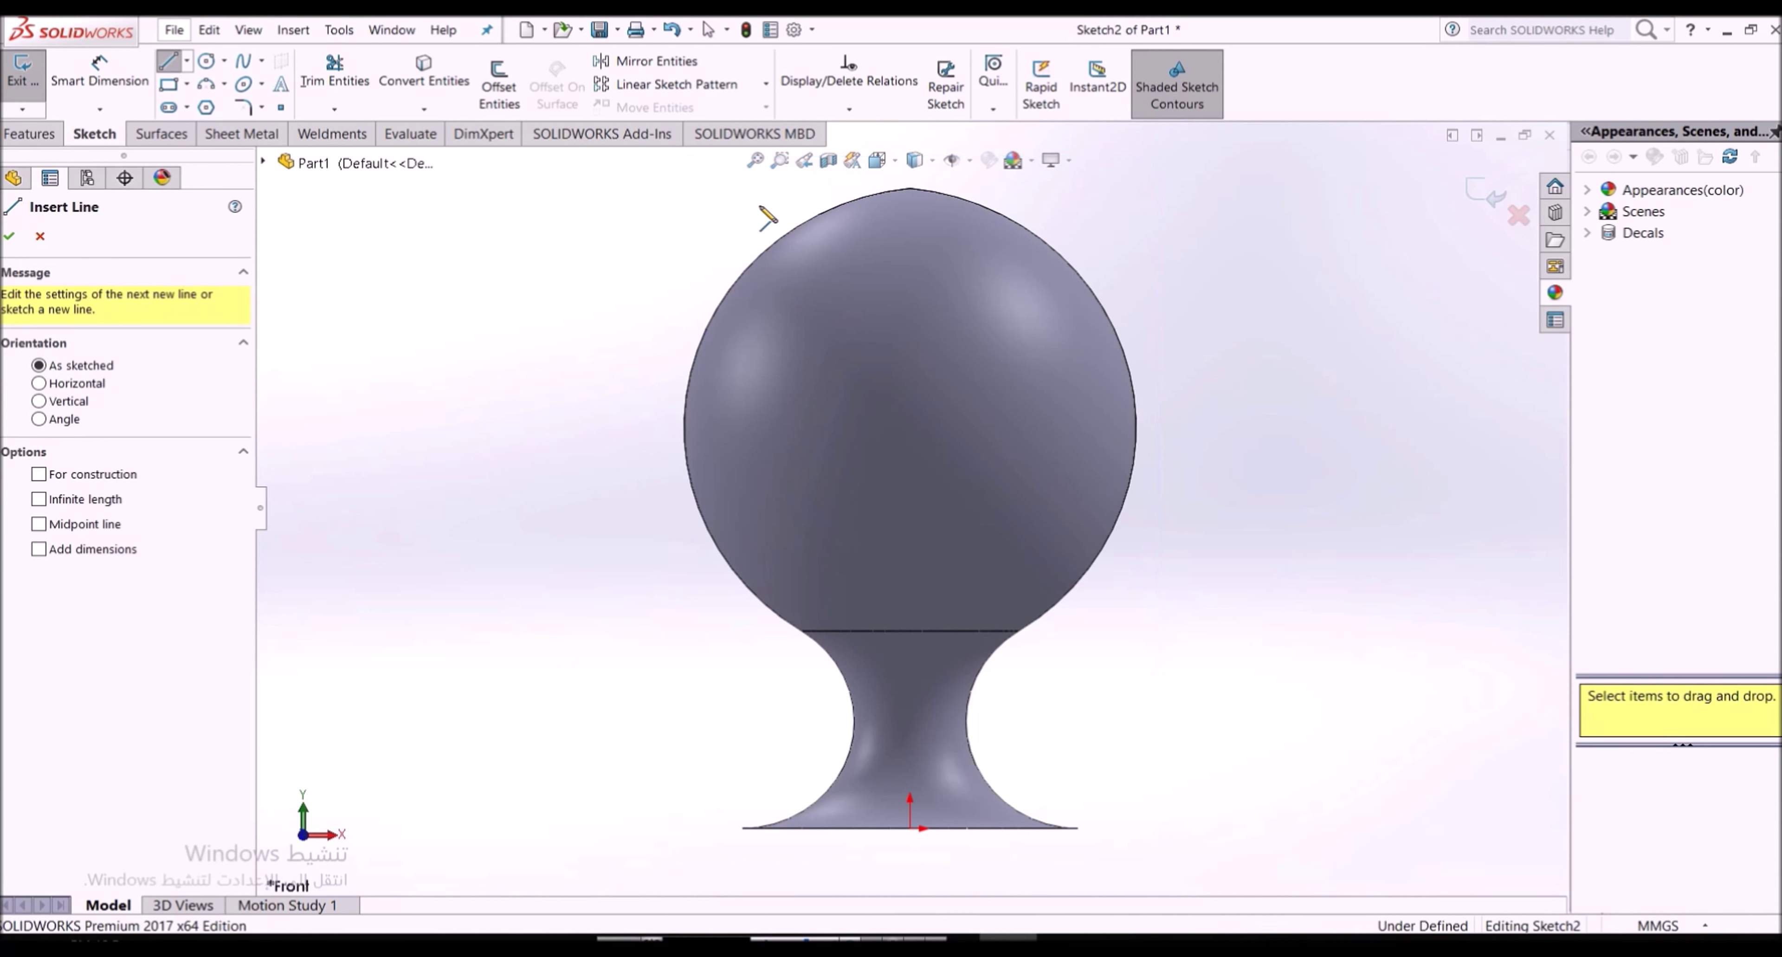
click(750, 194)
click(1098, 631)
right_click(1098, 633)
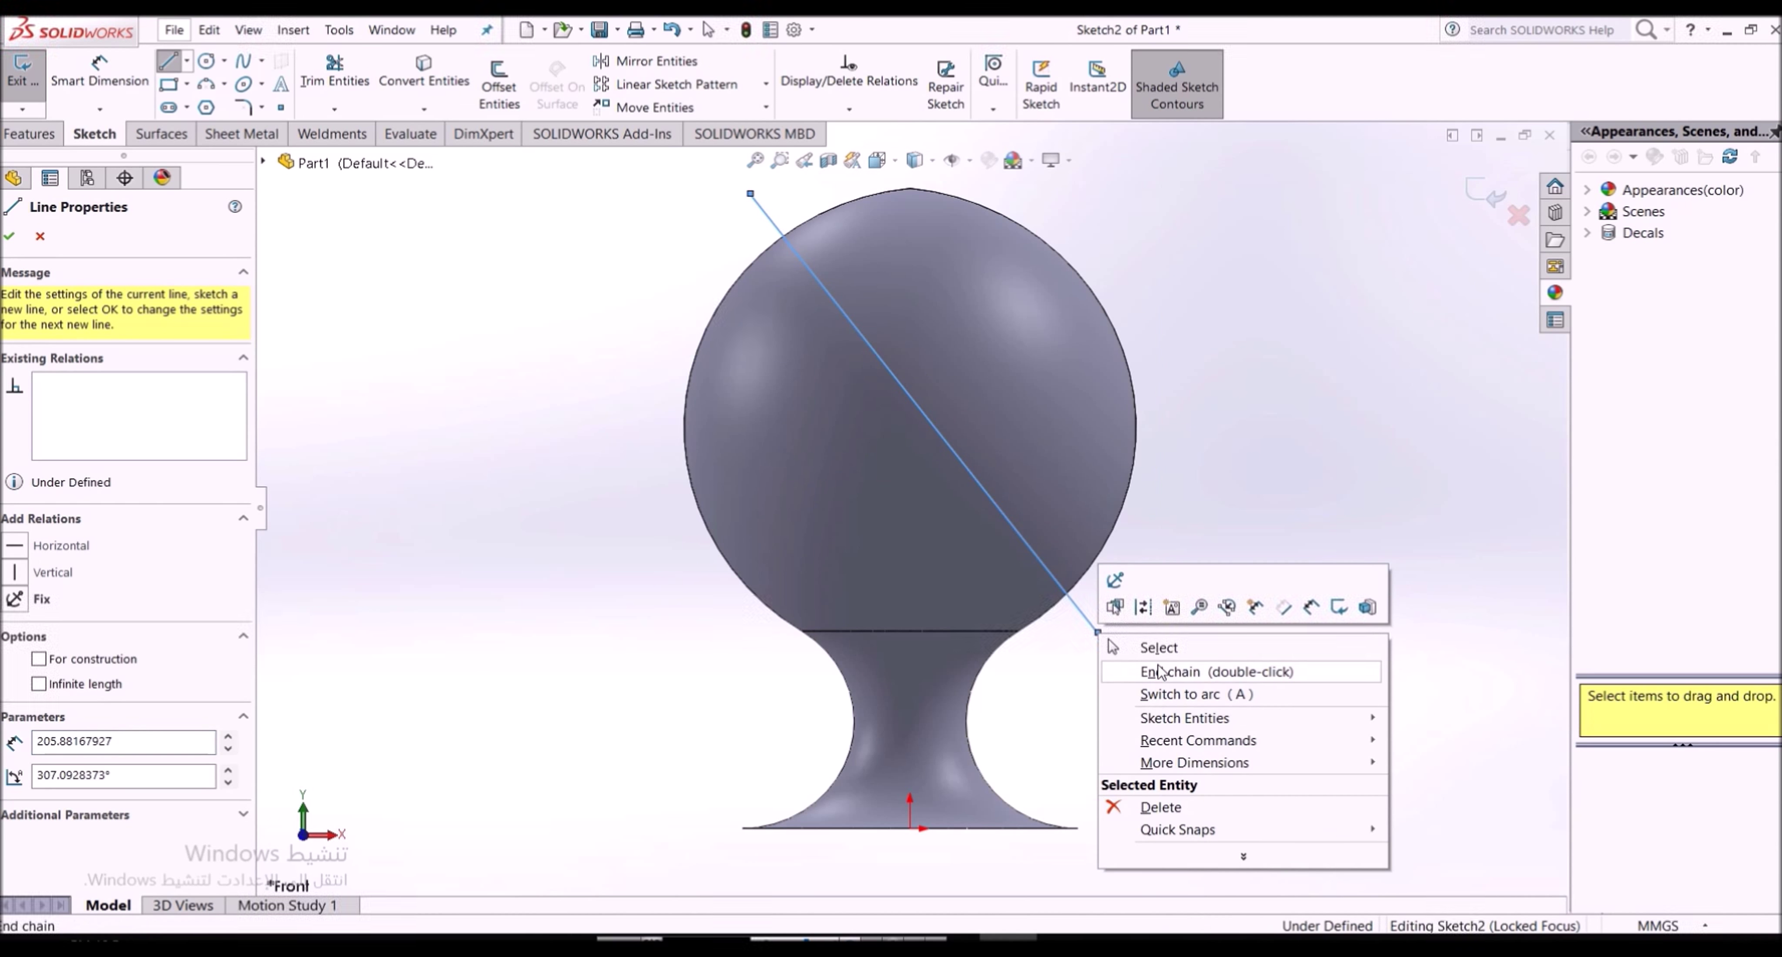
click(1160, 666)
click(654, 281)
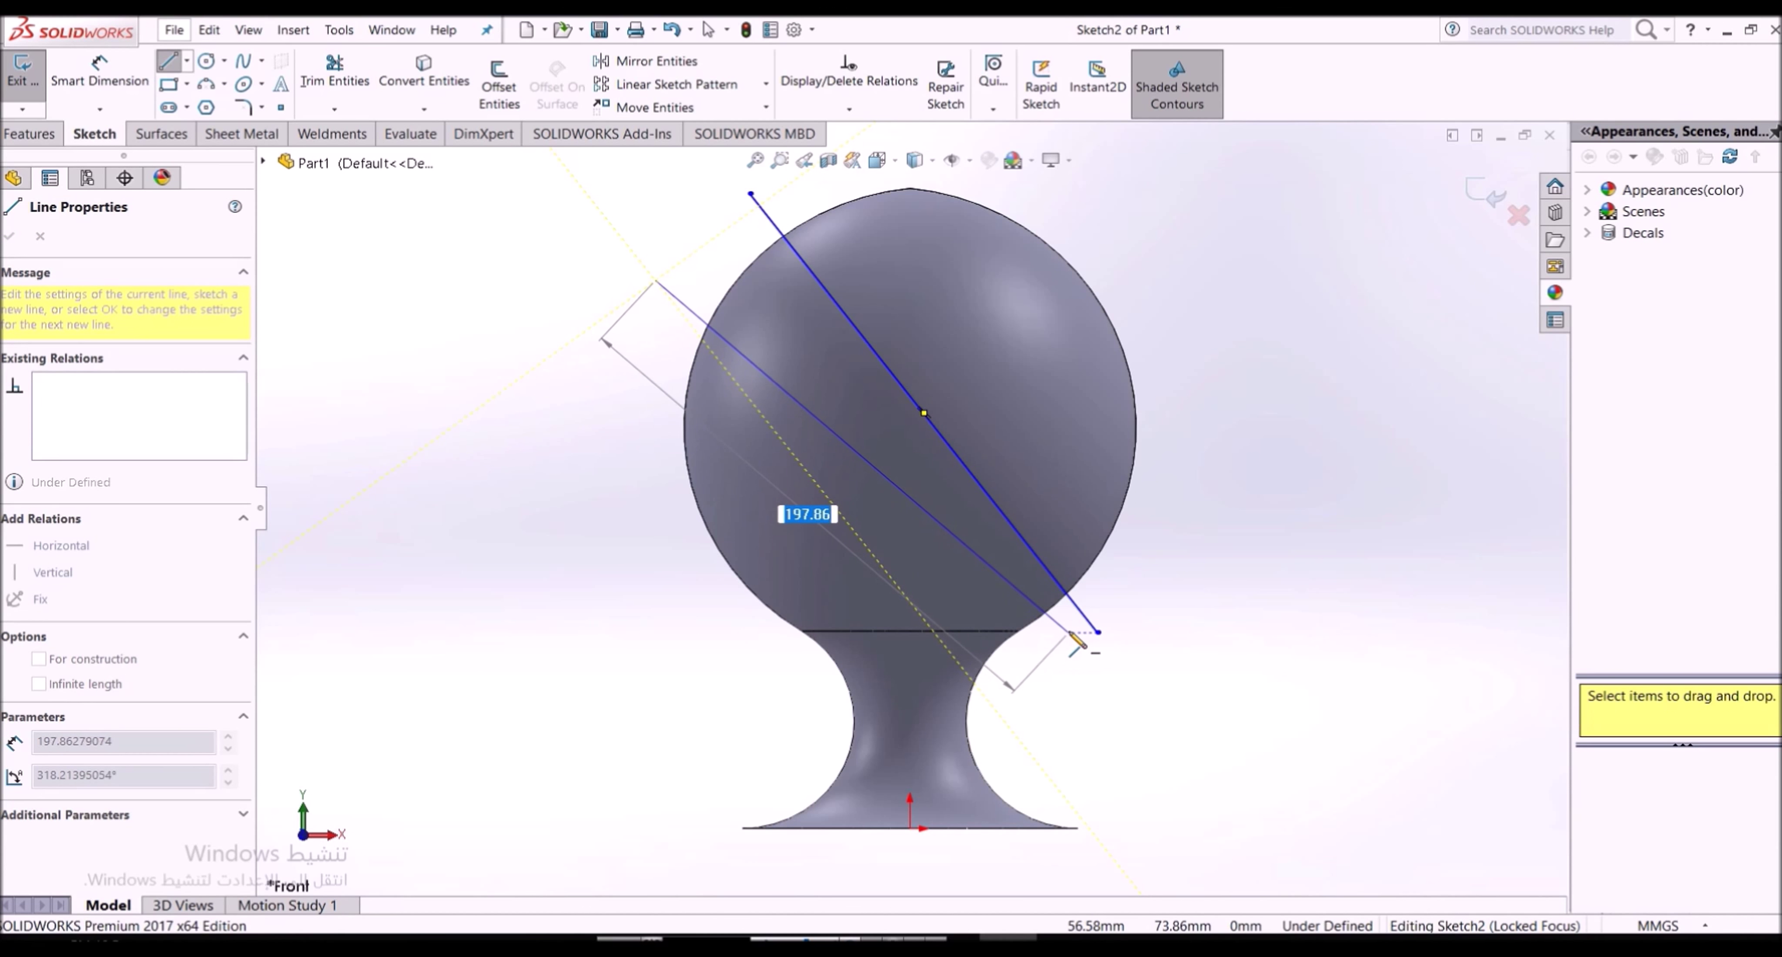
double_click(1069, 632)
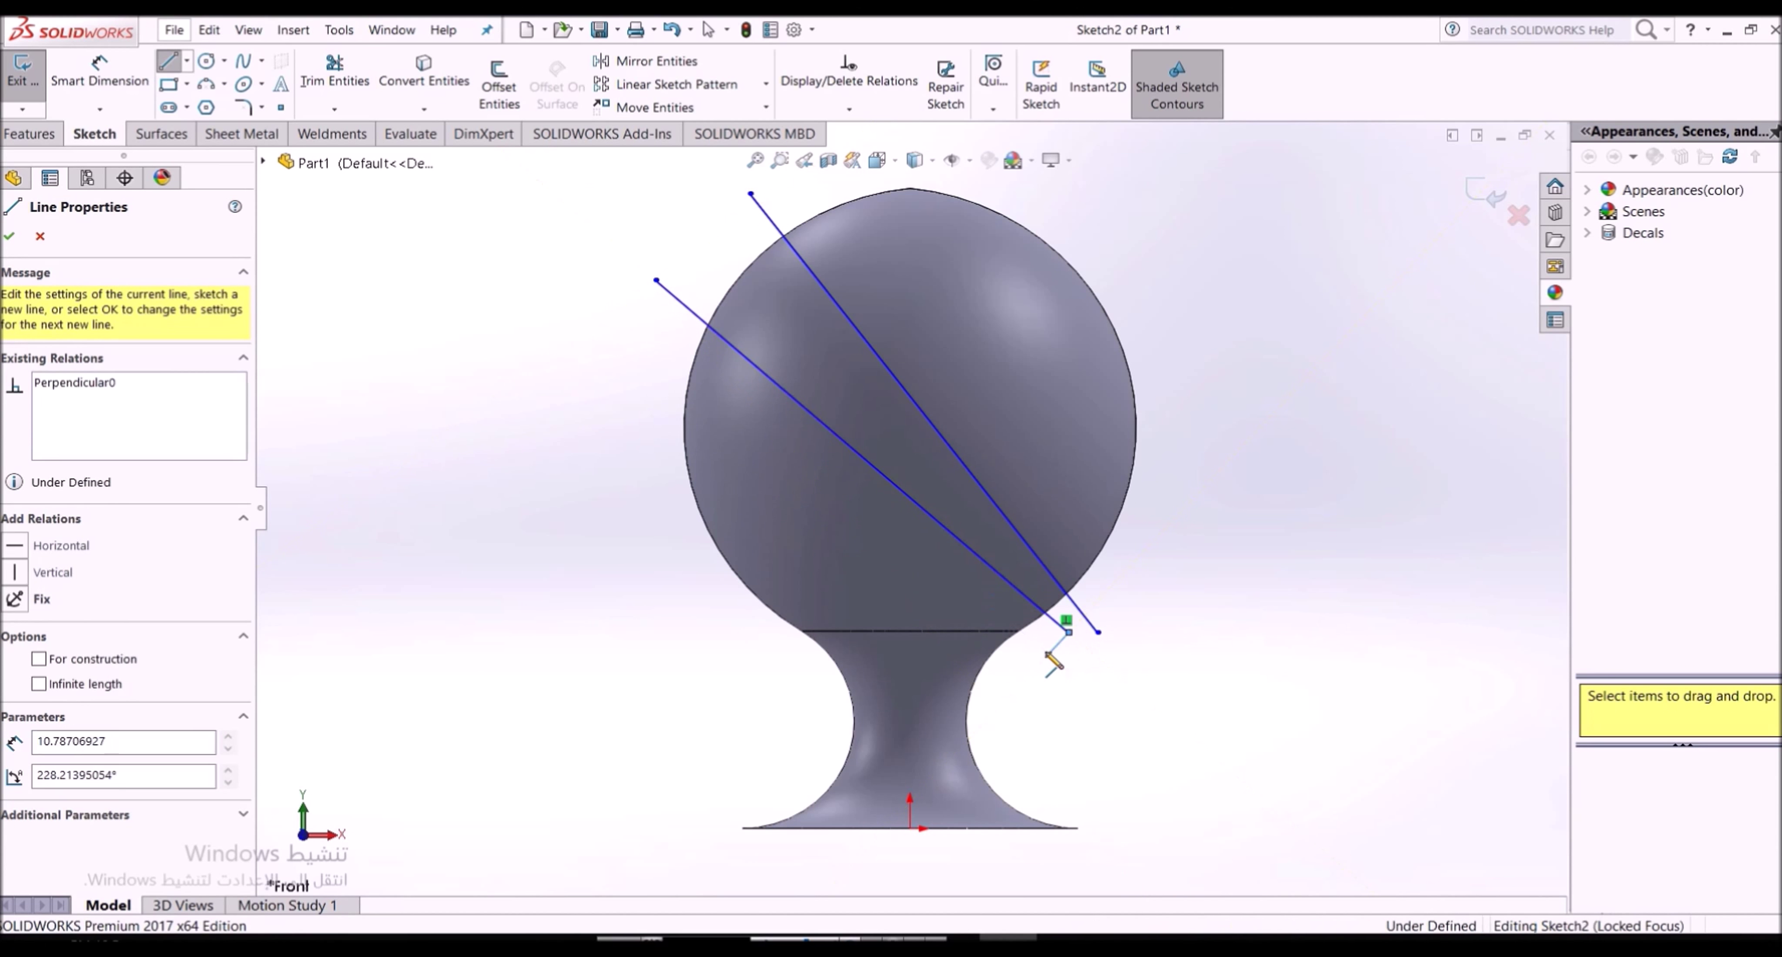
click(609, 495)
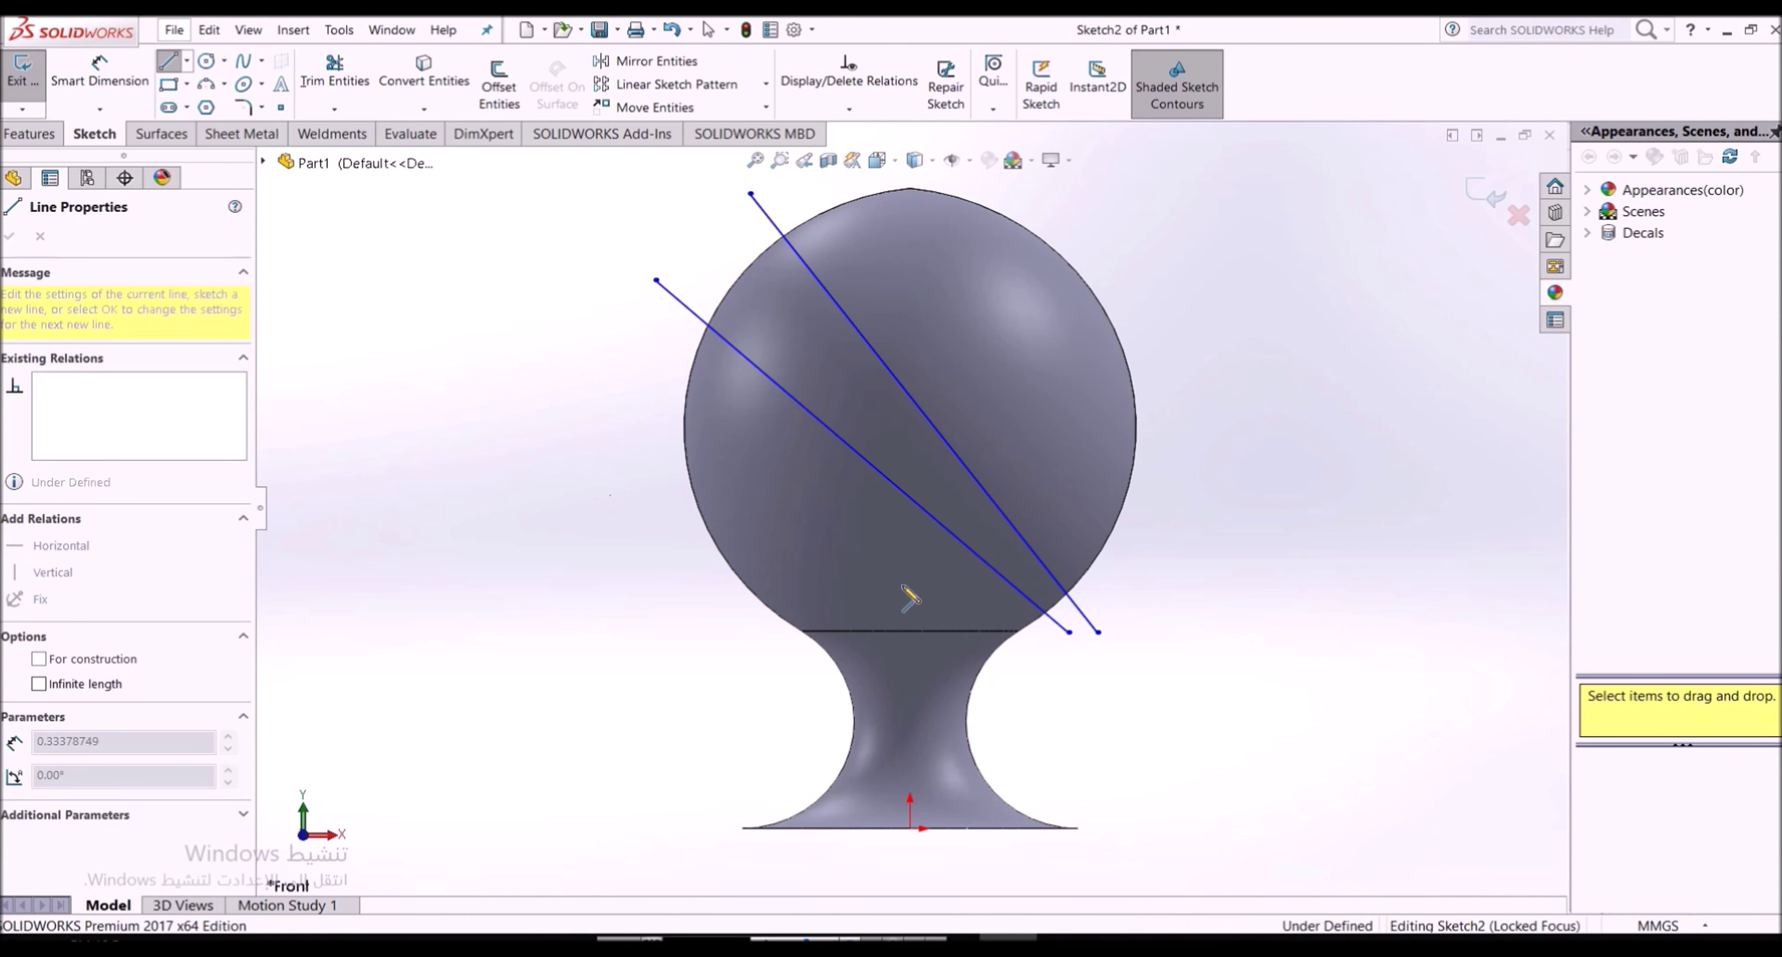
double_click(1039, 632)
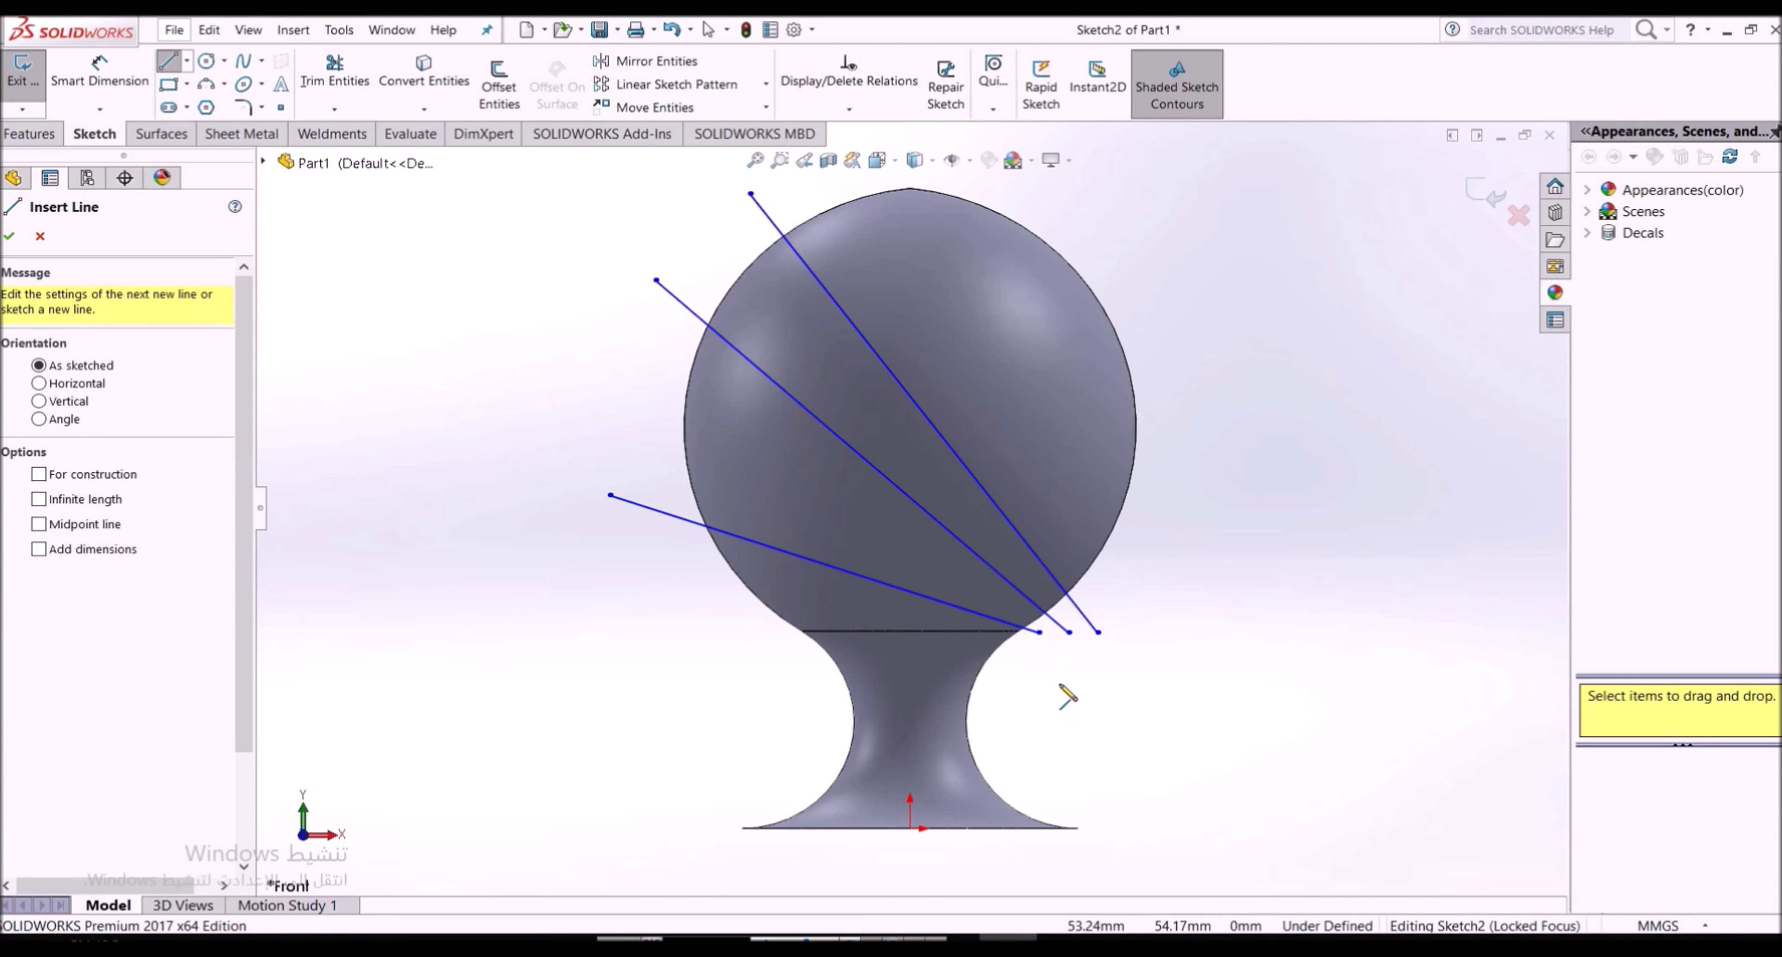
Draw horizontal lines across the upper stem and stem waist, removing a stray short line
click(1059, 683)
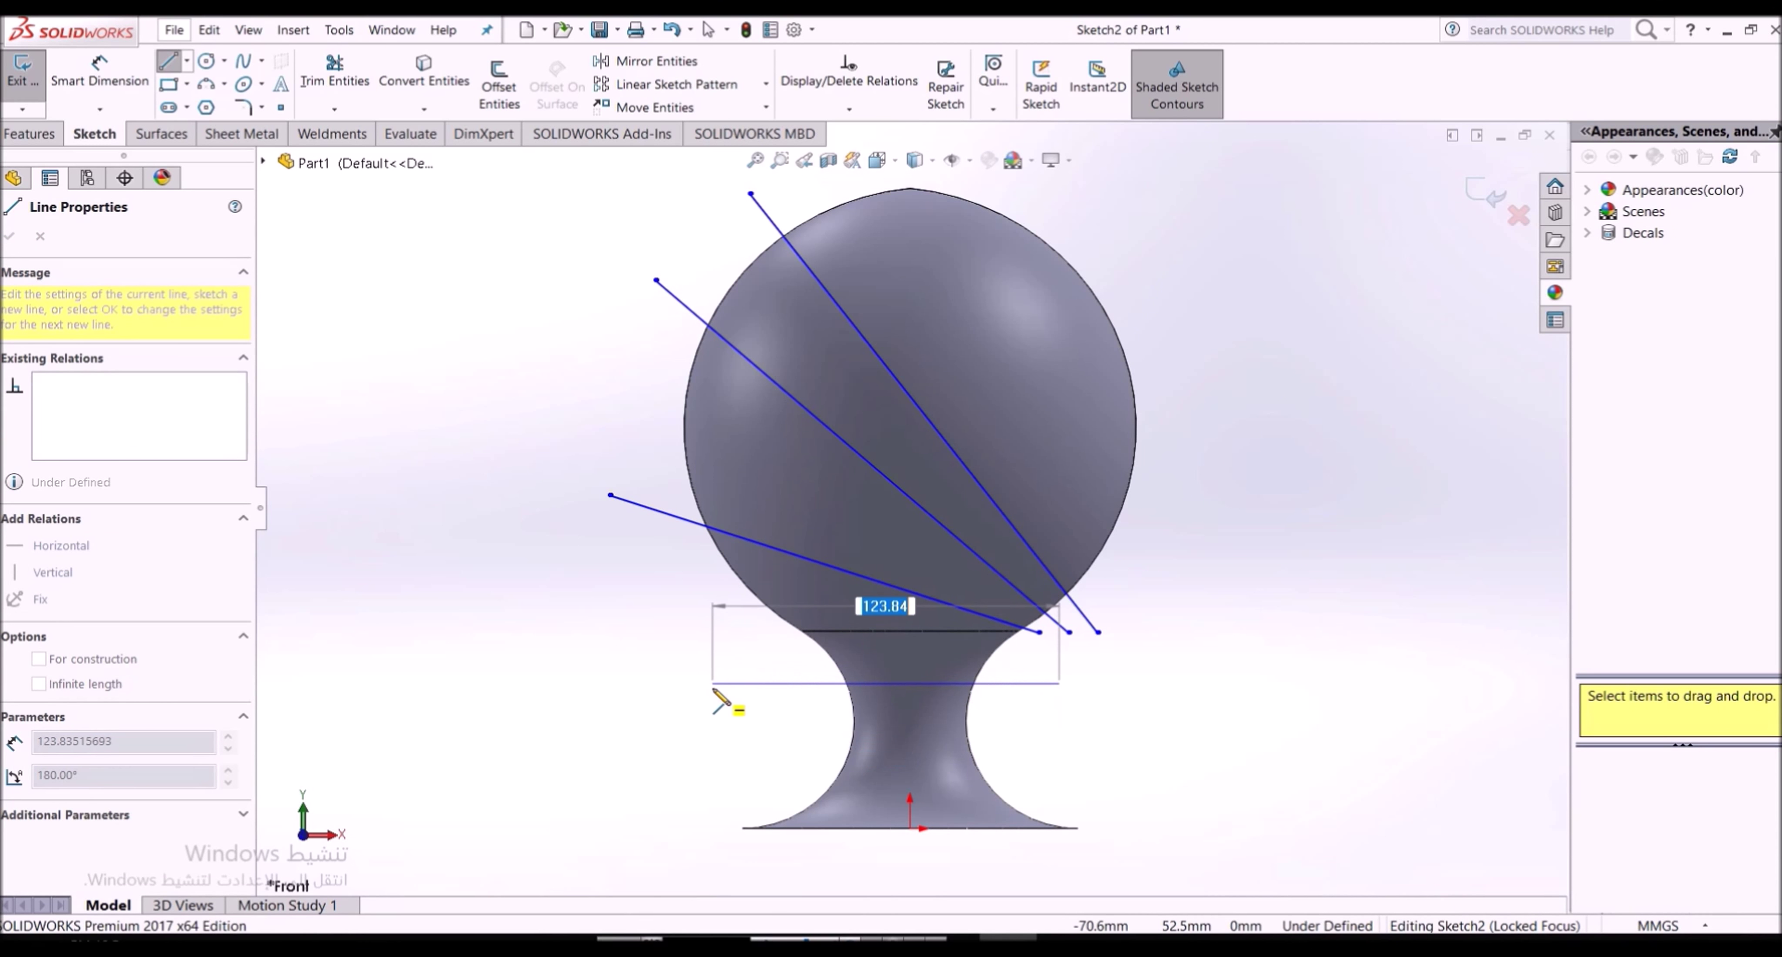
double_click(713, 683)
click(703, 748)
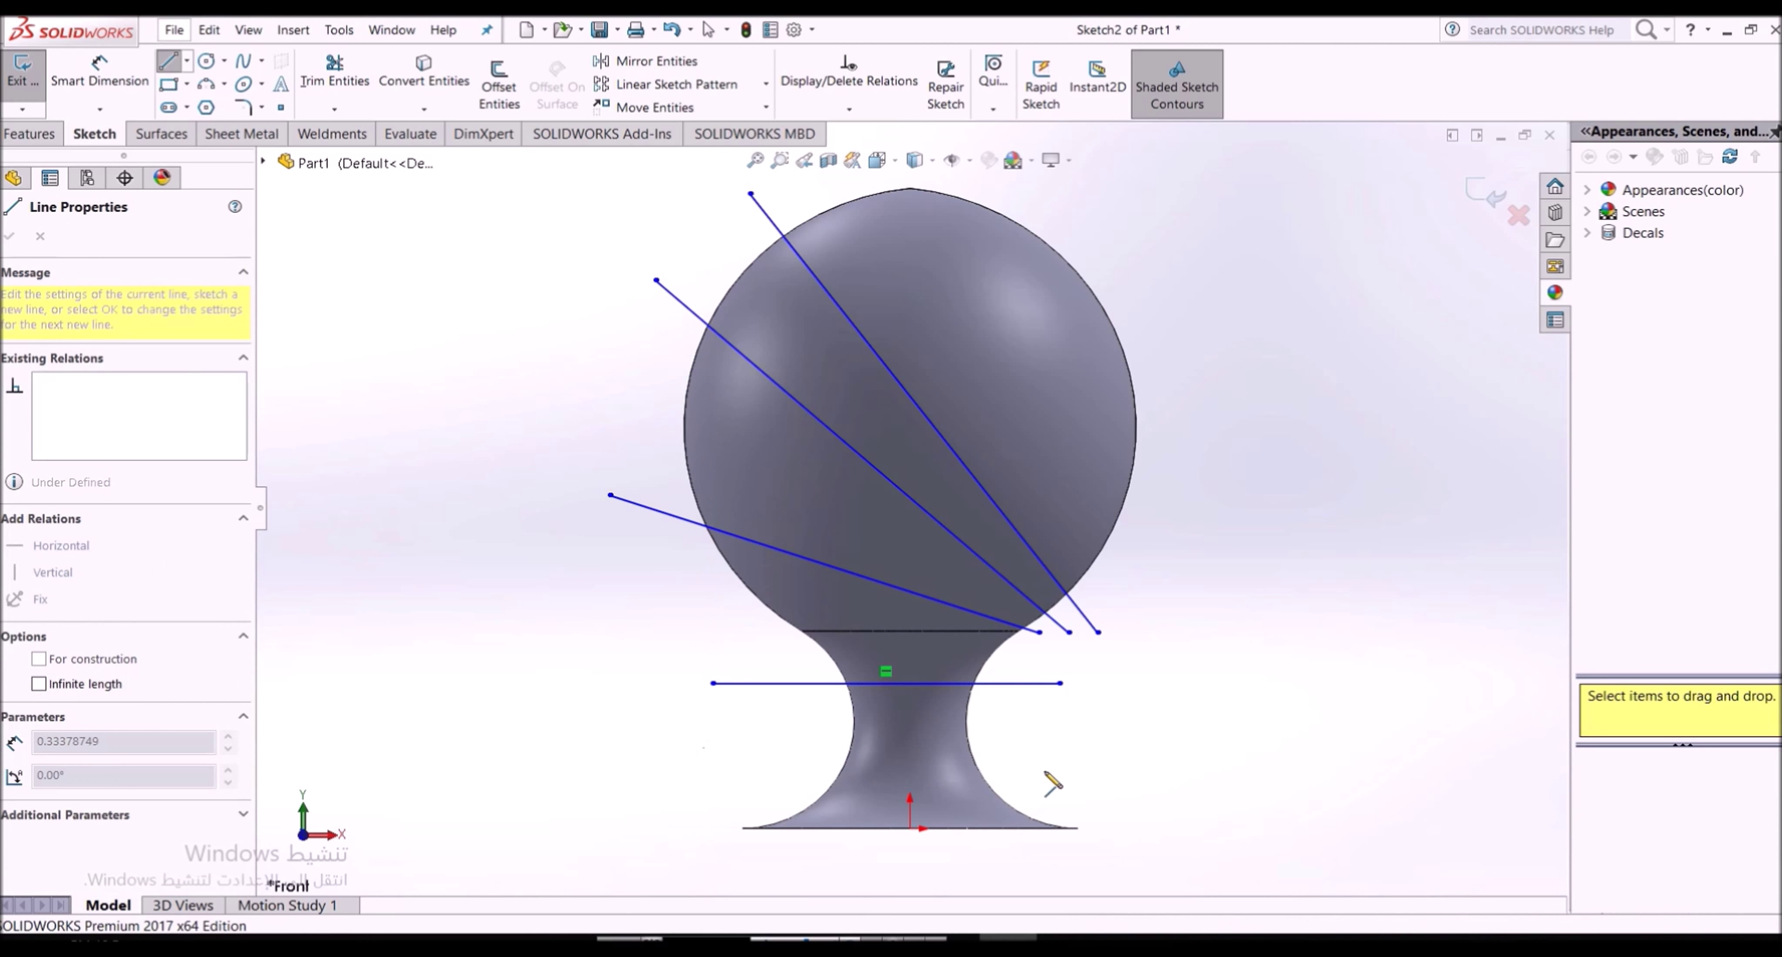
click(1060, 748)
key(Escape)
click(1068, 805)
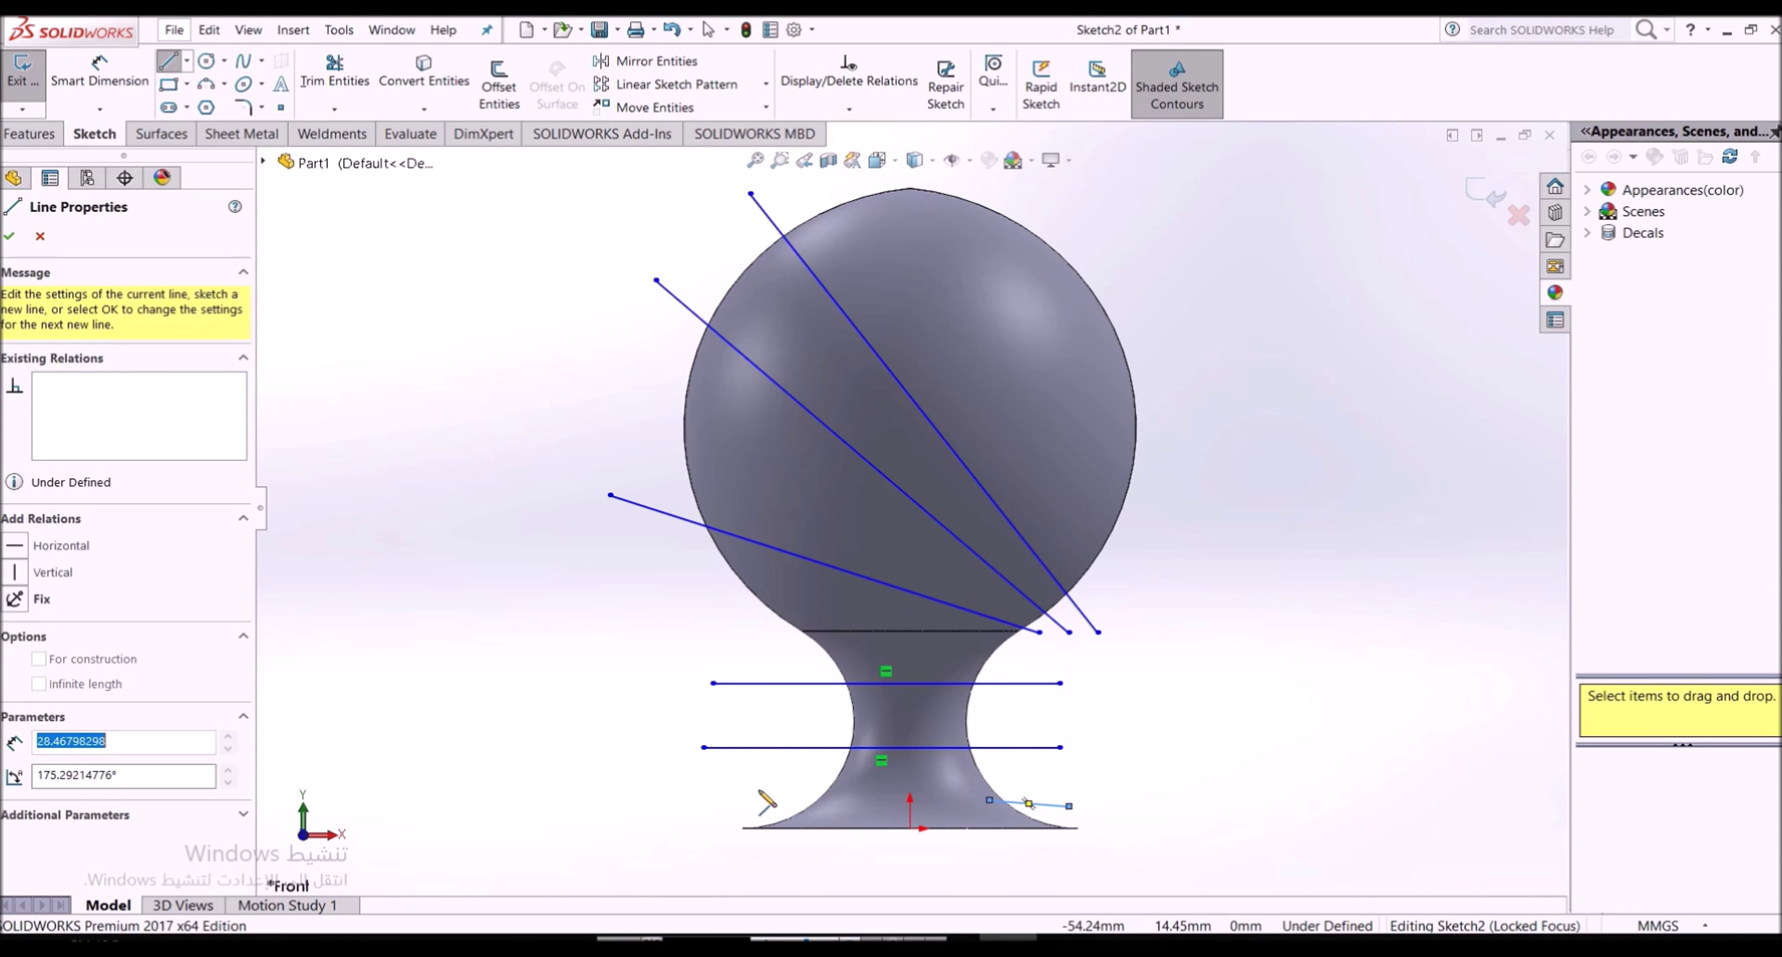
click(735, 804)
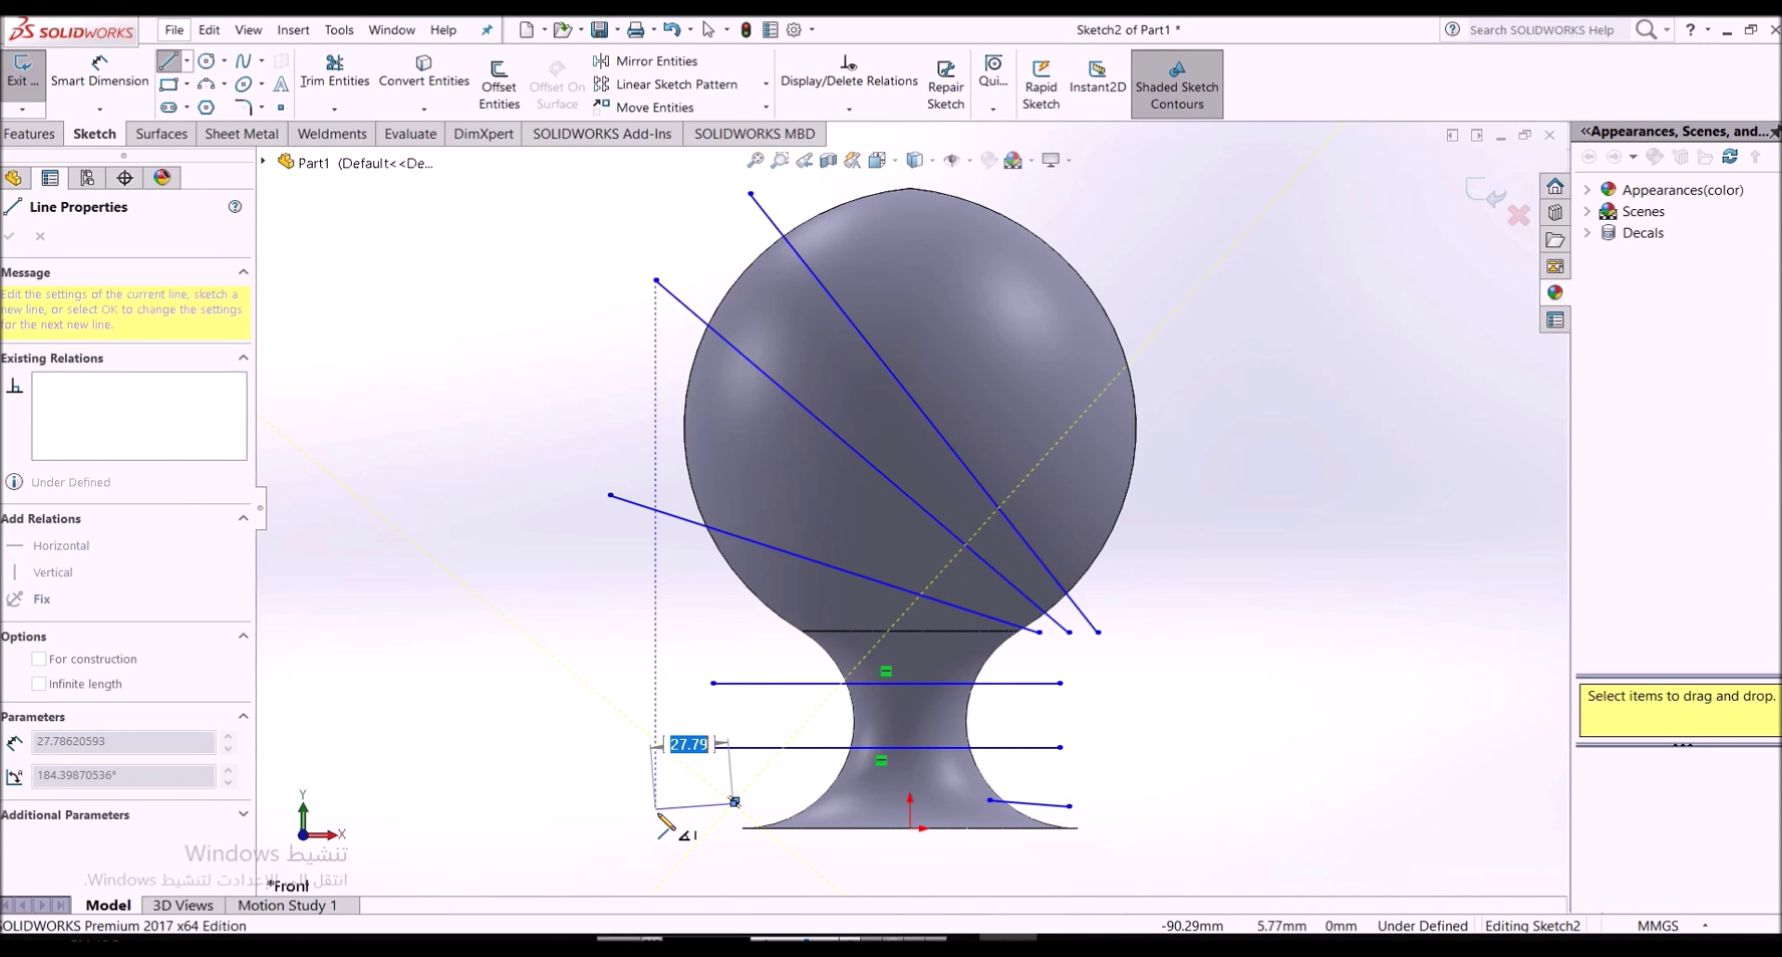
key(Escape)
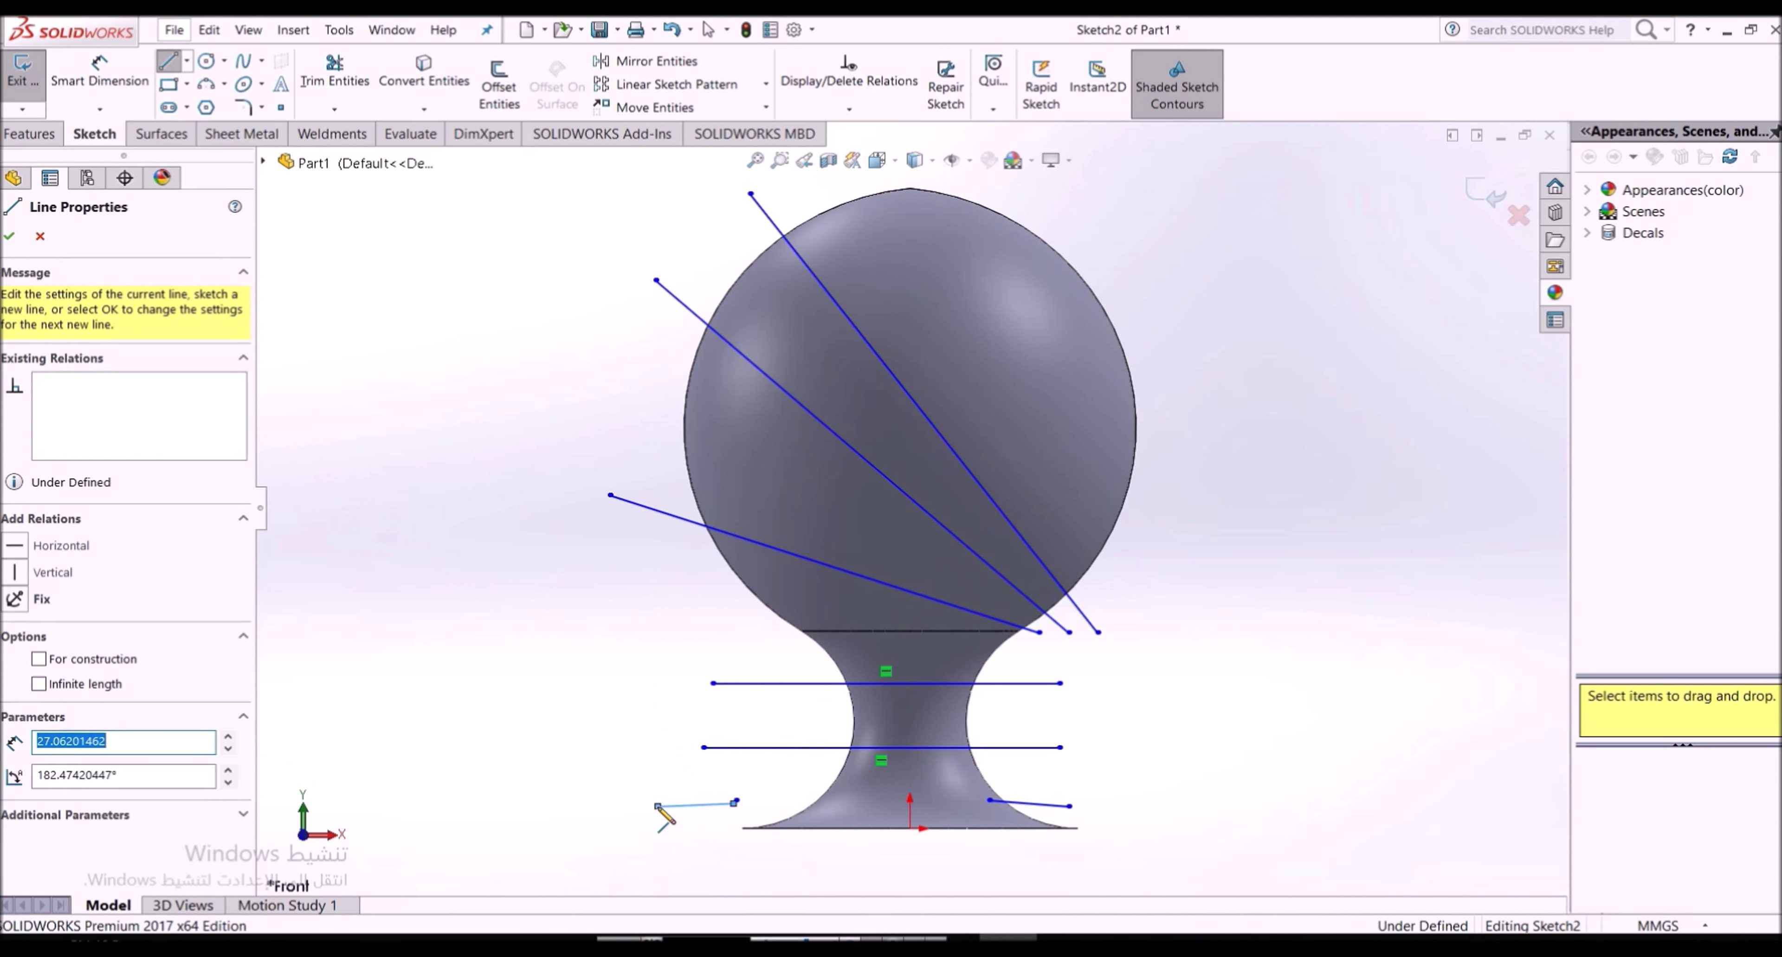
key(Escape)
key(Delete)
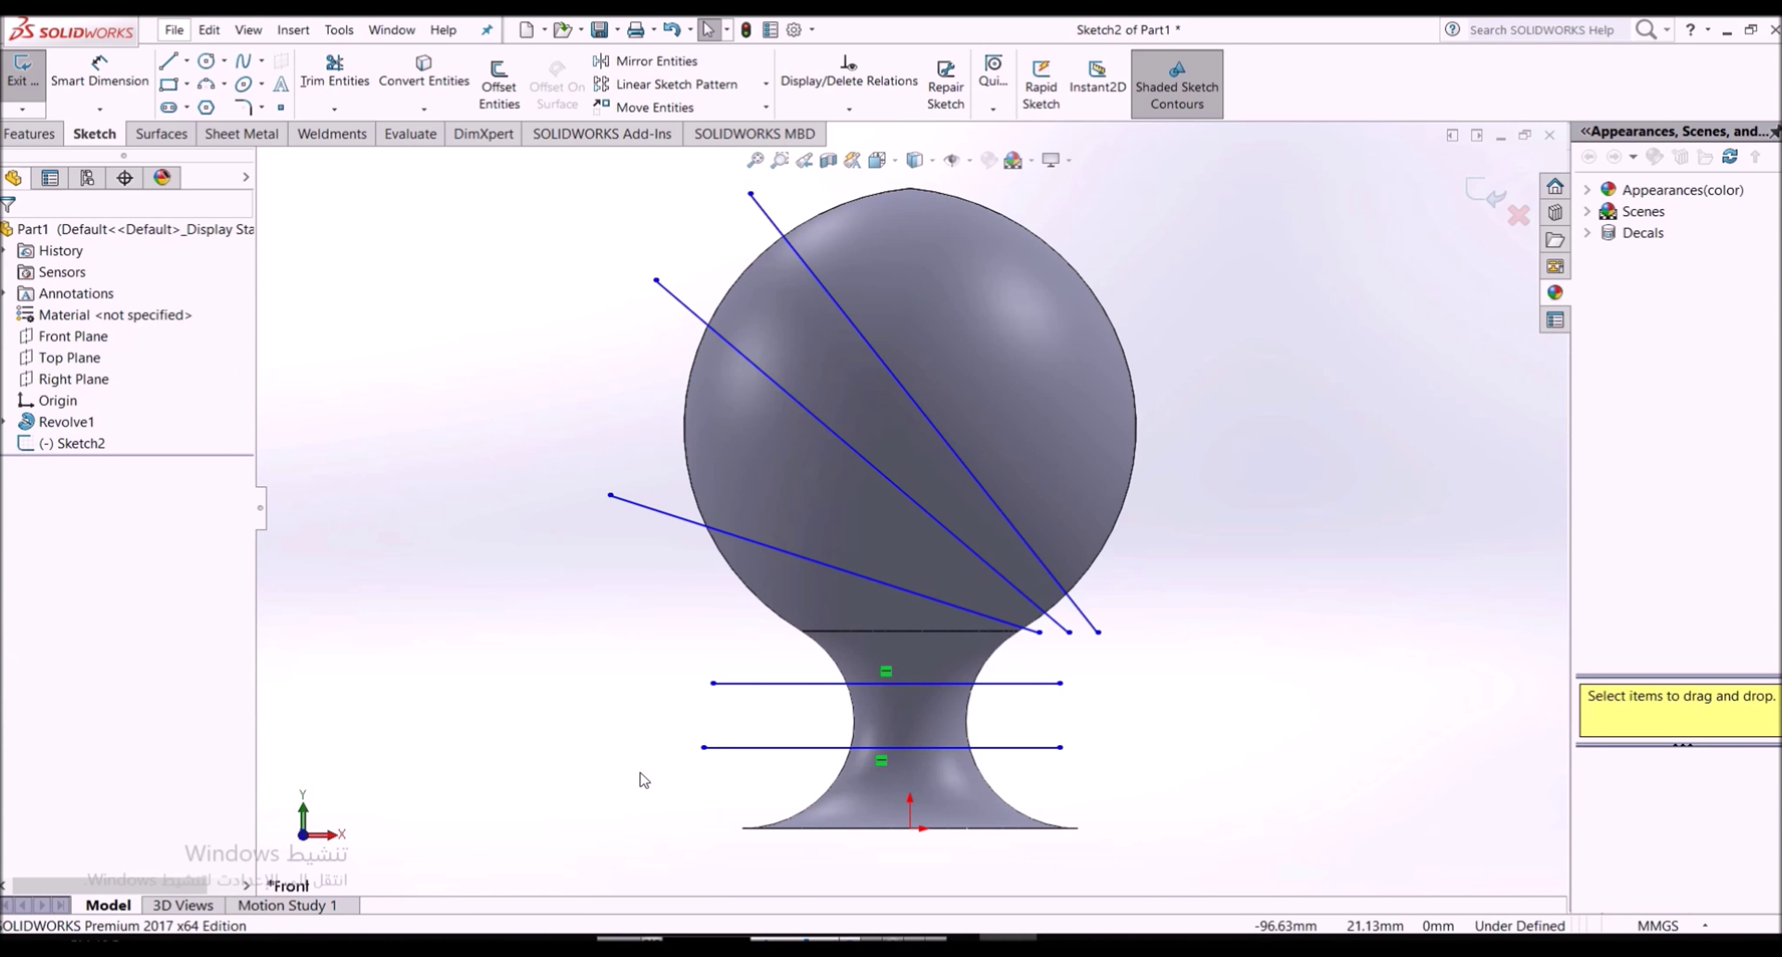
Draw horizontal lines along the base's bottom and across its flare
key(l)
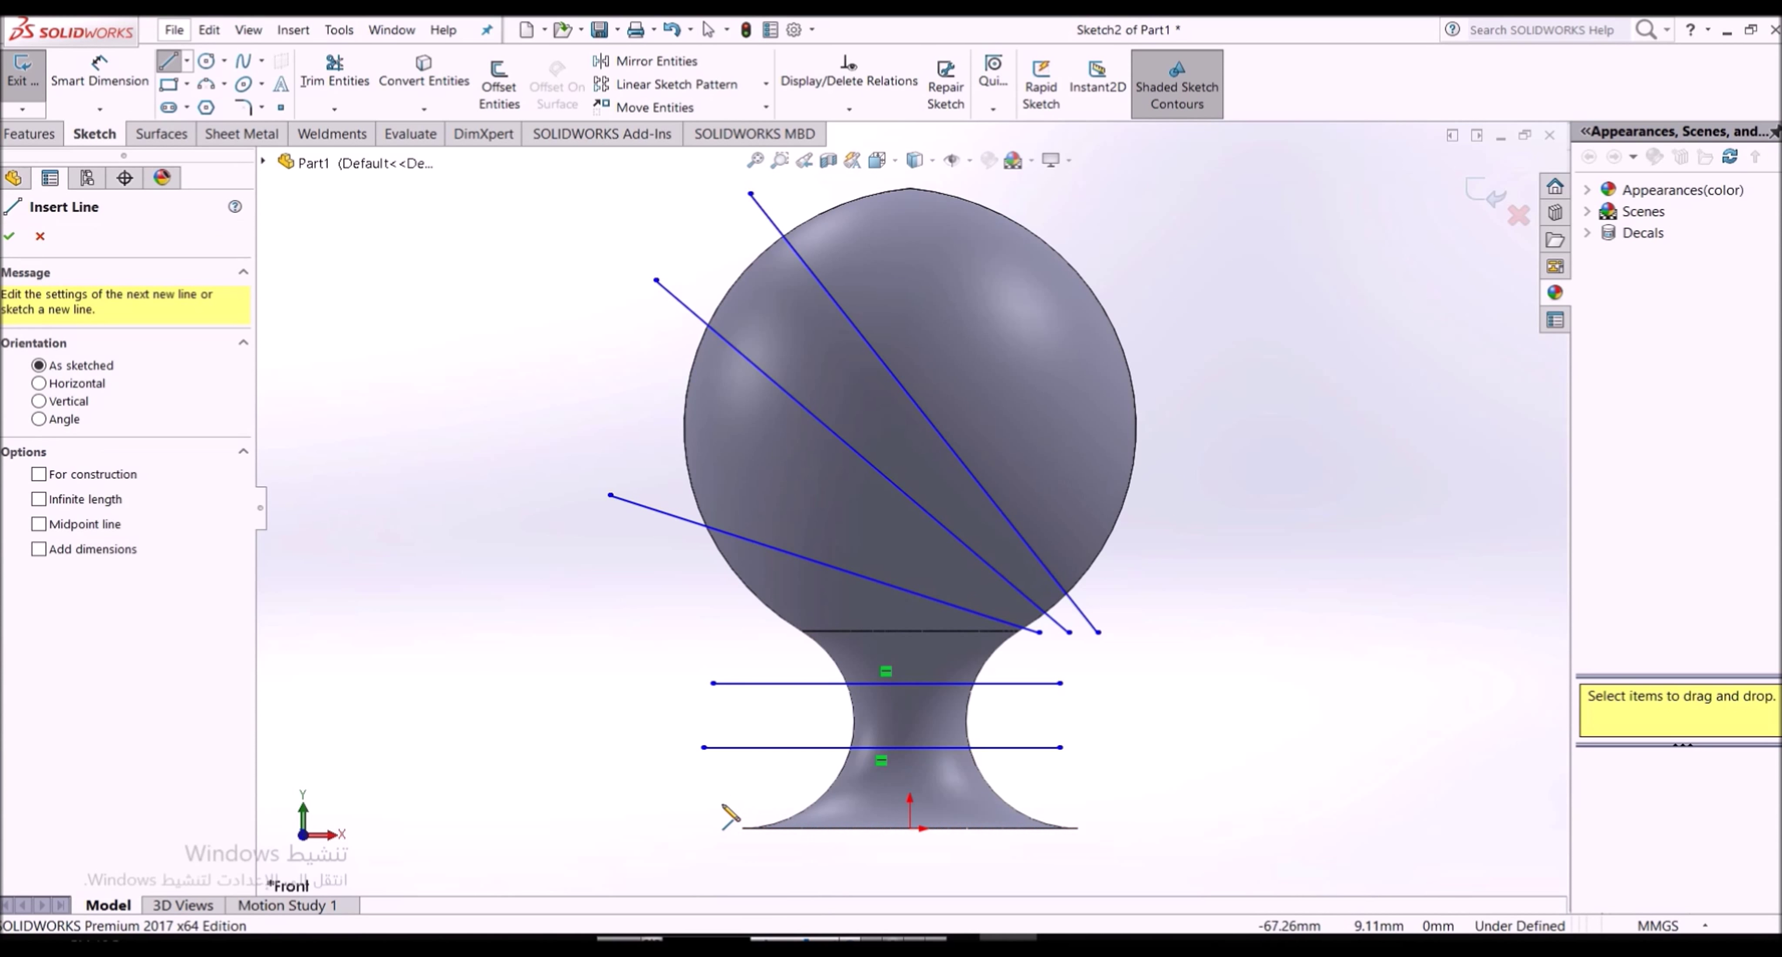
click(742, 828)
double_click(1059, 826)
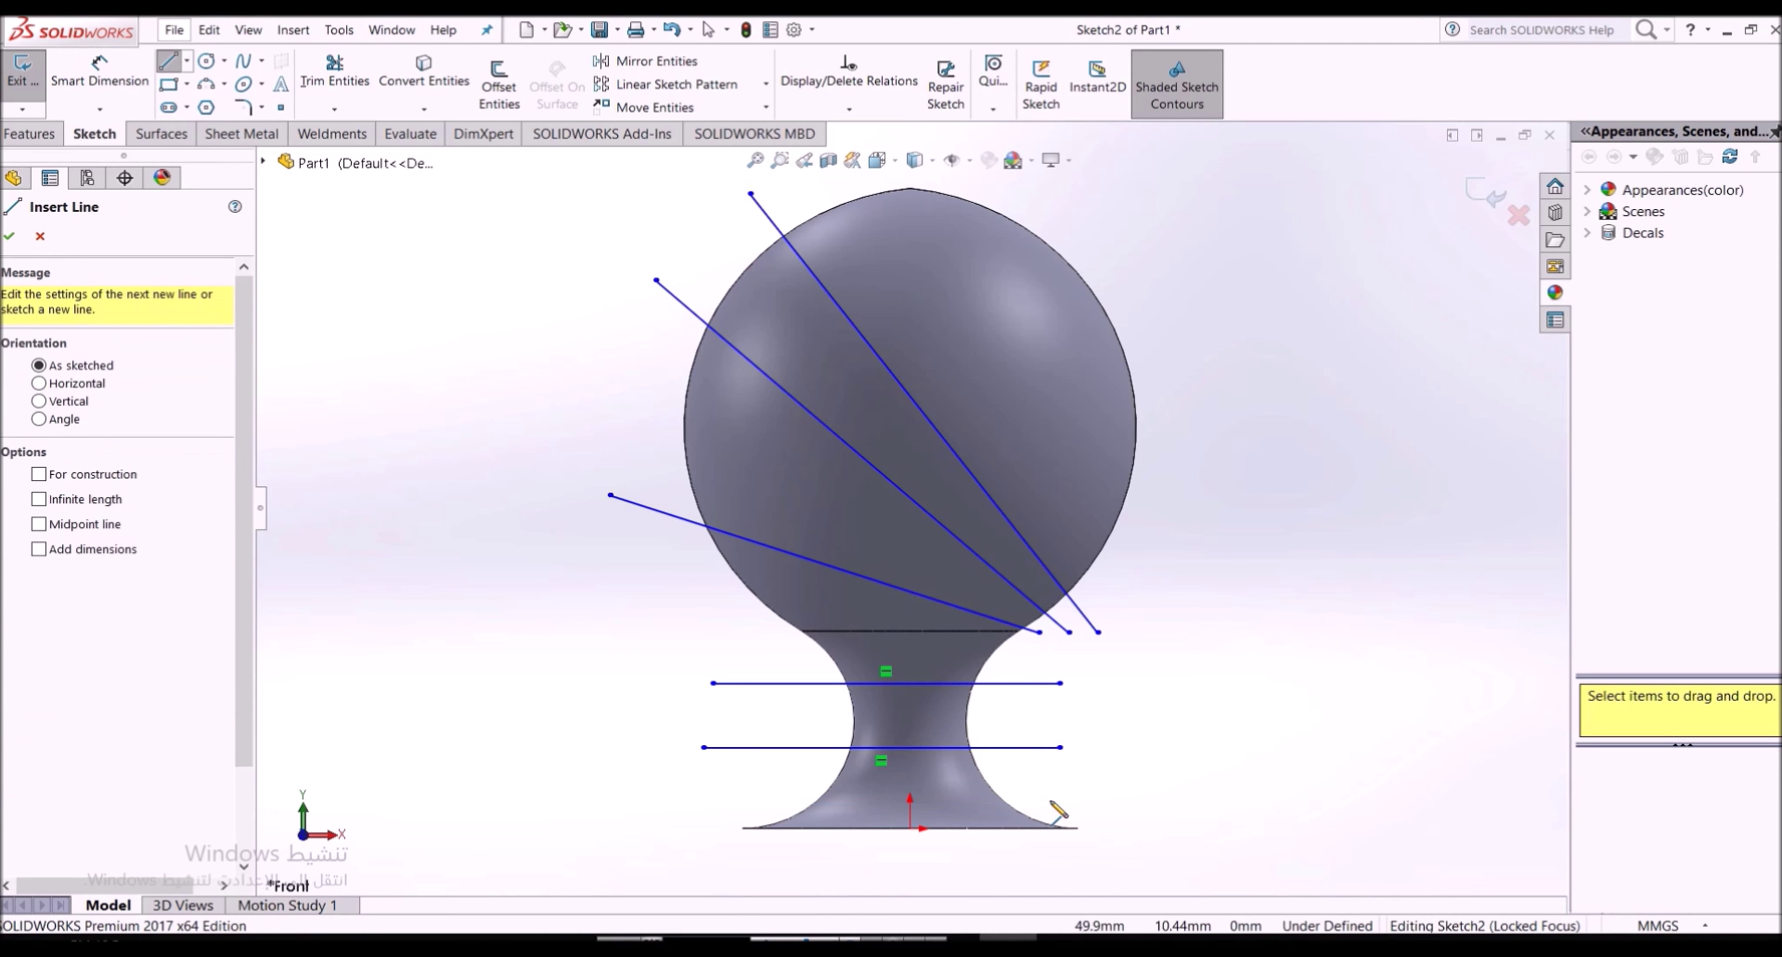
click(724, 802)
click(1068, 802)
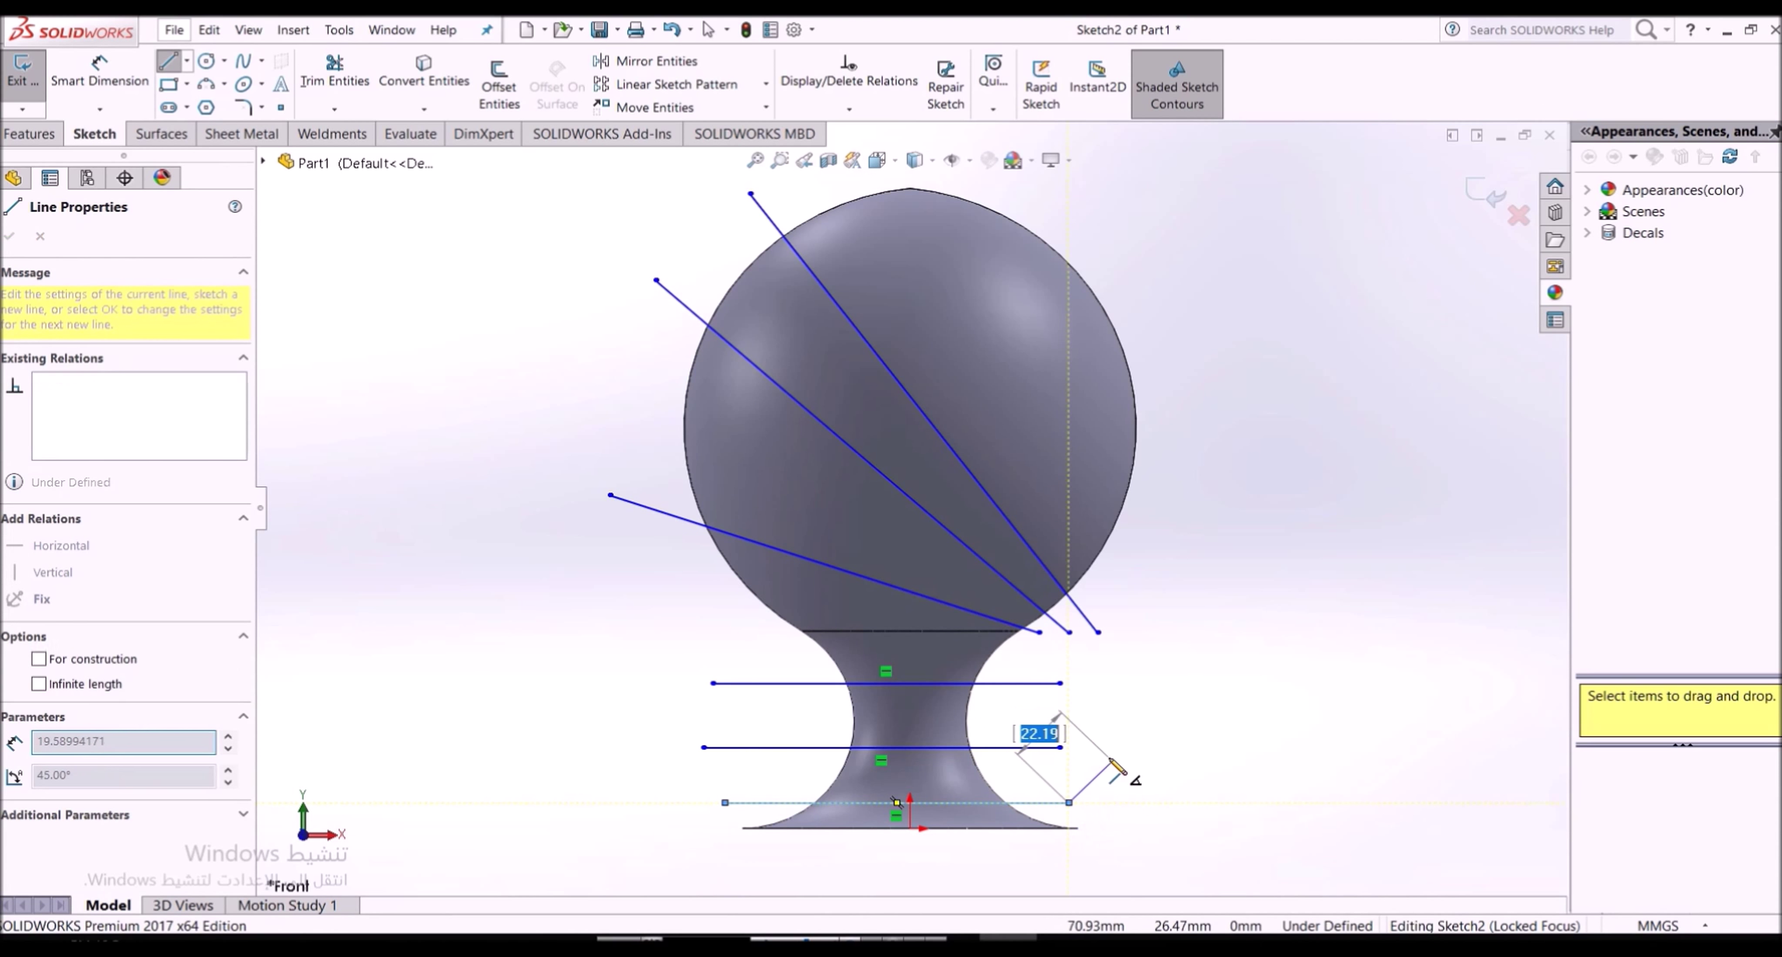
key(Escape)
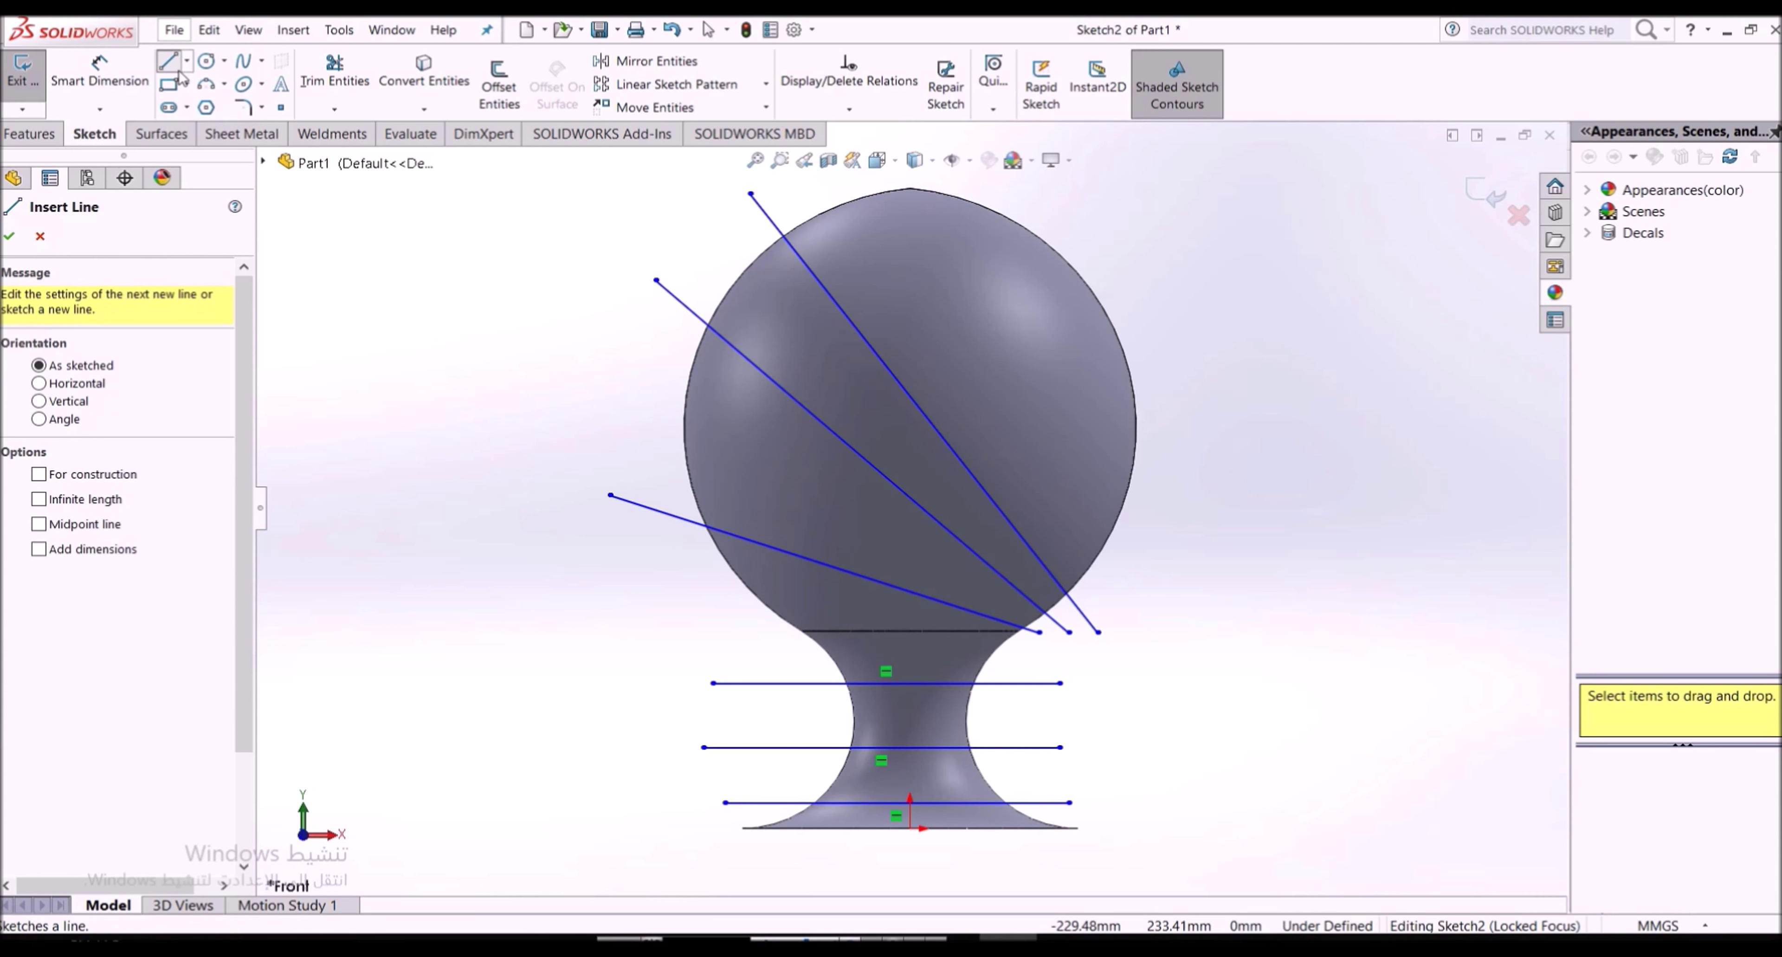
click(100, 76)
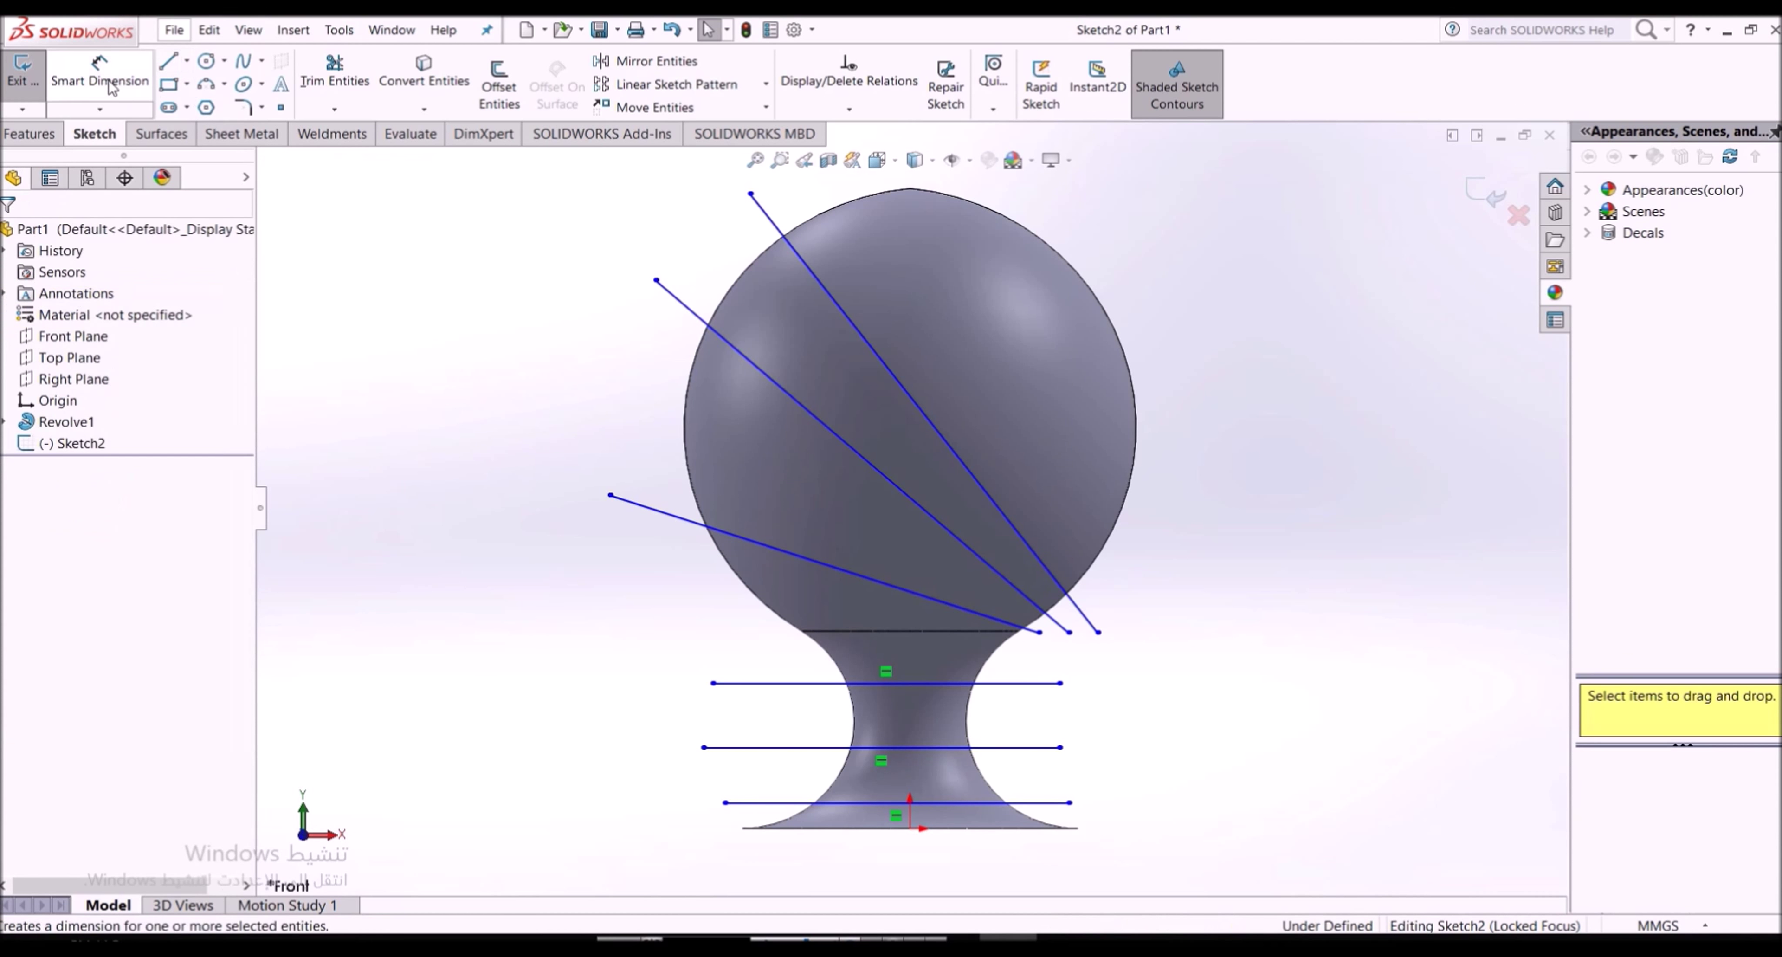
Set 20° angles between the slanted lines and between the lowest and top horizontal line
click(857, 337)
click(820, 419)
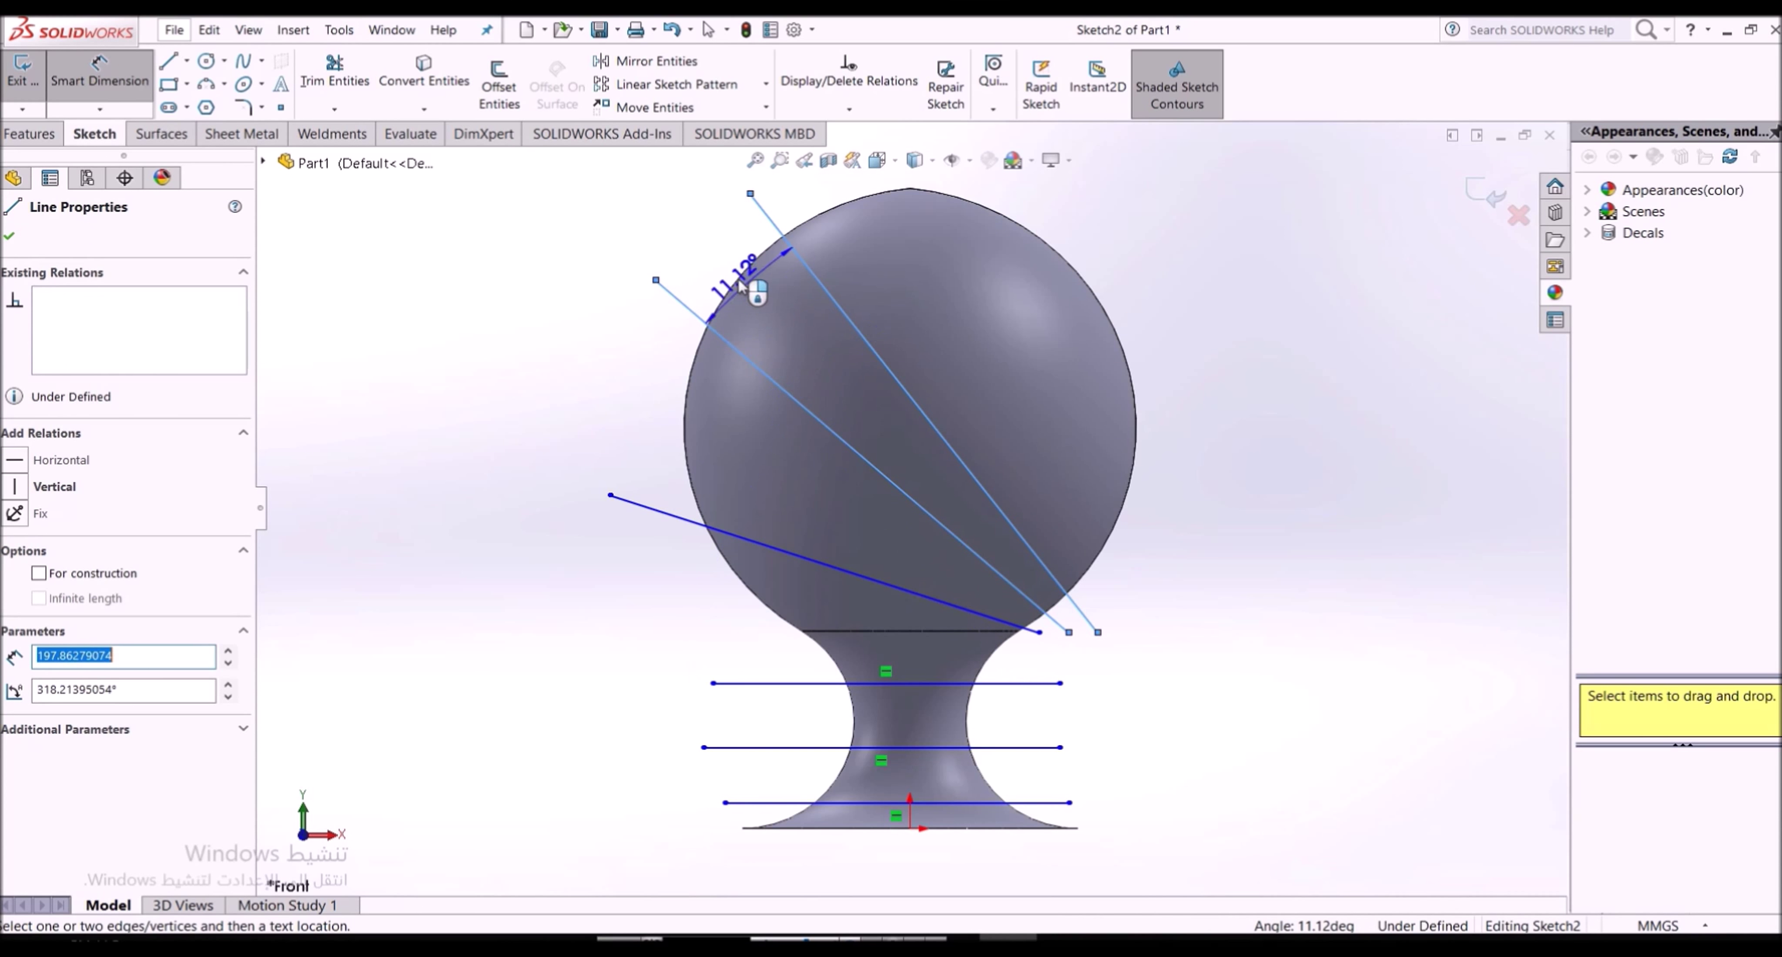
click(739, 285)
text(20)
key(Return)
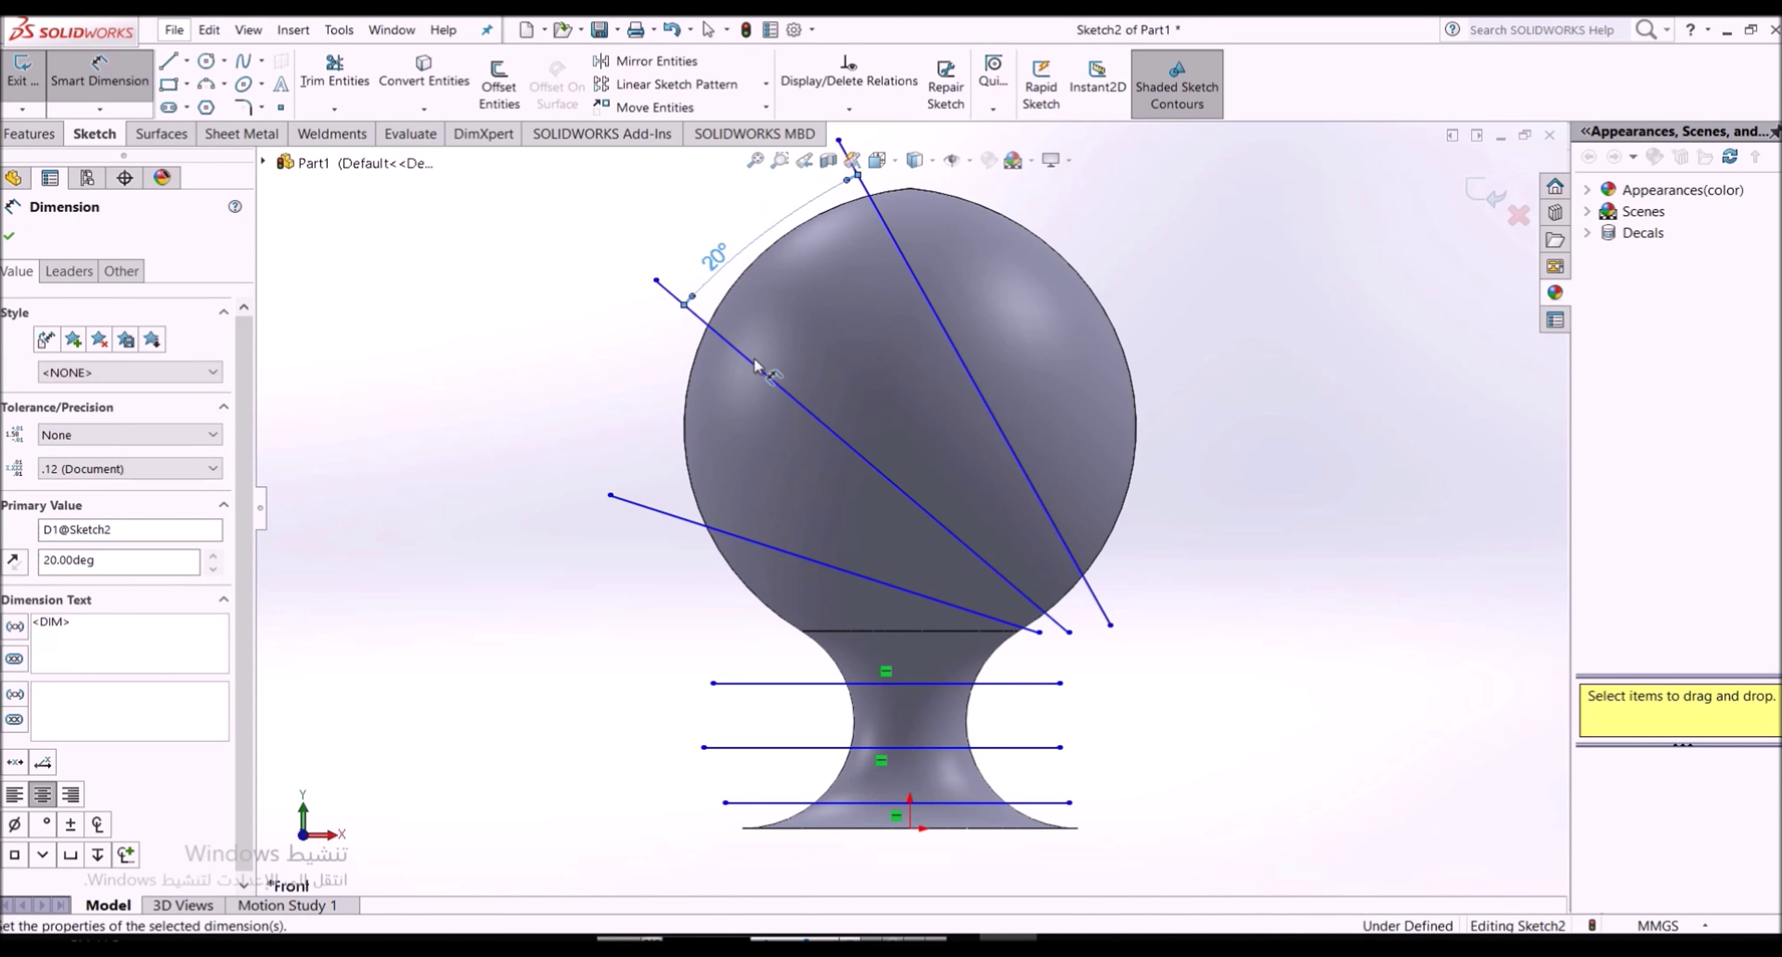
click(756, 367)
click(692, 521)
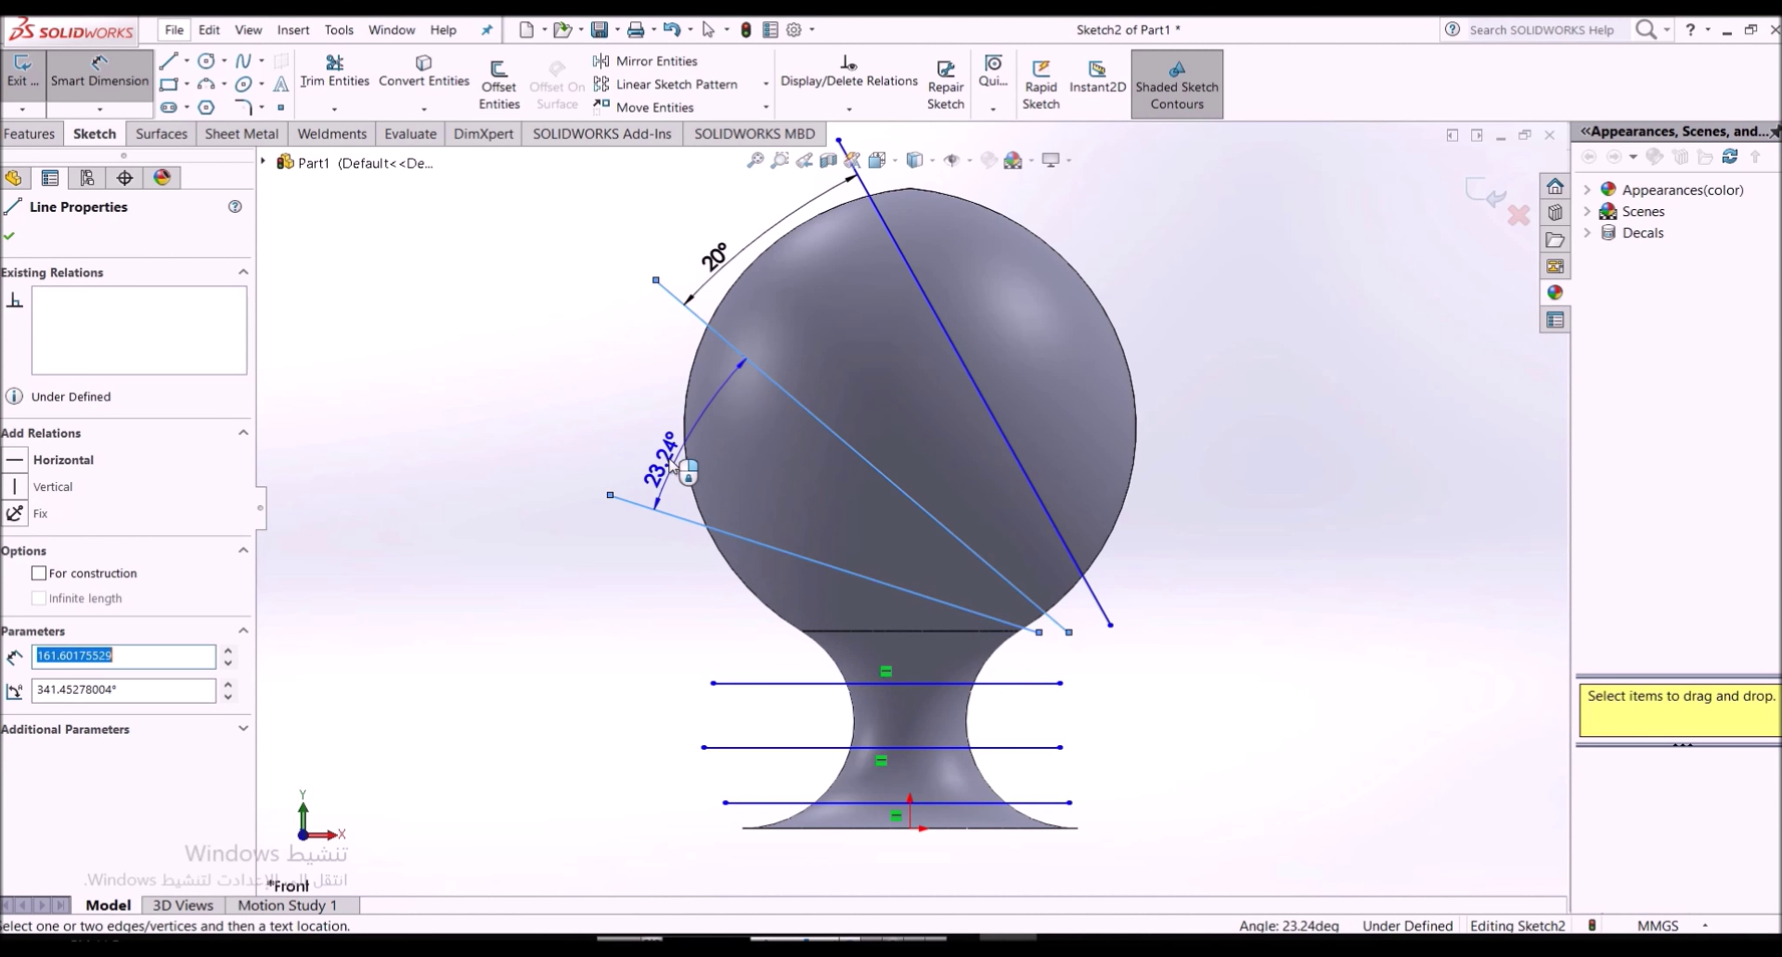
click(689, 476)
text(20)
key(Return)
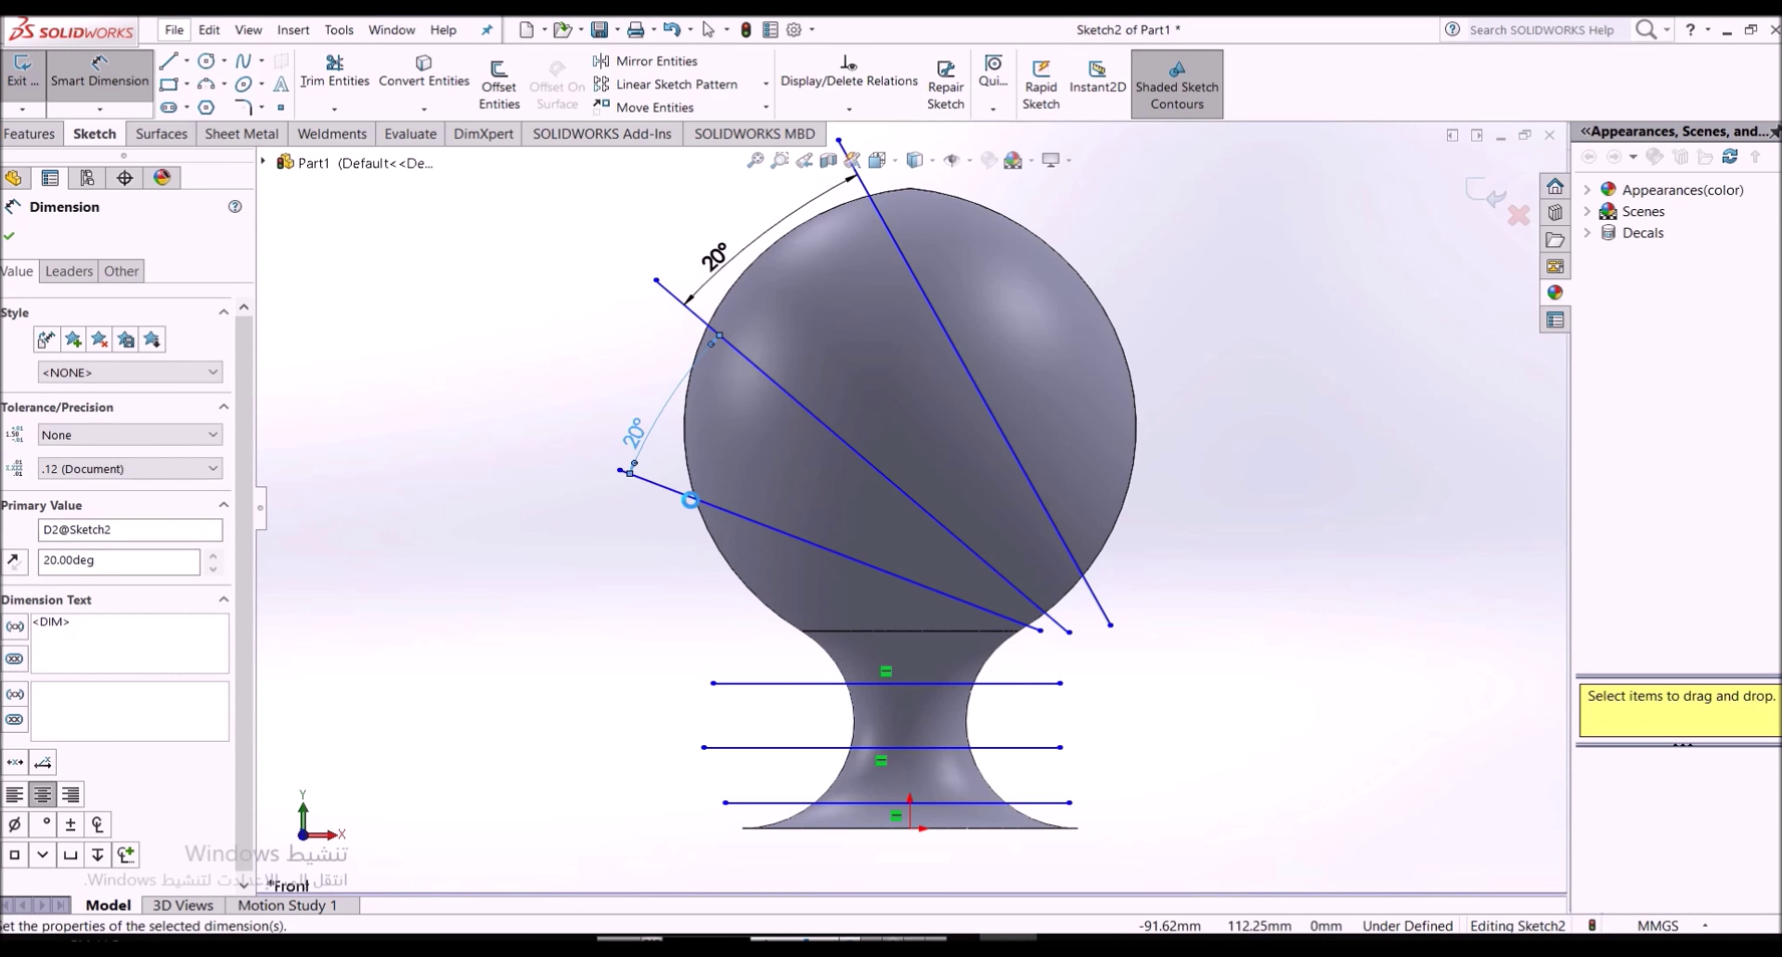
click(692, 508)
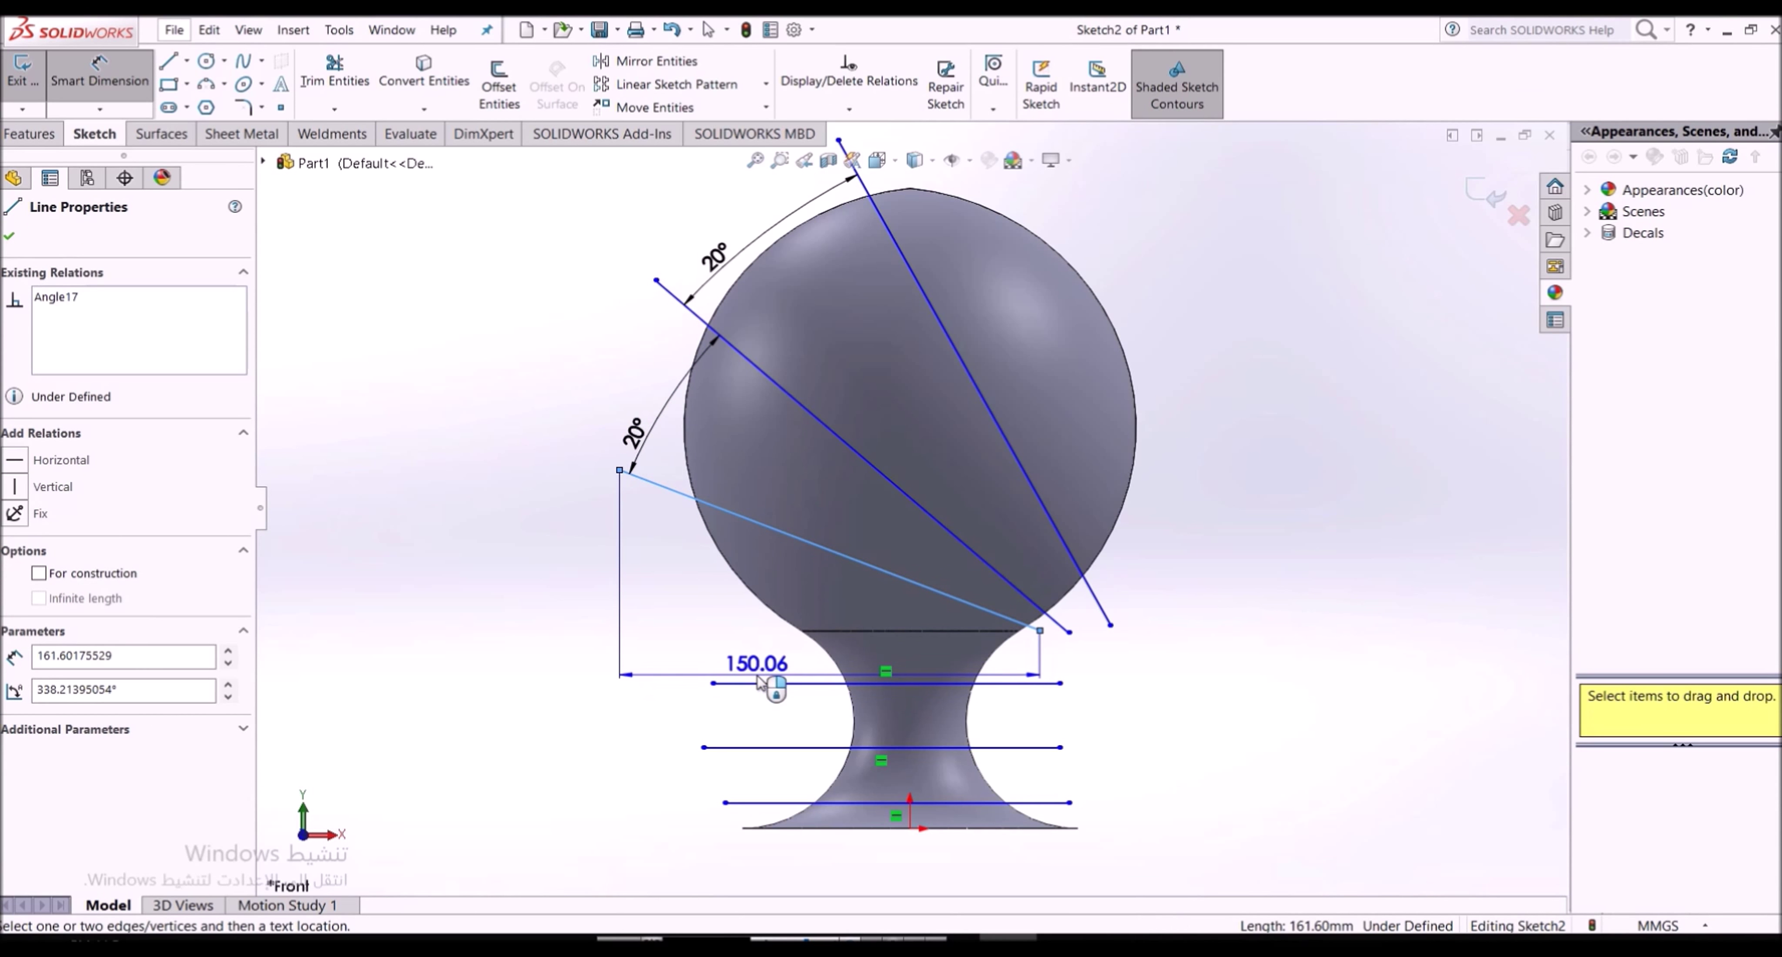
click(761, 683)
click(685, 609)
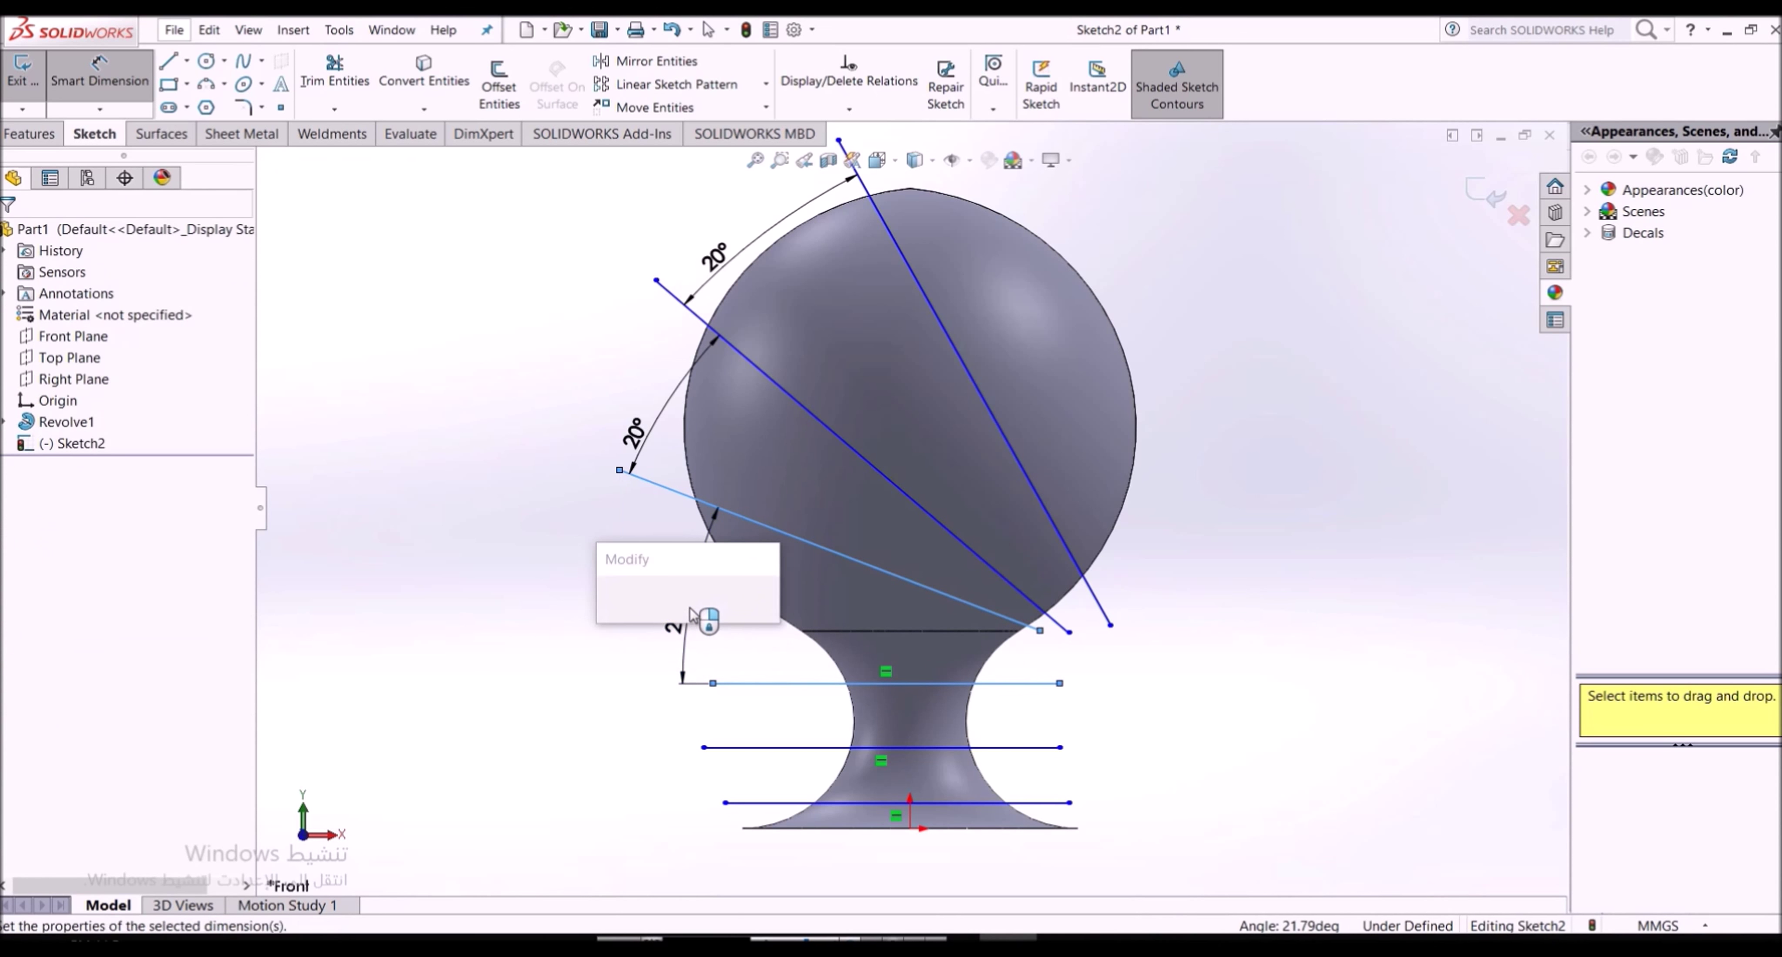
text(20)
key(Return)
Space the horizontal lines 20 mm apart to the base bottom, then nudge the slanted lines' shared endpoint
click(736, 684)
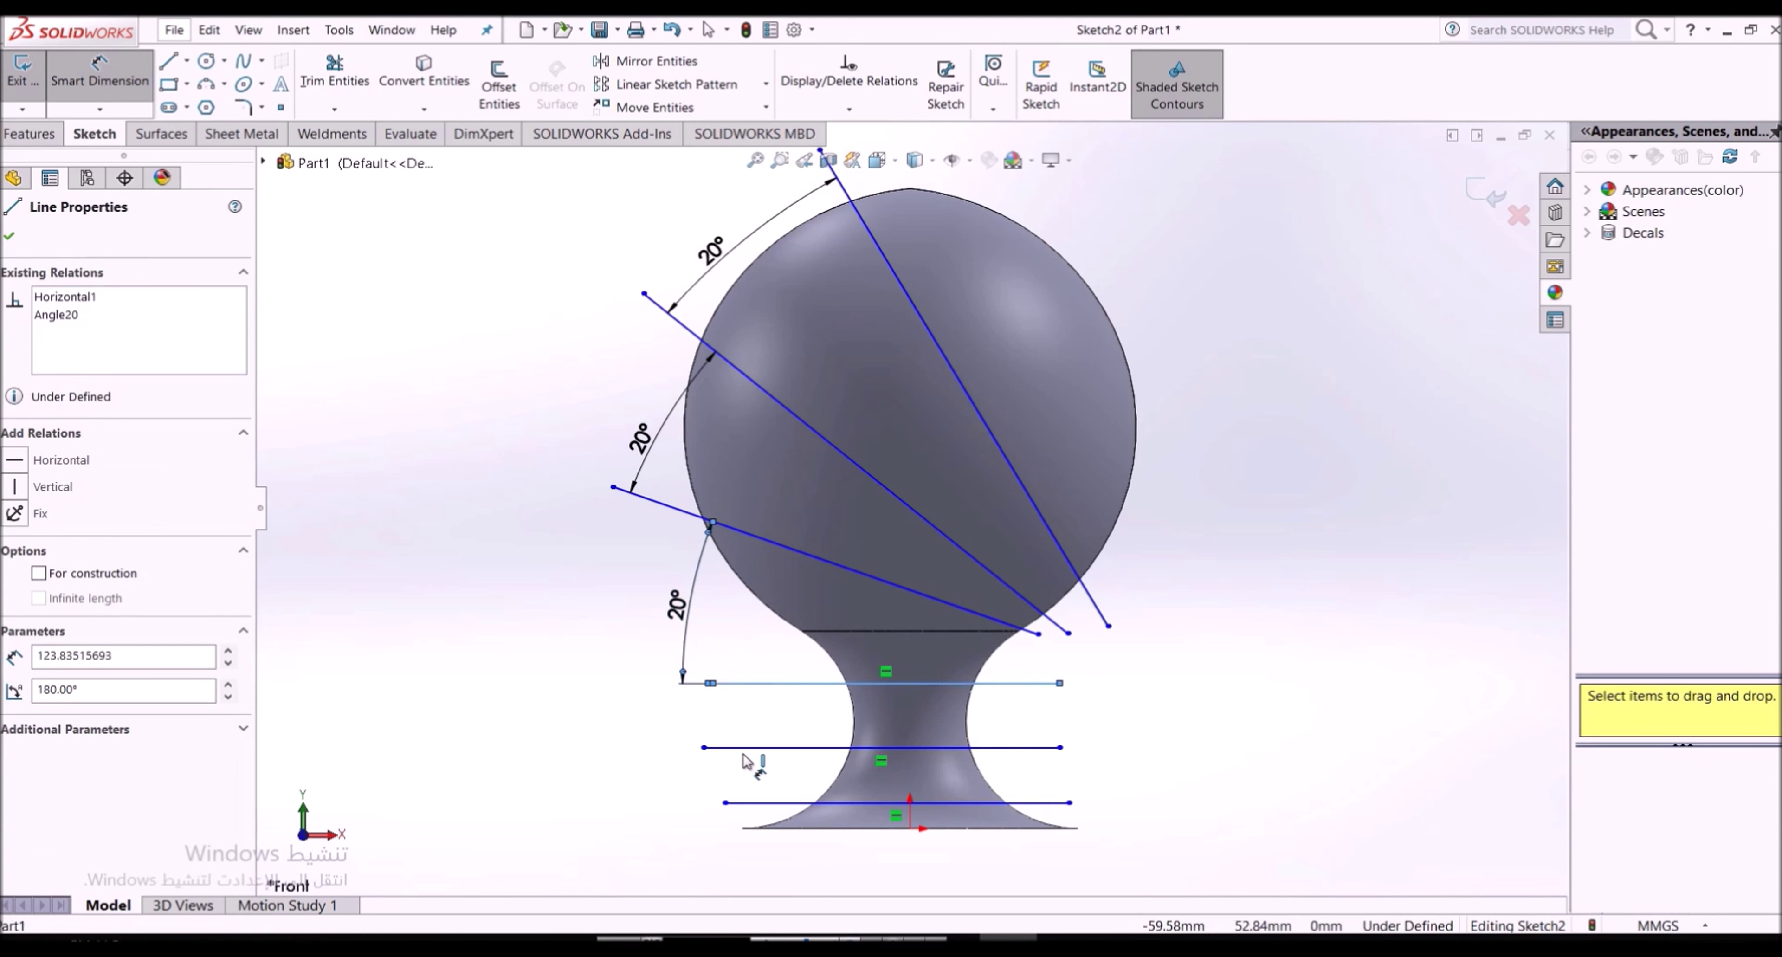
click(743, 747)
click(712, 730)
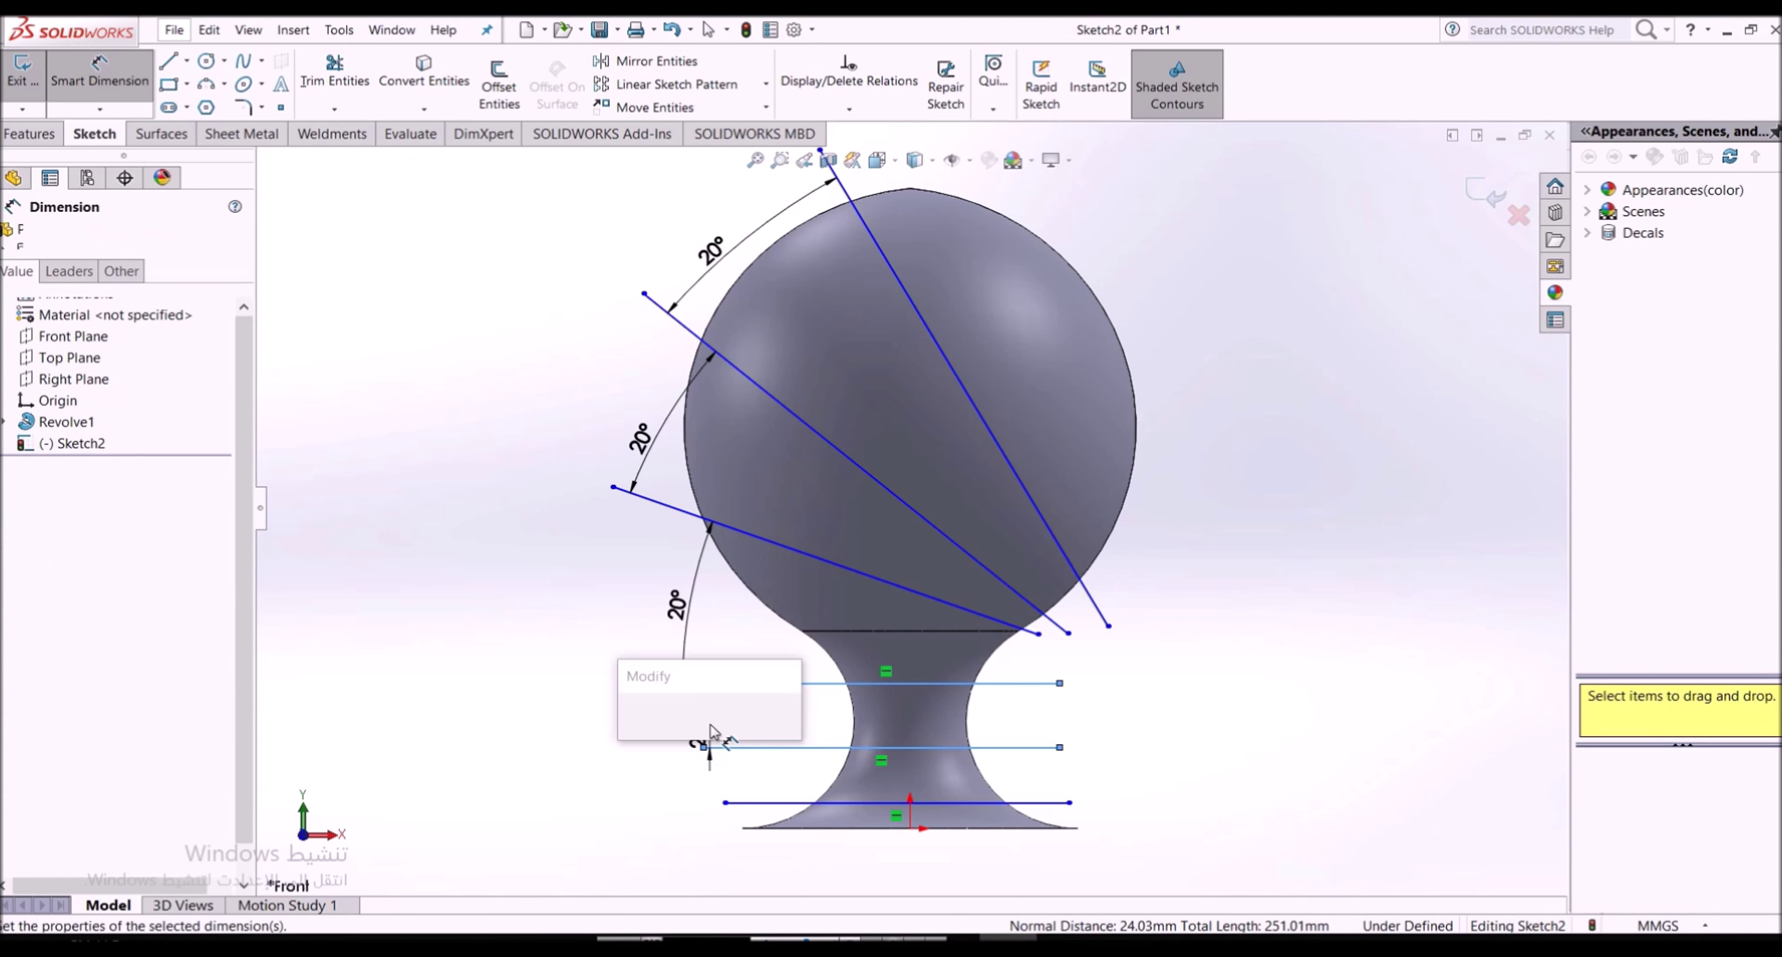
text(20)
key(Return)
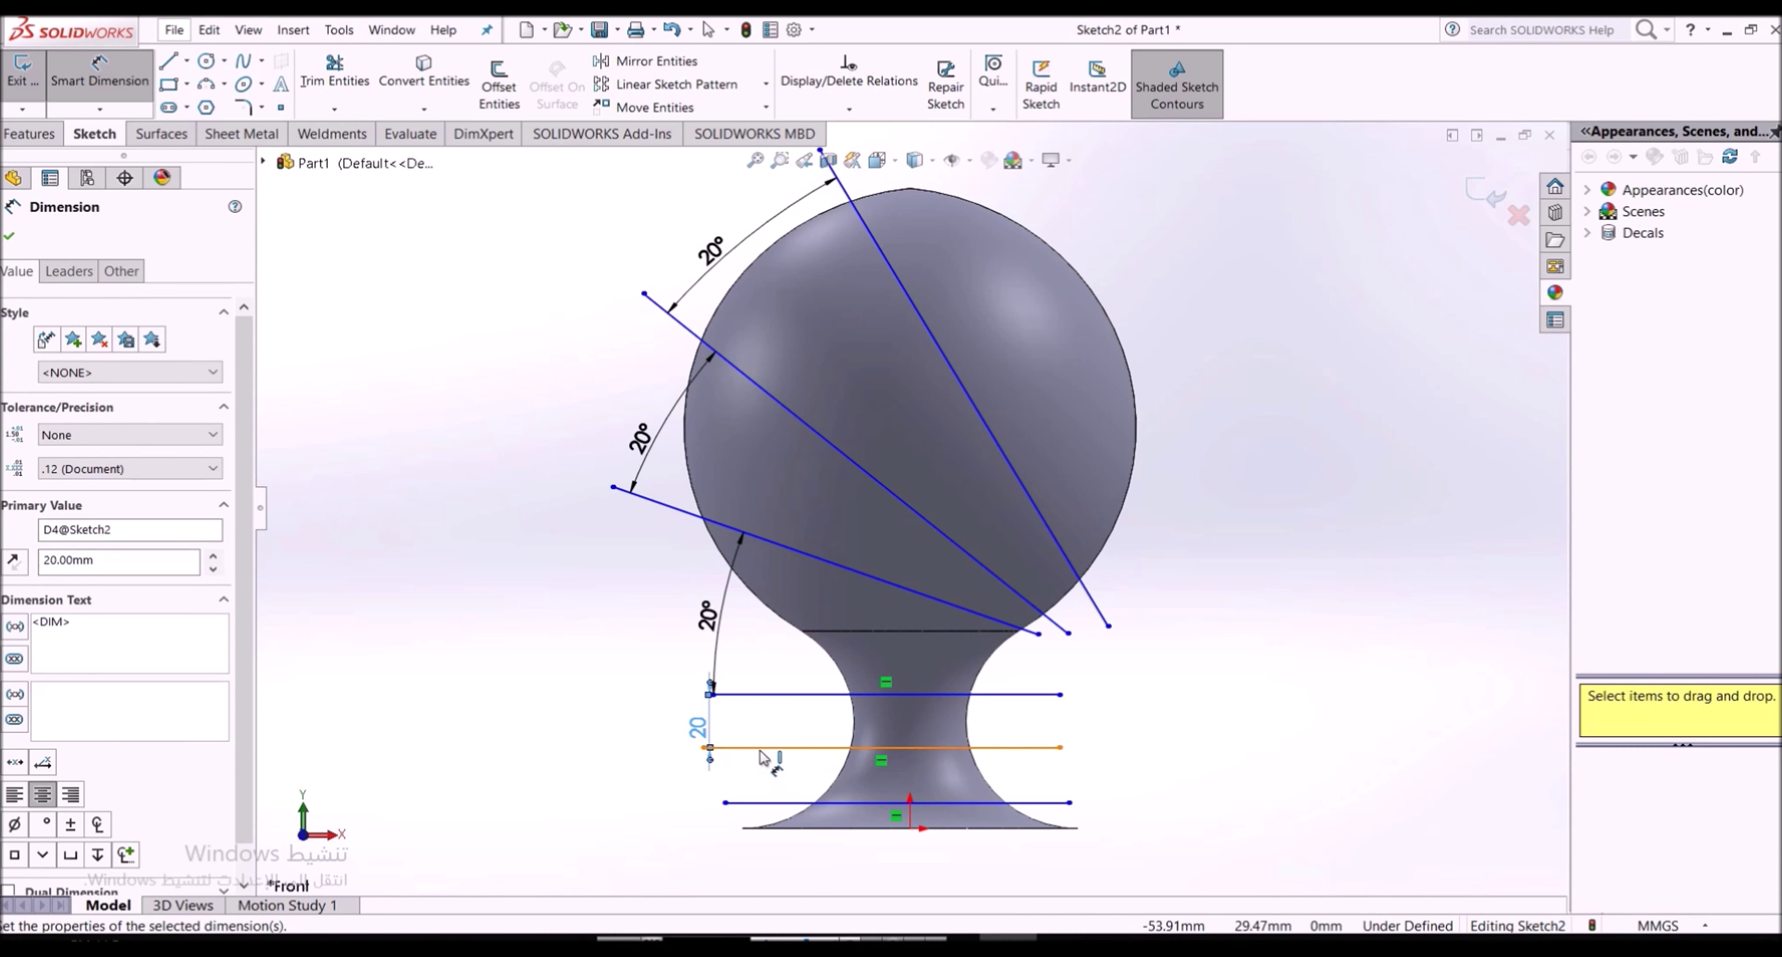
click(763, 748)
click(725, 803)
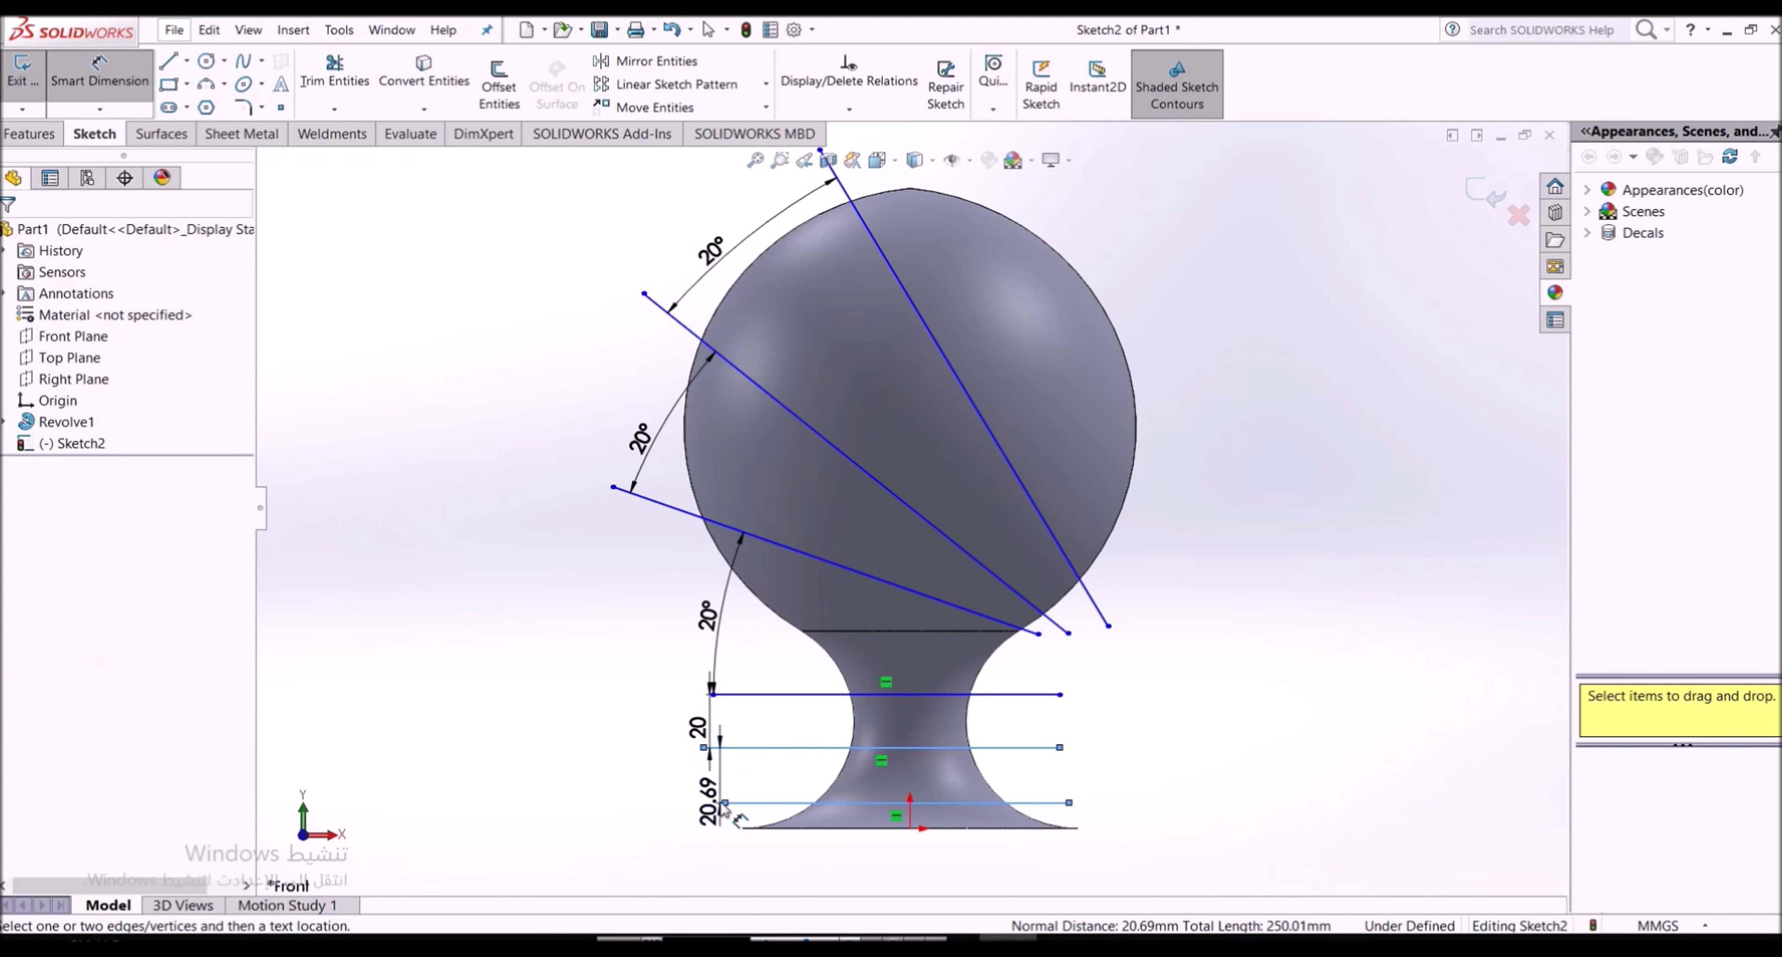
click(720, 808)
text(20)
key(Return)
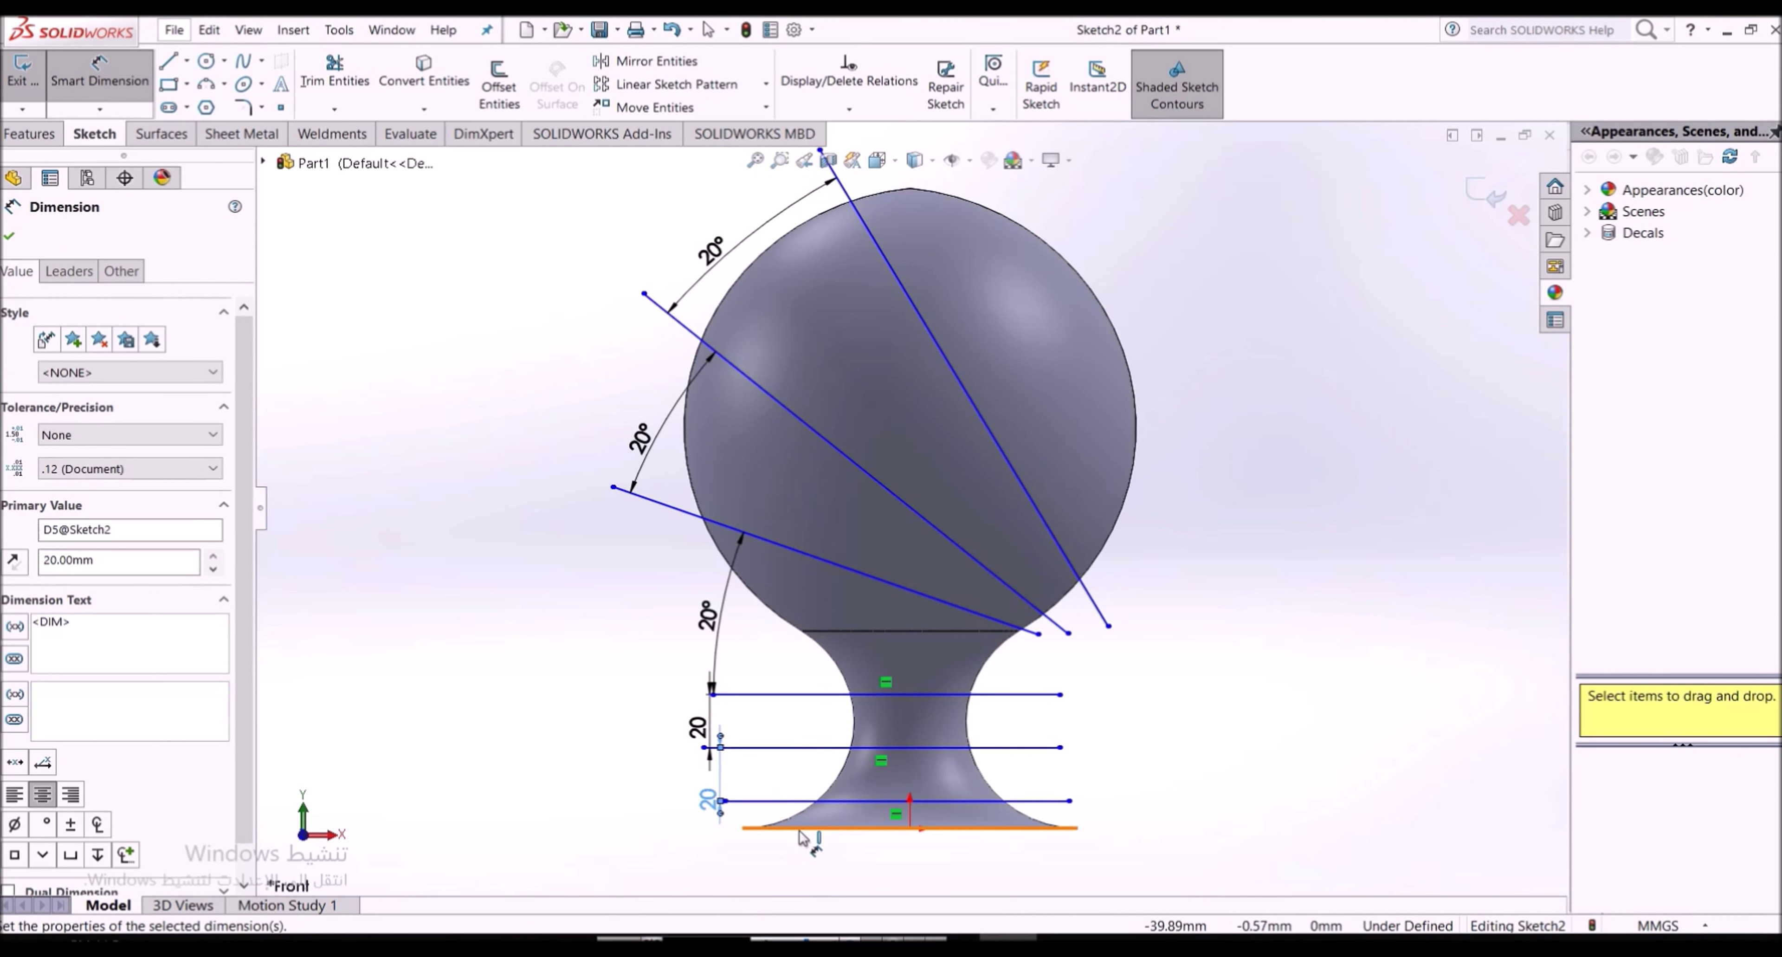
click(801, 833)
click(800, 808)
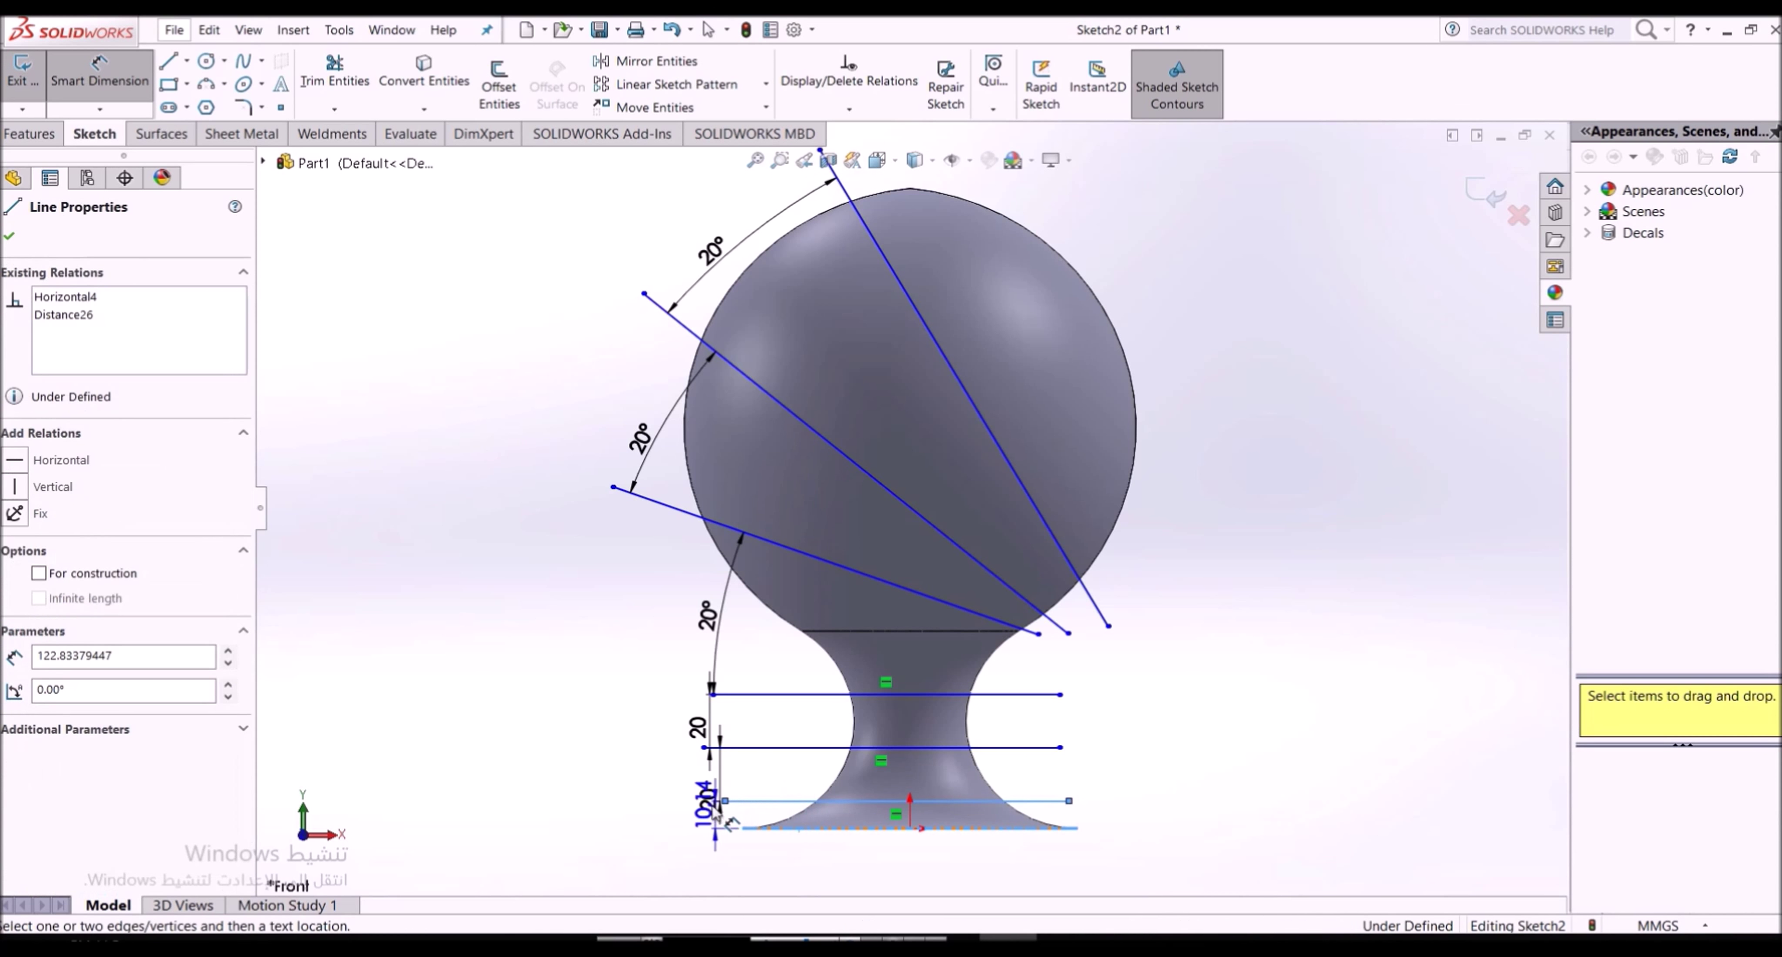
click(700, 814)
text(20)
key(Return)
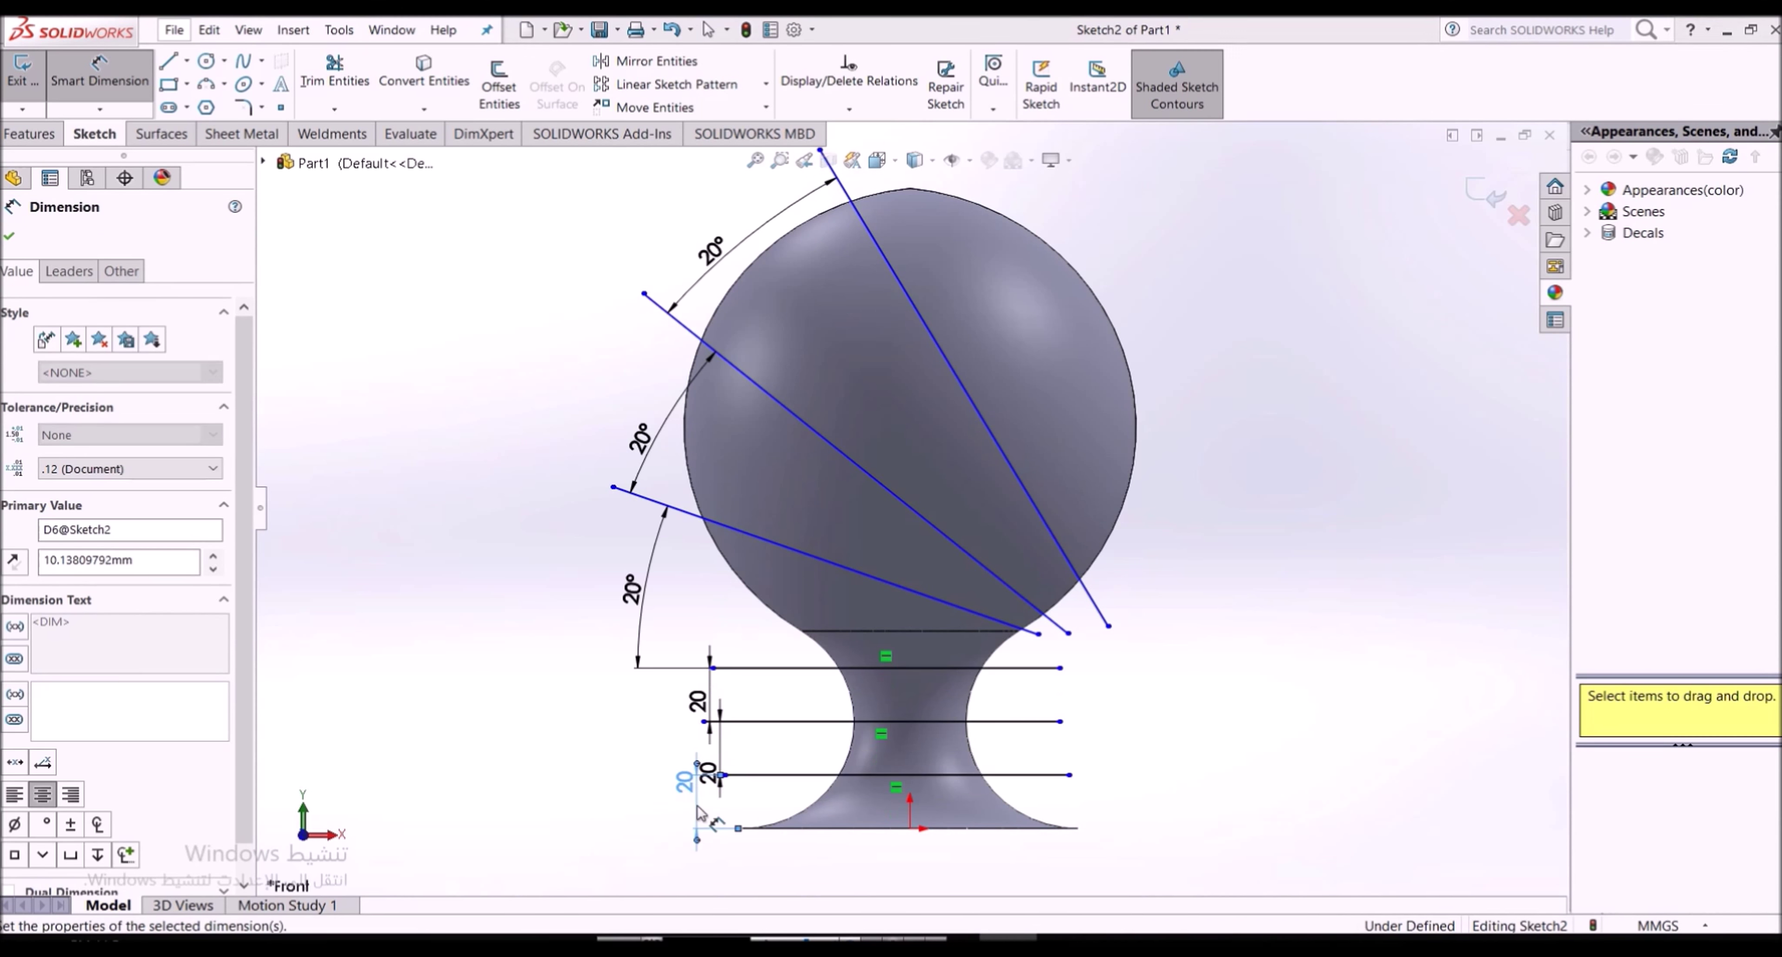
key(Escape)
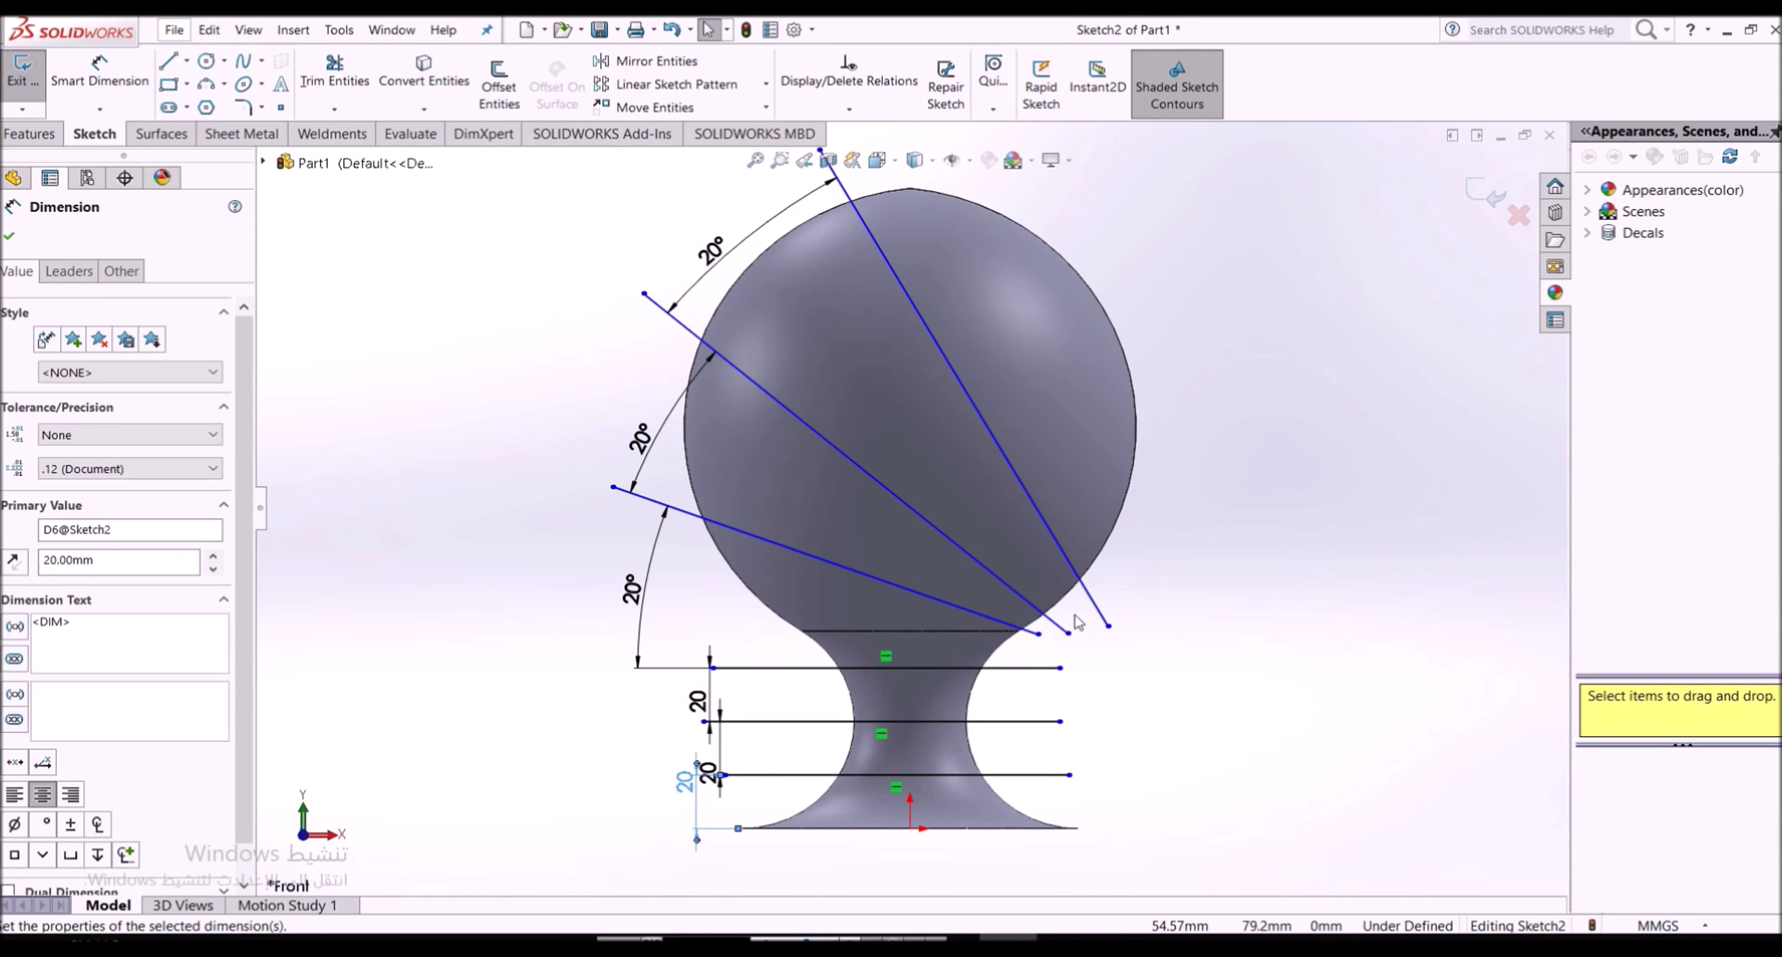
drag(1067, 635, 1081, 649)
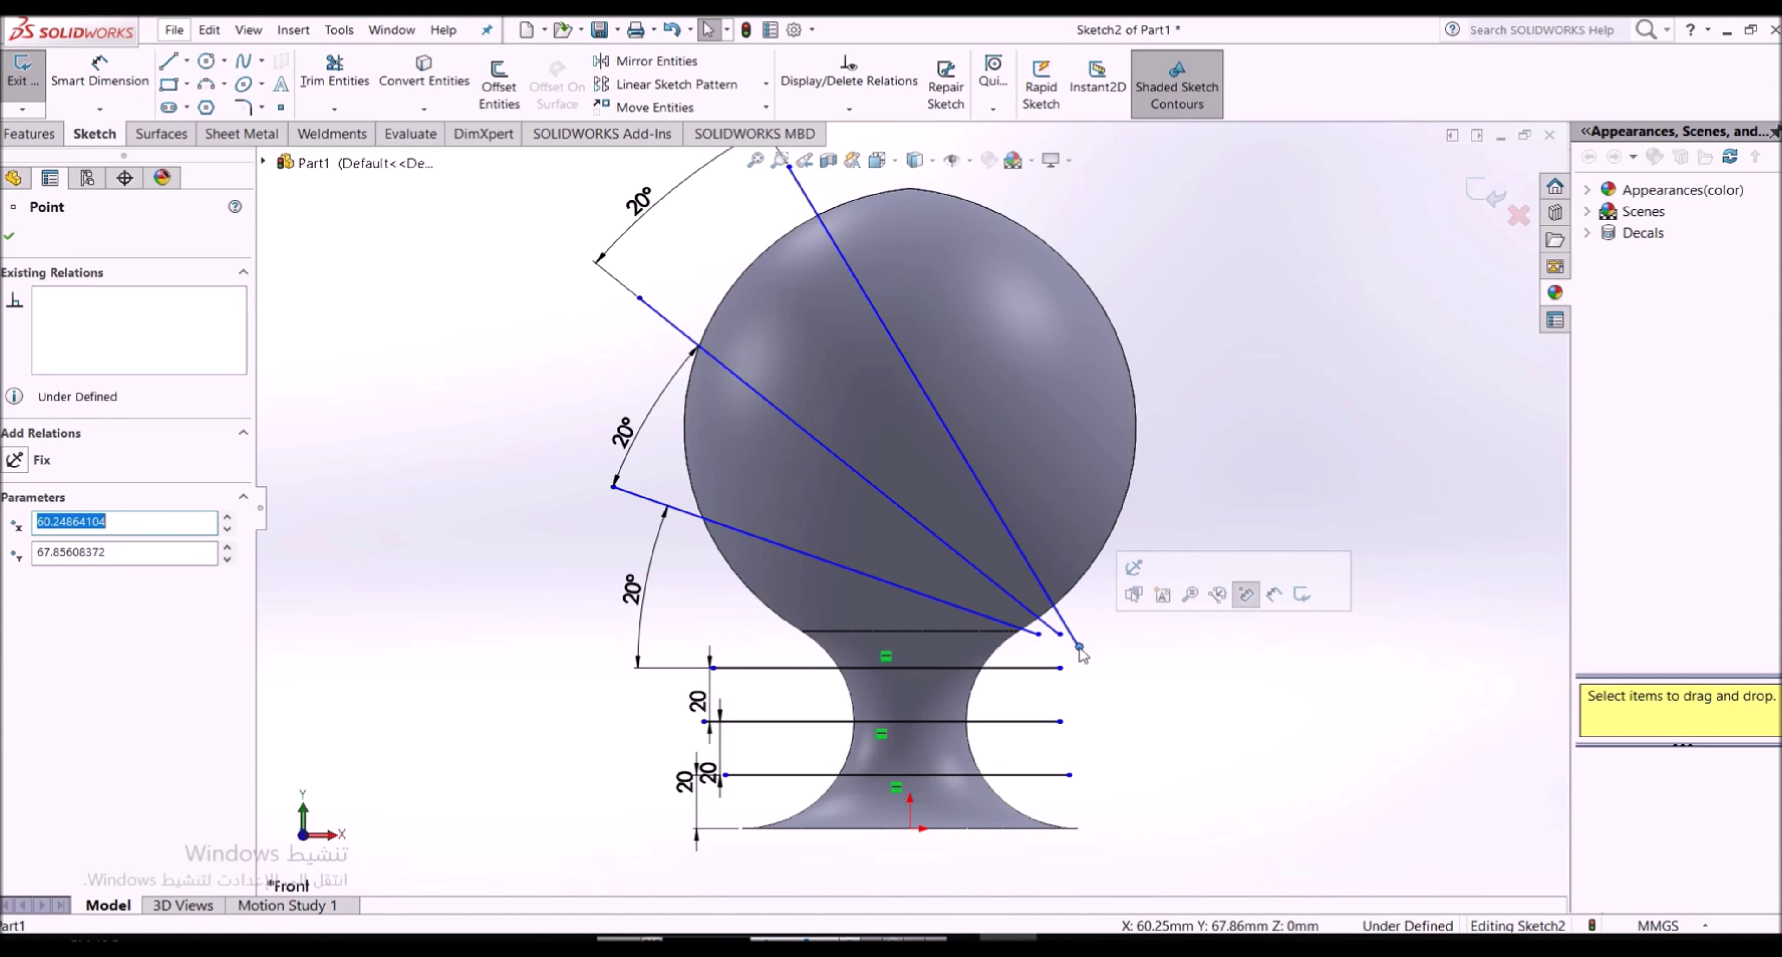
click(487, 315)
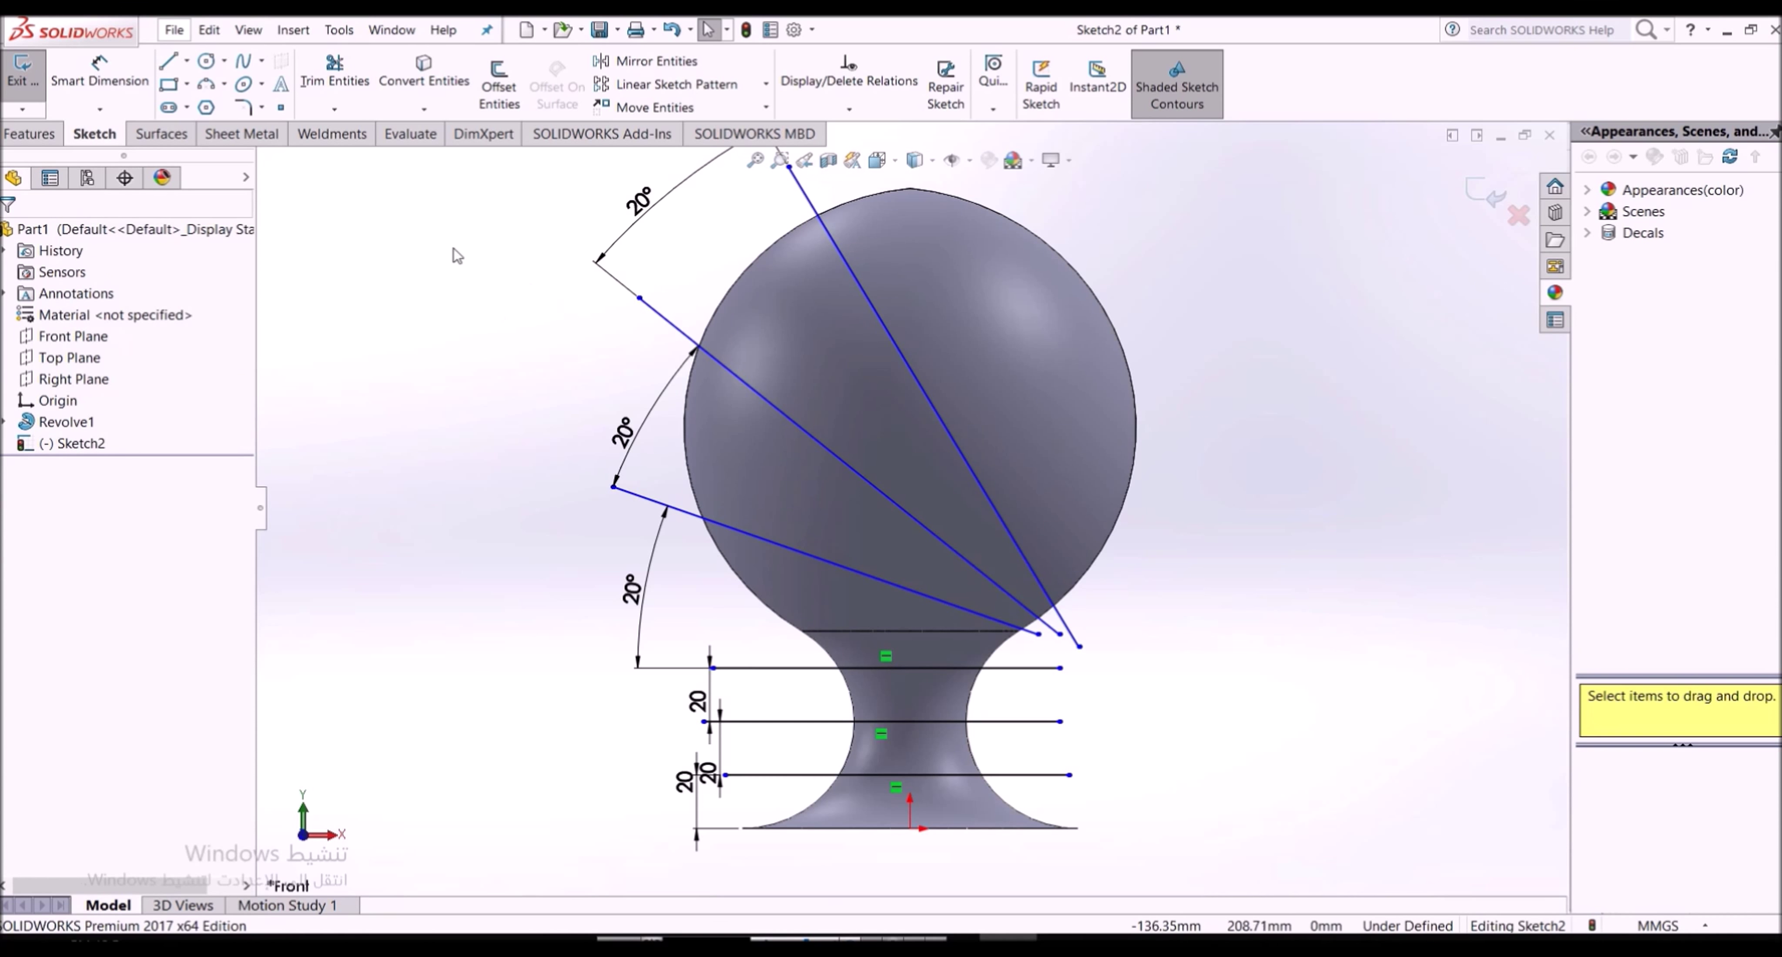
Extrude Sketch2's lines as 200 mm Mid Plane surfaces and orbit to inspect them
click(24, 79)
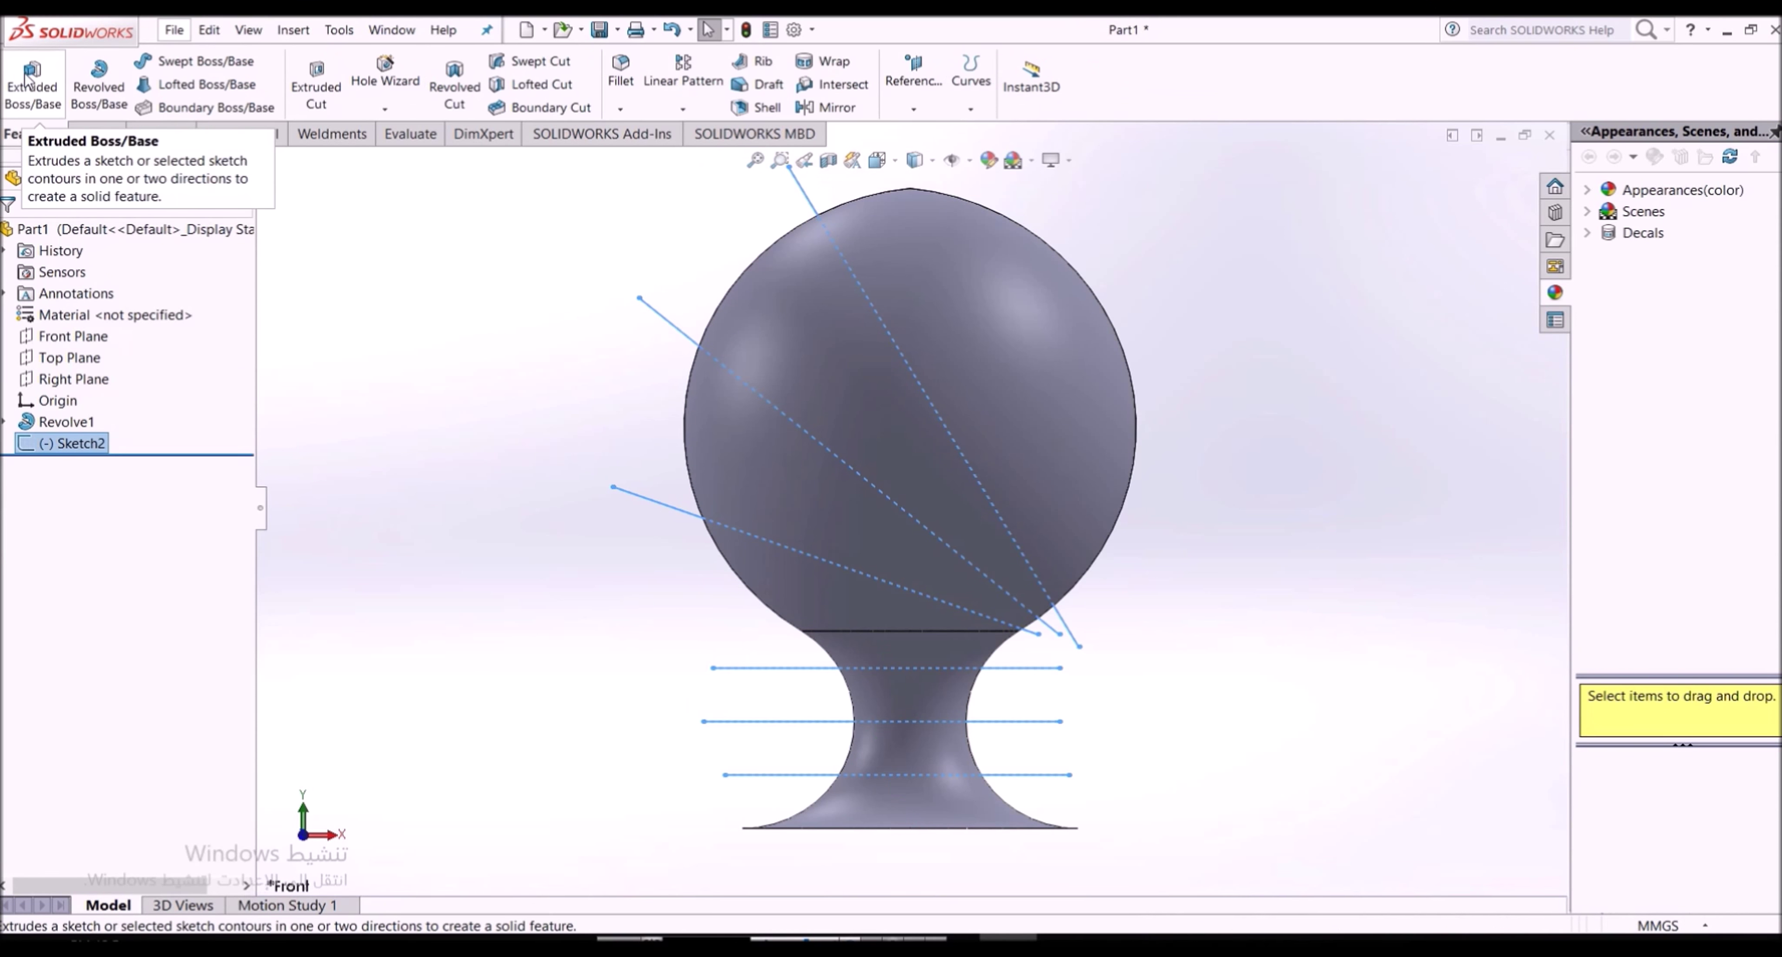
click(154, 134)
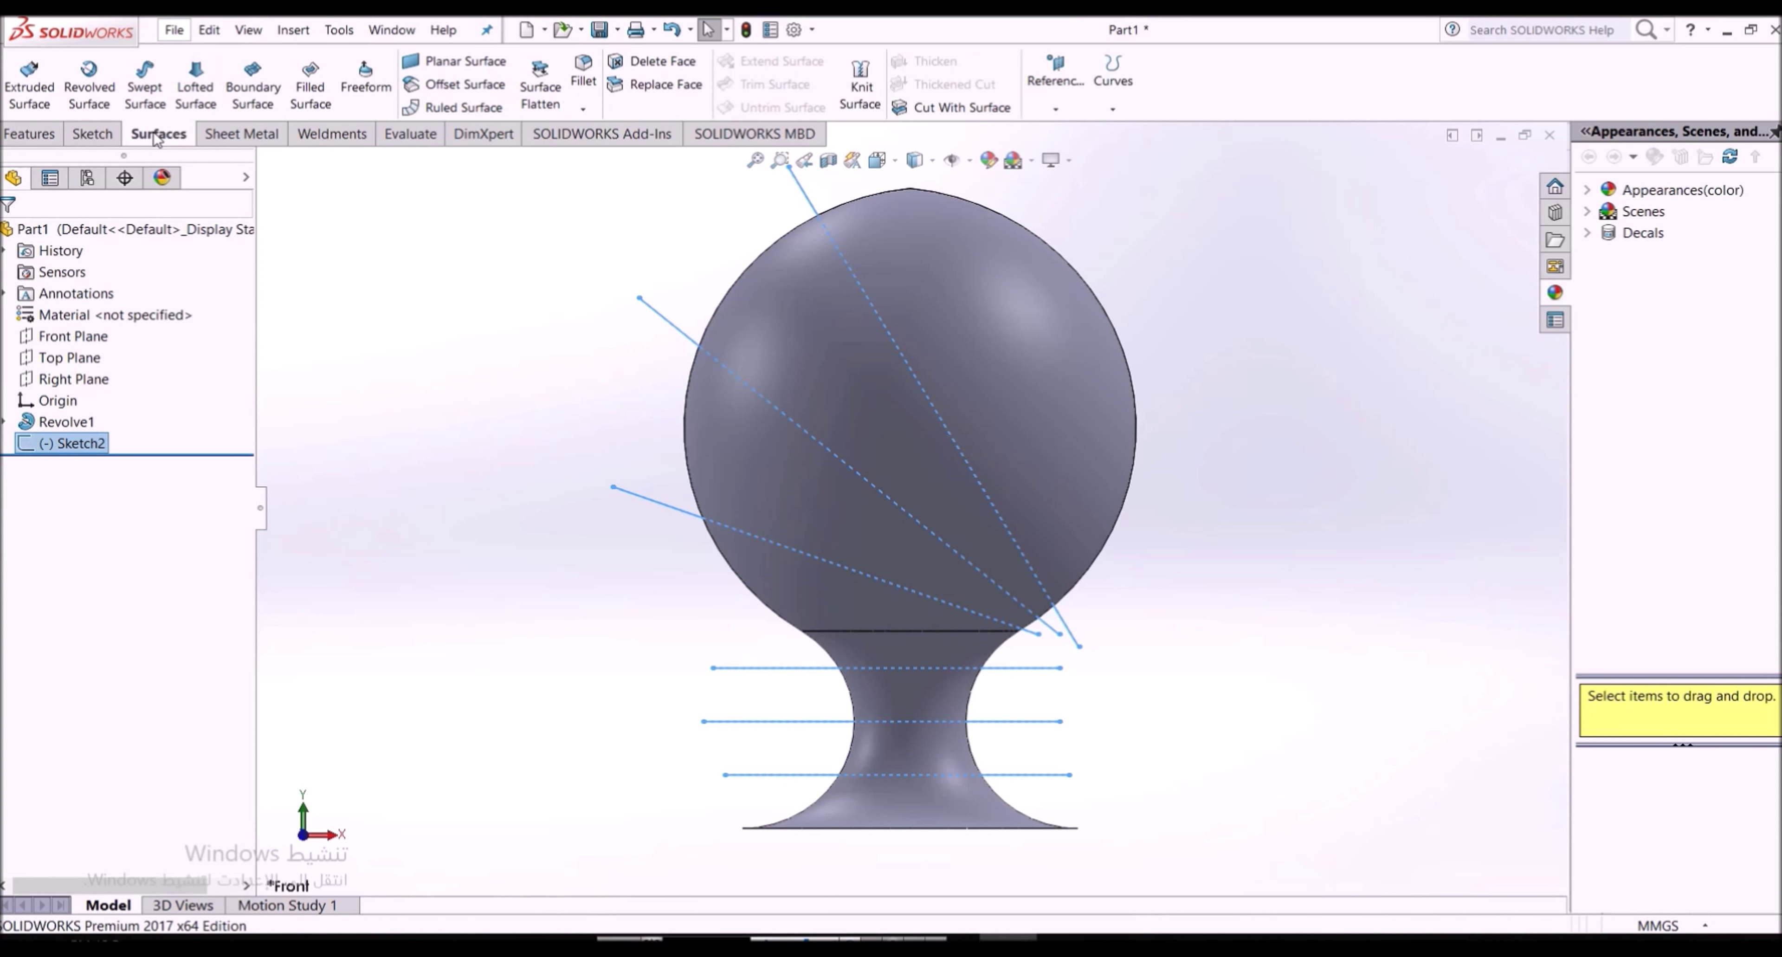
click(16, 98)
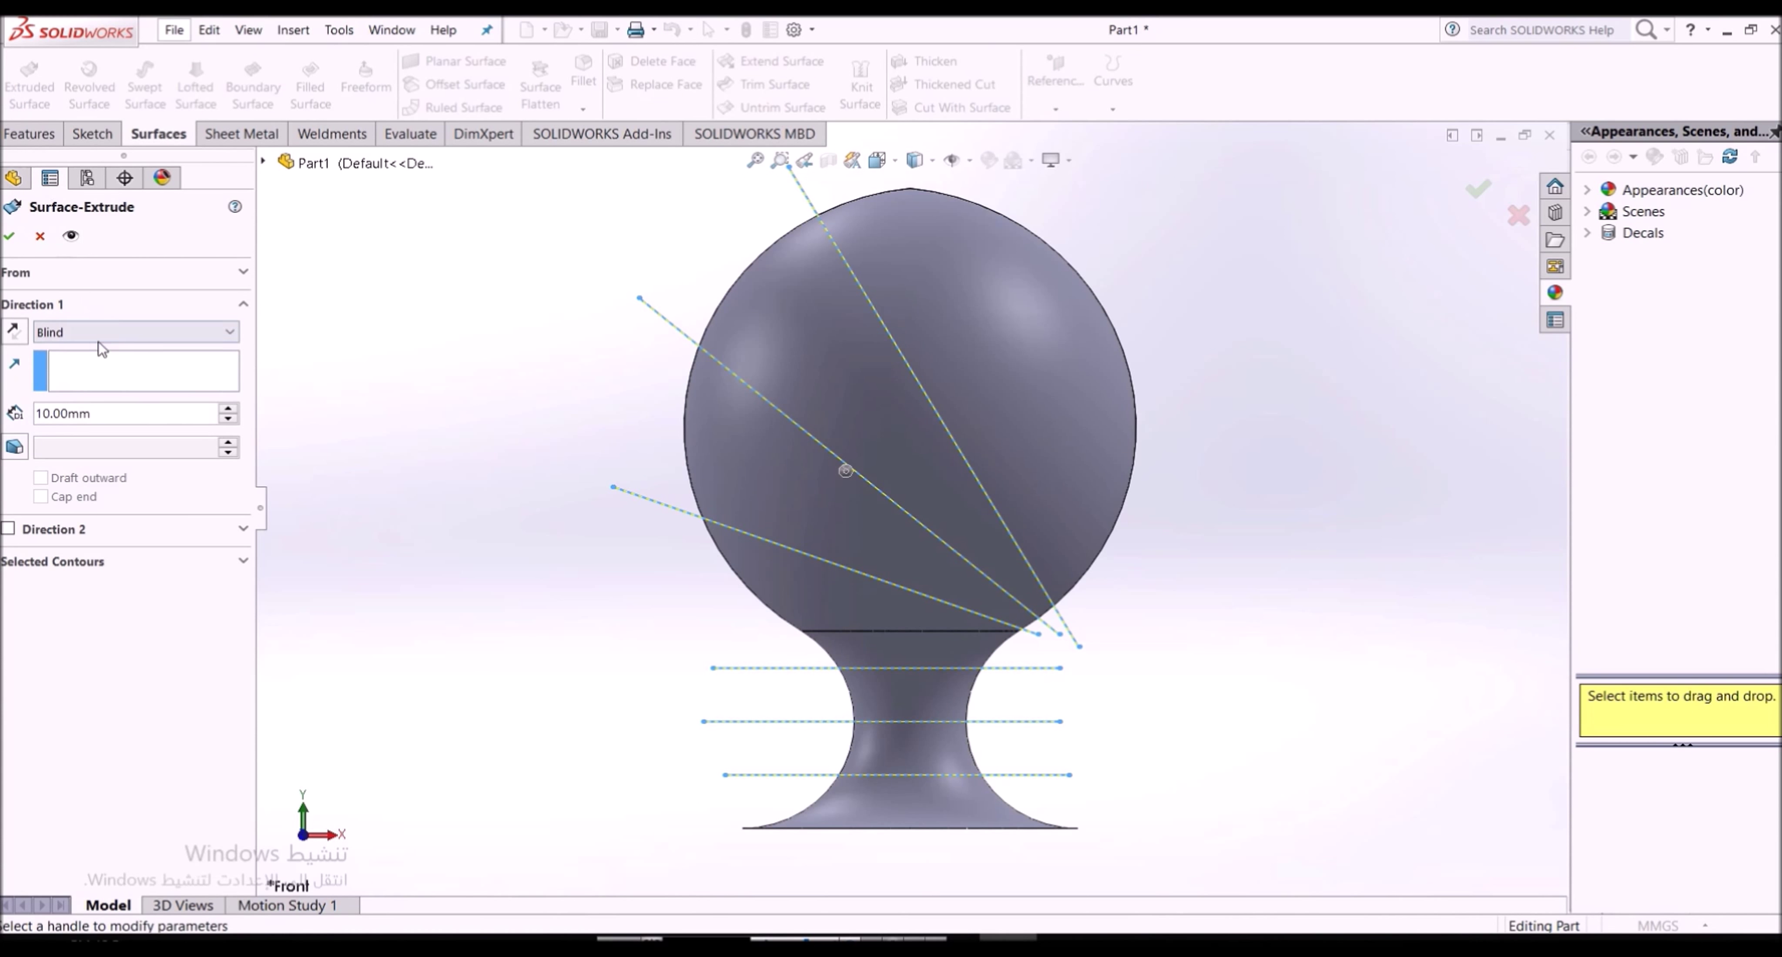
click(40, 414)
text(200)
click(123, 331)
click(84, 444)
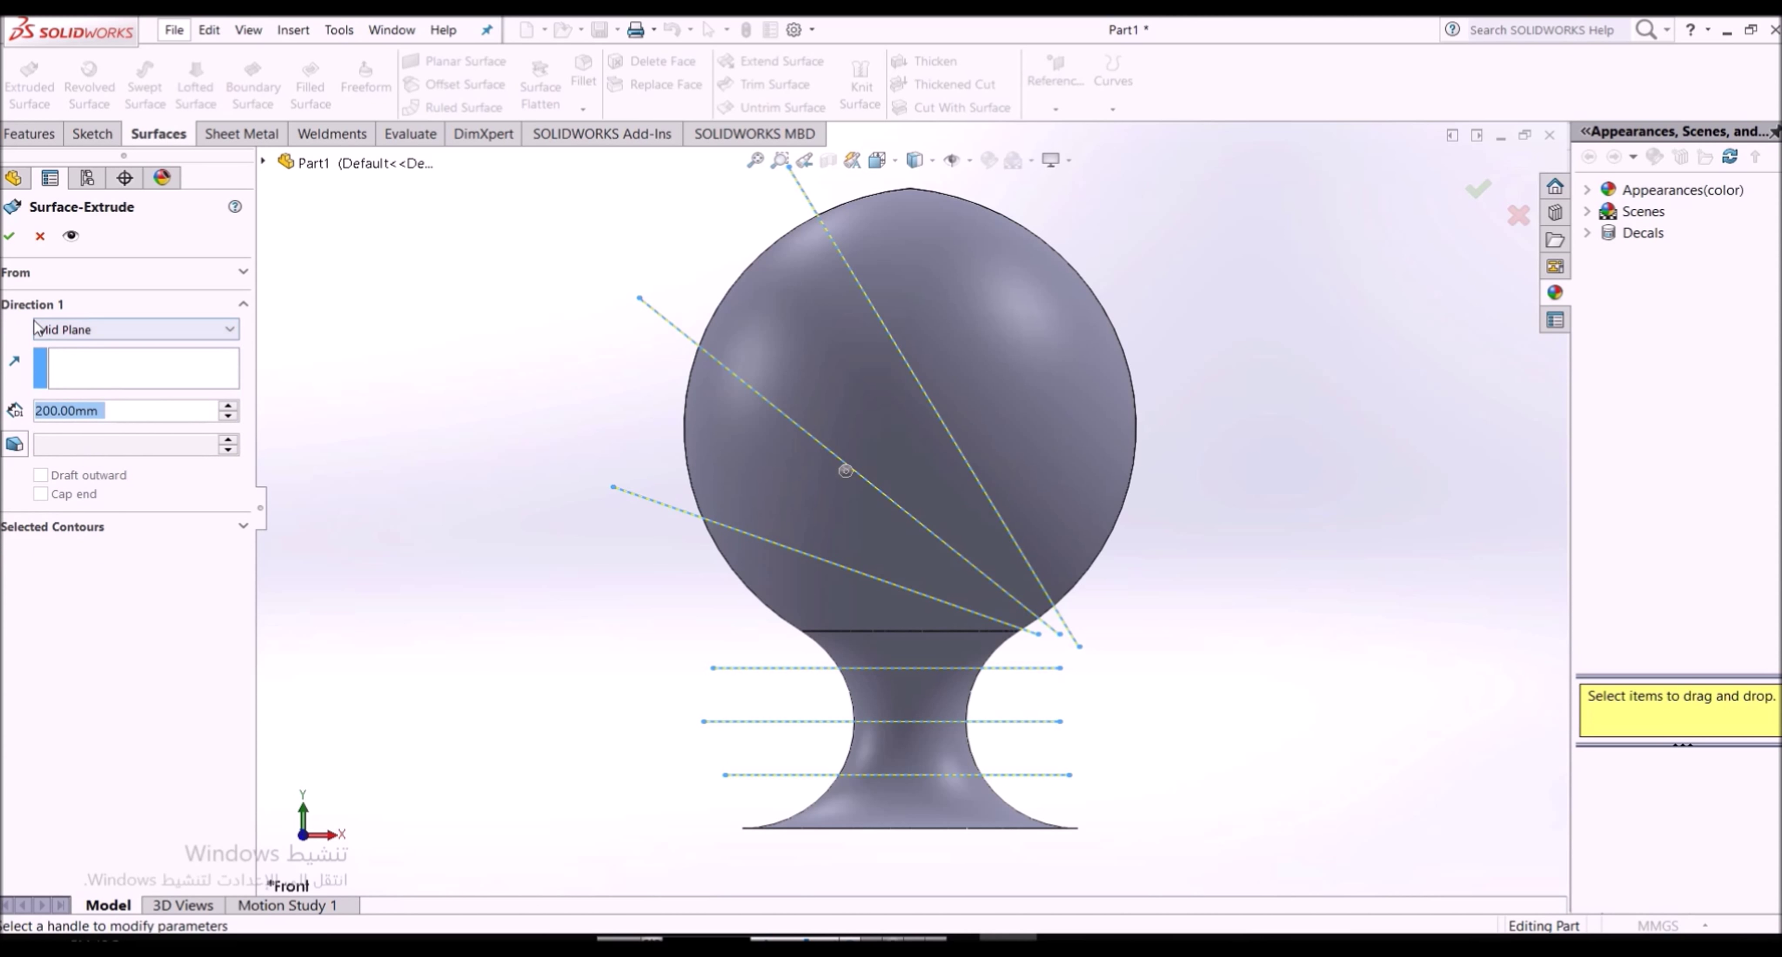
click(10, 237)
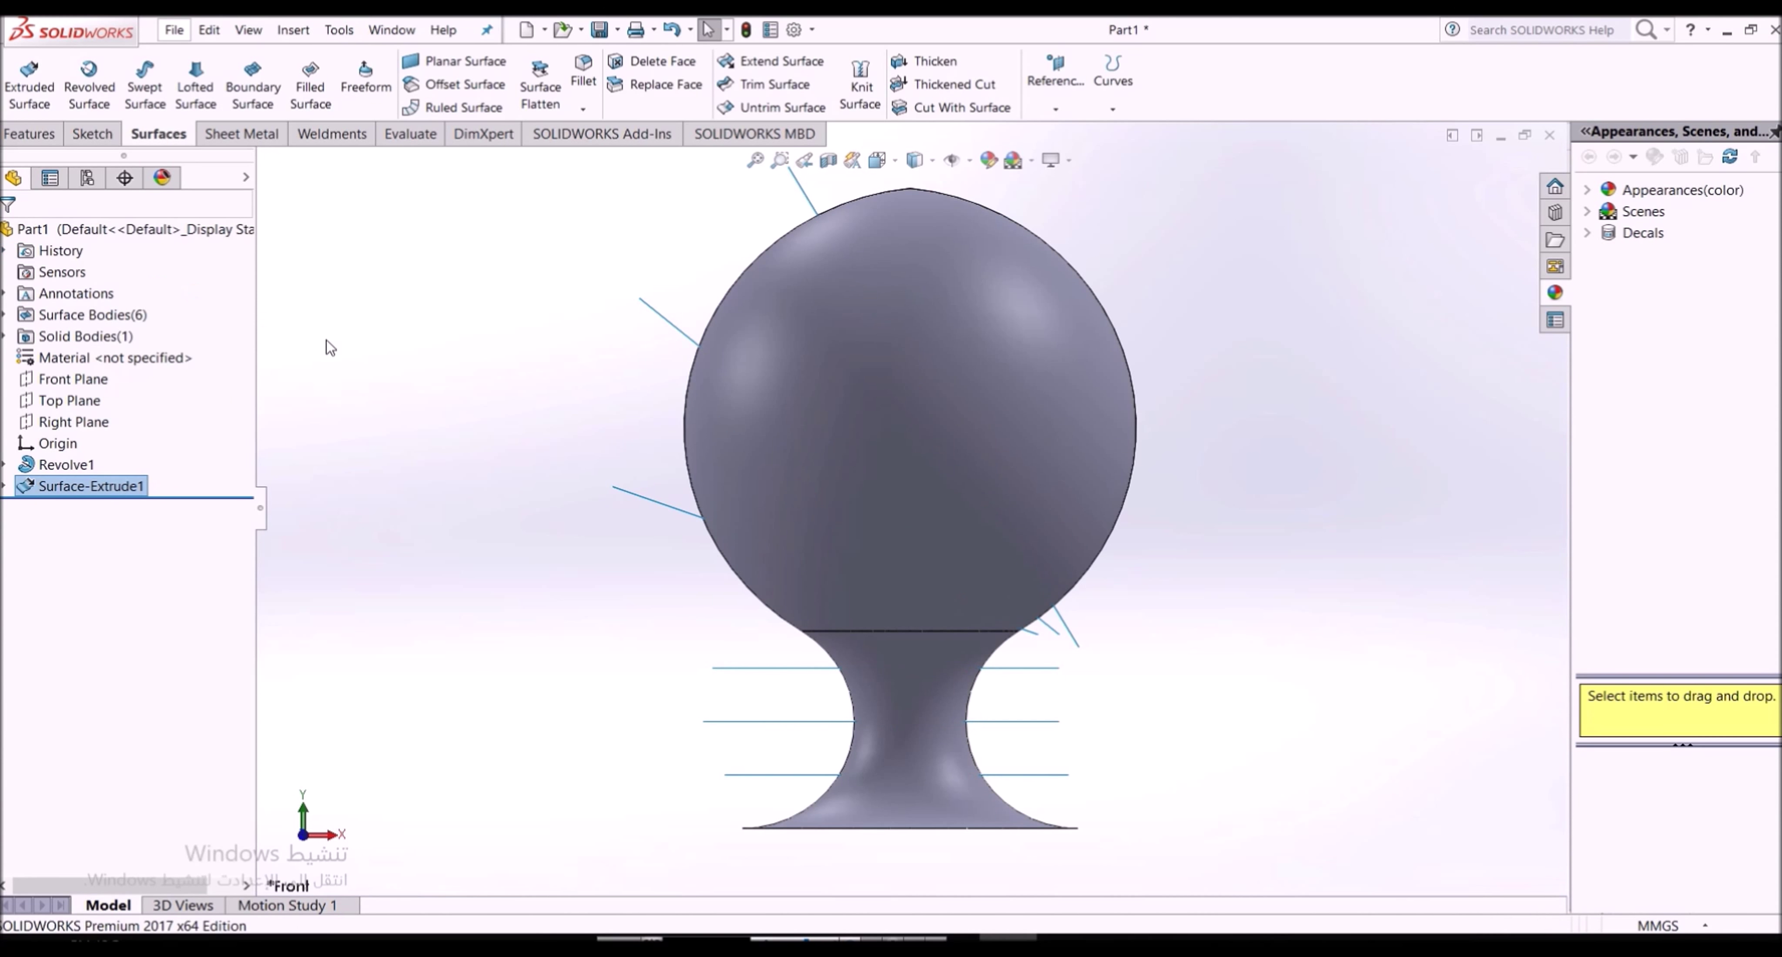
middle_drag(325, 339, 526, 400)
key(Down)
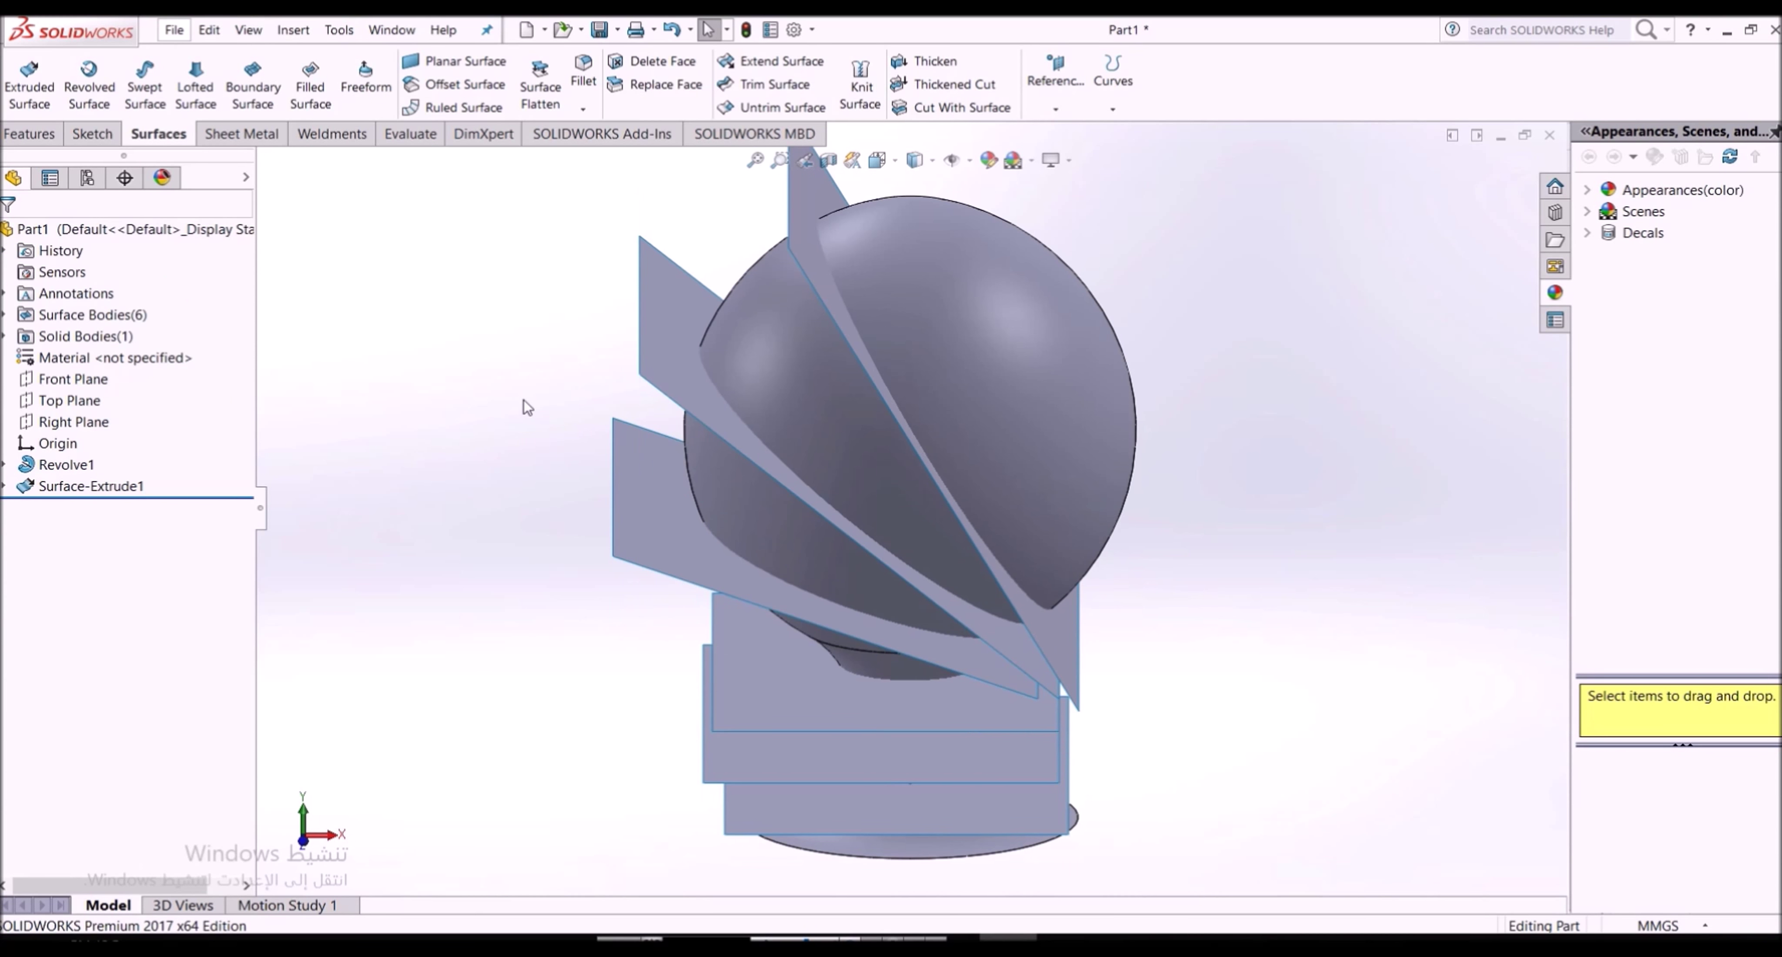
Split the sphere face with the topmost slanted surface
click(1113, 103)
click(1129, 132)
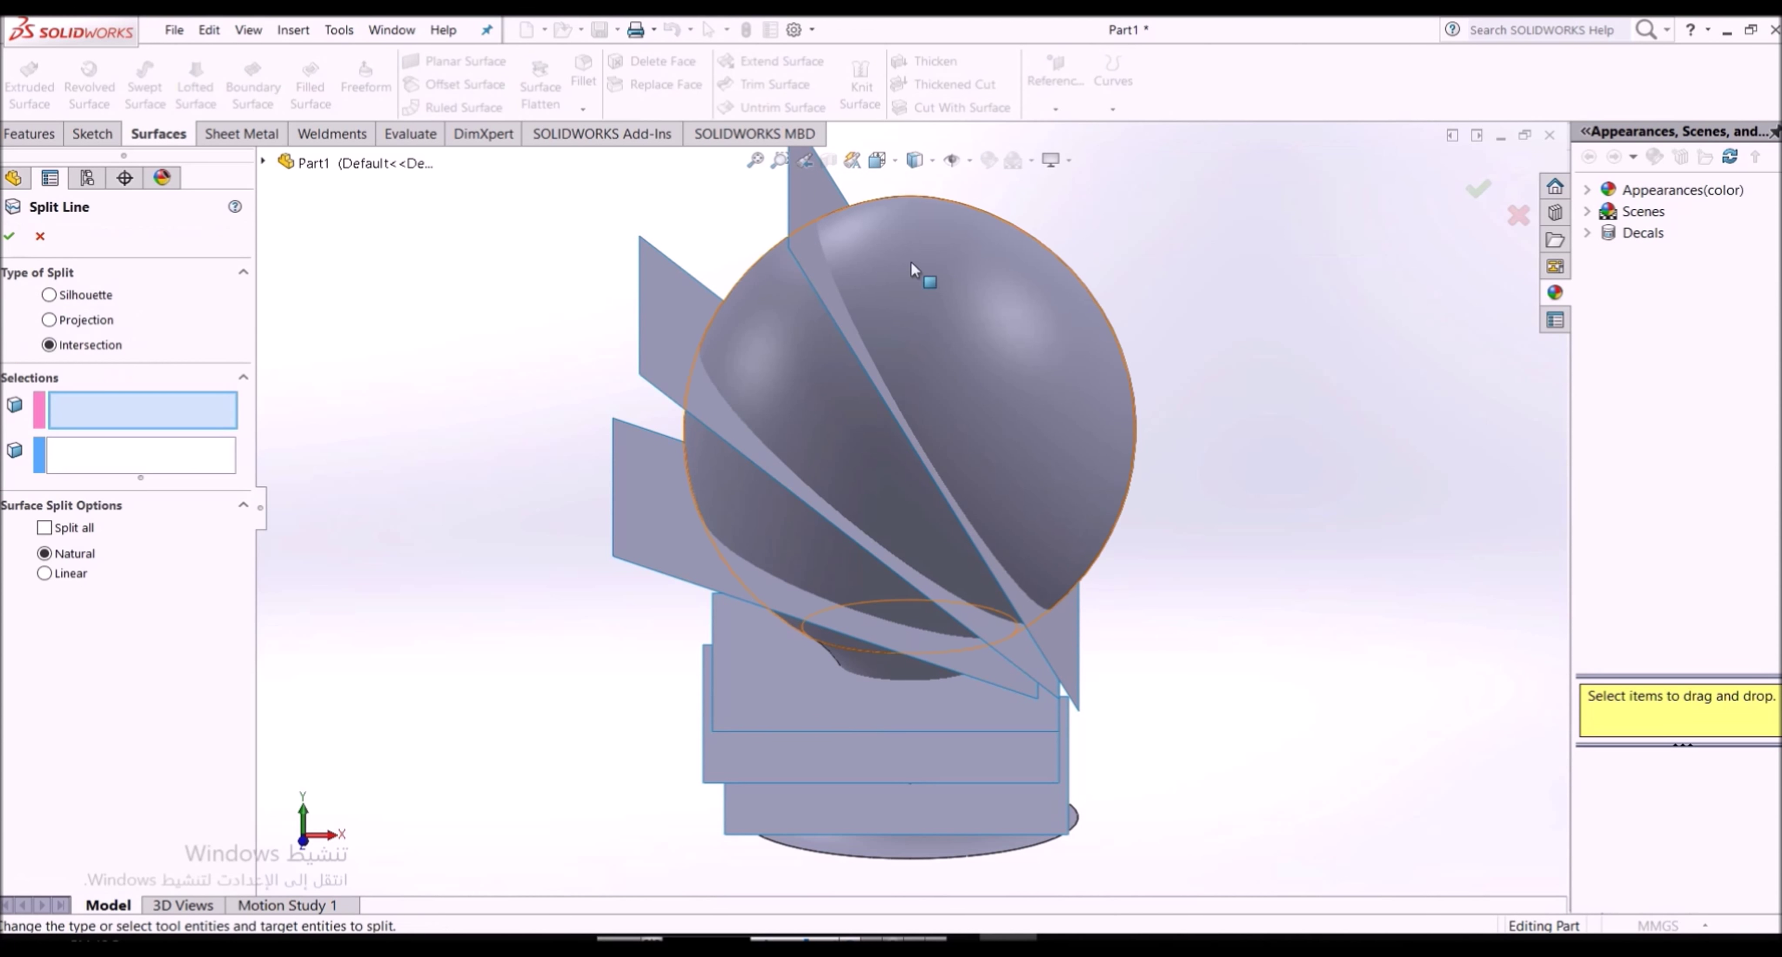
click(811, 282)
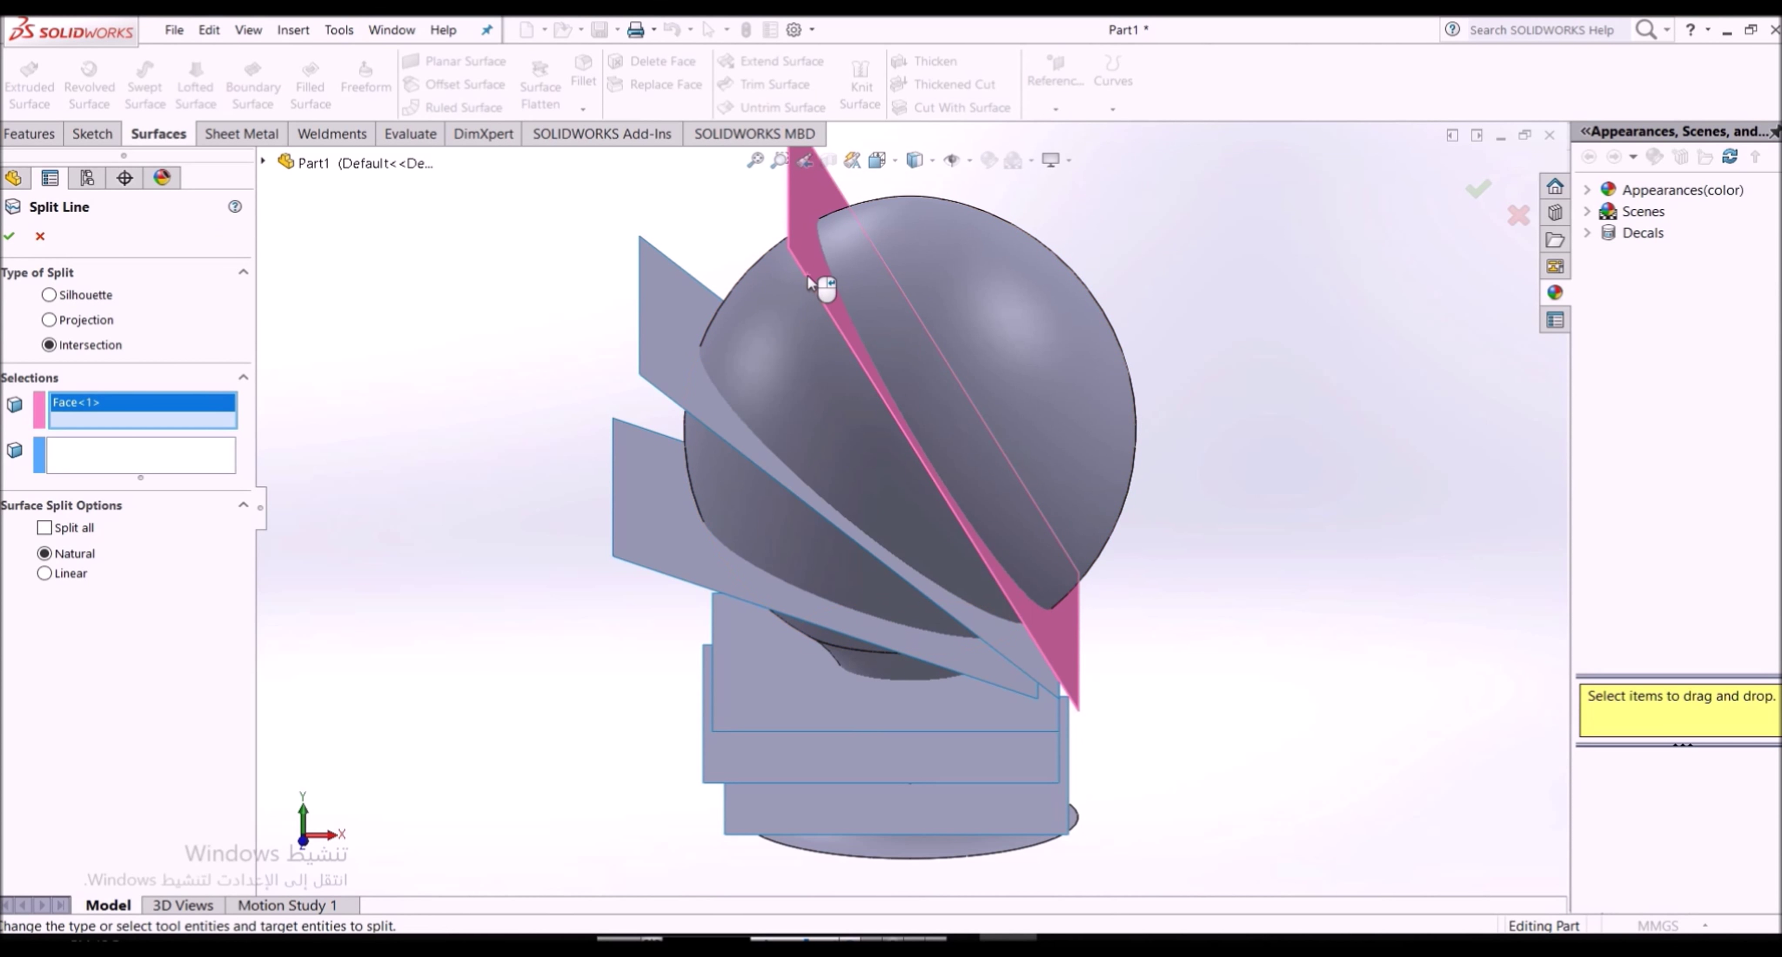
click(197, 472)
click(890, 341)
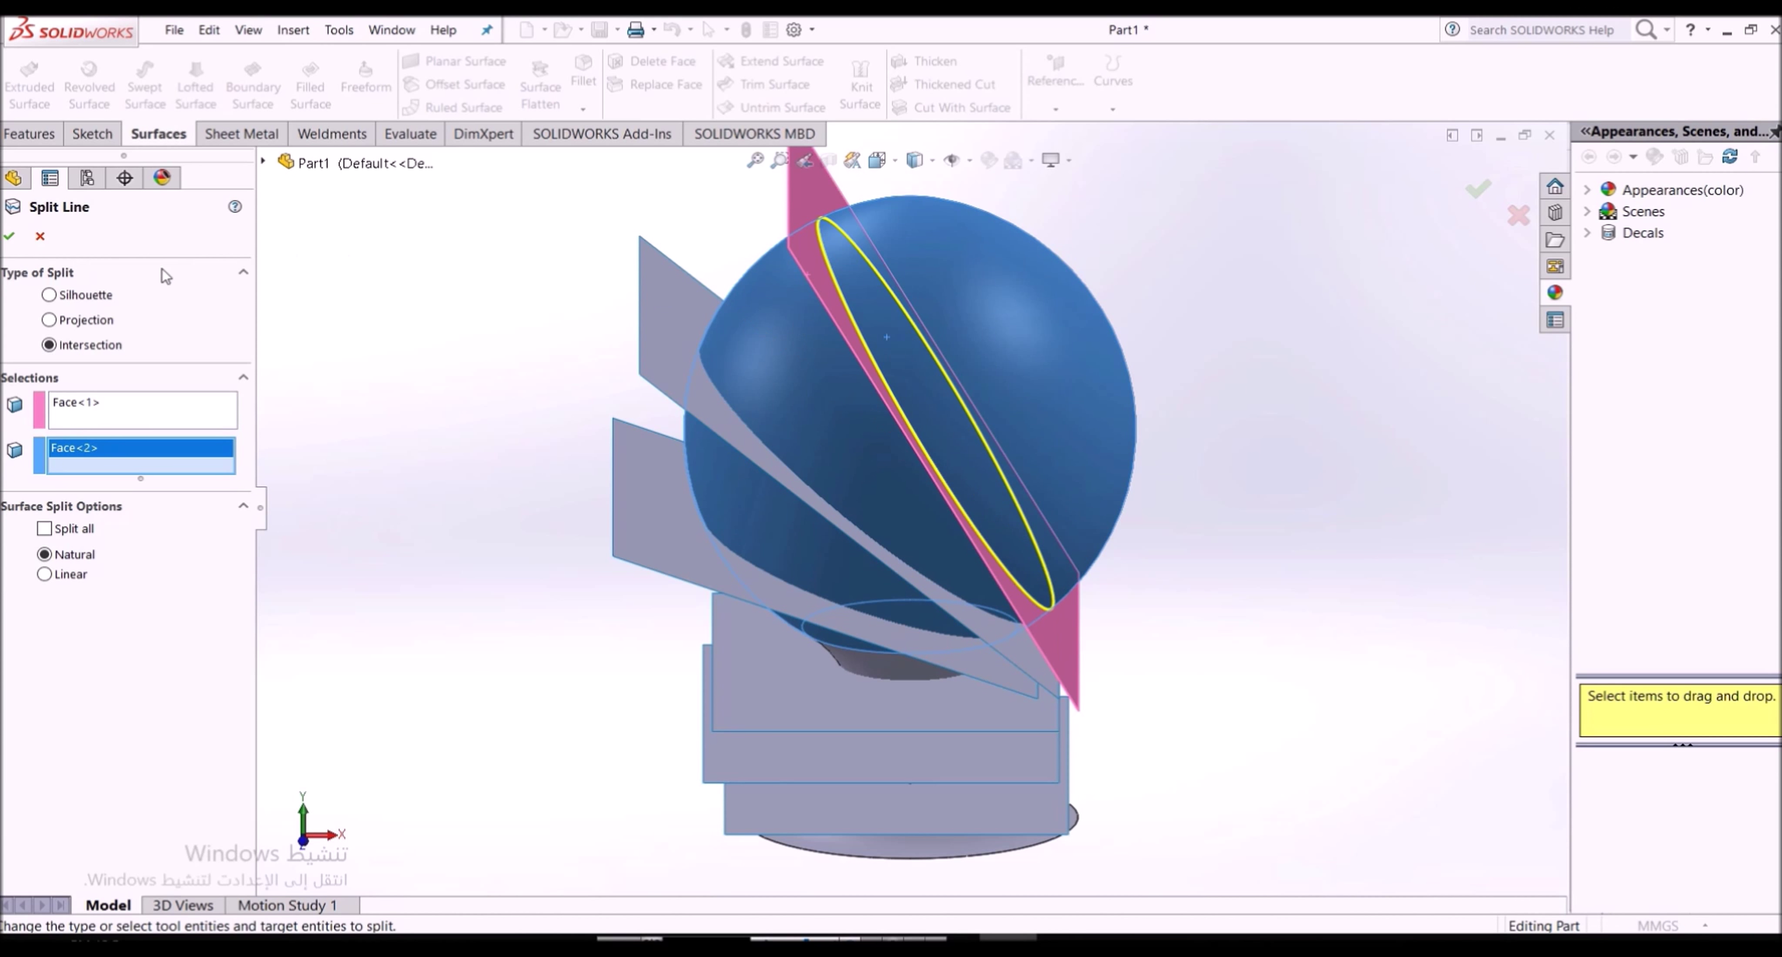
click(19, 239)
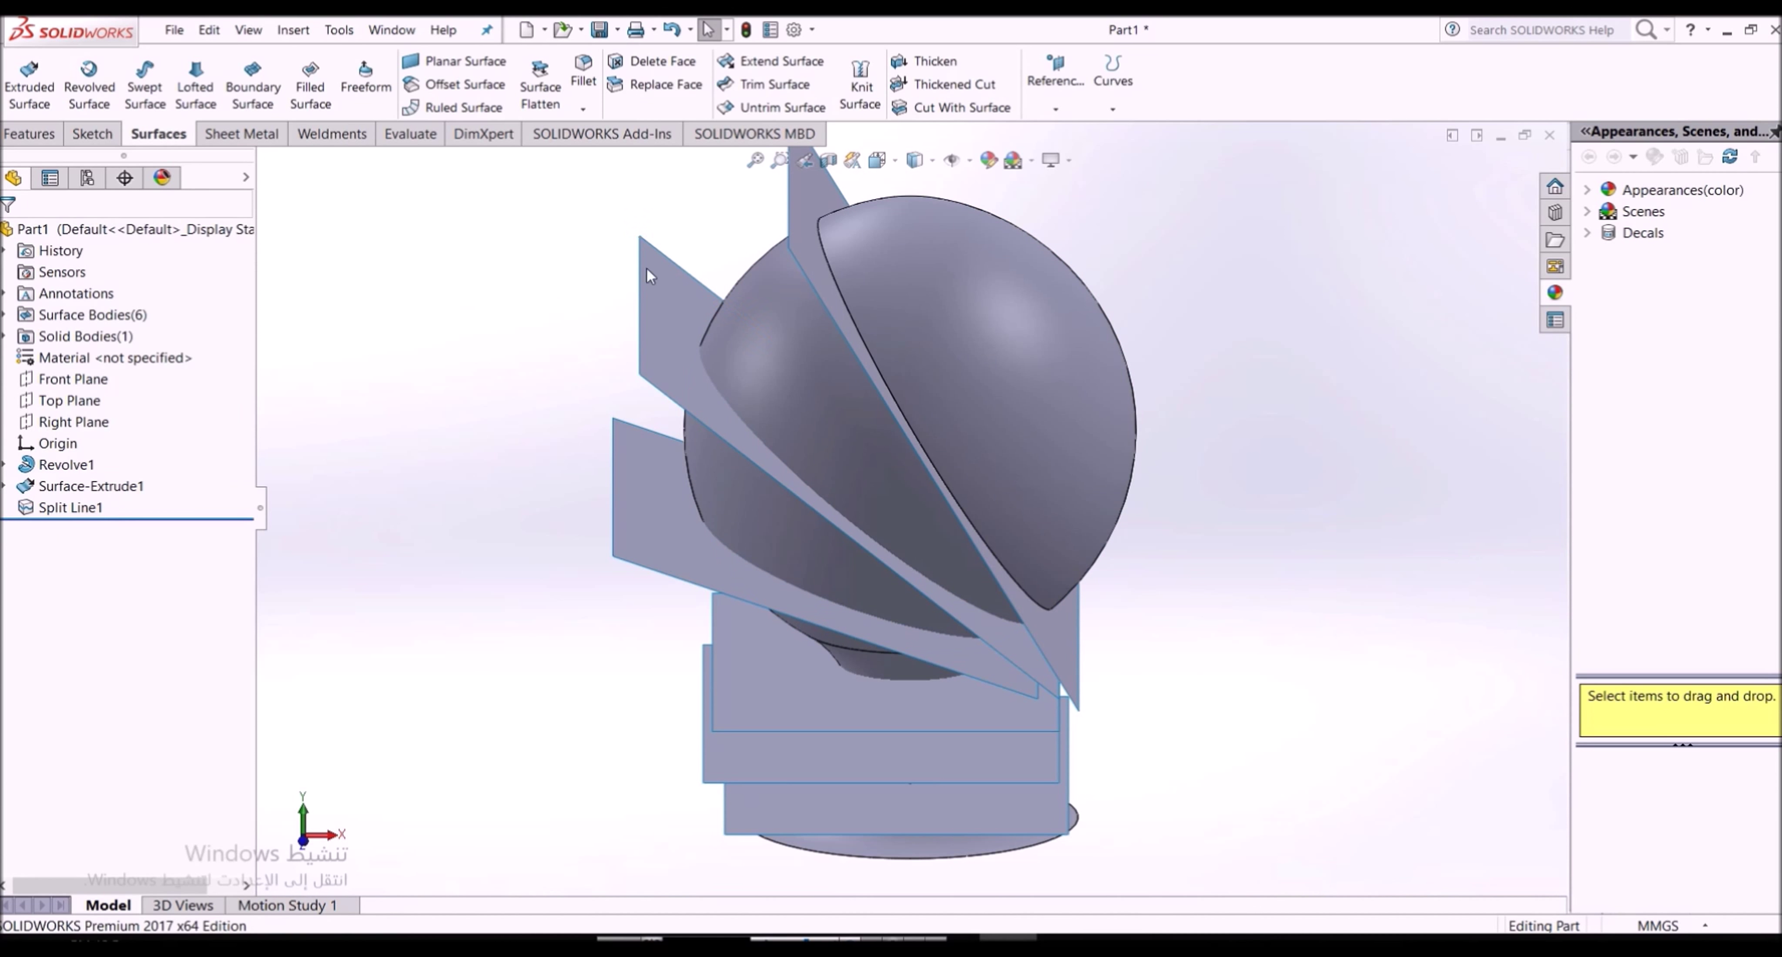
Split the sphere face again with the second slanted surface
click(1109, 109)
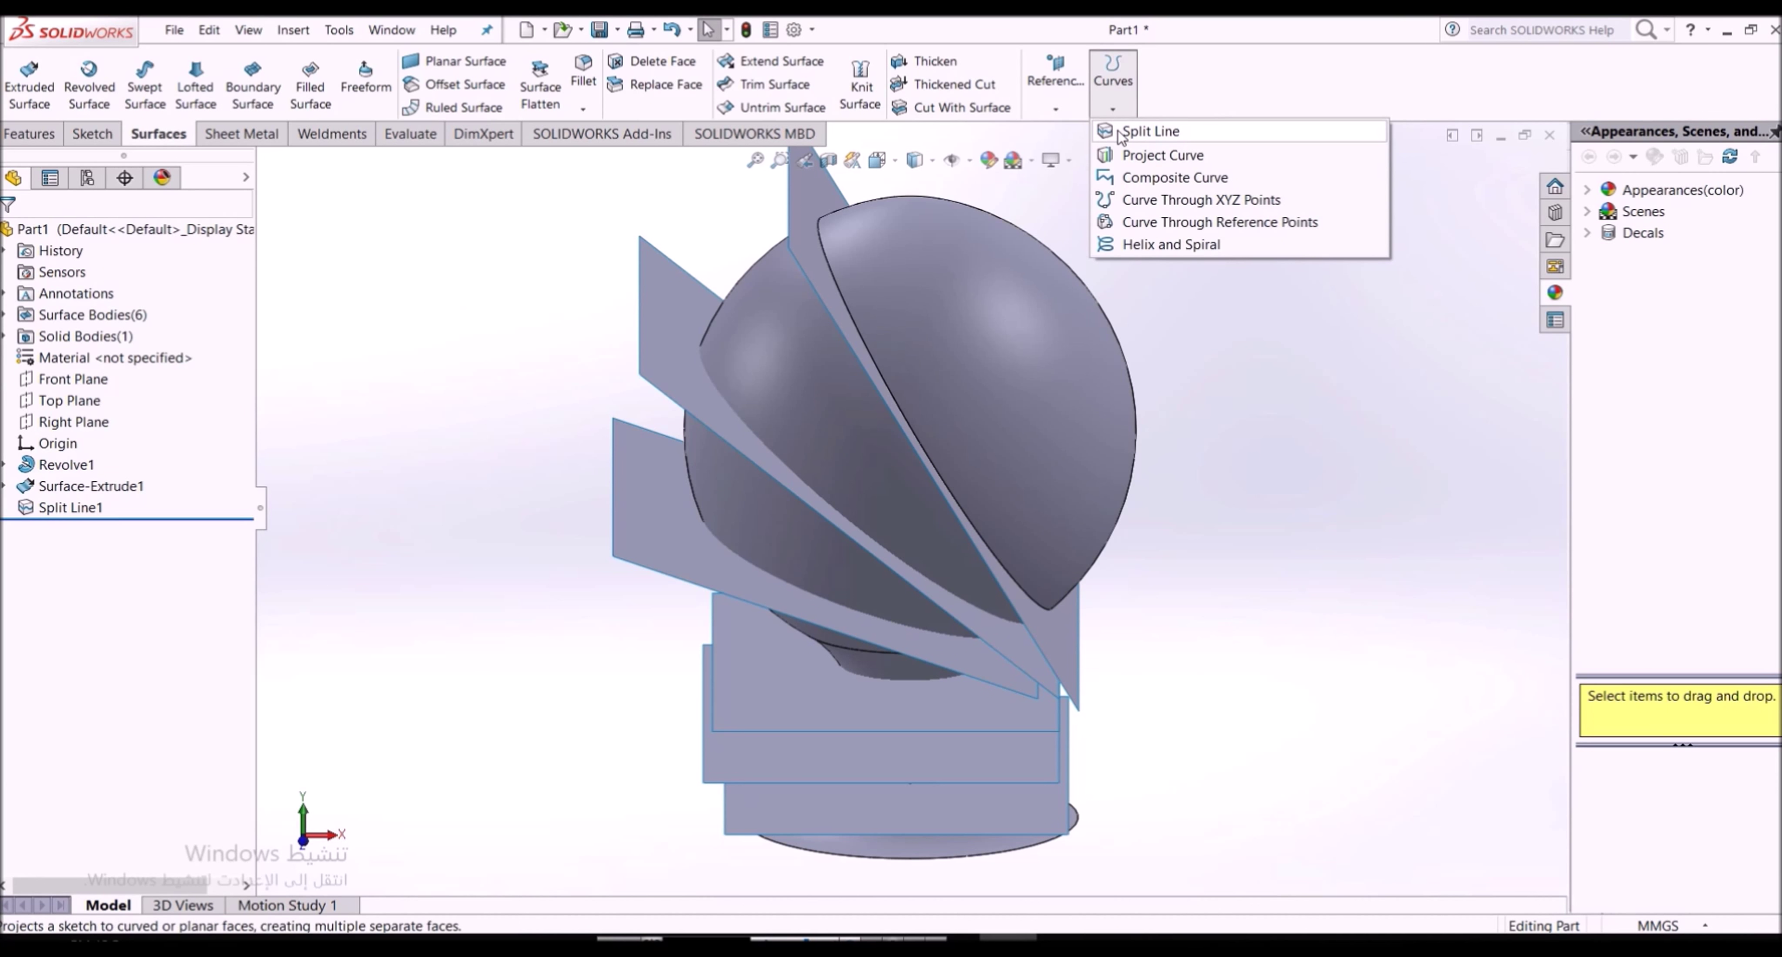
click(1141, 131)
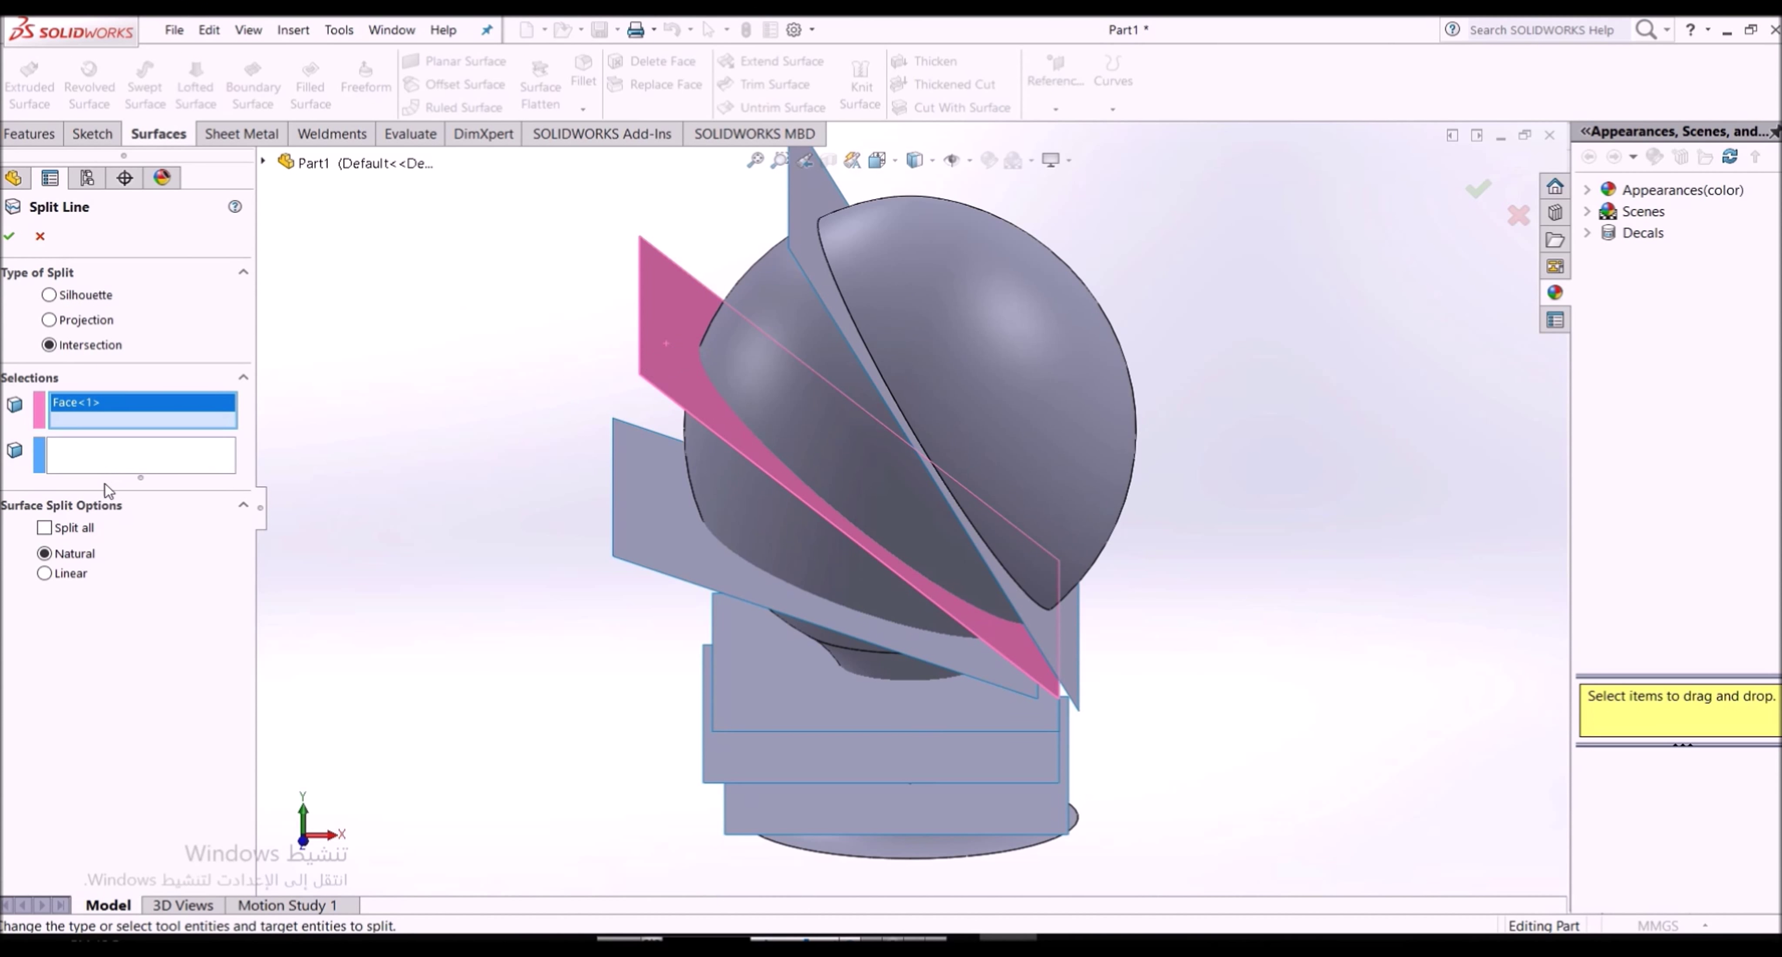
click(149, 464)
click(795, 350)
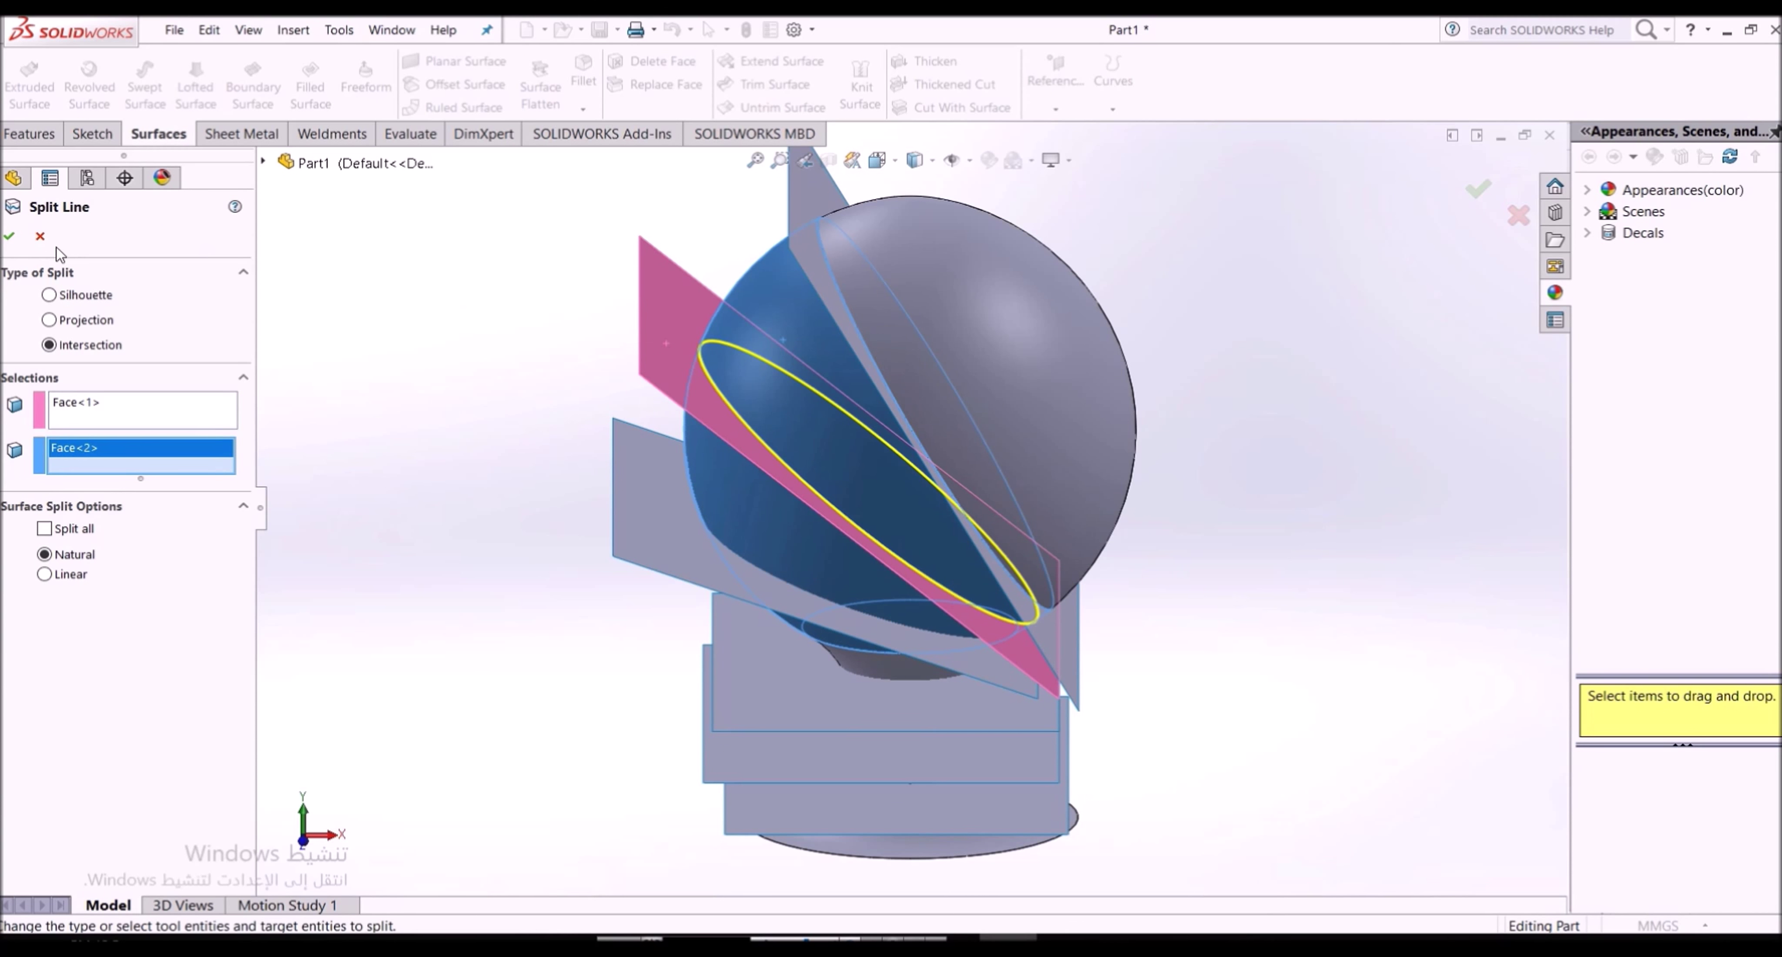
click(12, 237)
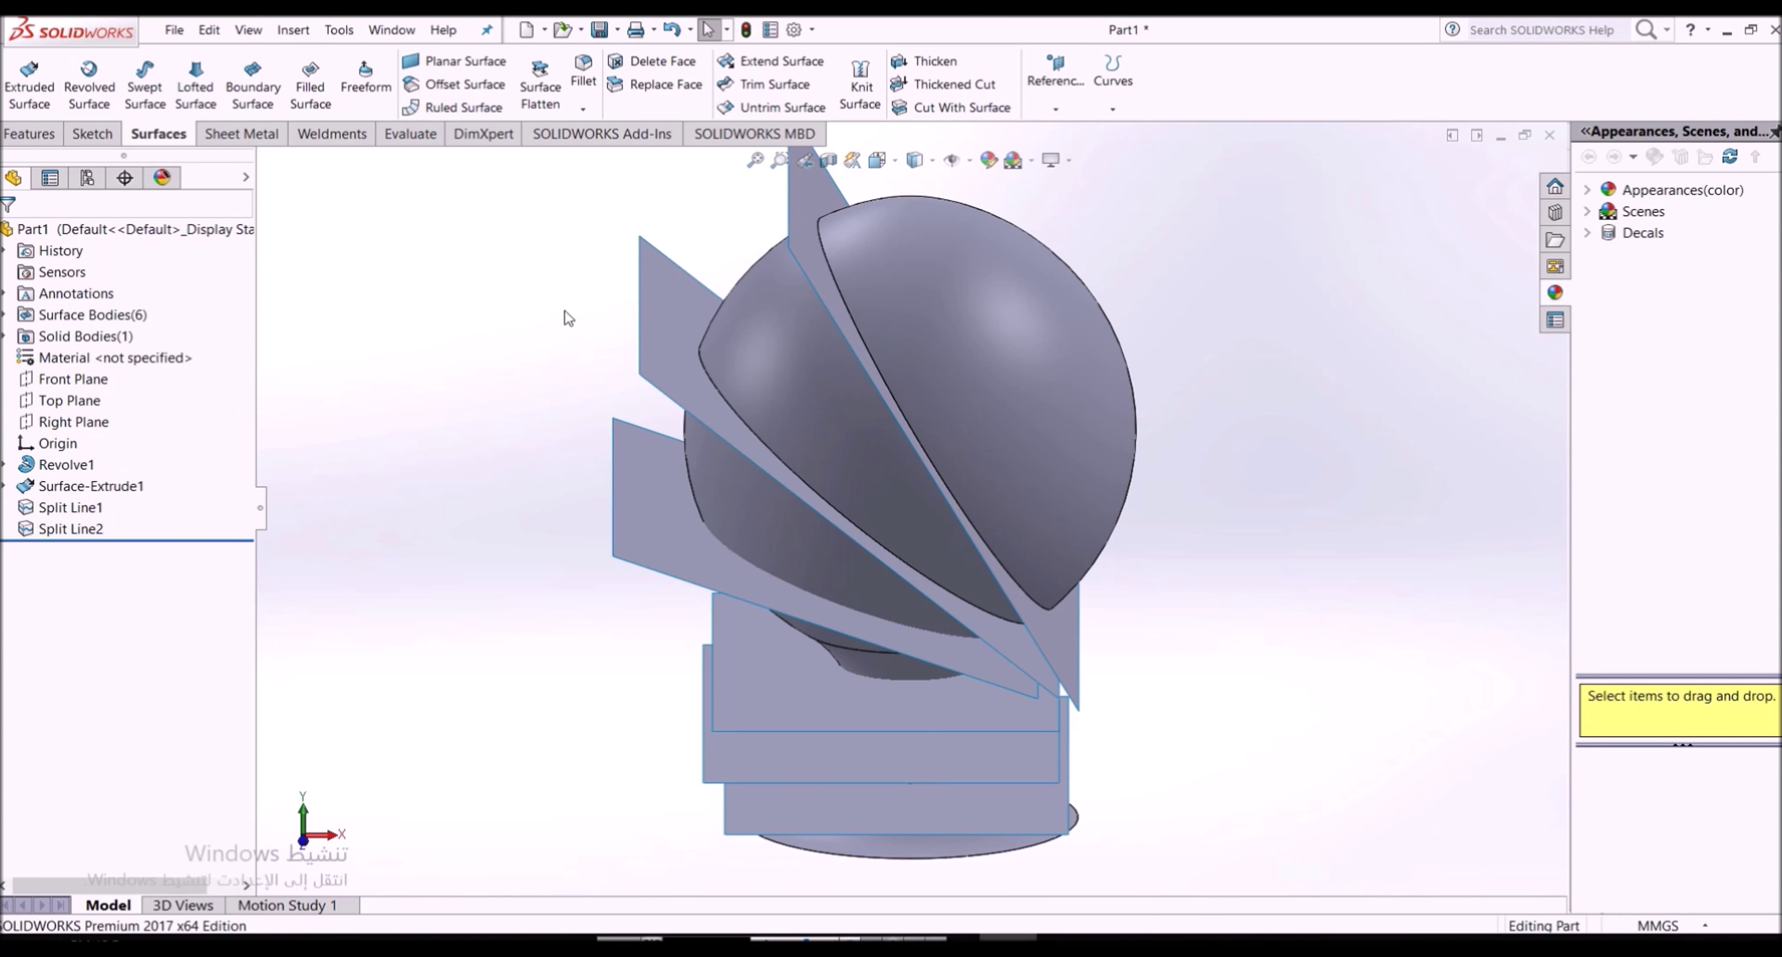
click(648, 332)
Hide the topmost and second slanted cutting surfaces
click(770, 279)
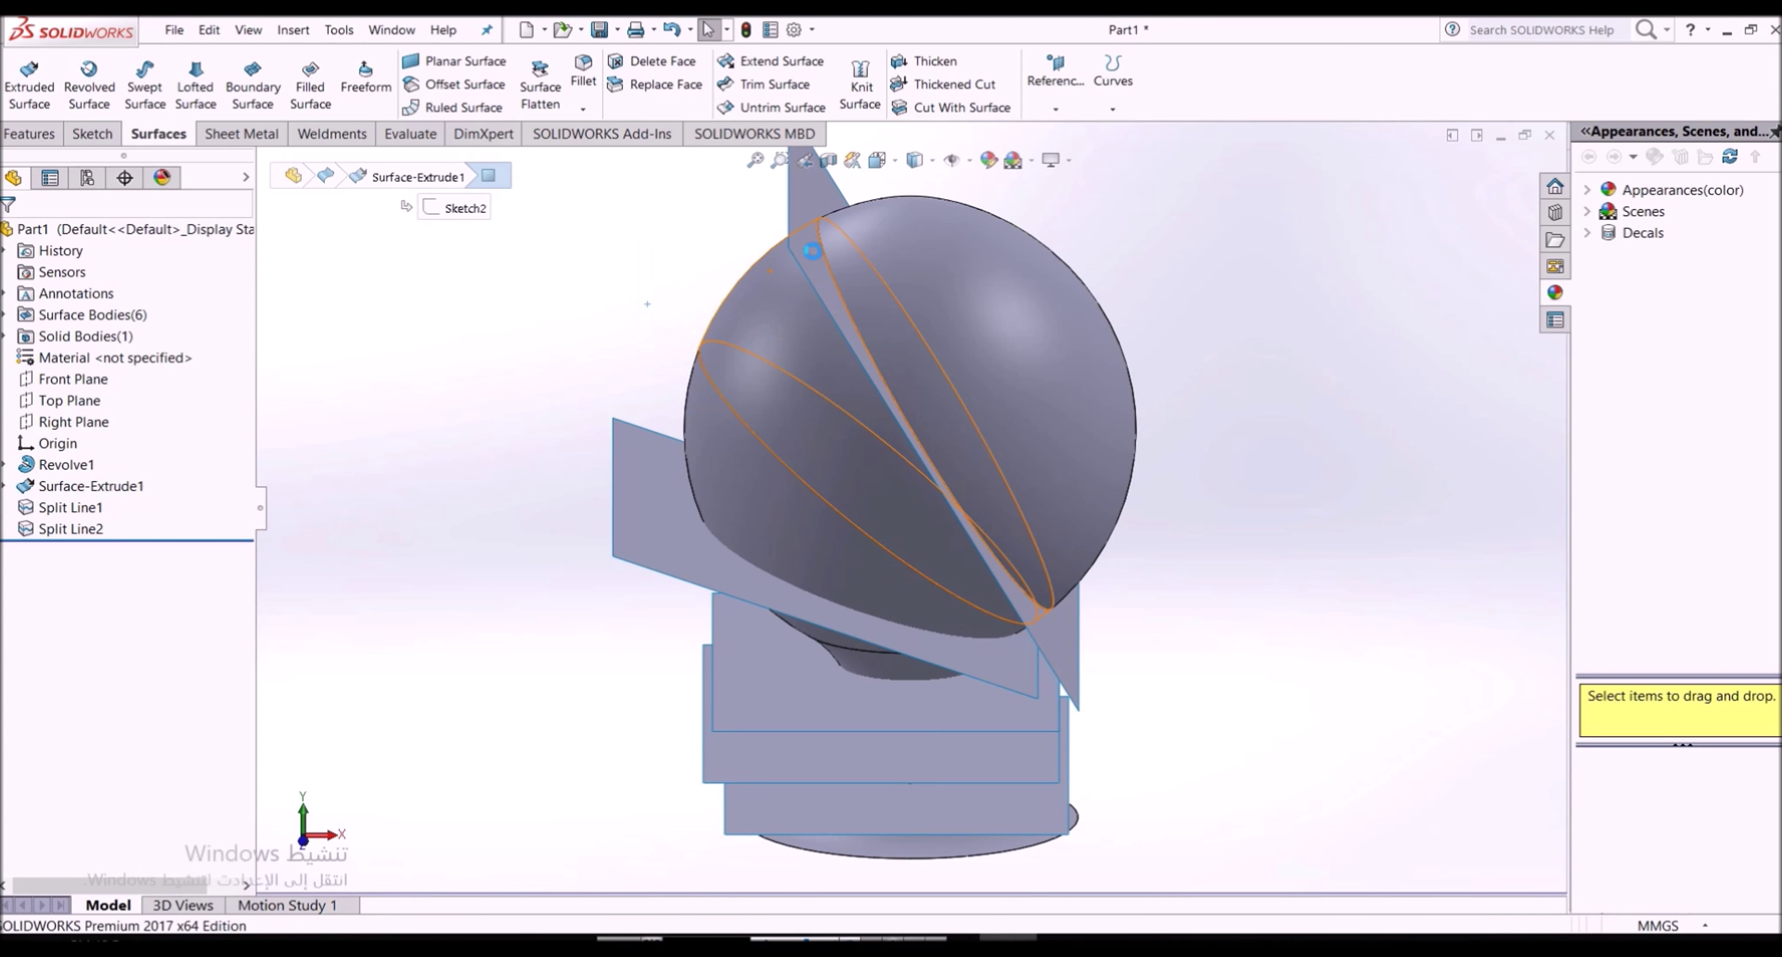
click(827, 253)
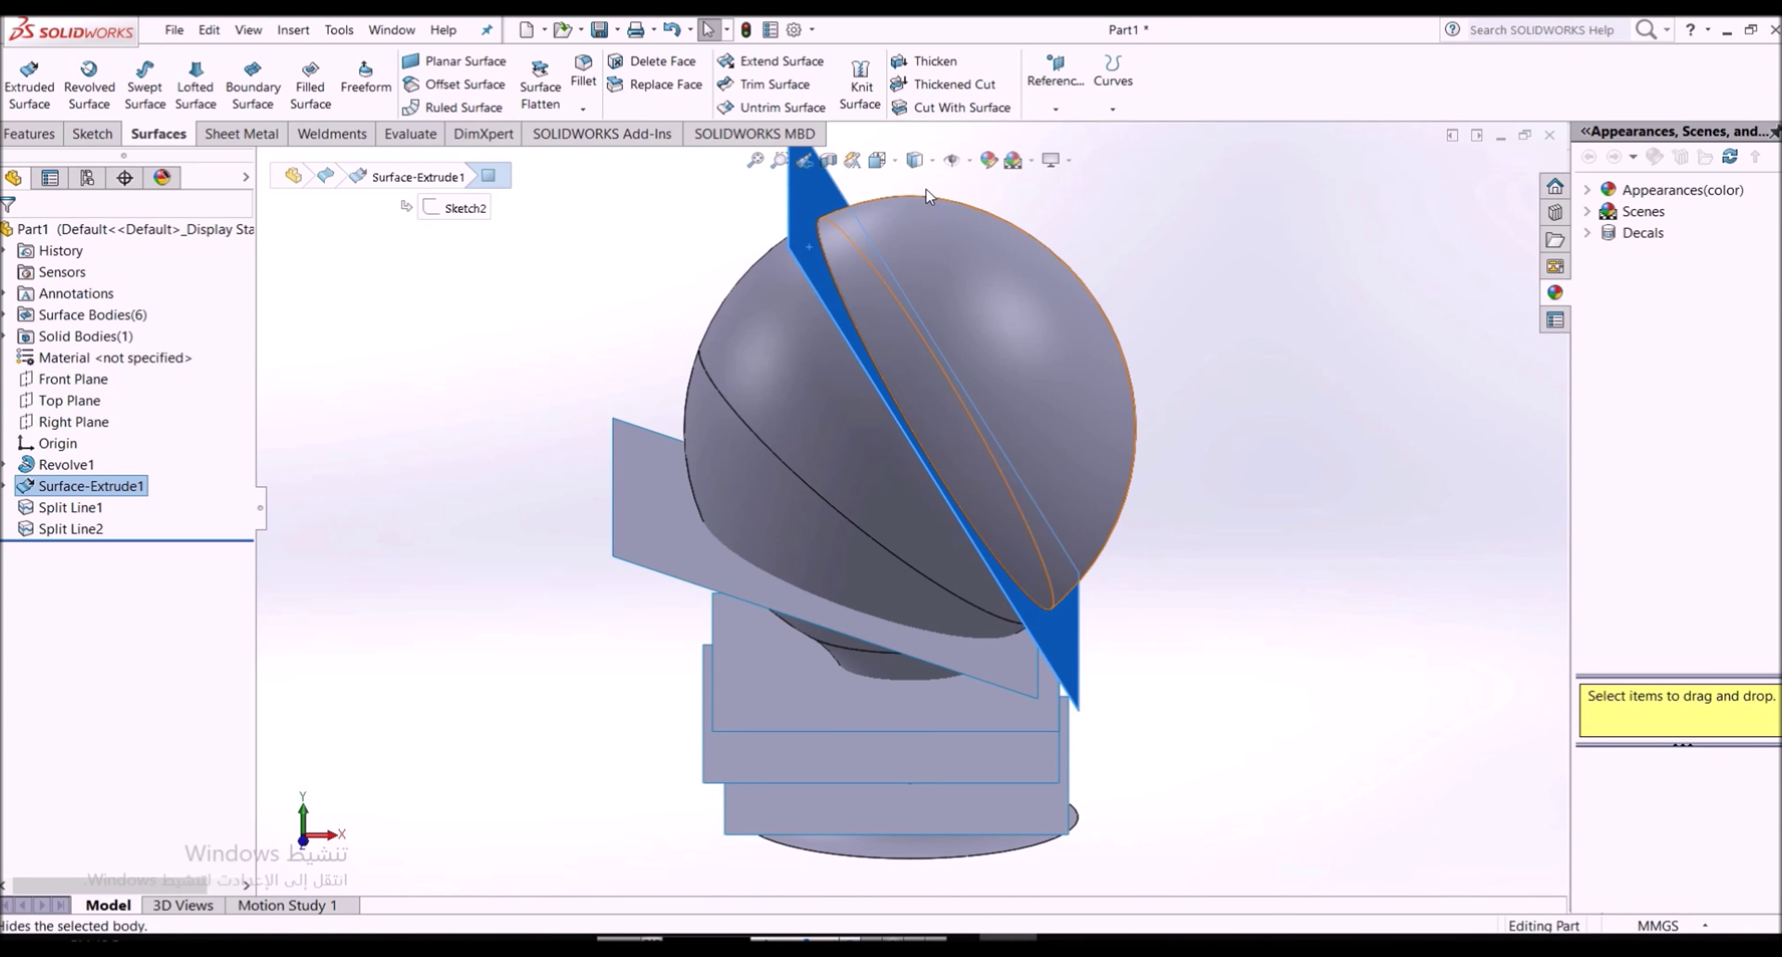
click(931, 190)
Split the sphere face with the third slanted surface as a split line
click(1114, 83)
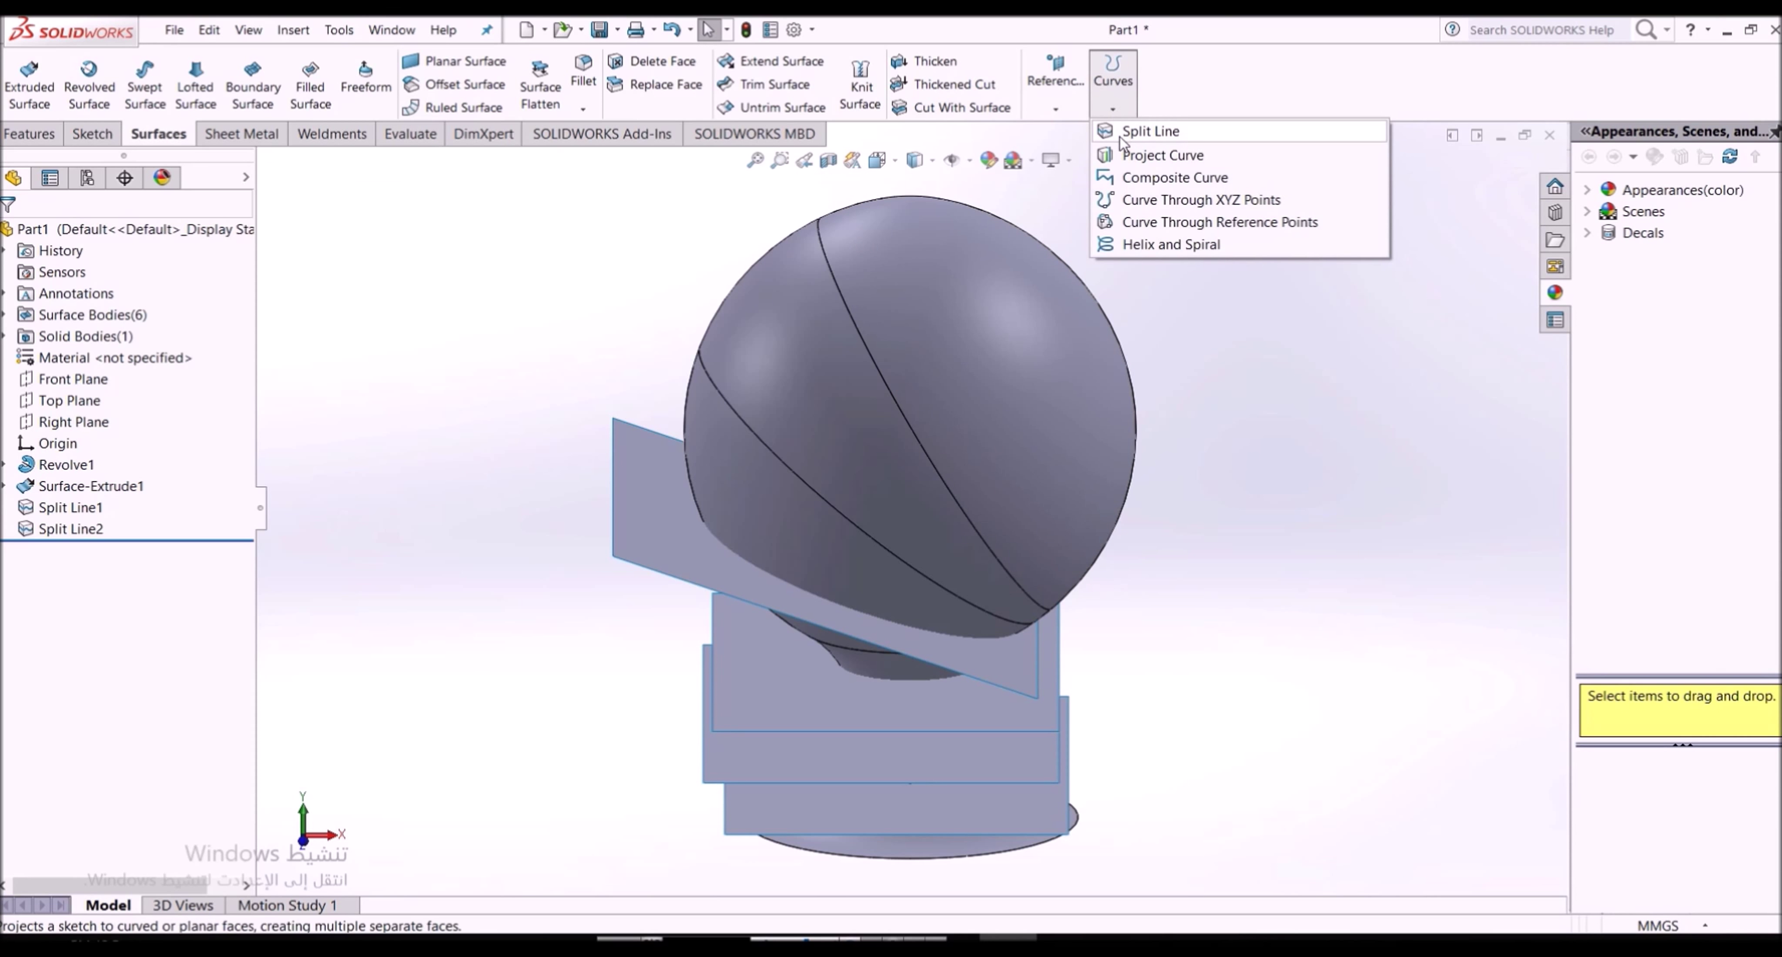
click(1141, 131)
click(654, 513)
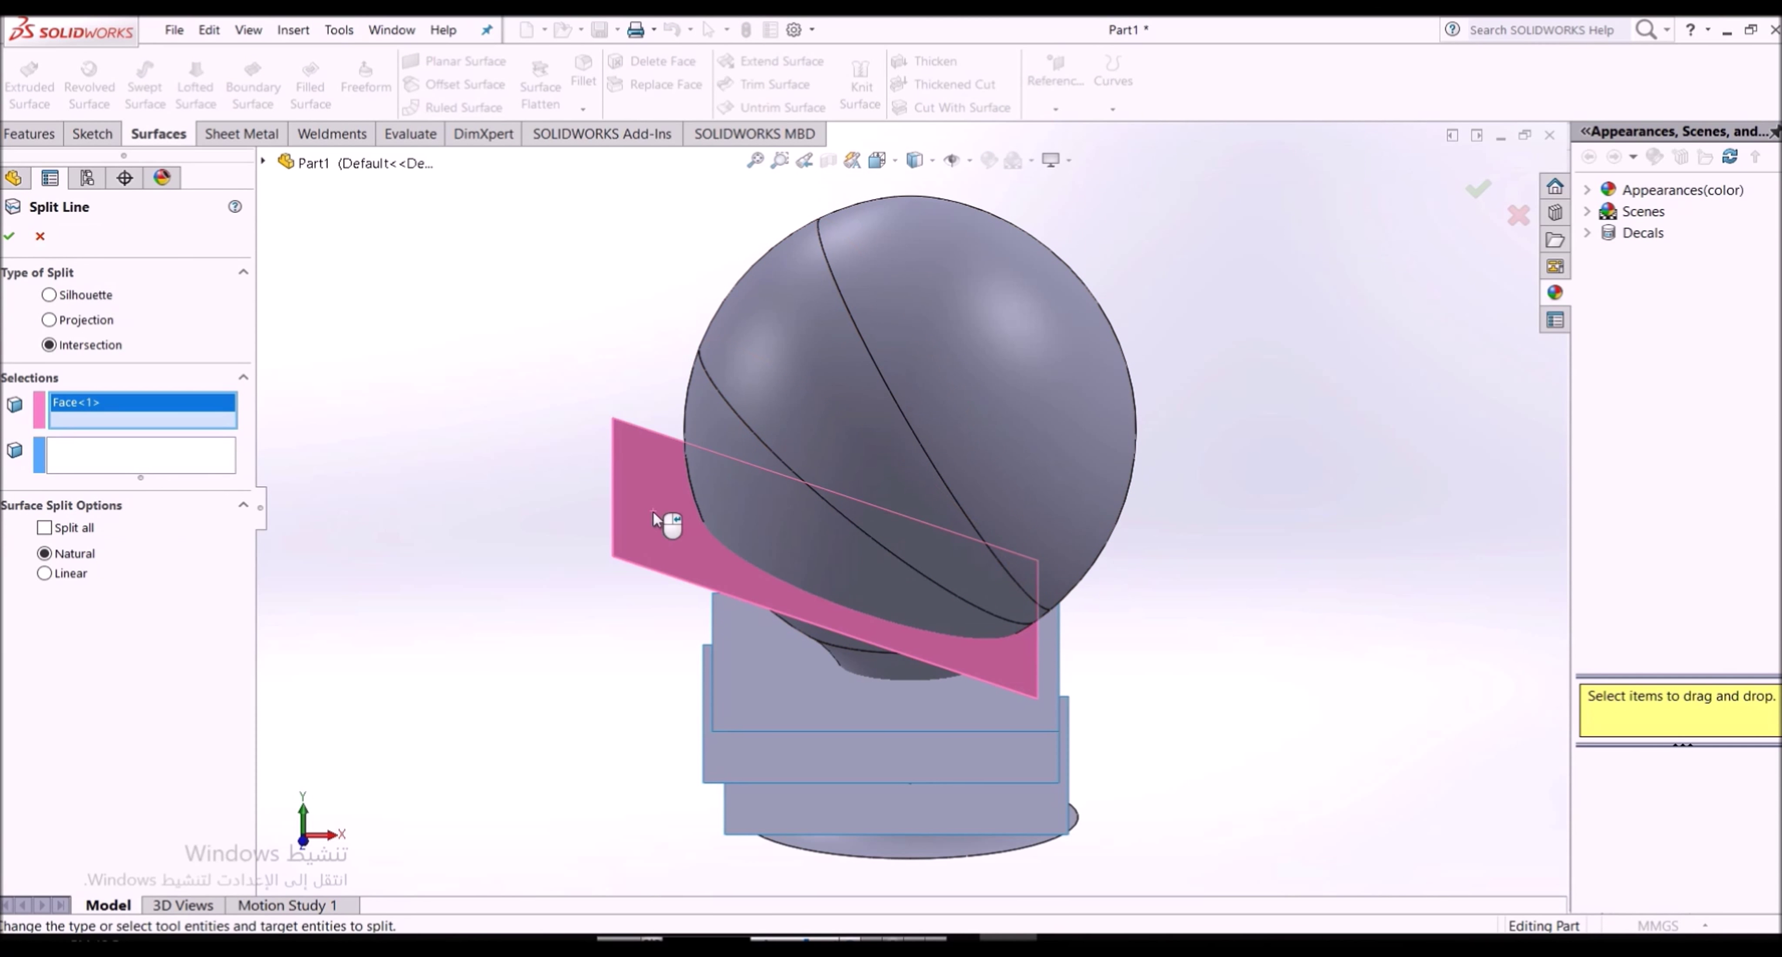
click(211, 470)
click(730, 466)
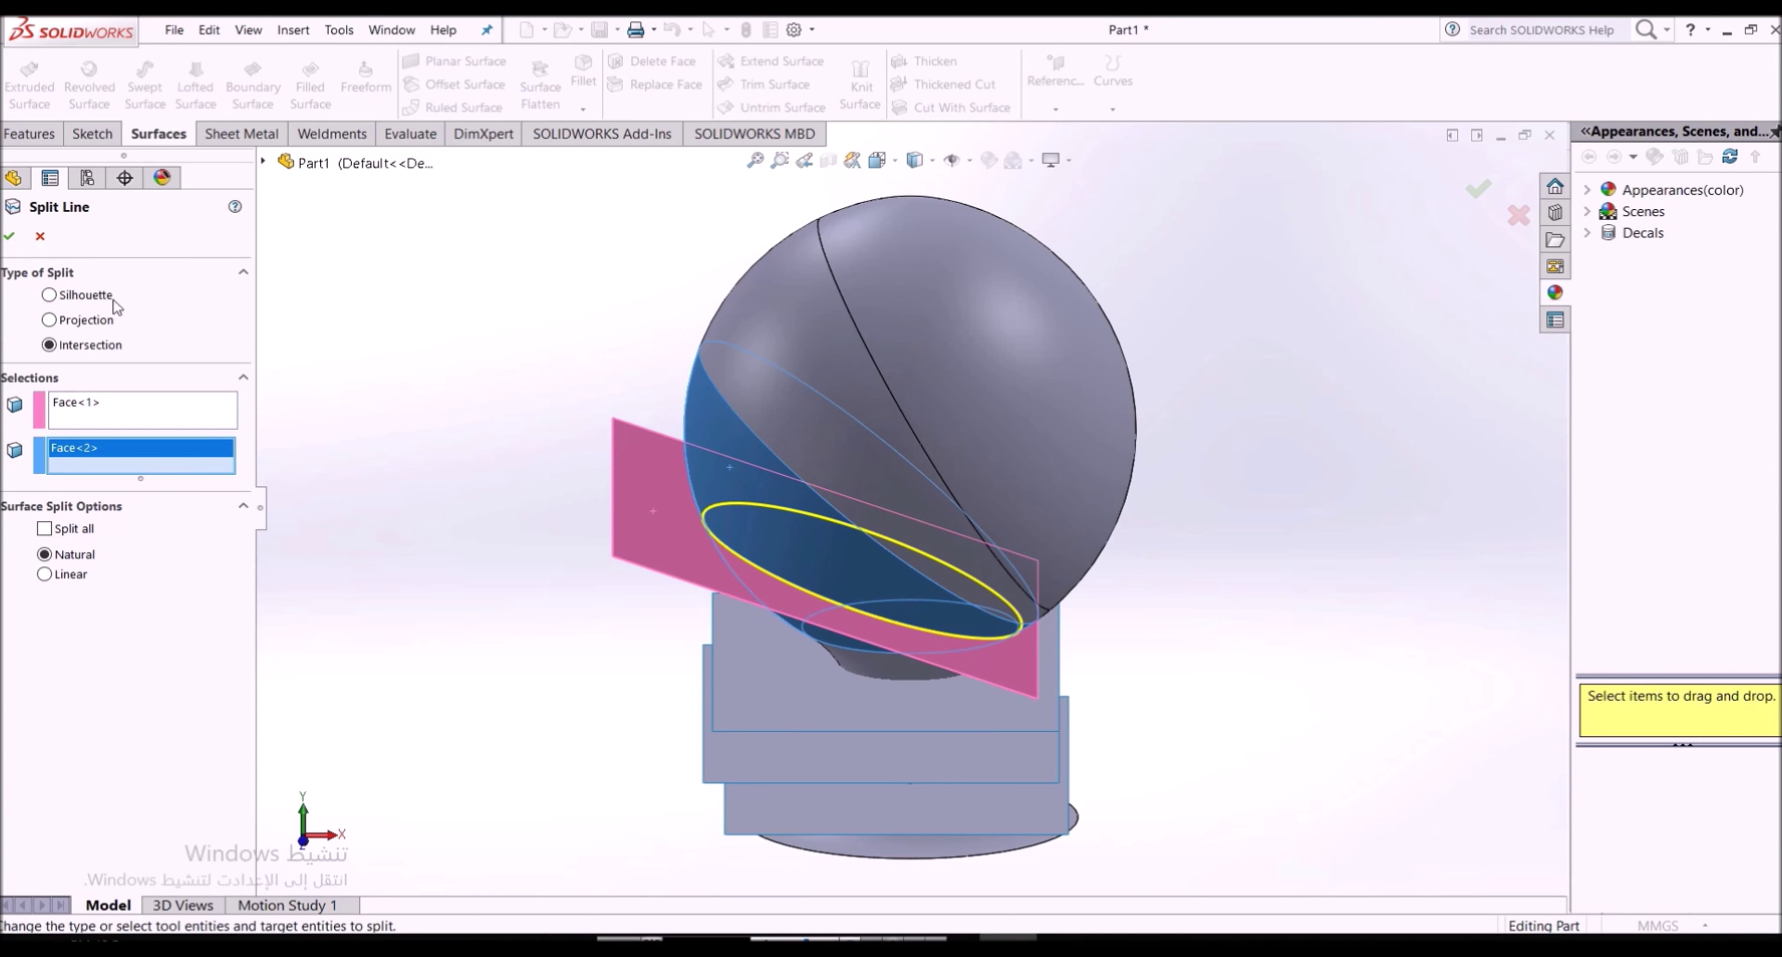
click(9, 237)
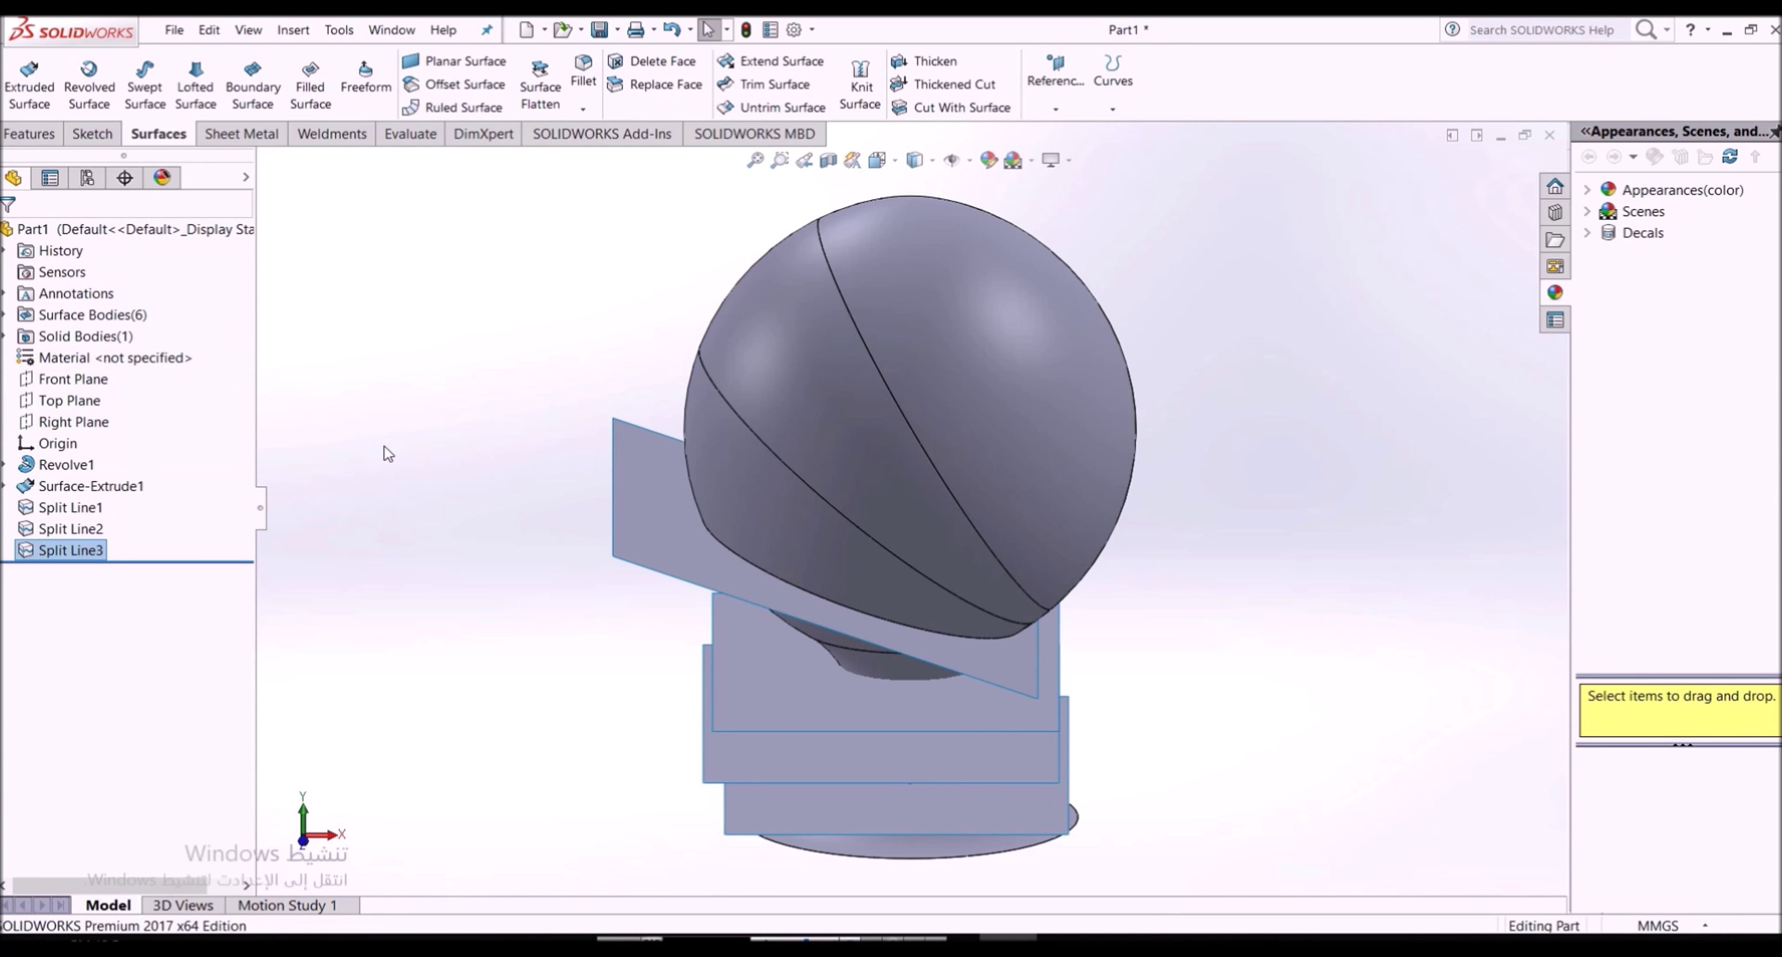
Split the neck face with the upper horizontal surface
click(1120, 106)
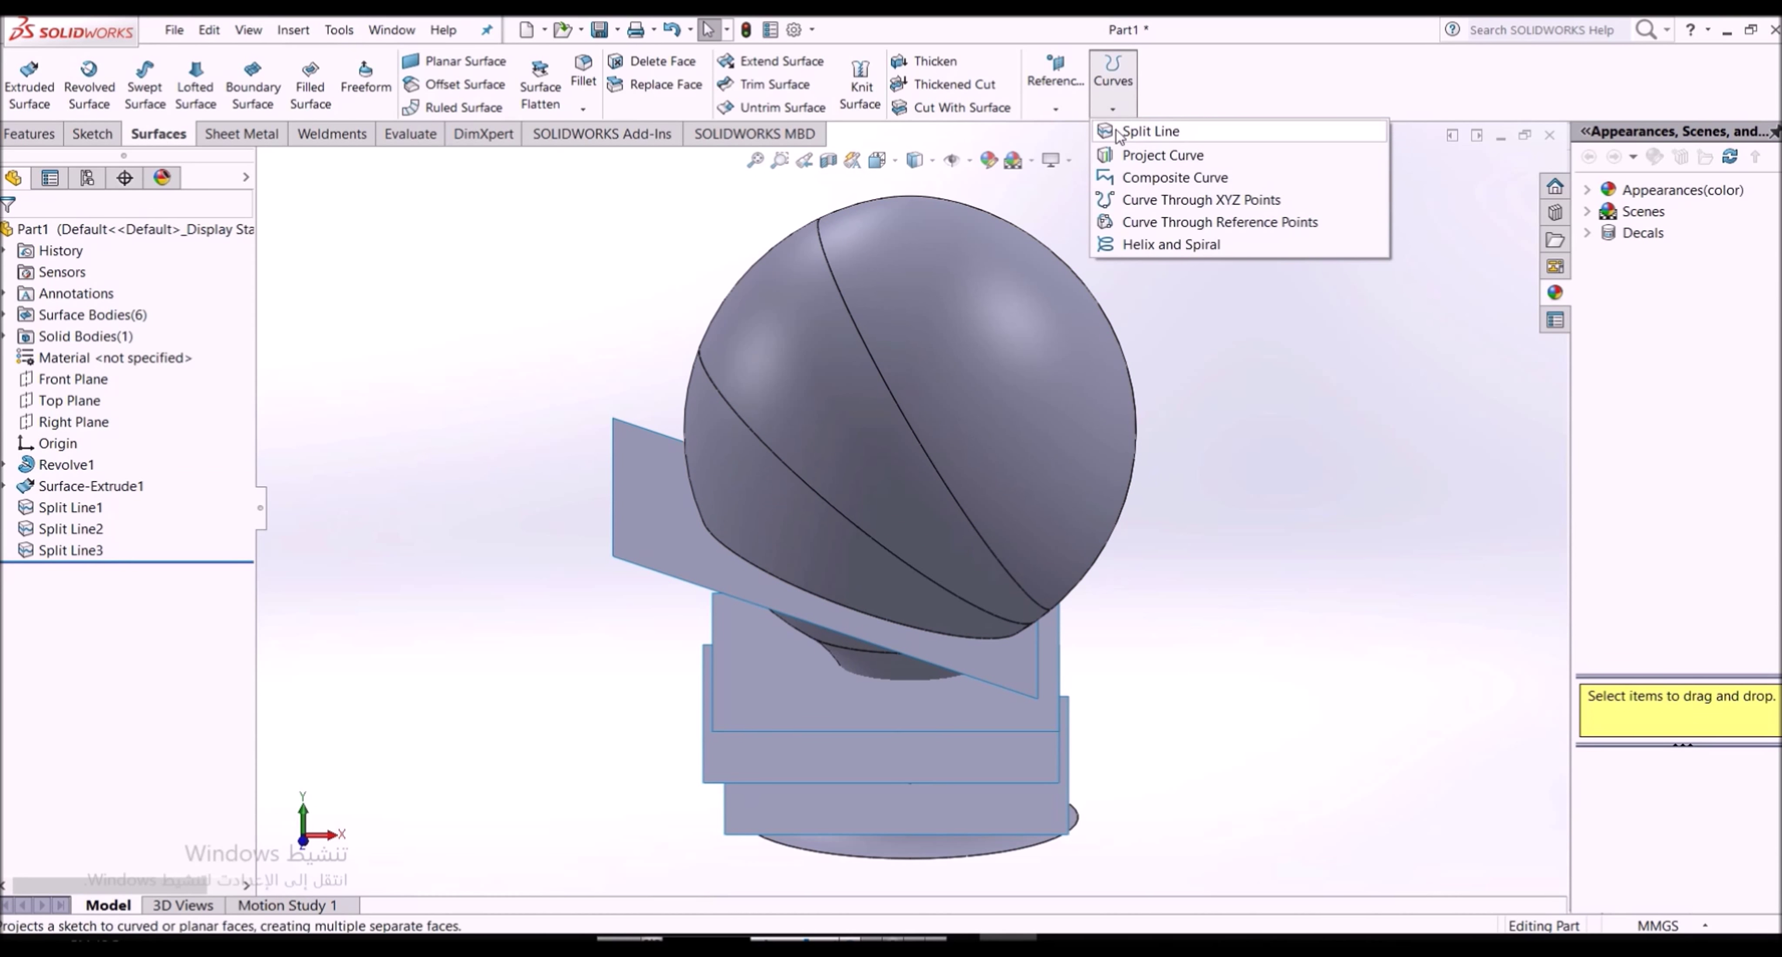
click(750, 676)
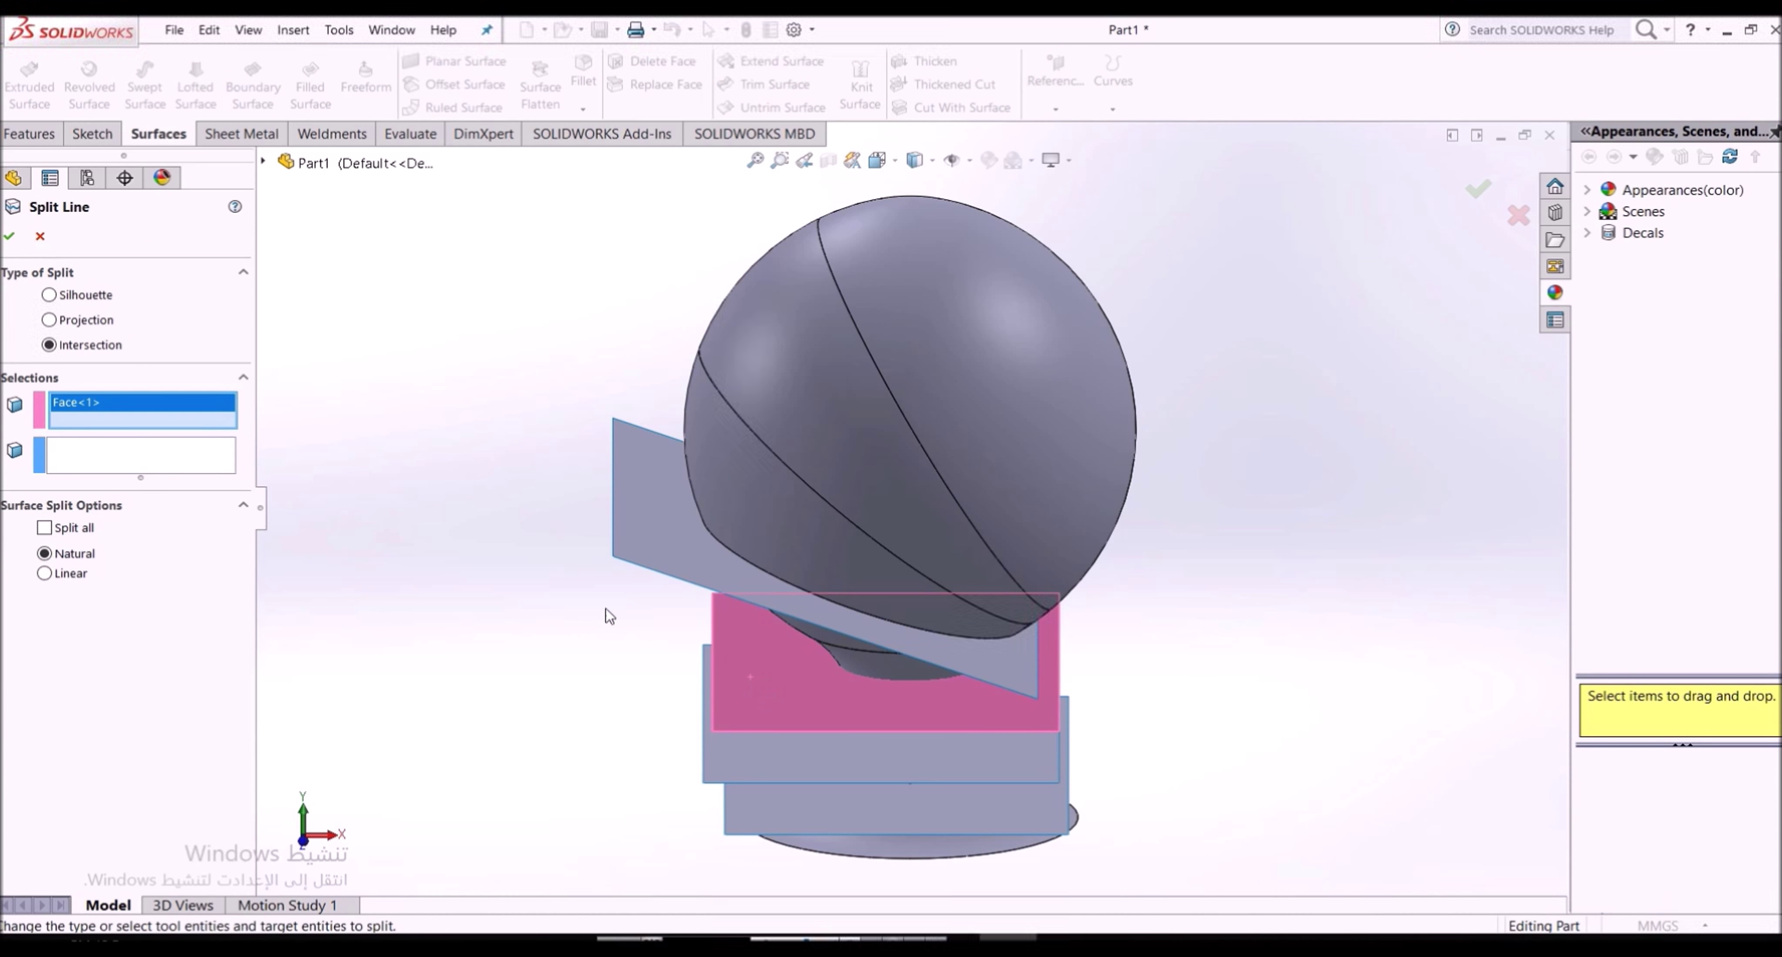
click(167, 456)
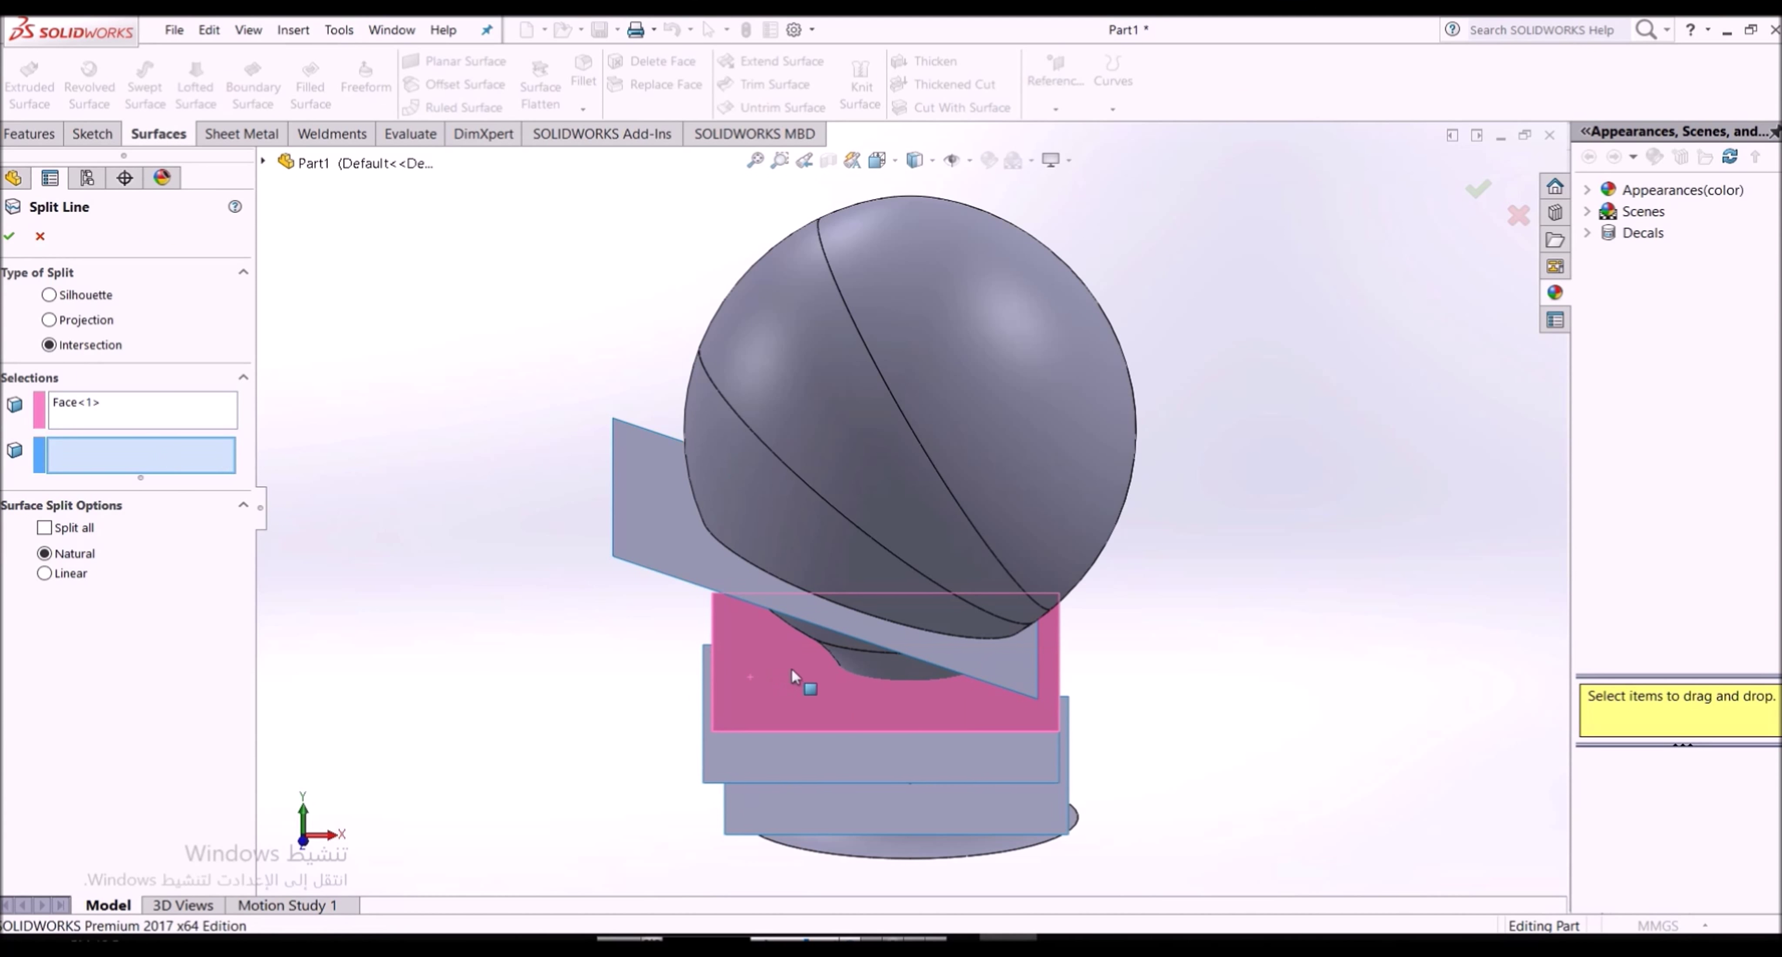
click(864, 653)
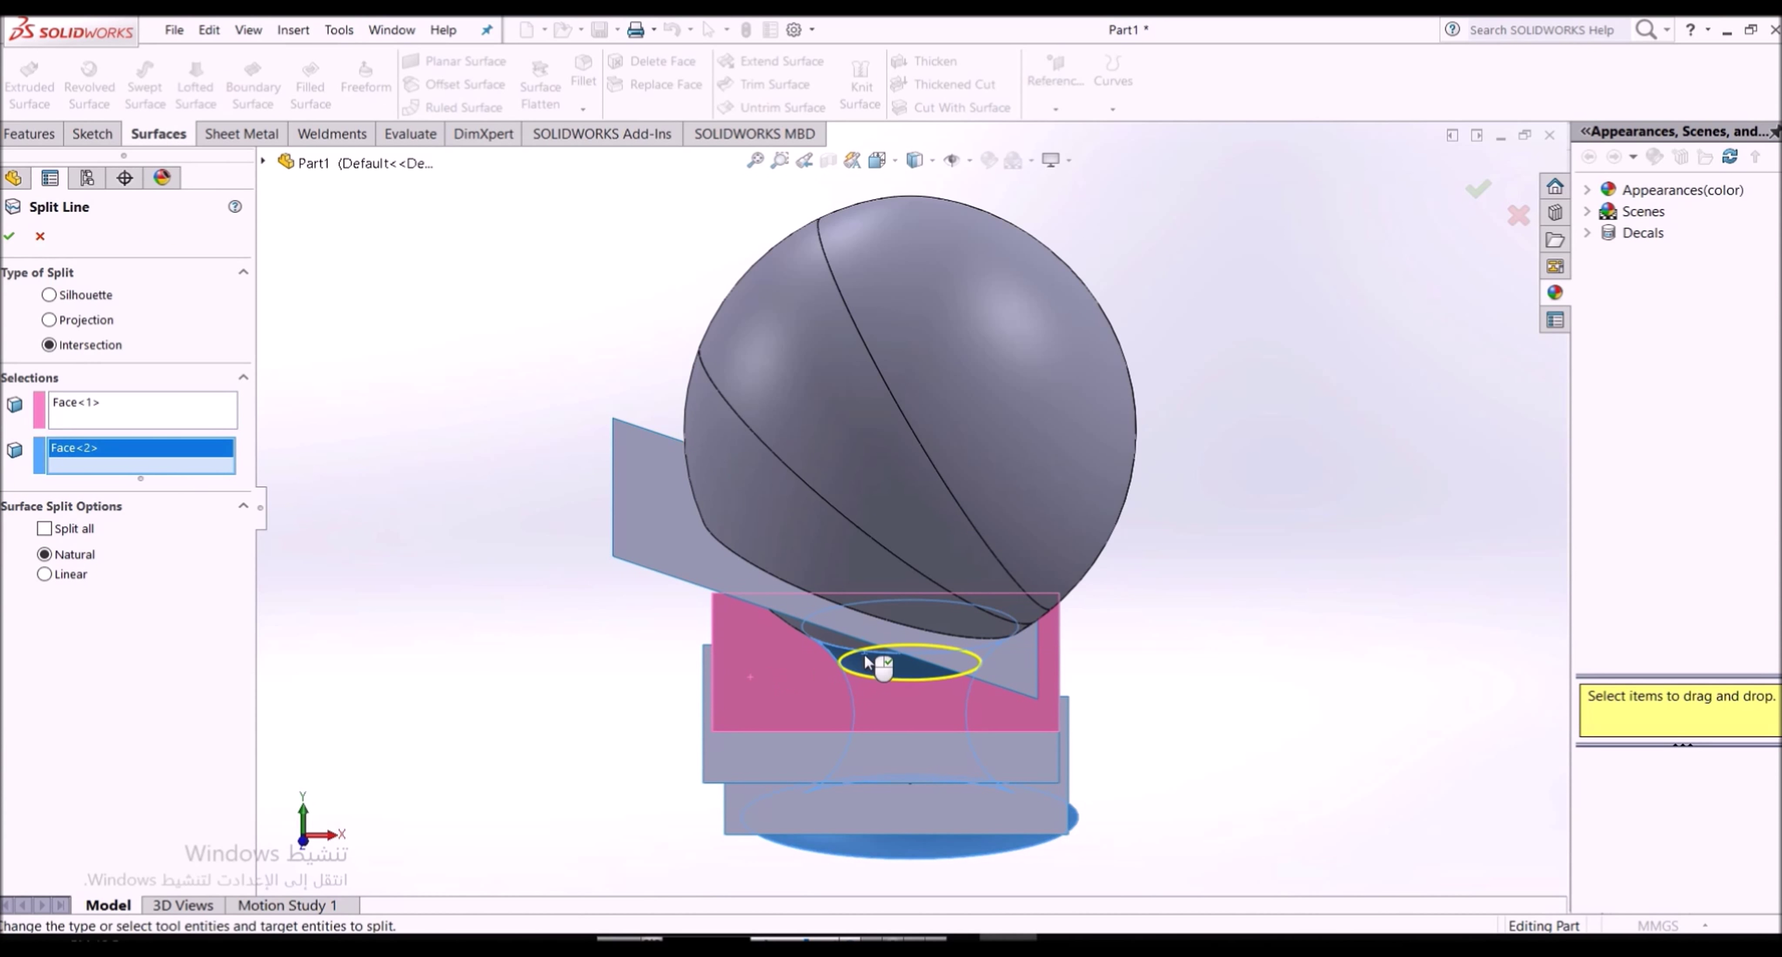
click(10, 237)
Hide the remaining slanted surface and the upper horizontal surface
click(671, 508)
click(784, 456)
click(748, 679)
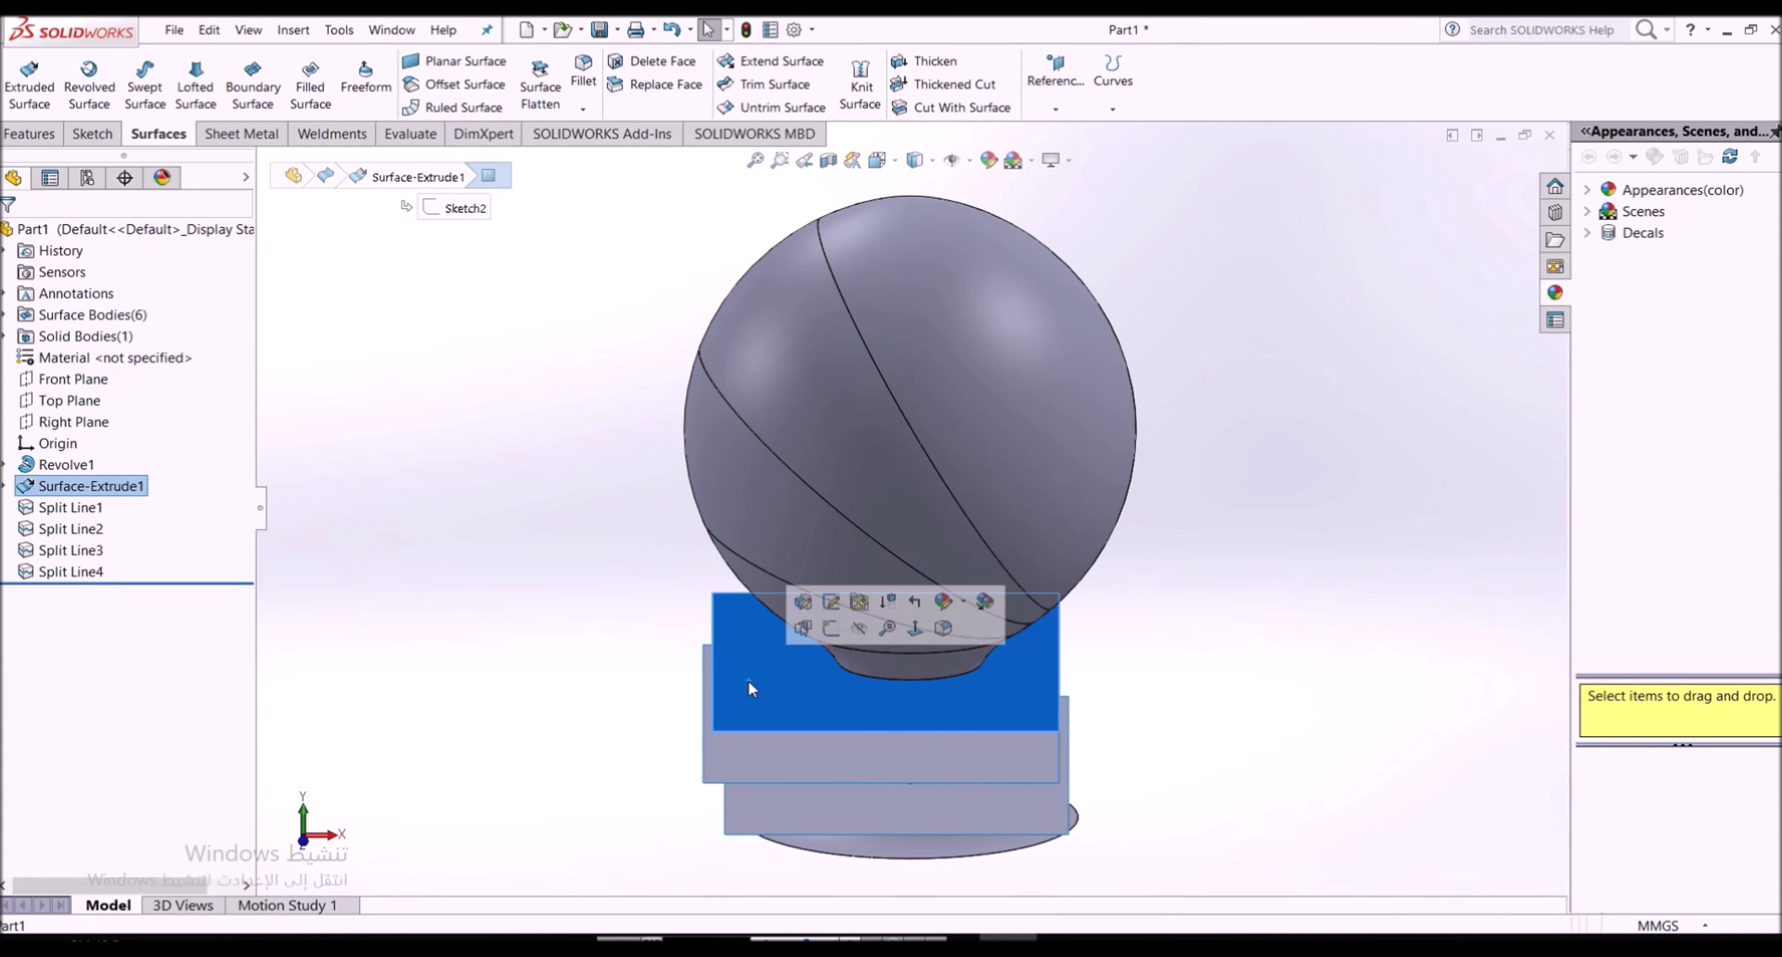
click(860, 629)
Split the neck face again with the middle horizontal surface
click(1111, 104)
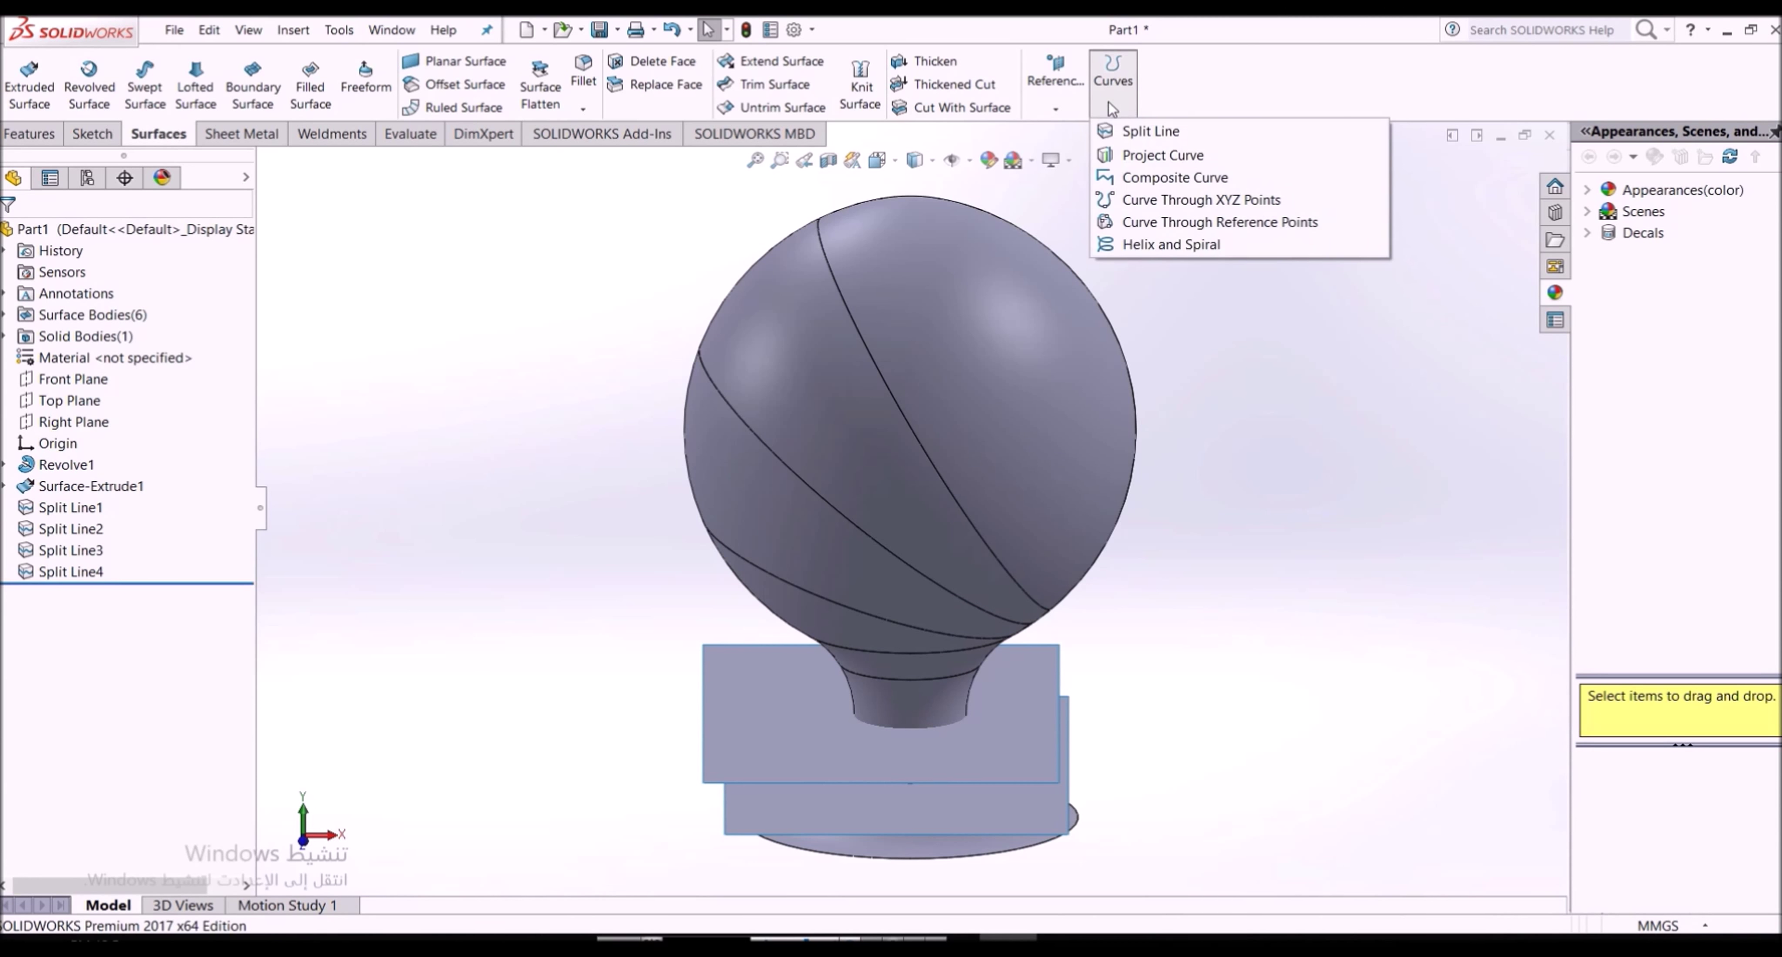
click(1150, 131)
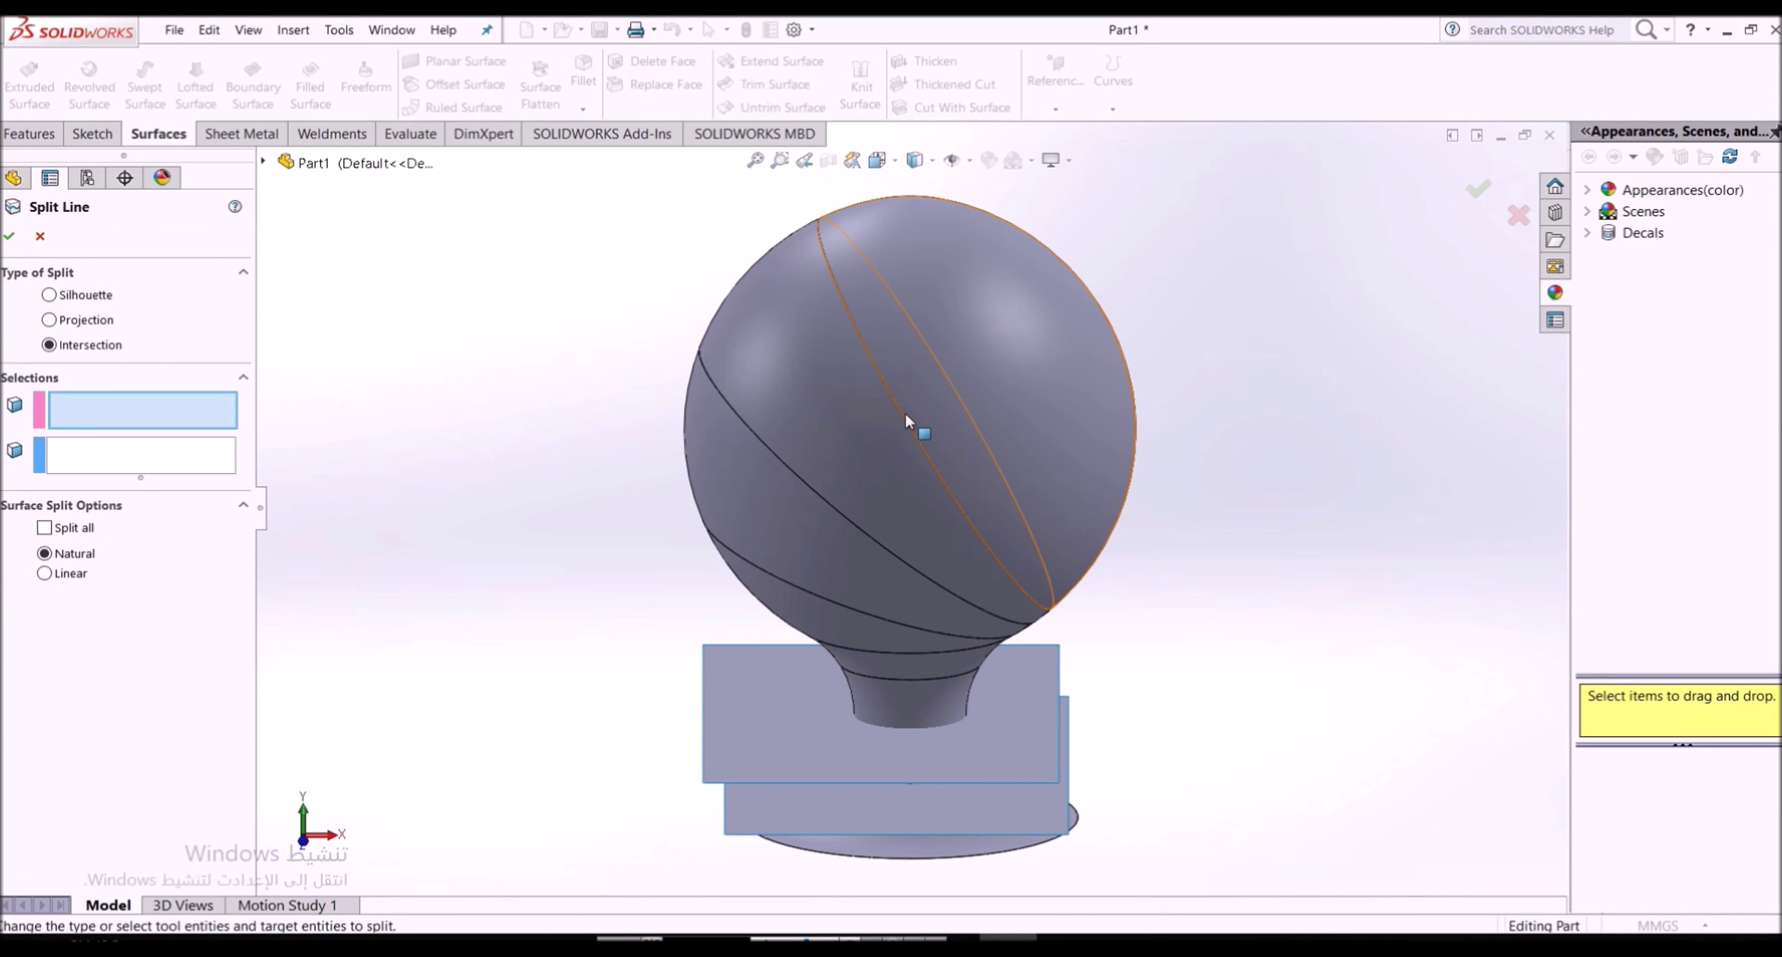
click(770, 684)
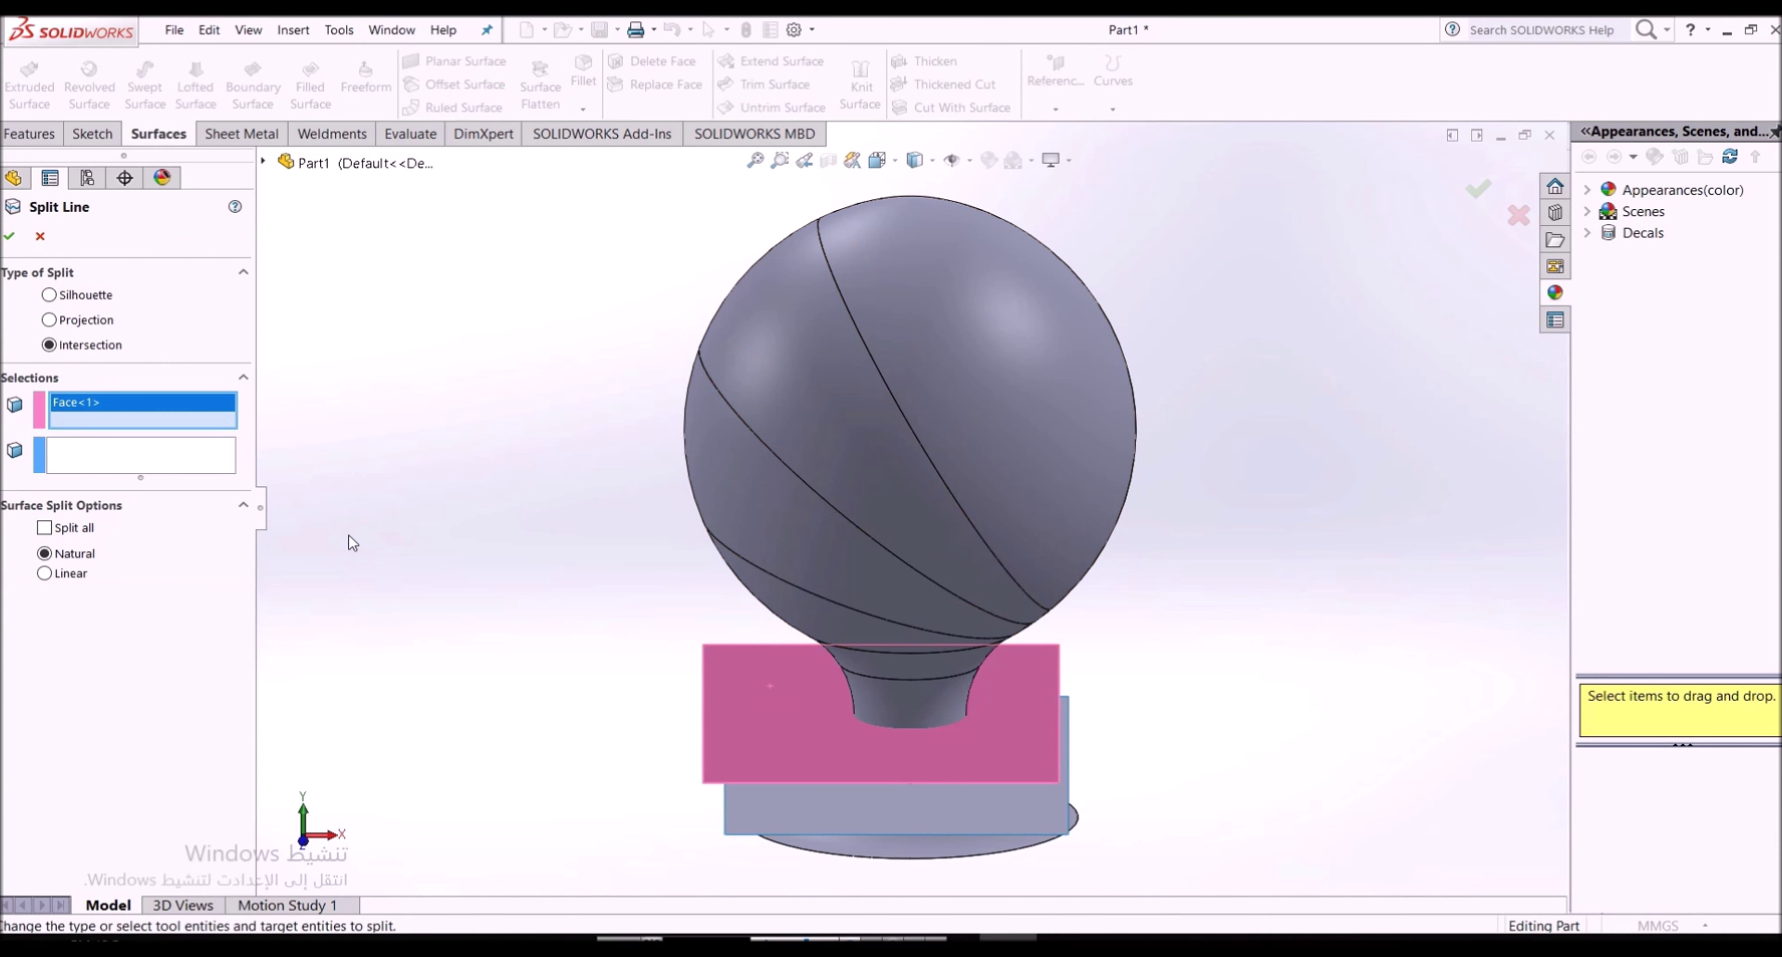
click(185, 461)
click(897, 712)
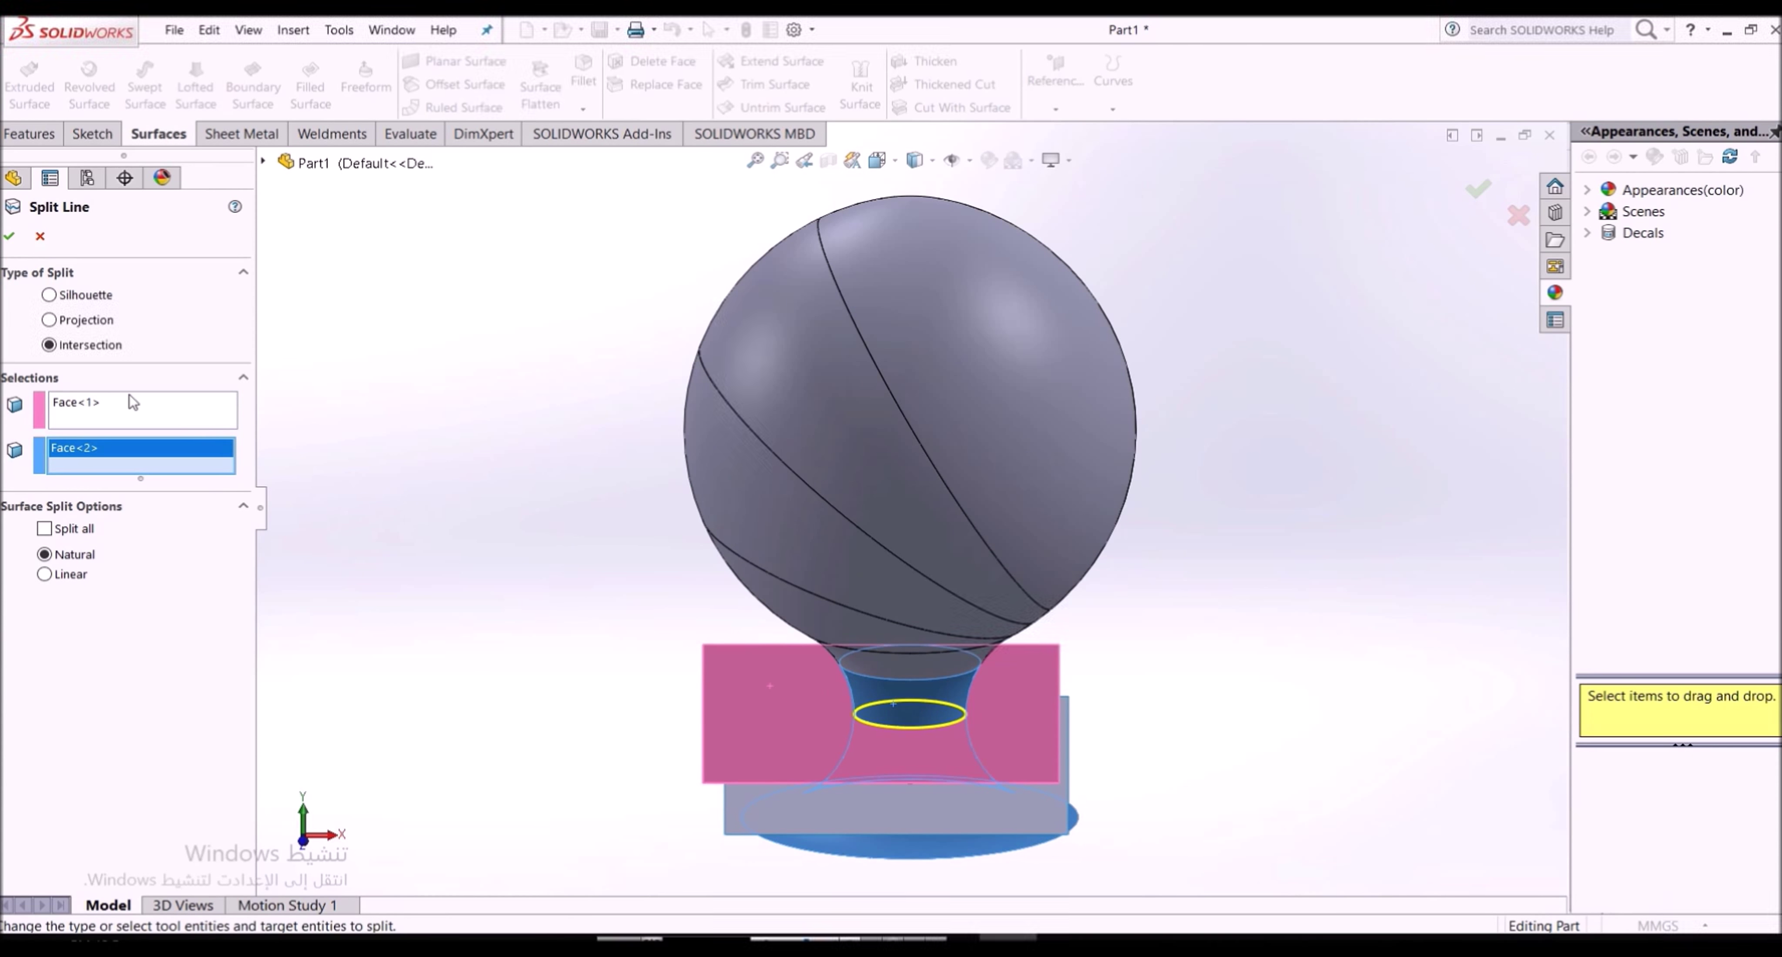
click(10, 236)
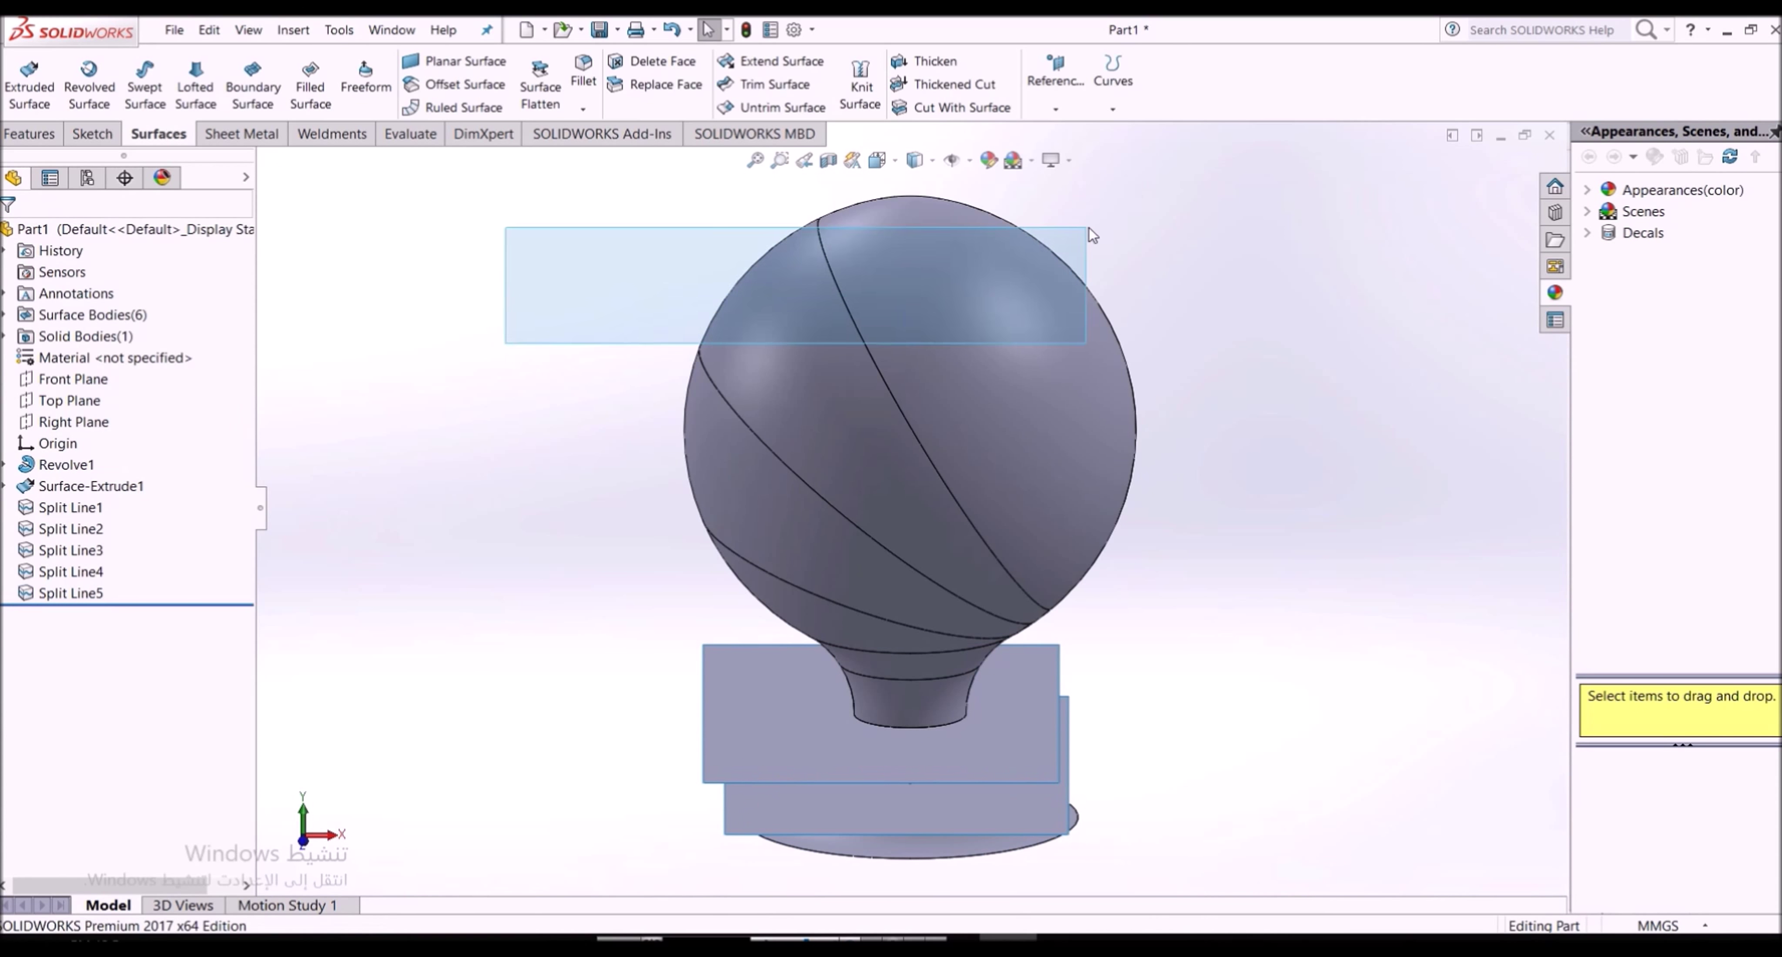
Split the lower neck face with the lowest horizontal surface, creating Split Line6
click(1113, 104)
click(1125, 128)
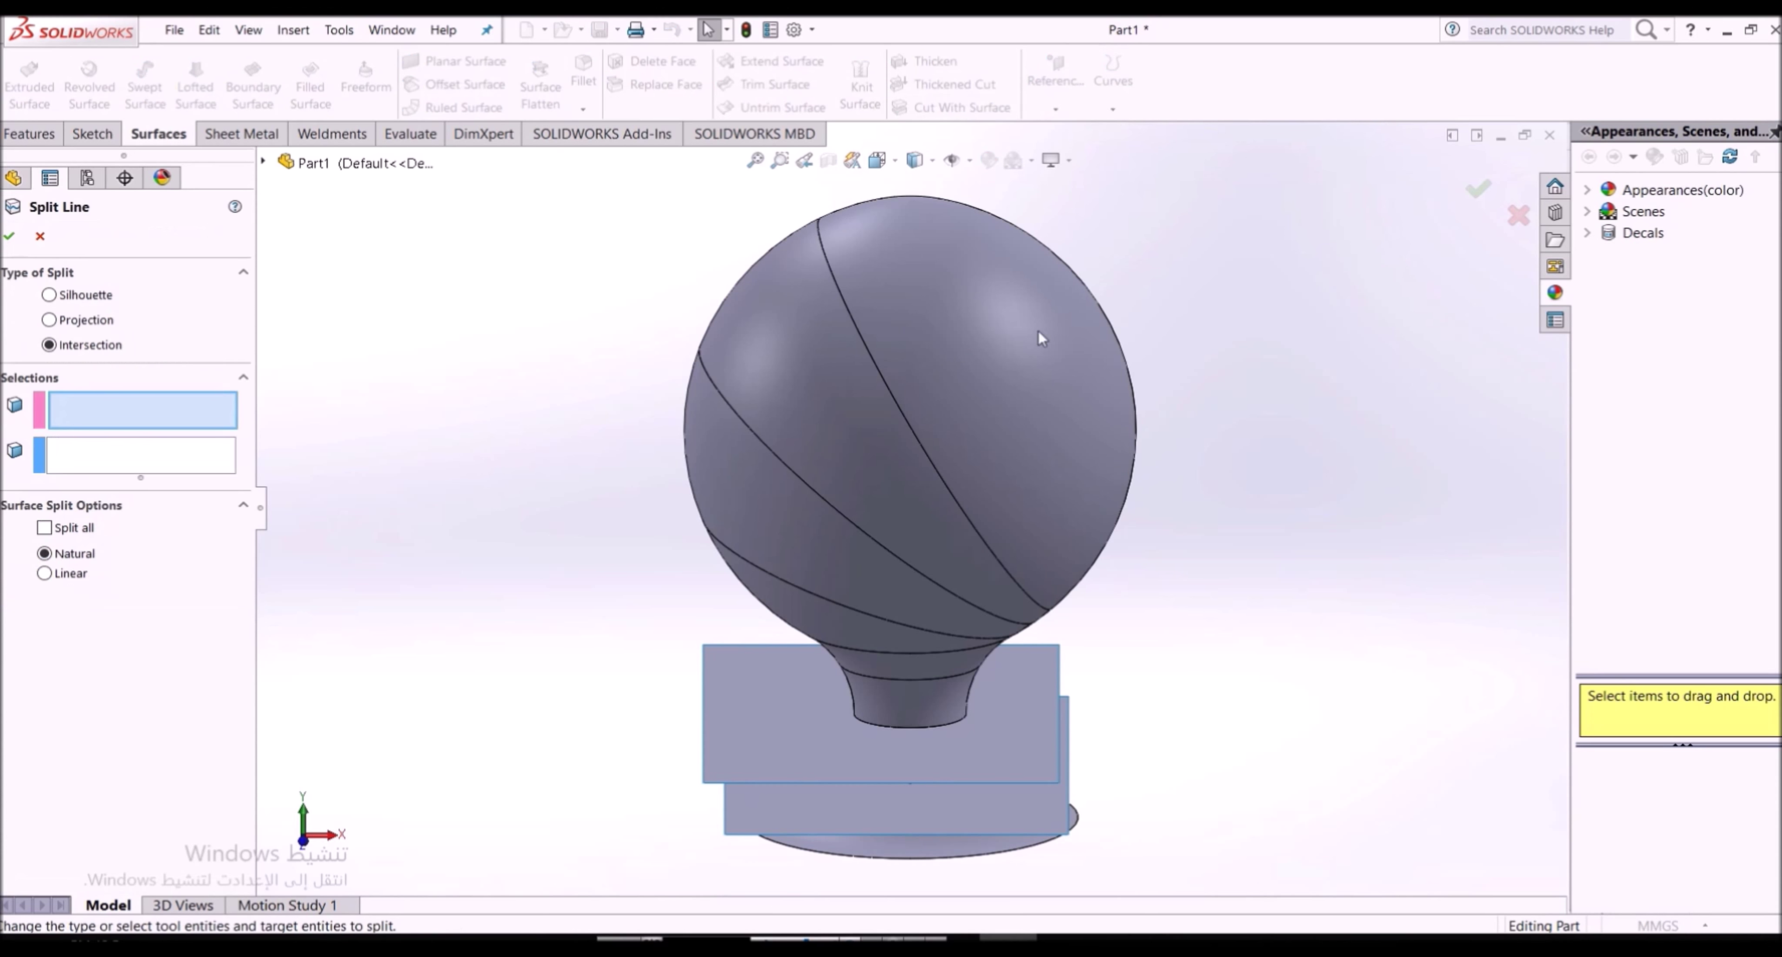
click(799, 814)
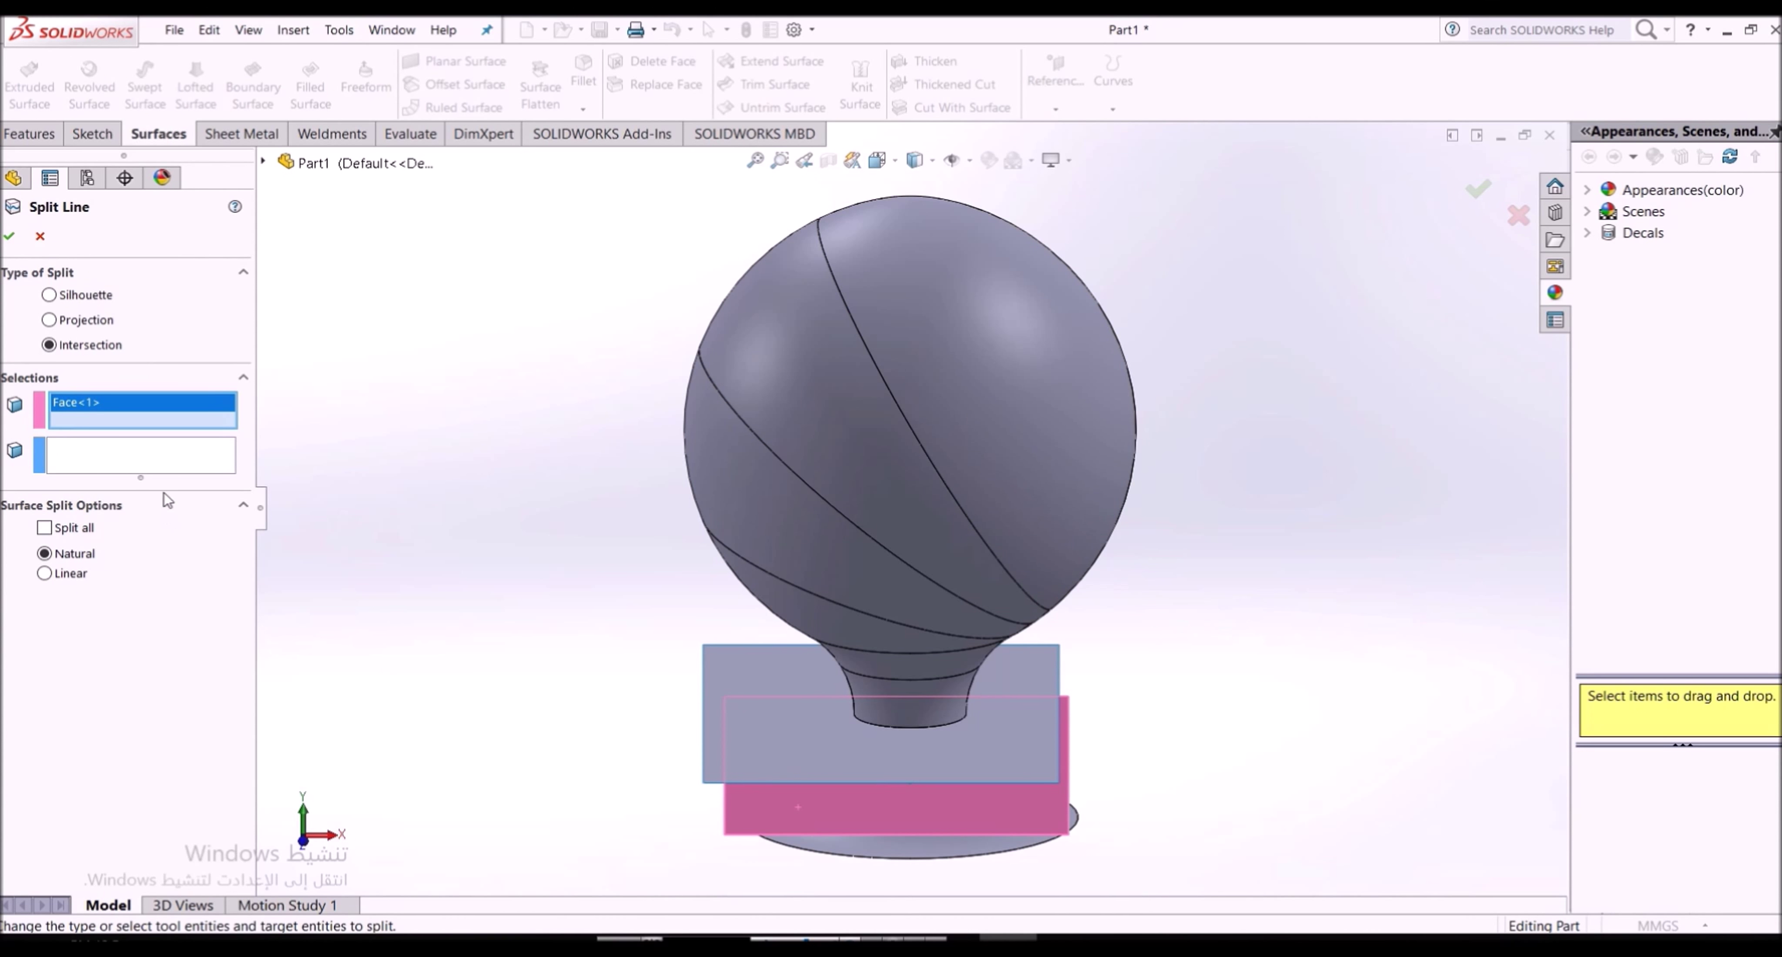
click(164, 448)
key(ctrl+1)
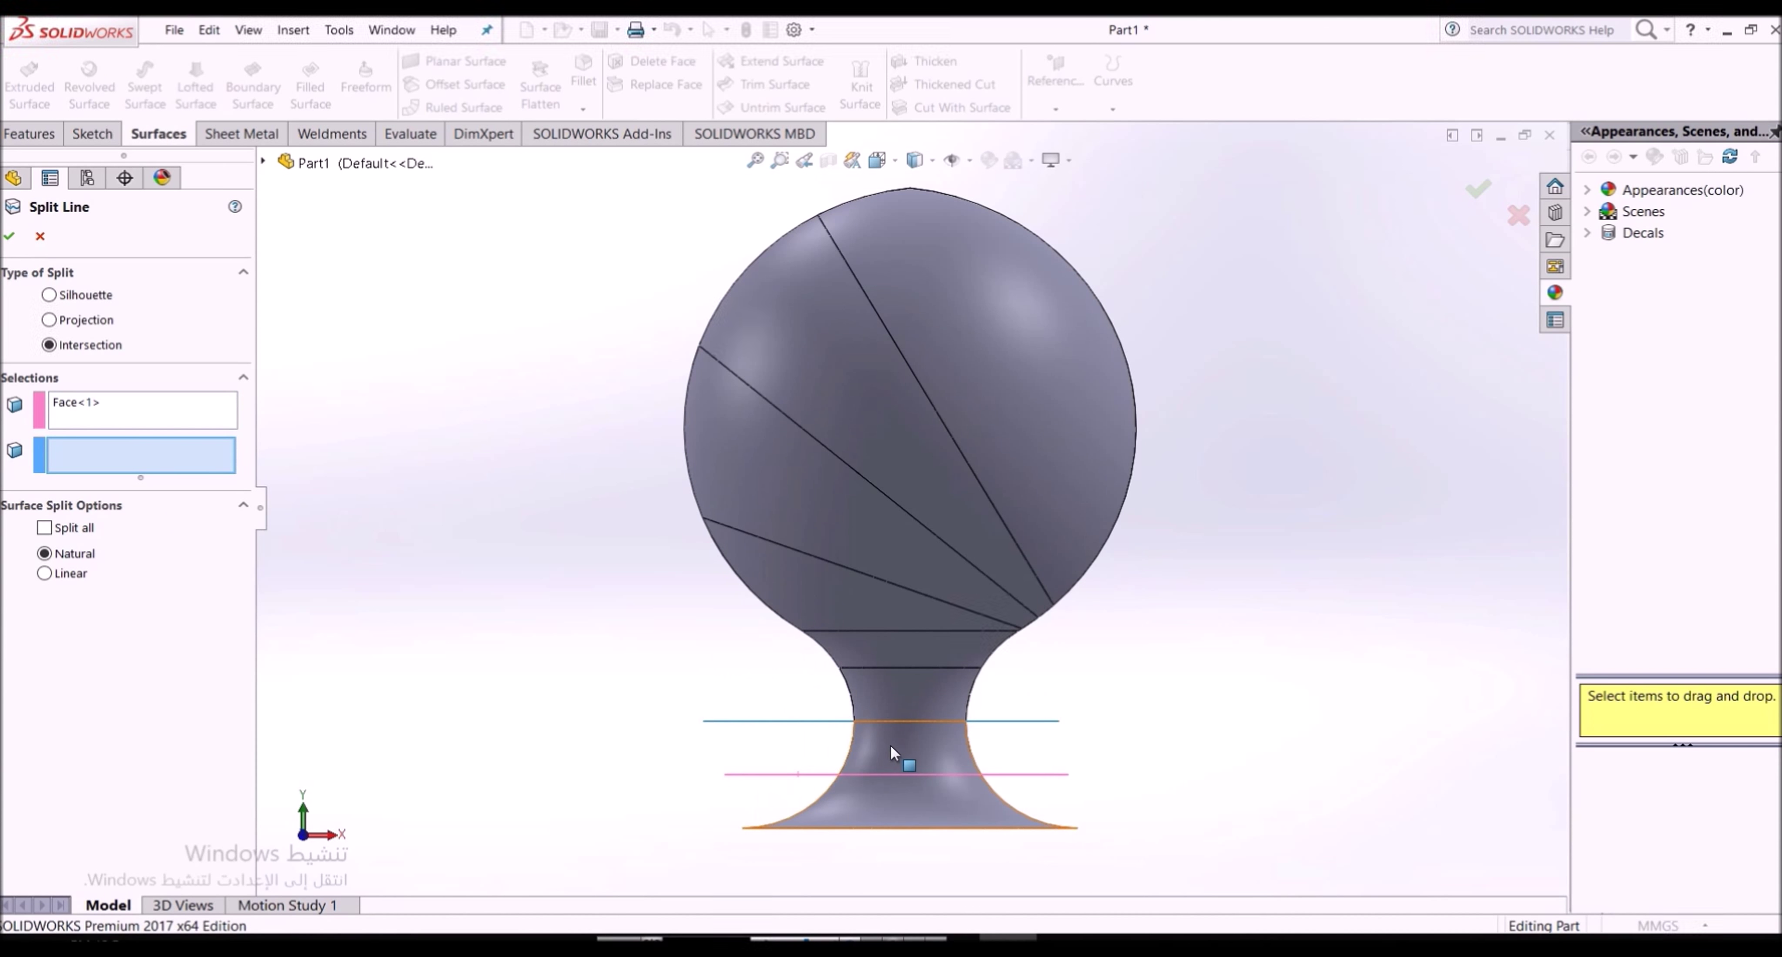
click(890, 743)
click(8, 237)
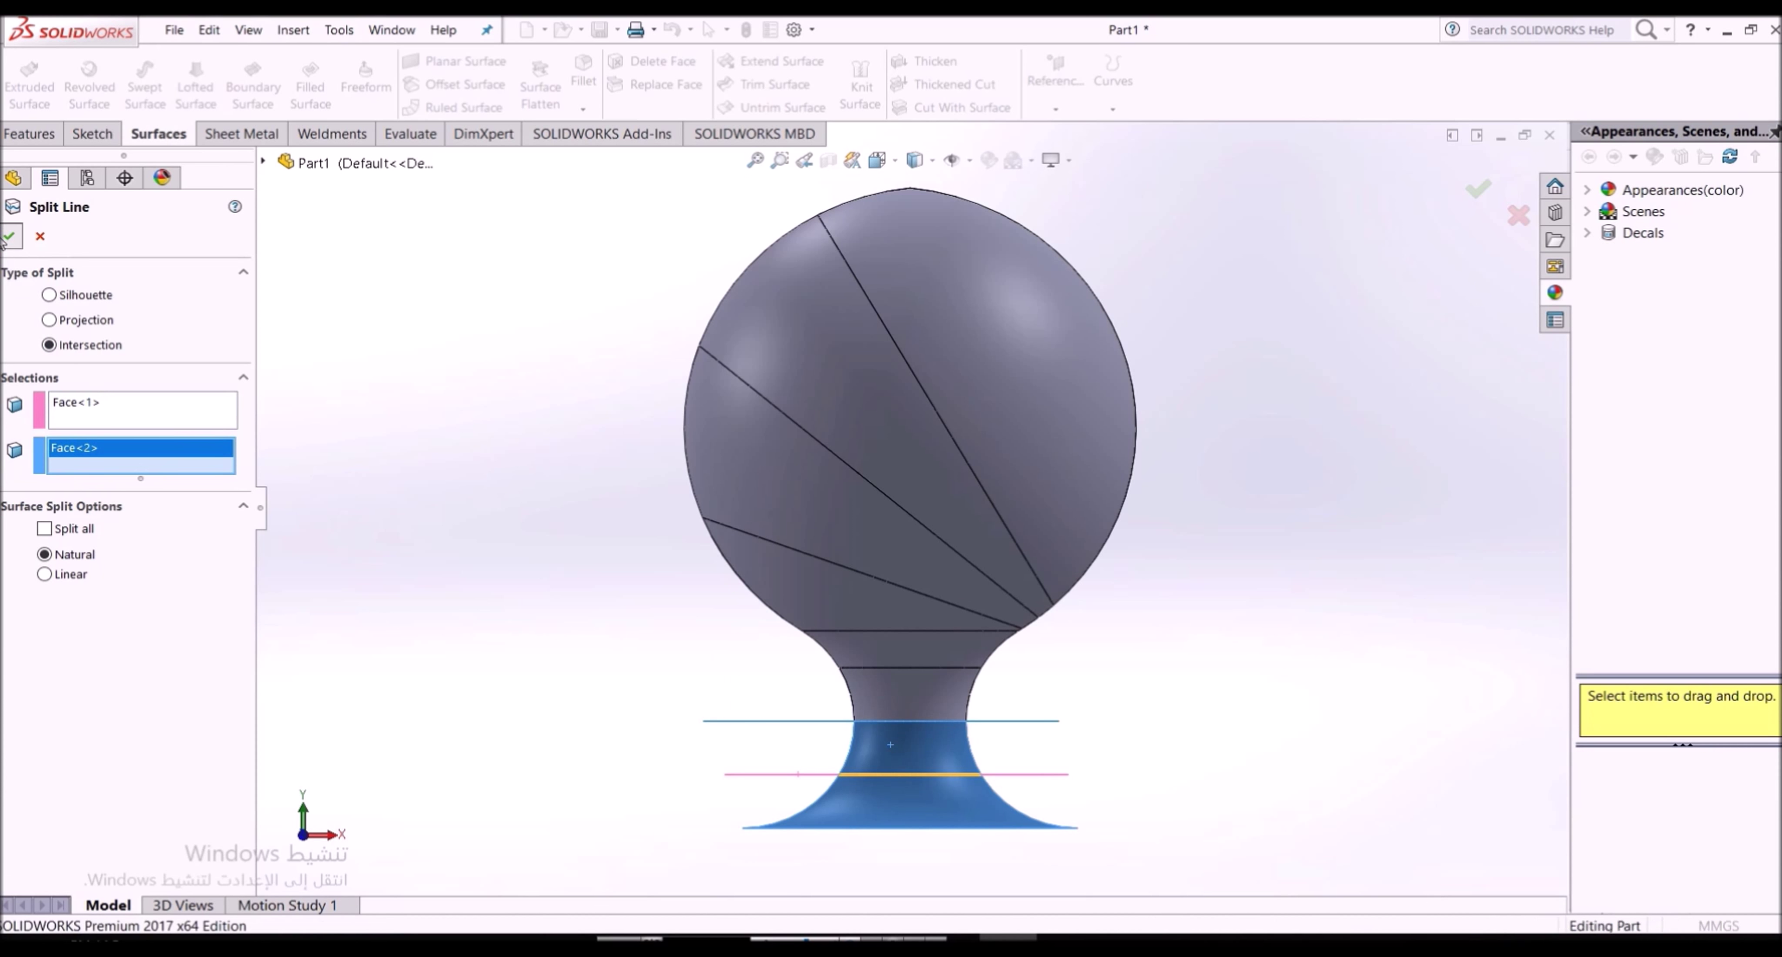
Hide the extruded cutting surface Surface-Extrude1
middle_drag(429, 429, 660, 673)
click(743, 732)
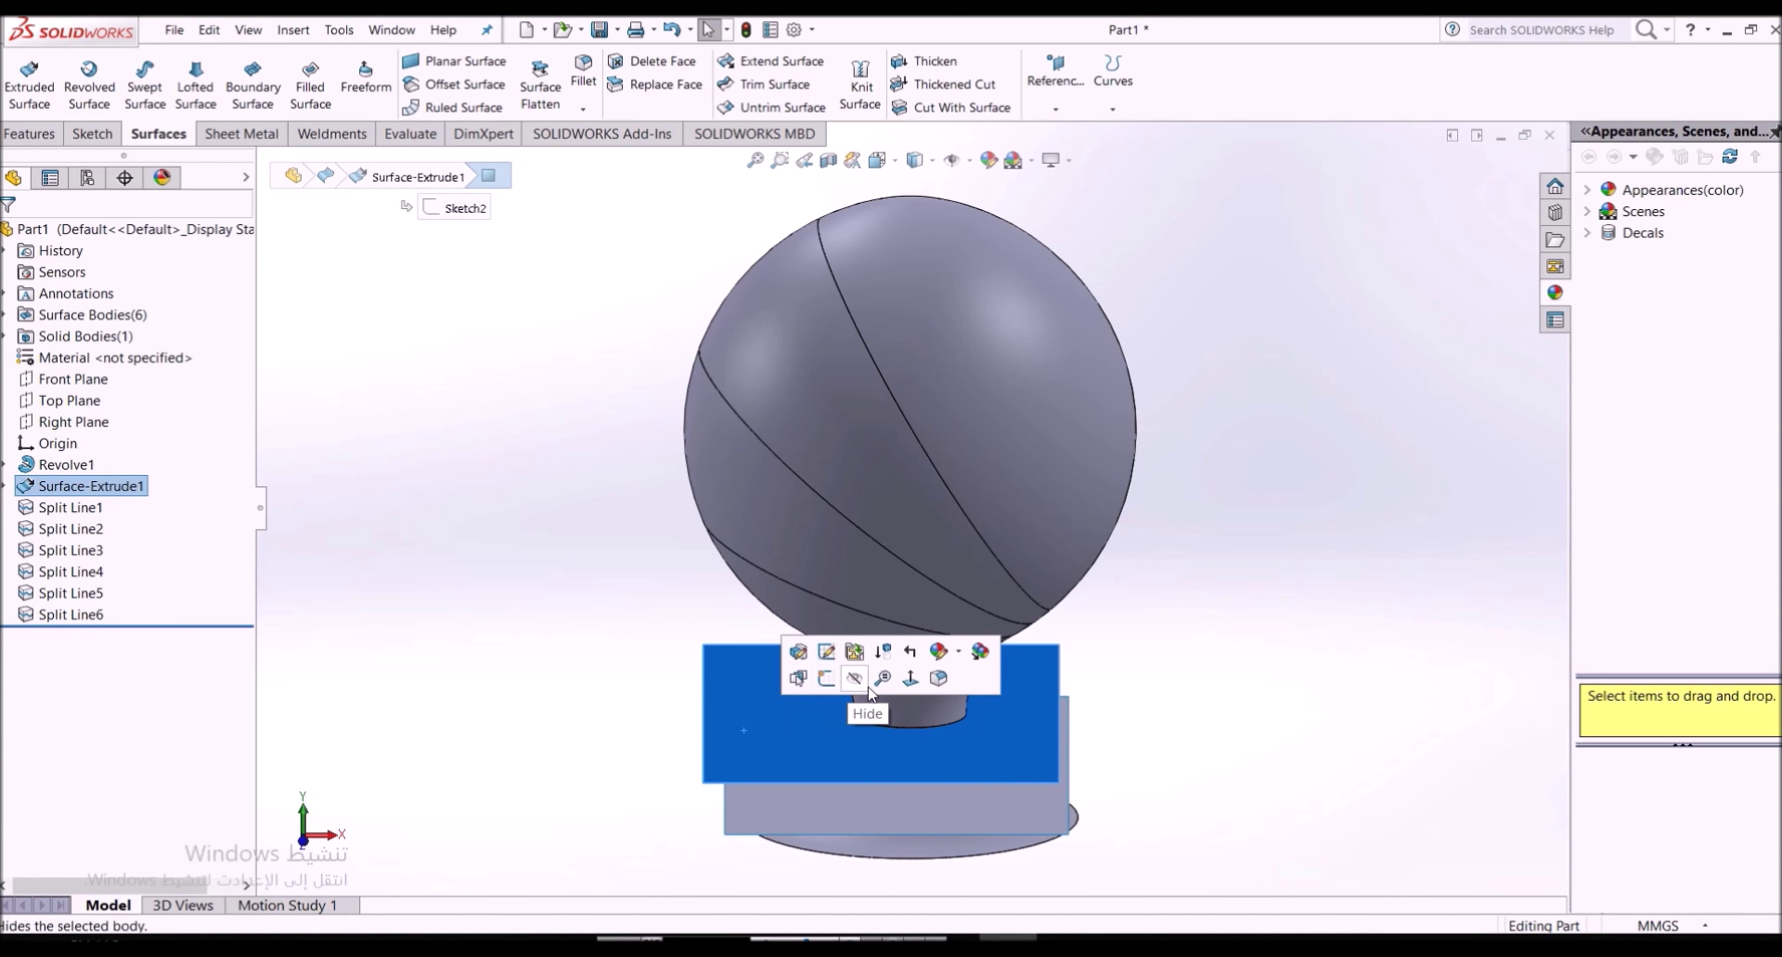
click(764, 818)
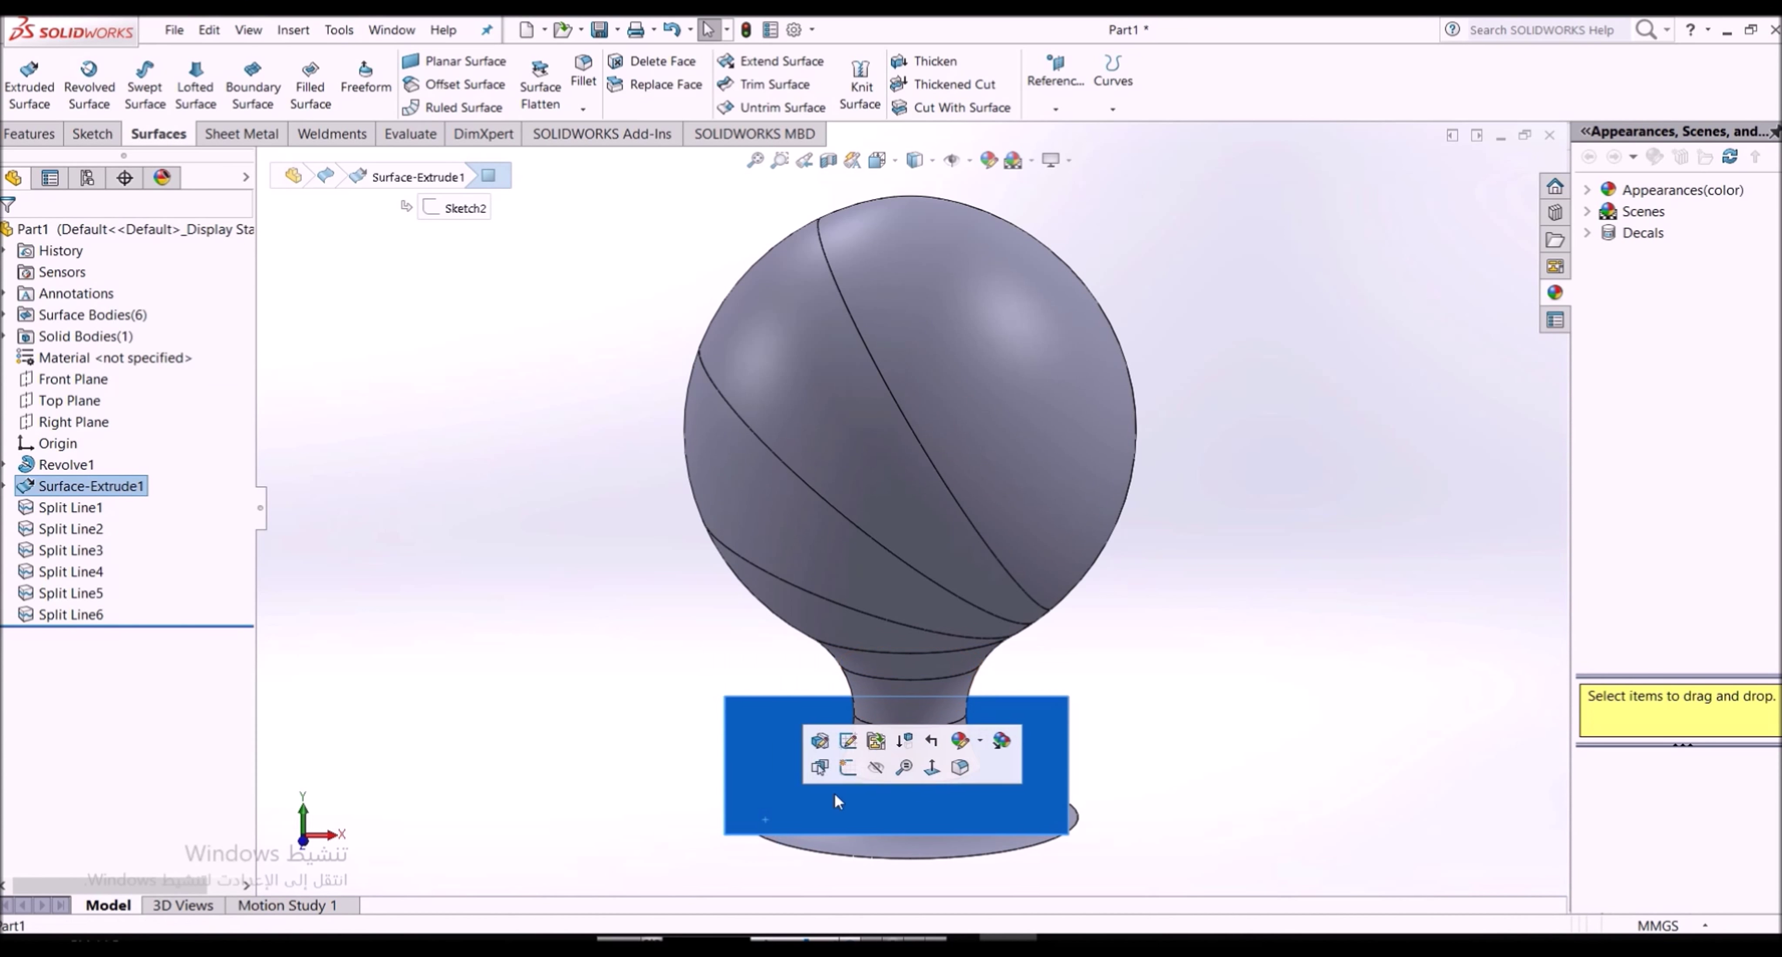
click(876, 767)
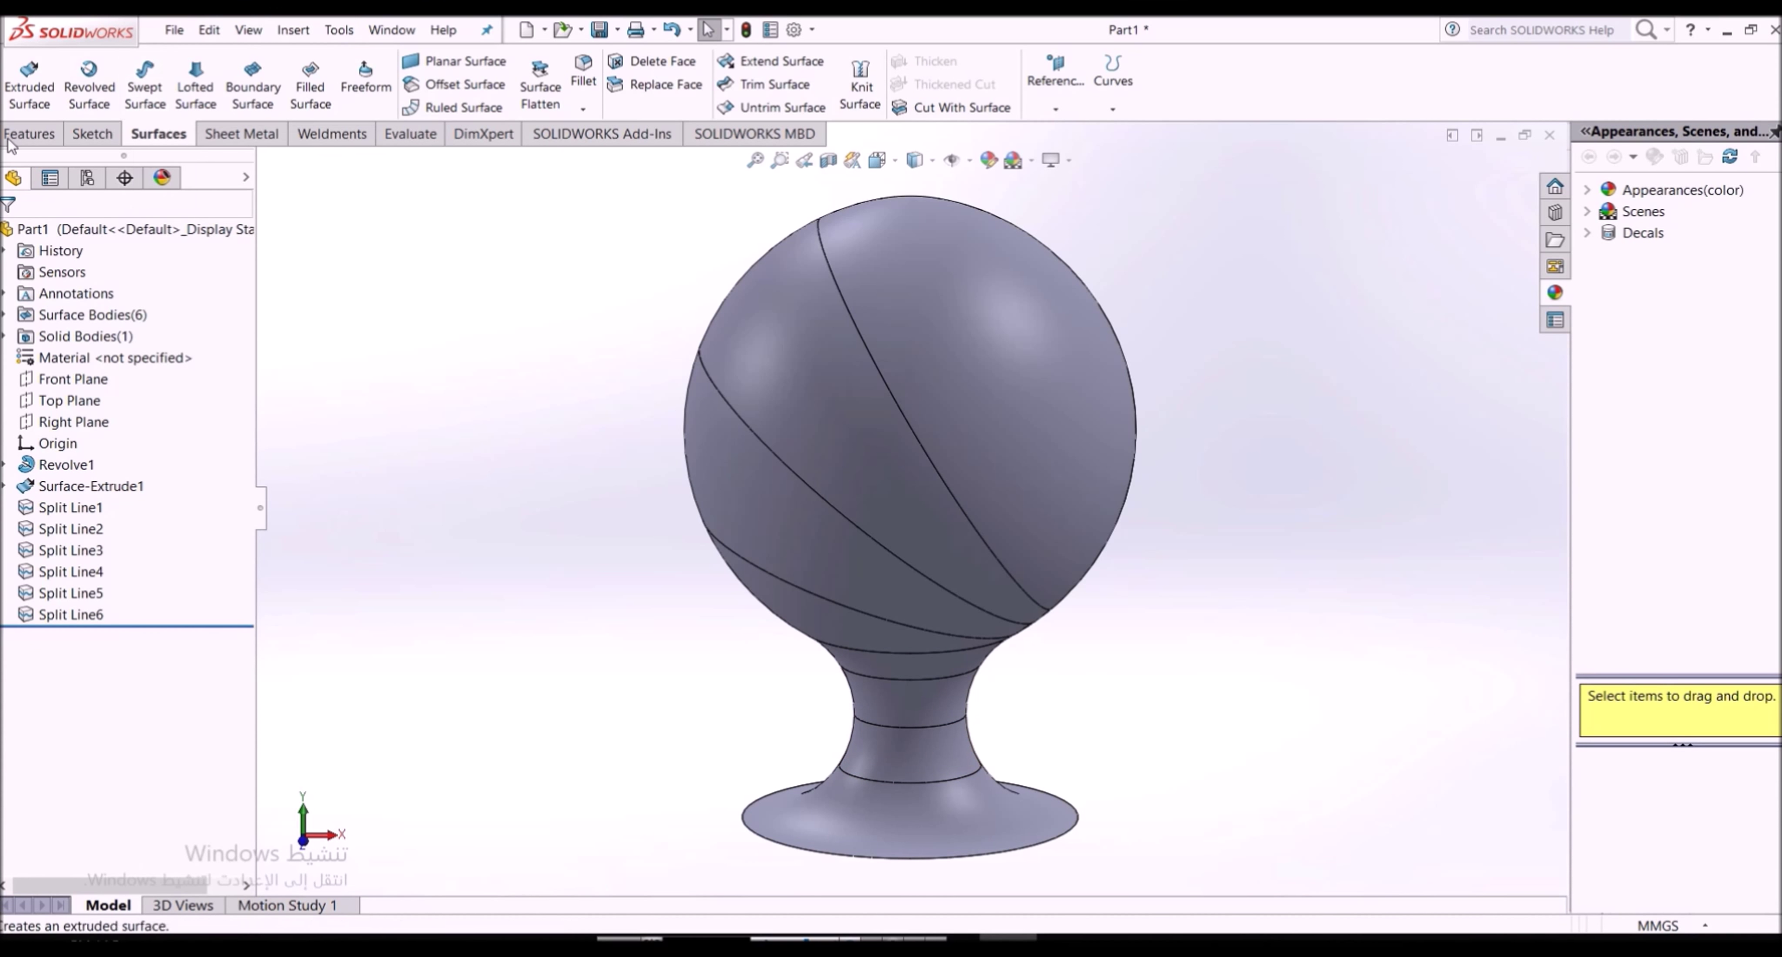
click(31, 134)
Sweep a 5 mm circular-profile tube along the long sphere split curve
click(166, 63)
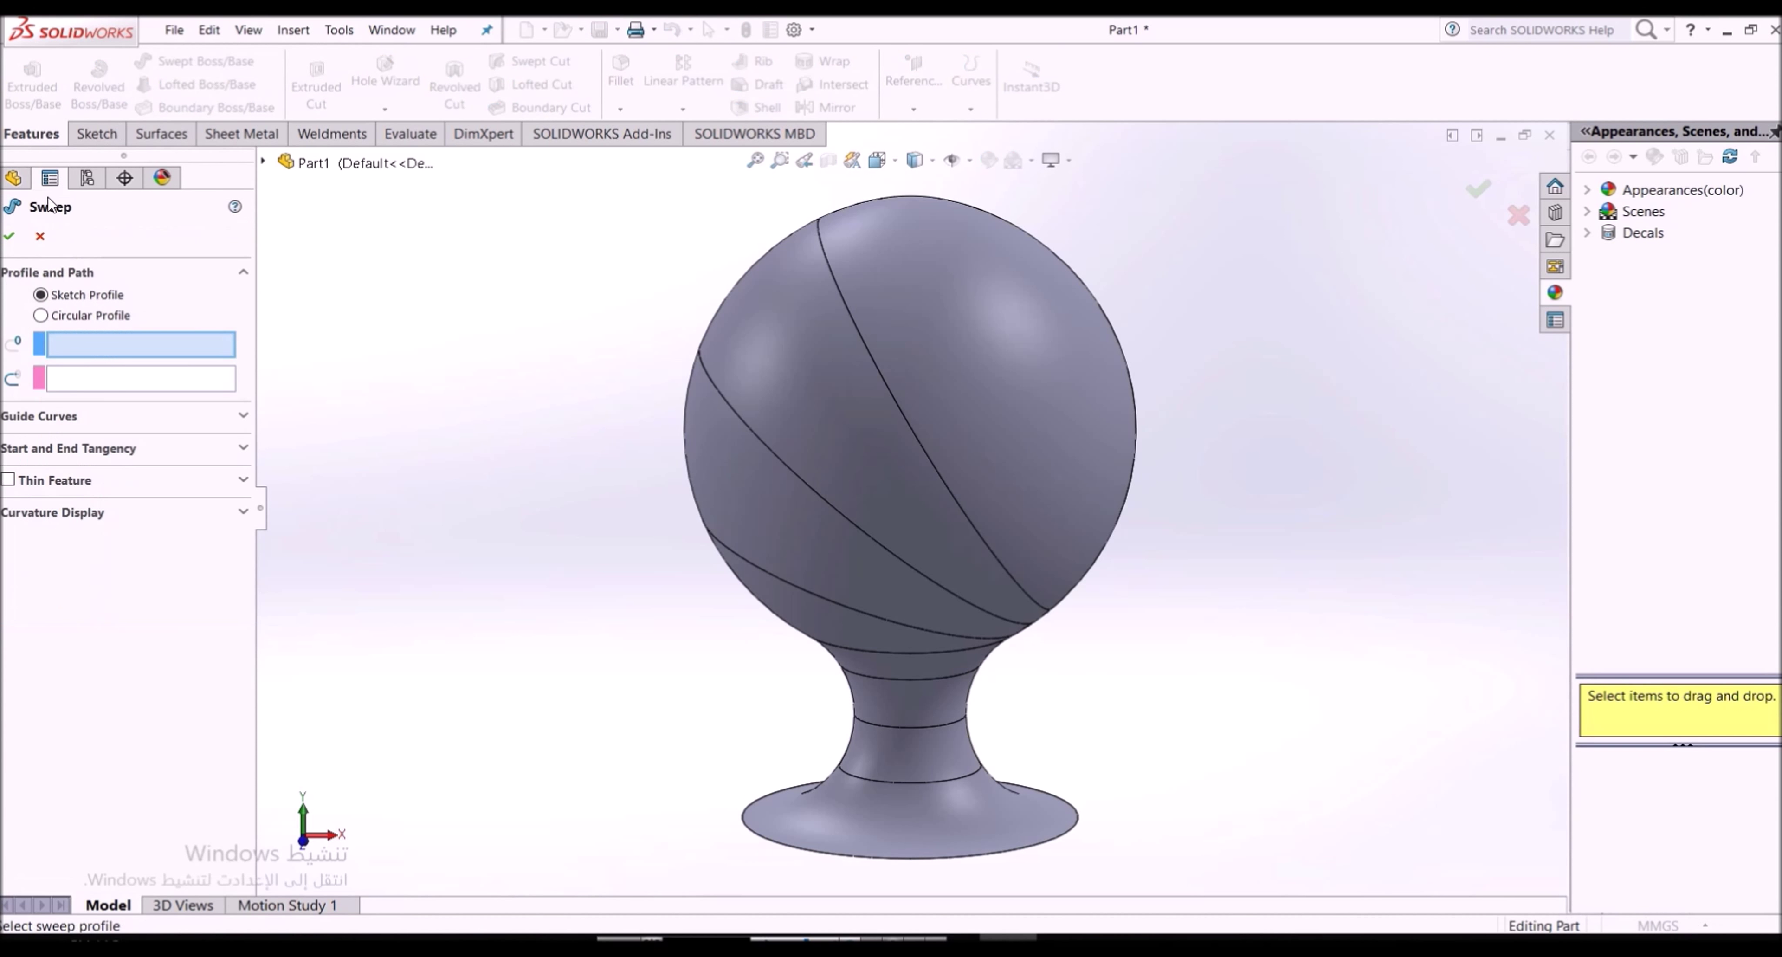
click(62, 317)
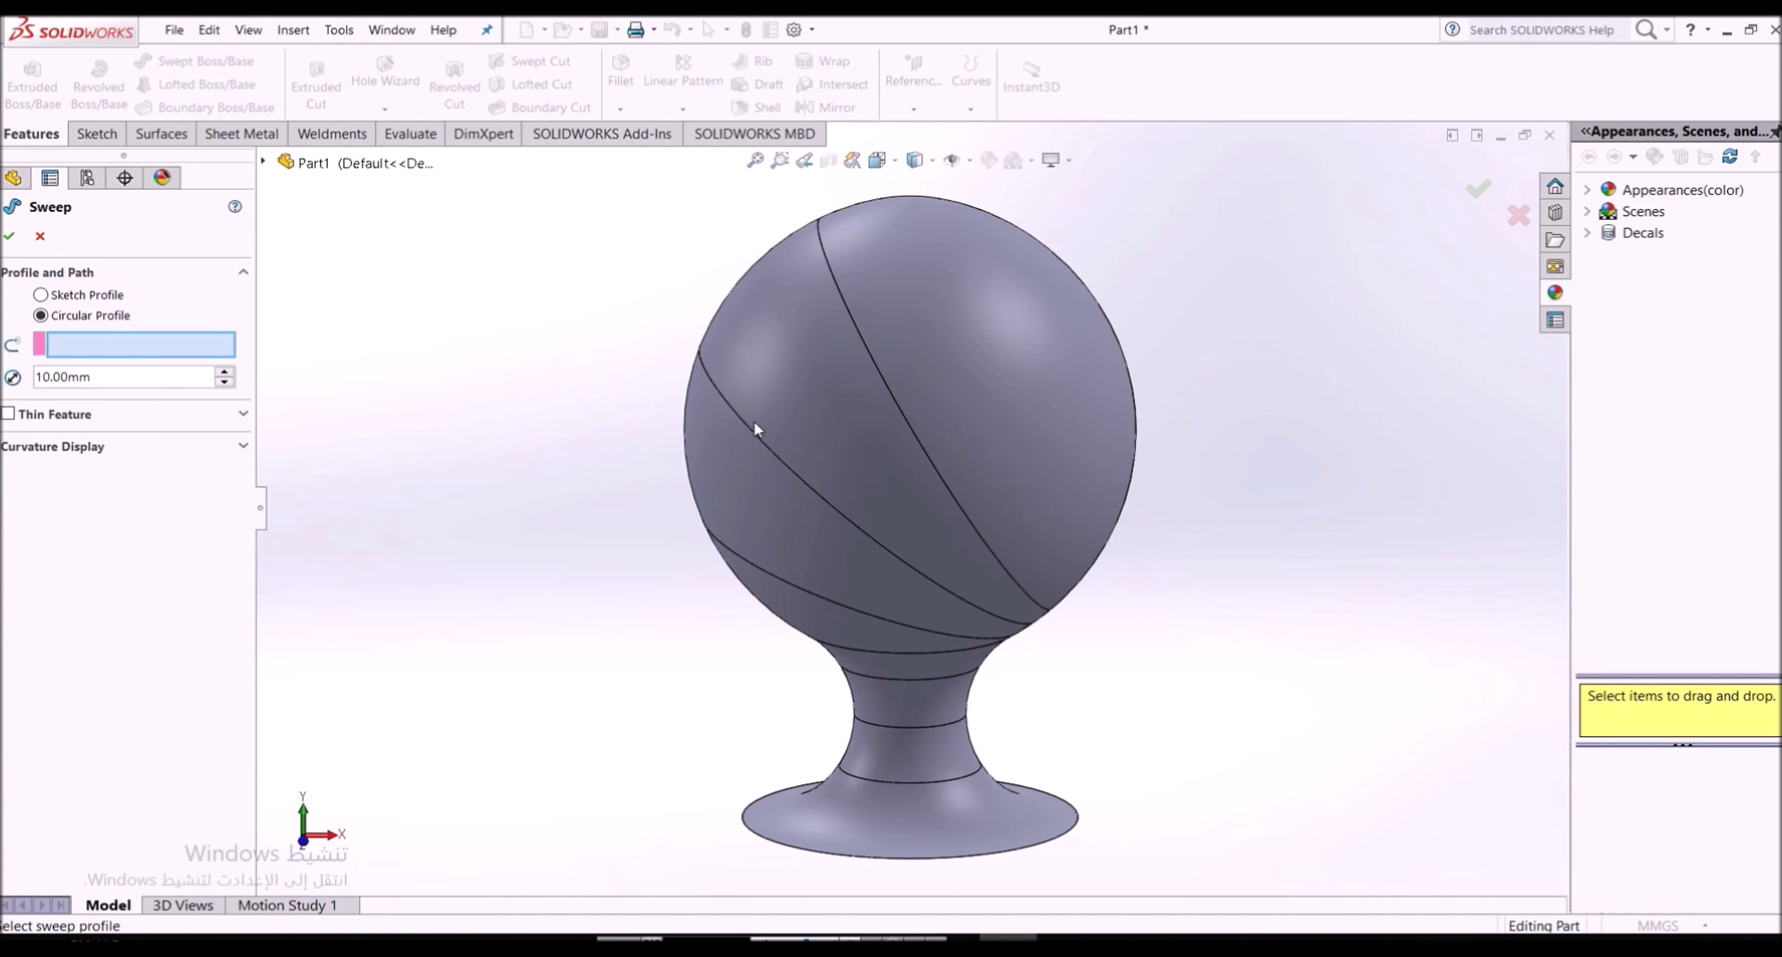
click(878, 364)
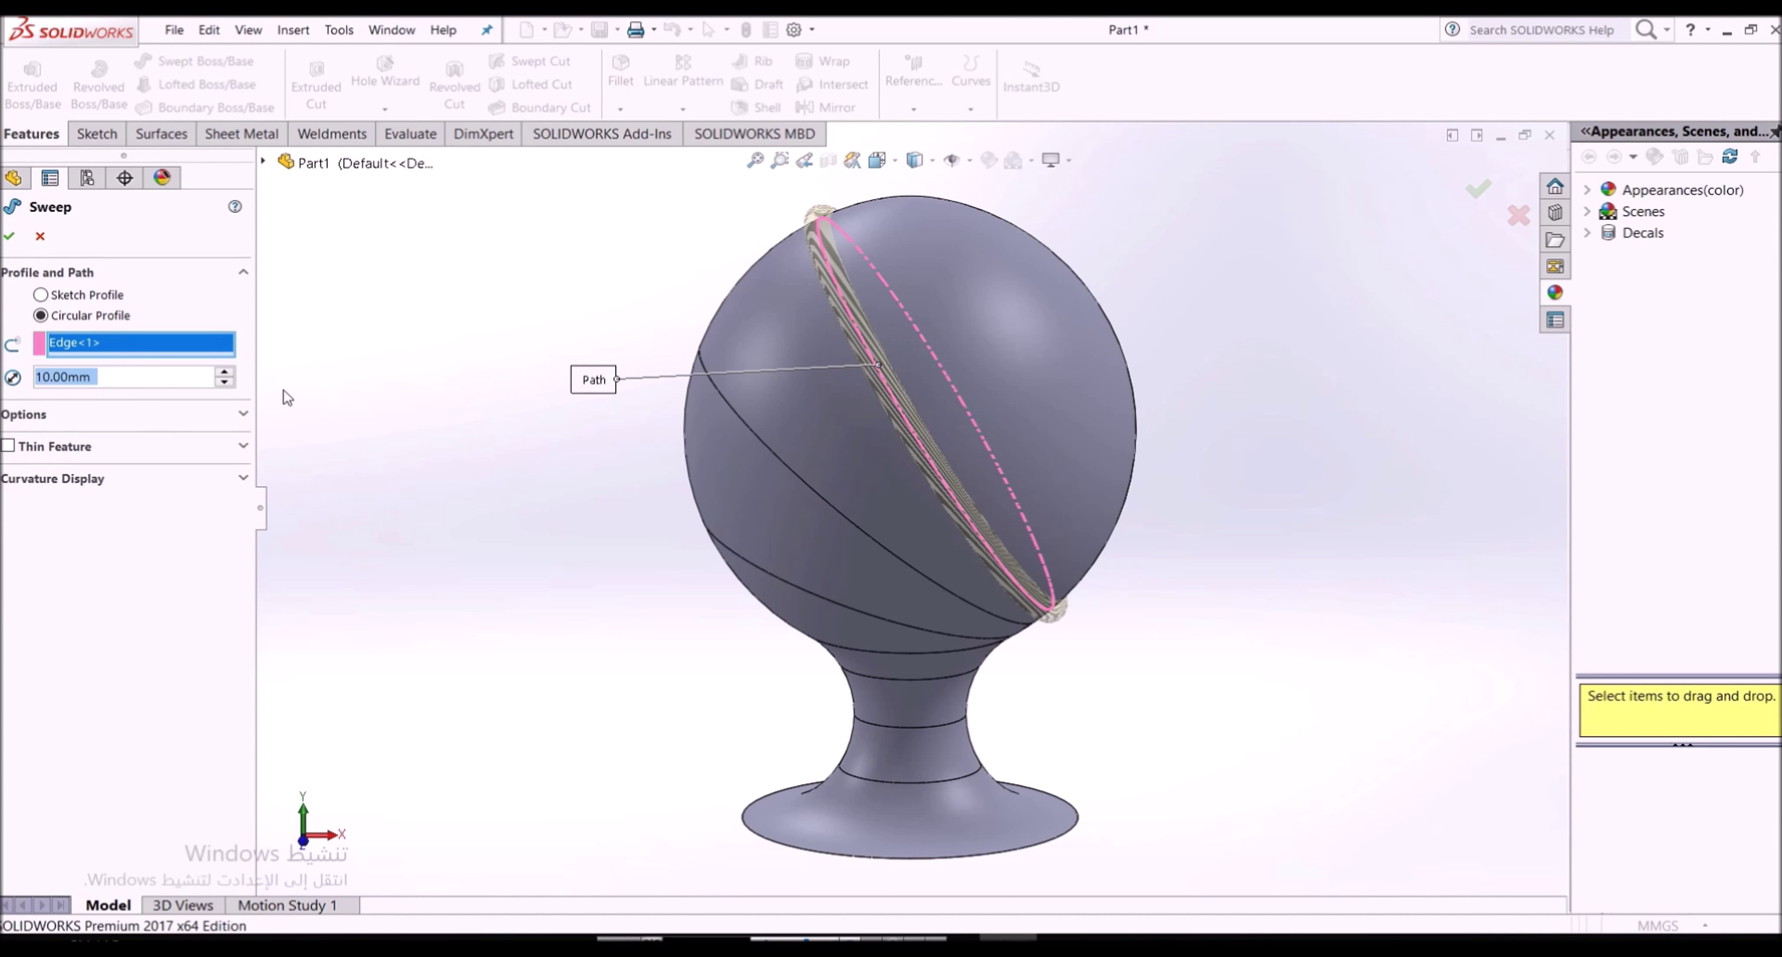
text(5)
key(Return)
click(25, 415)
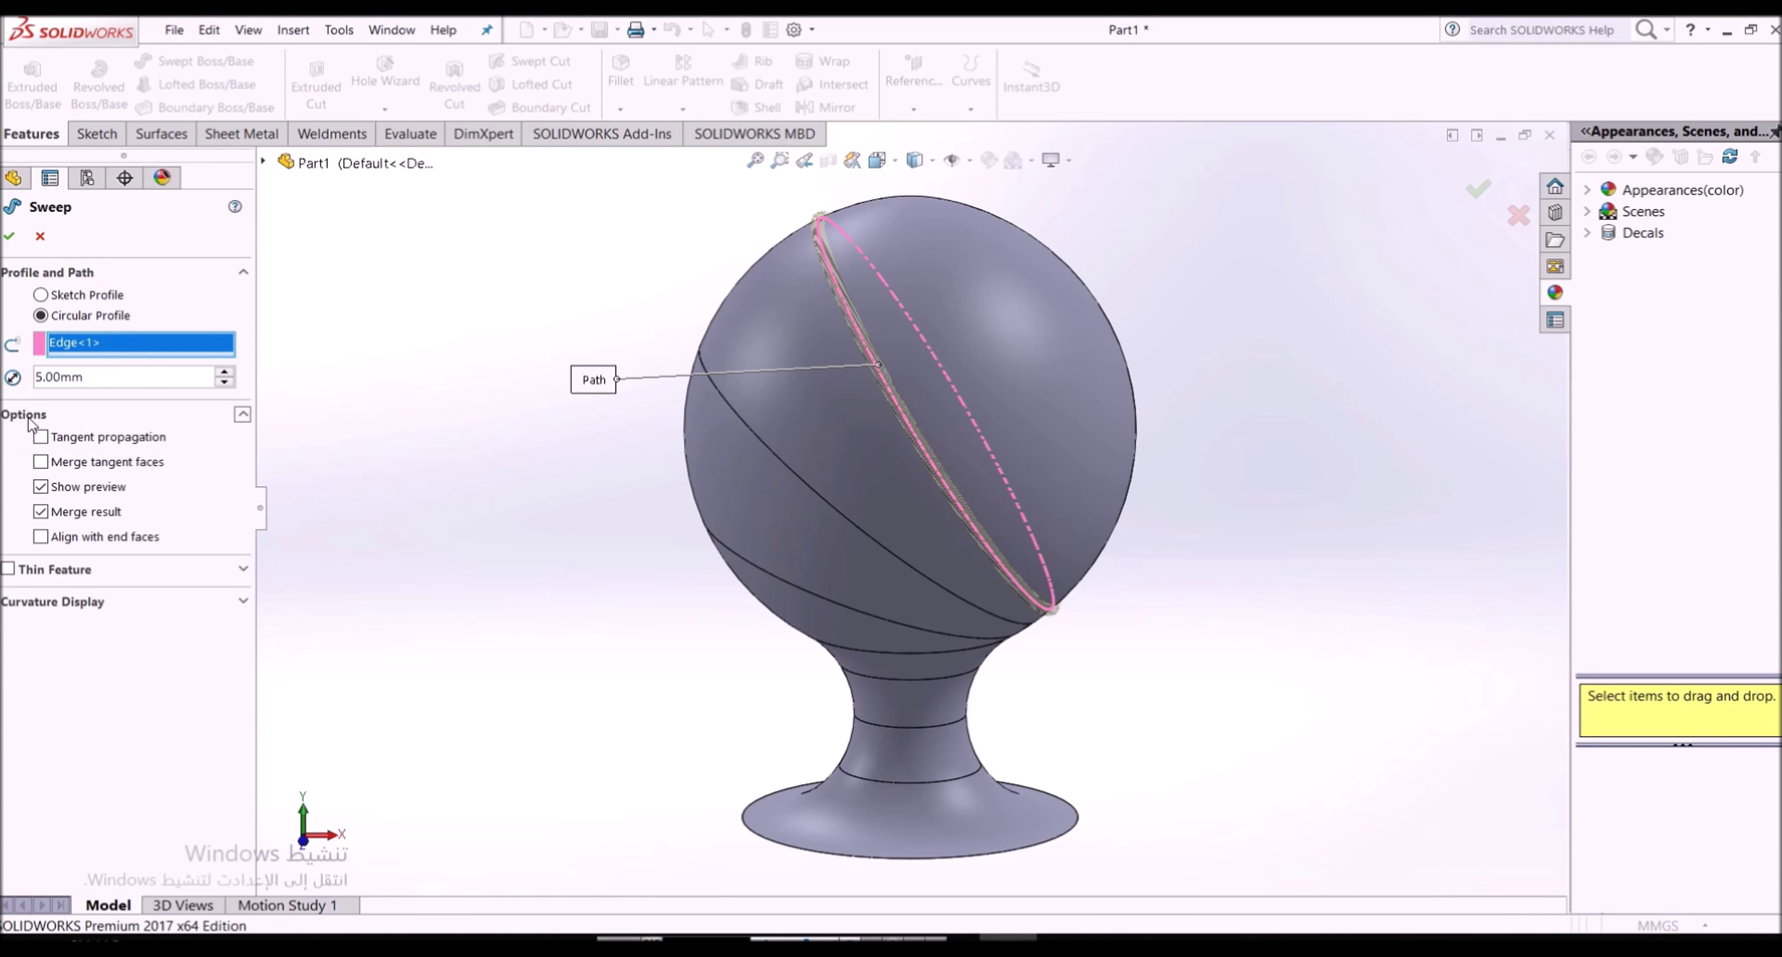
click(14, 238)
Sweep a second unmerged 5 mm circular tube along the next sphere curve
click(207, 62)
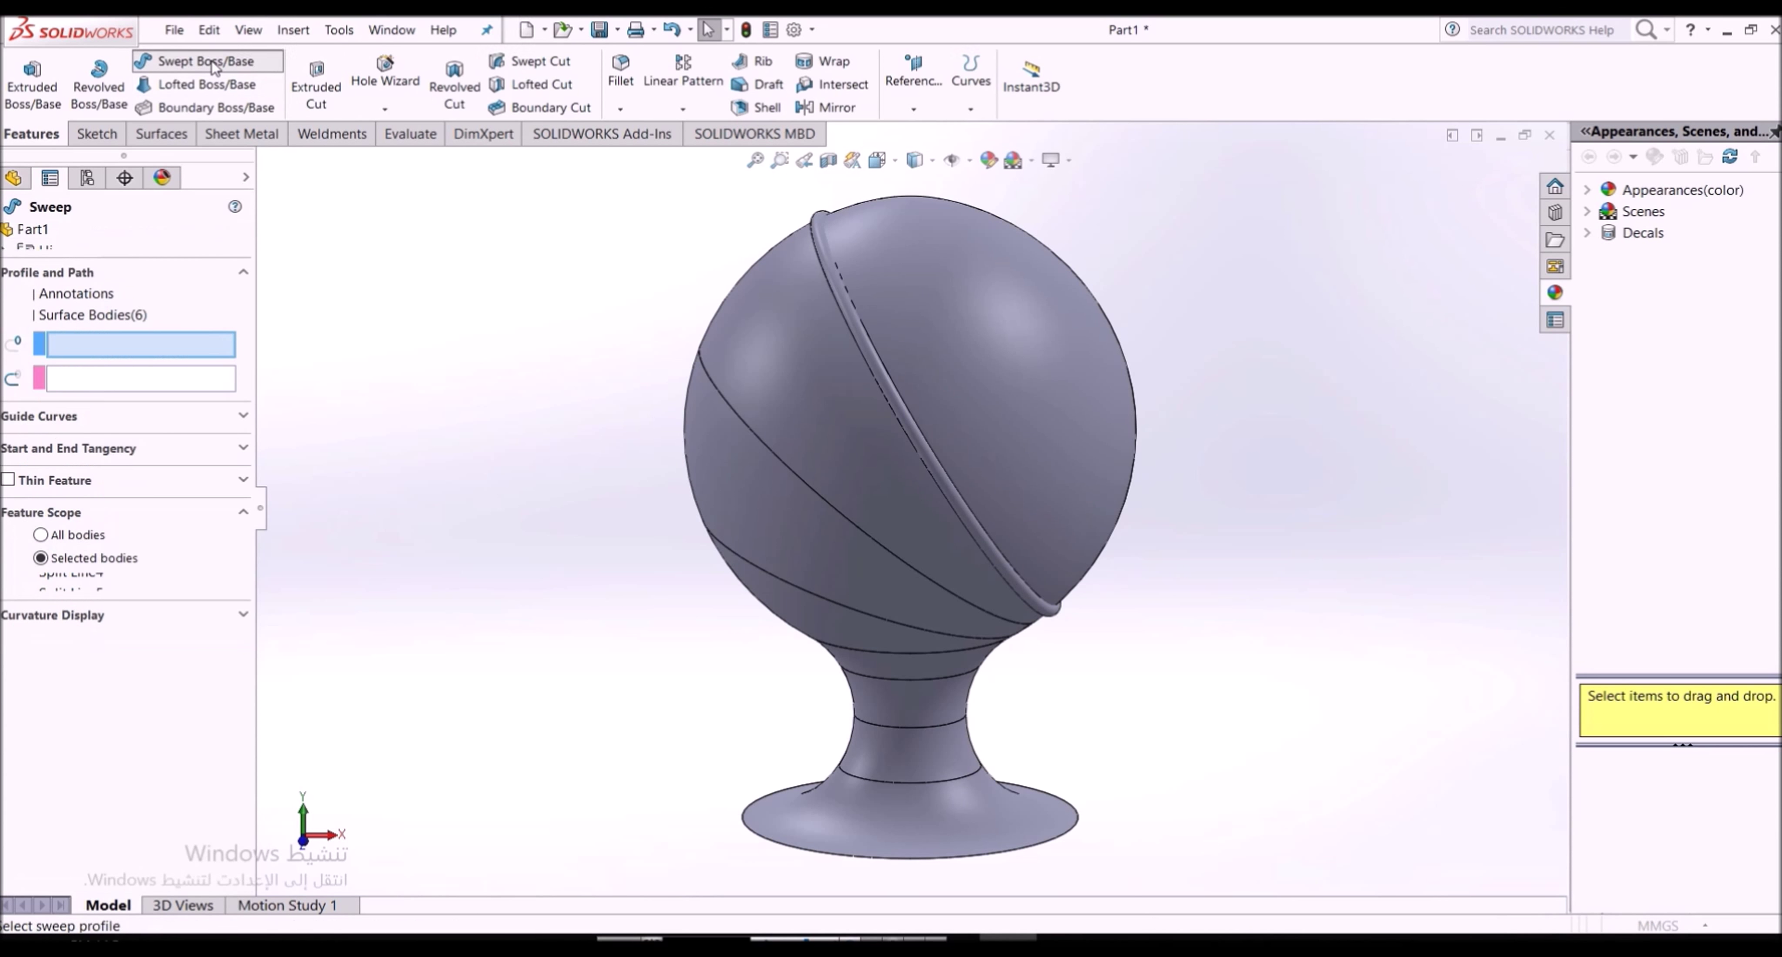
click(77, 315)
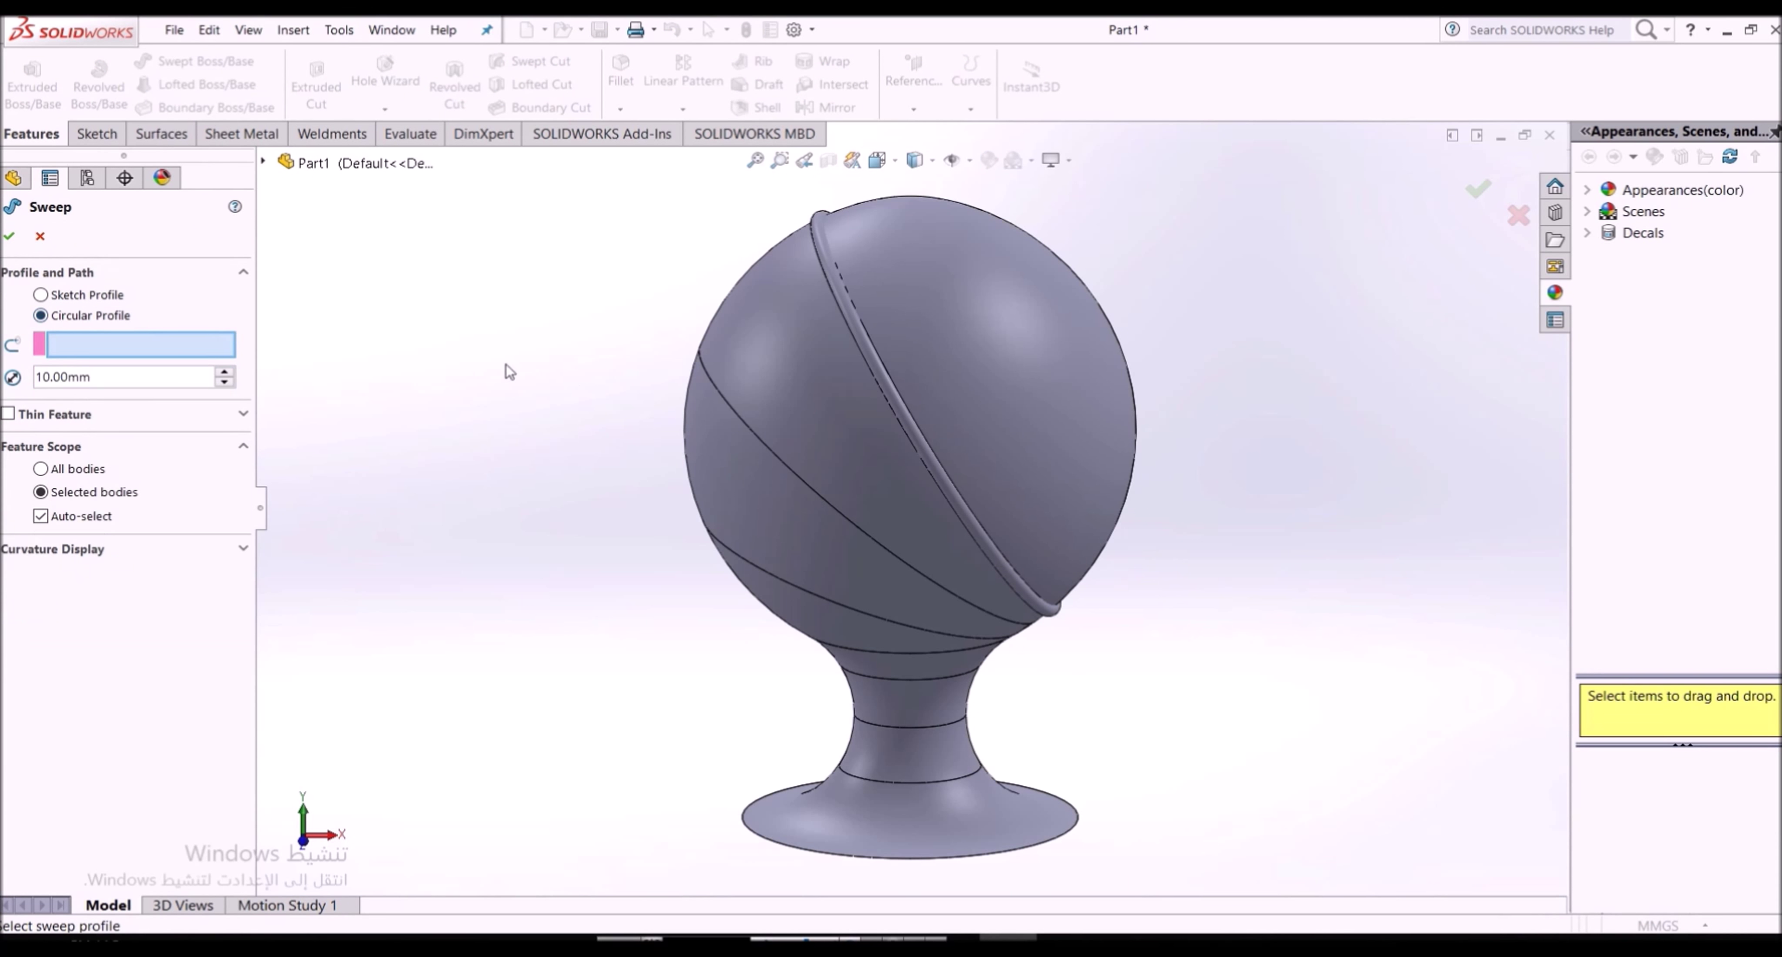
click(739, 419)
click(718, 389)
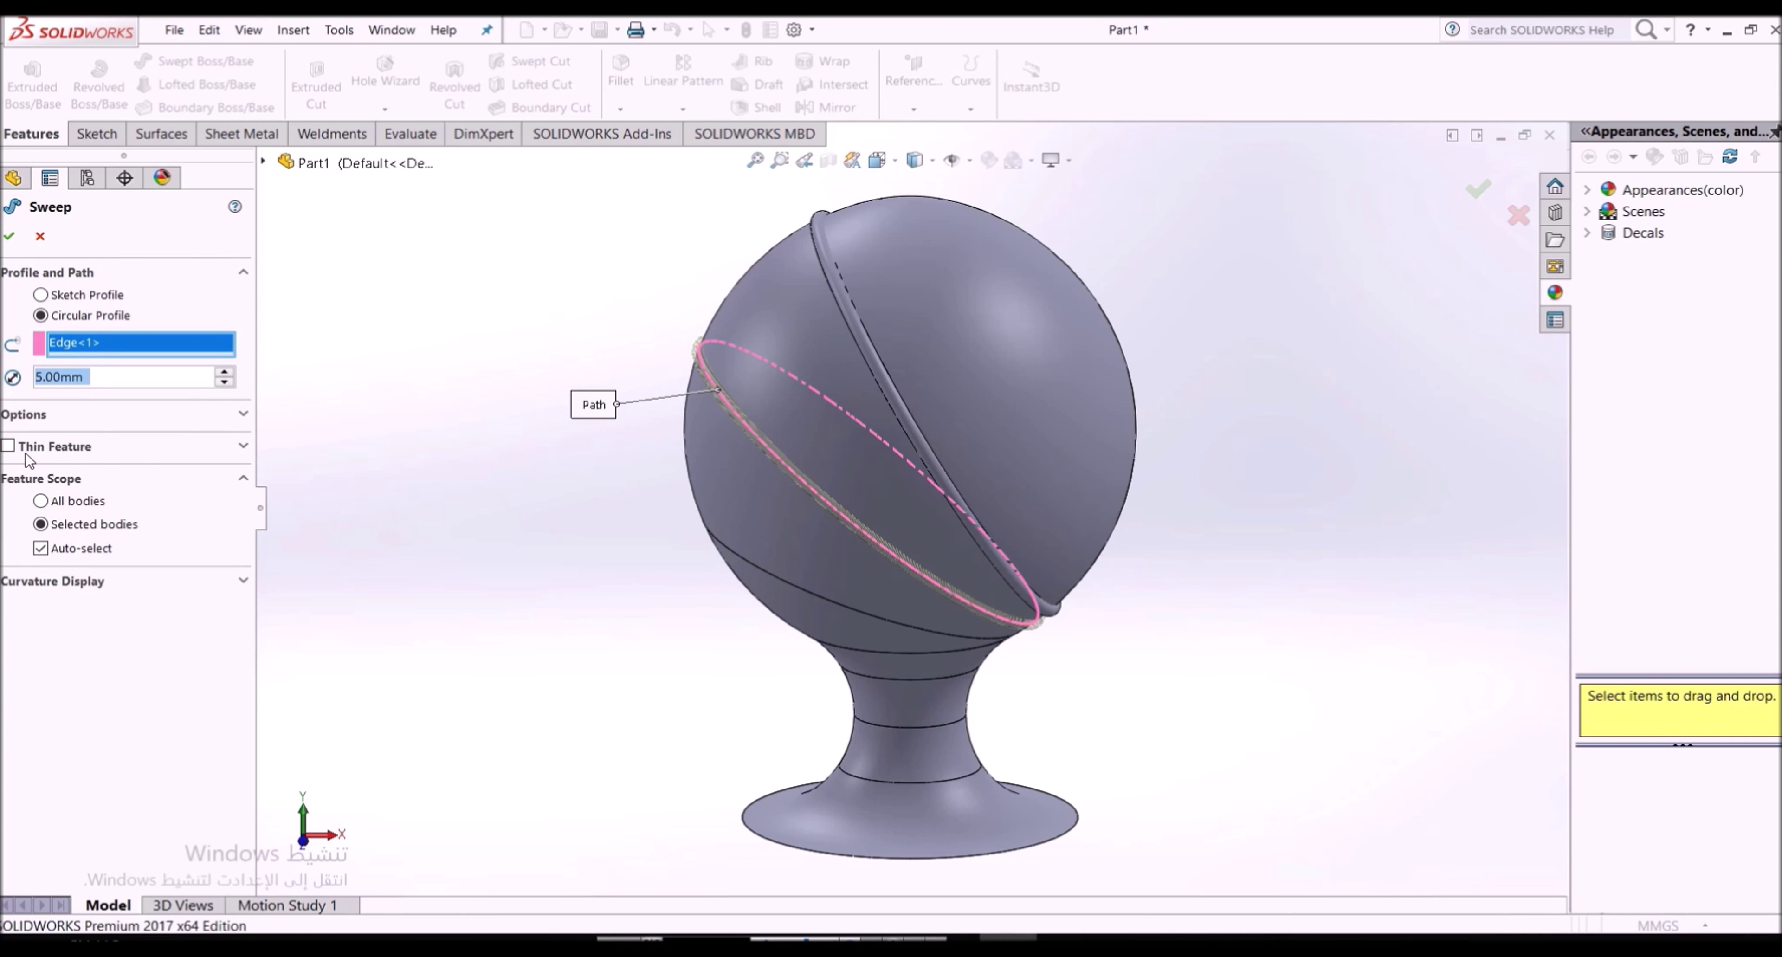
click(16, 415)
click(53, 515)
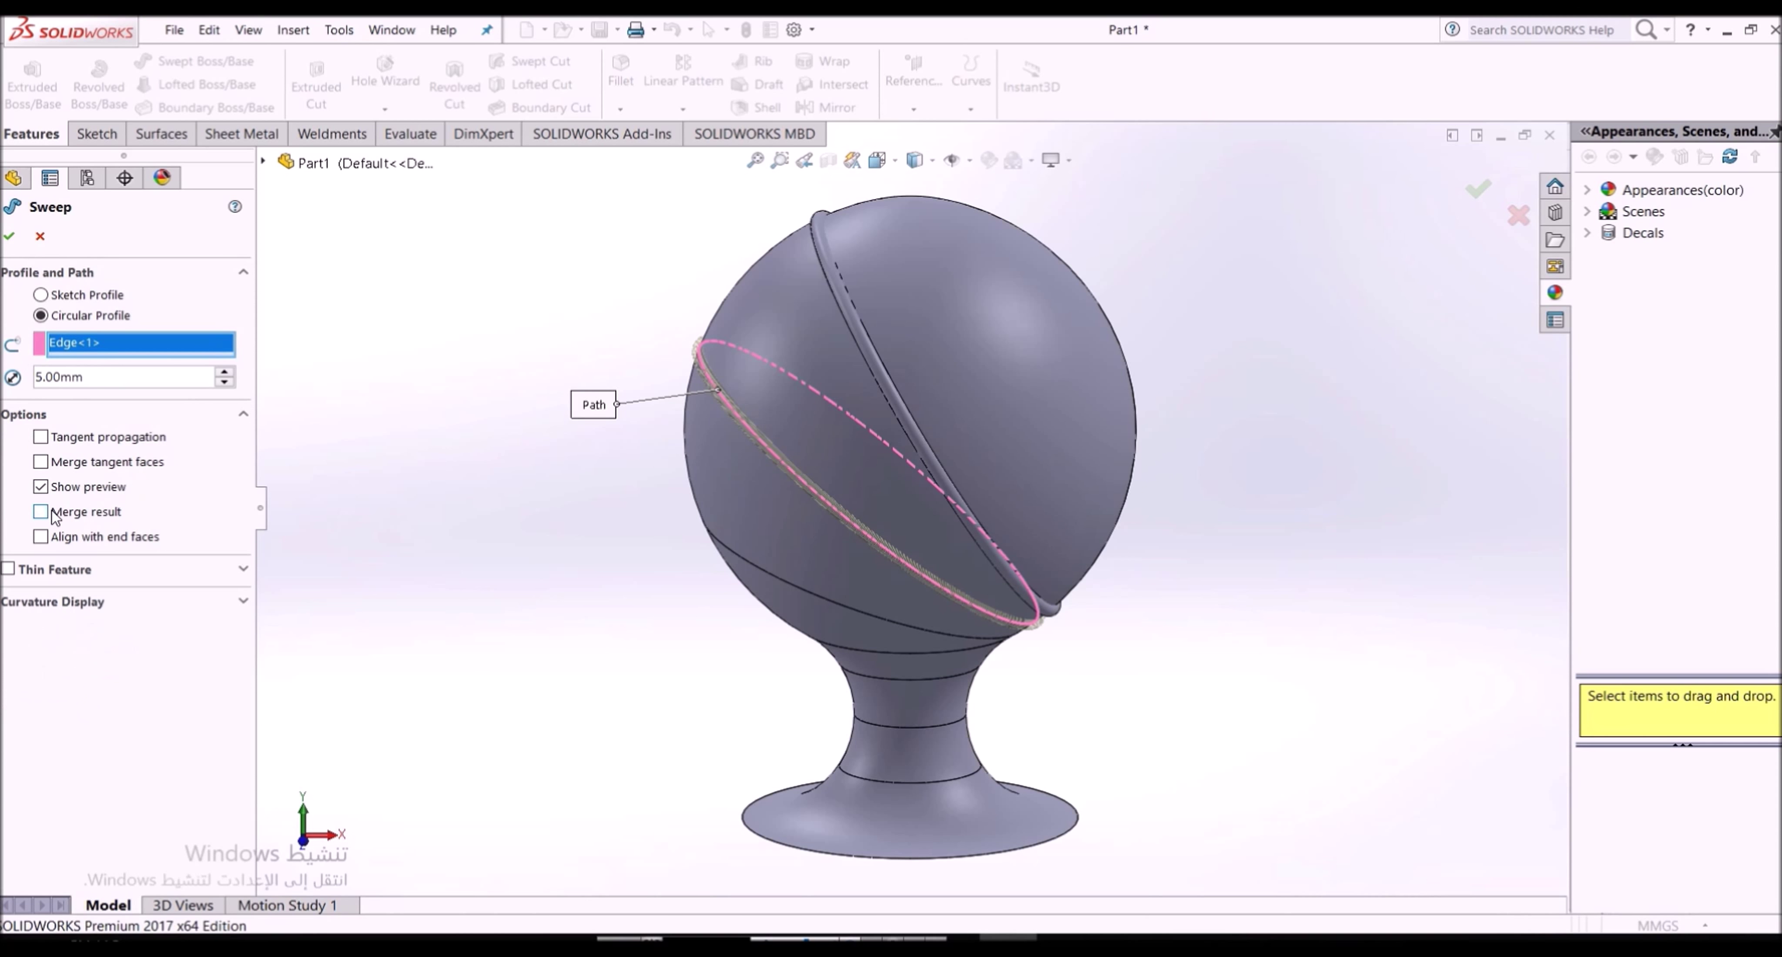
click(14, 237)
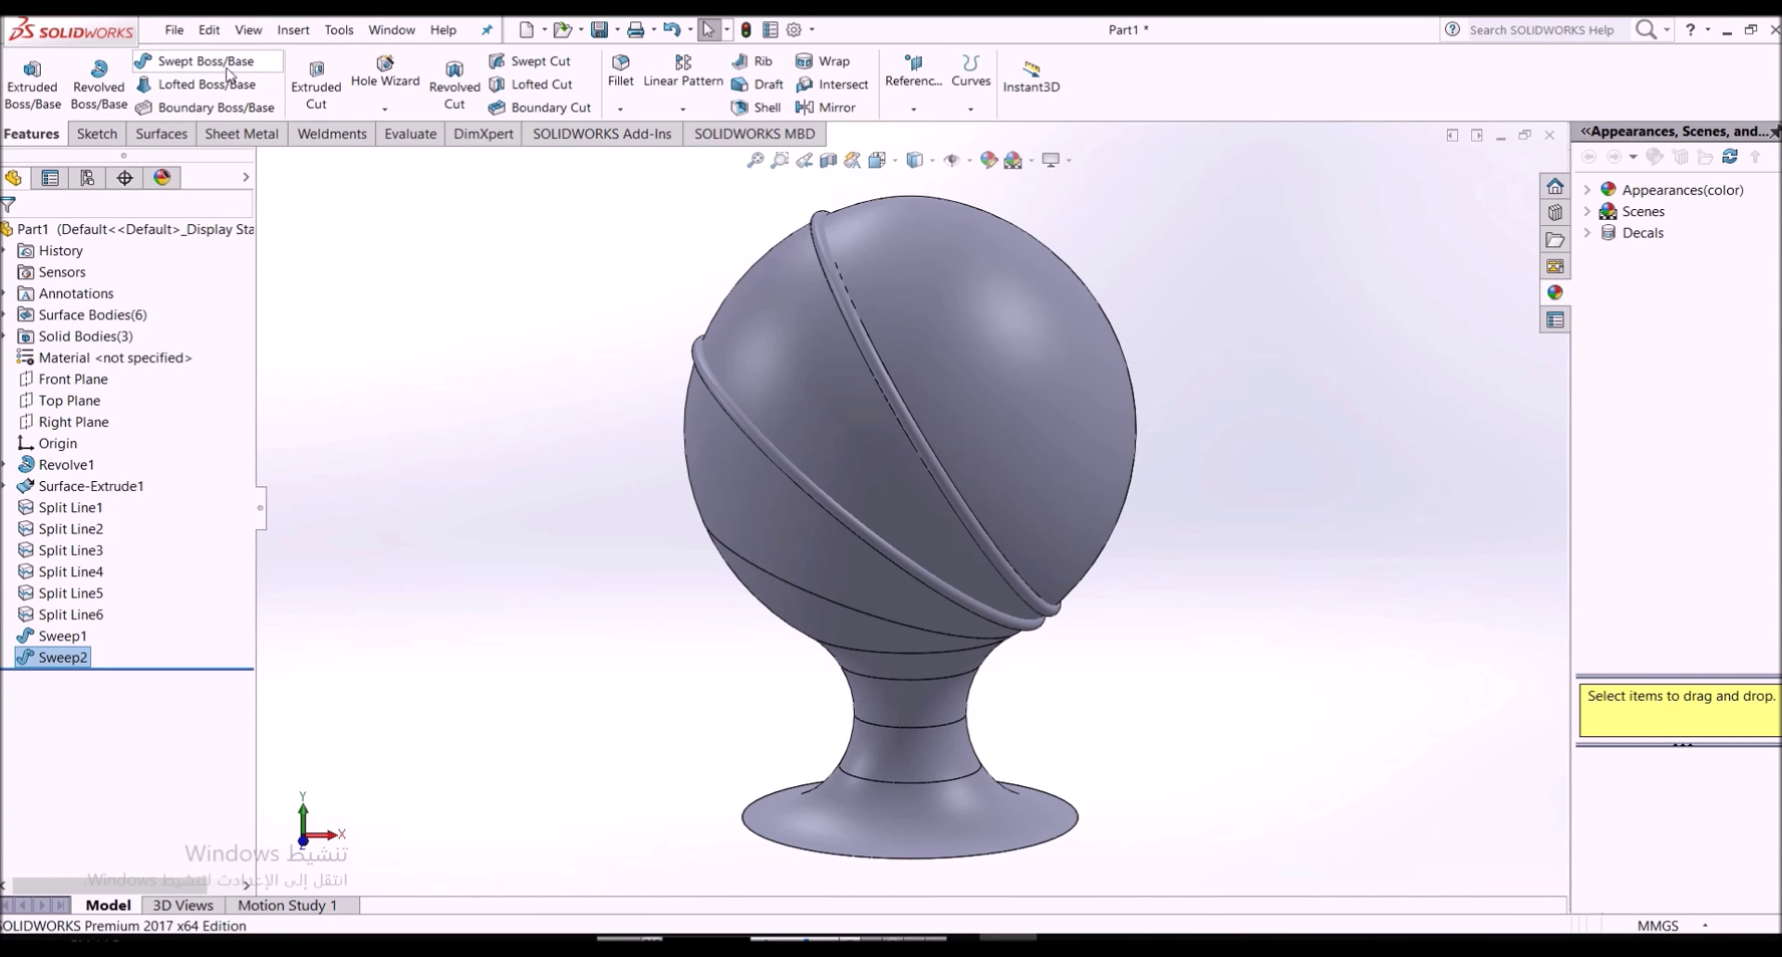
Sweep a third unmerged 5 mm circular tube along the lower sphere curve
click(206, 61)
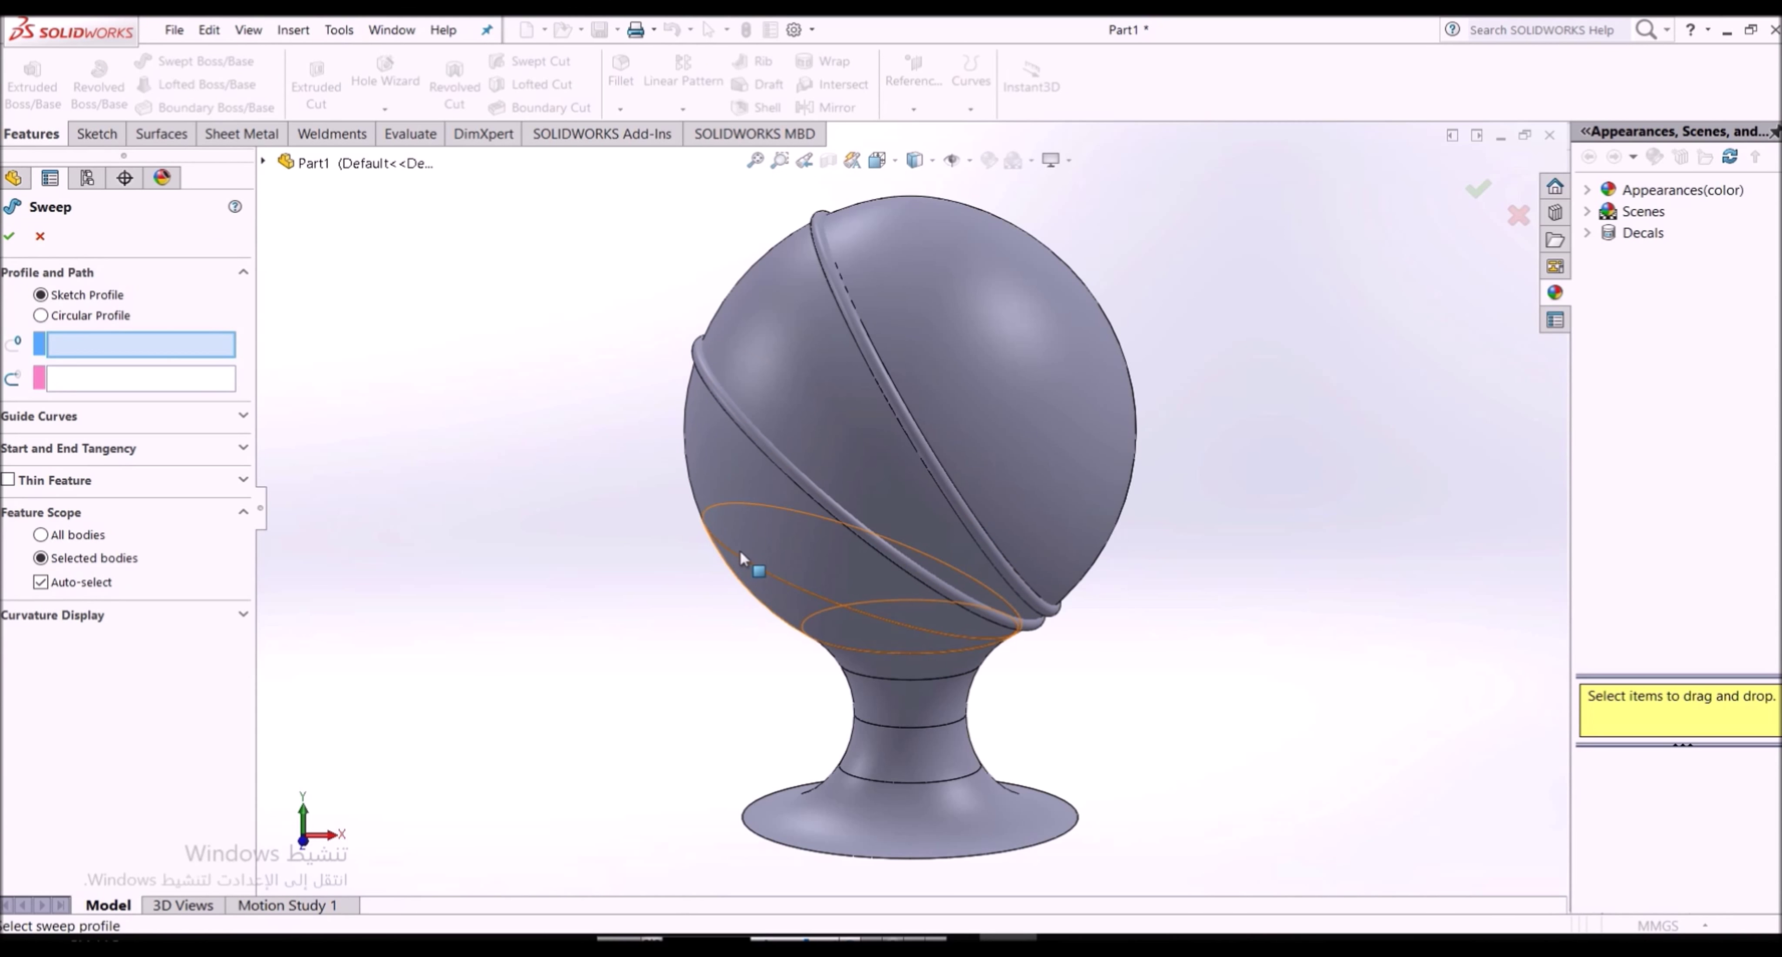
click(115, 315)
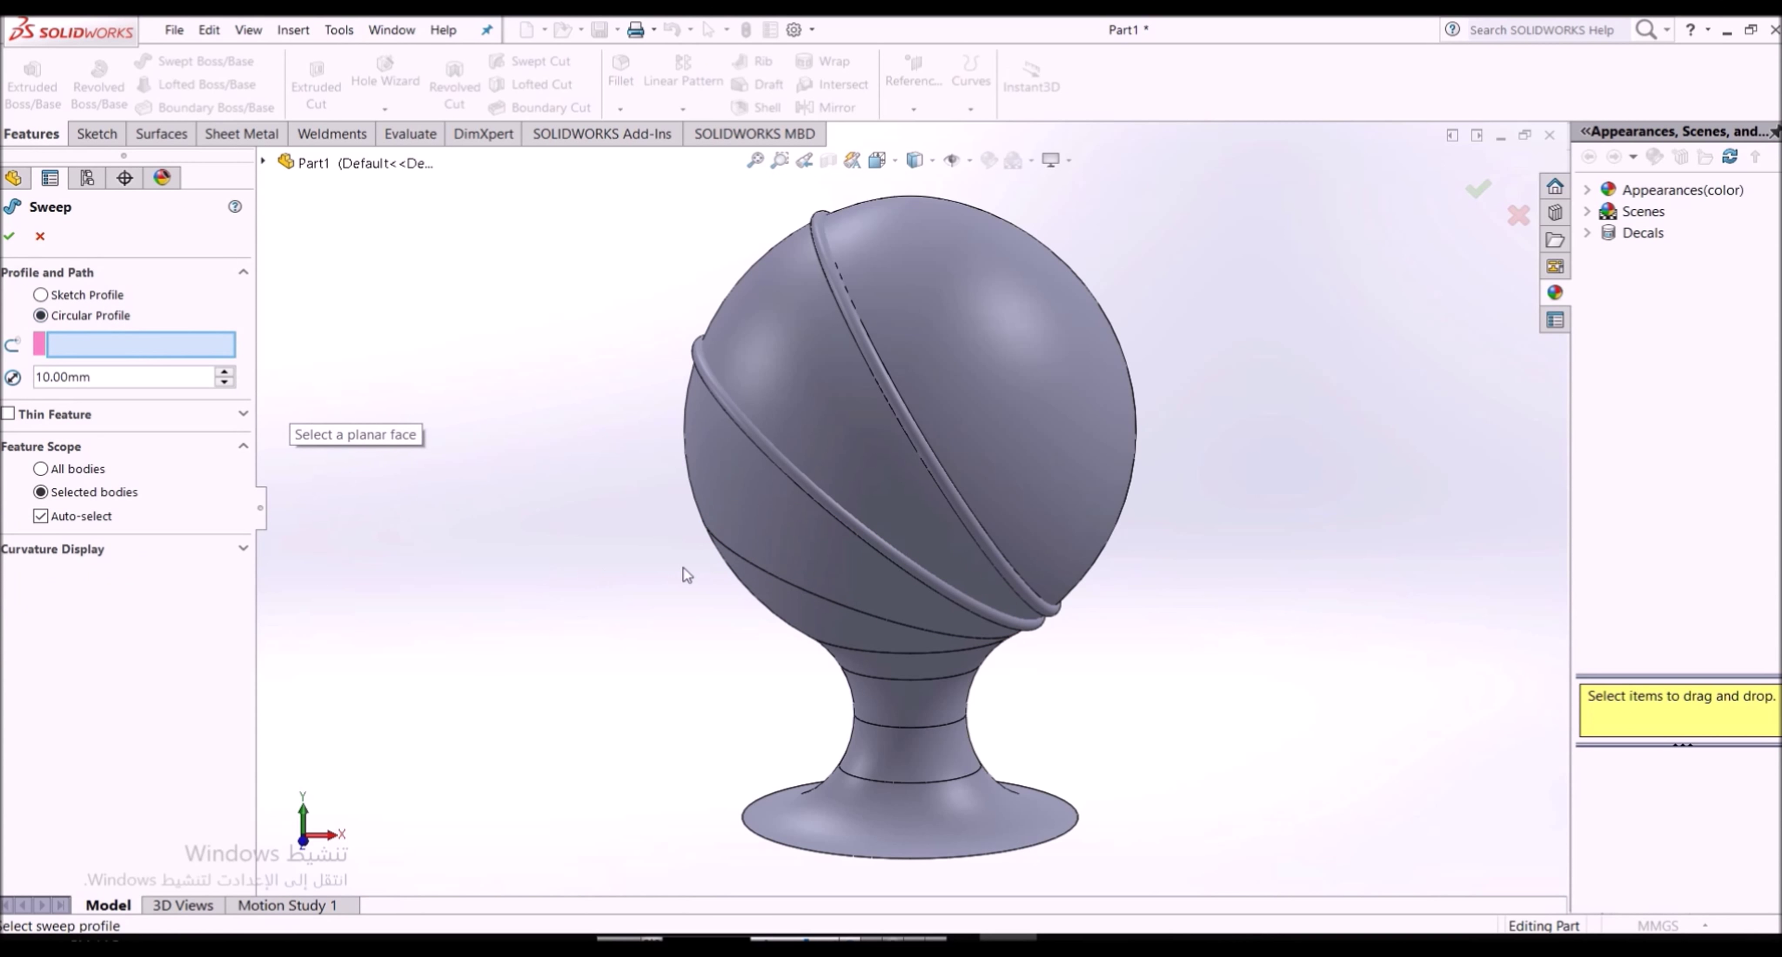
click(739, 562)
double_click(131, 377)
text(5)
click(10, 424)
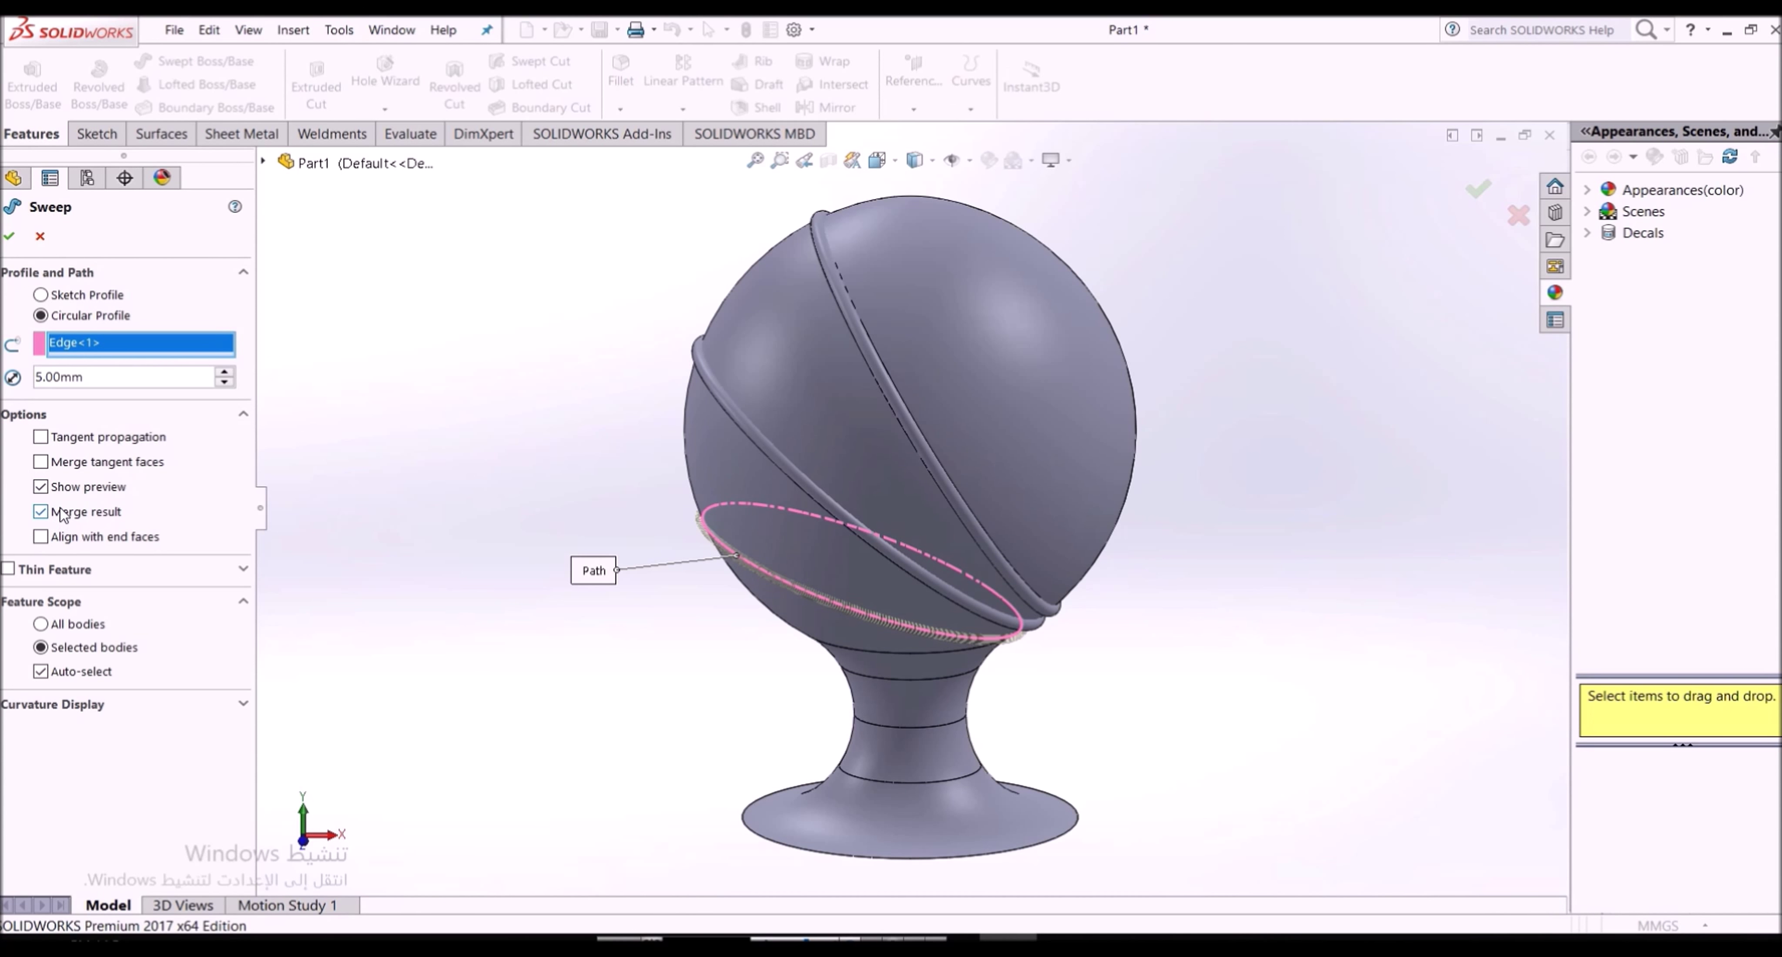
click(41, 512)
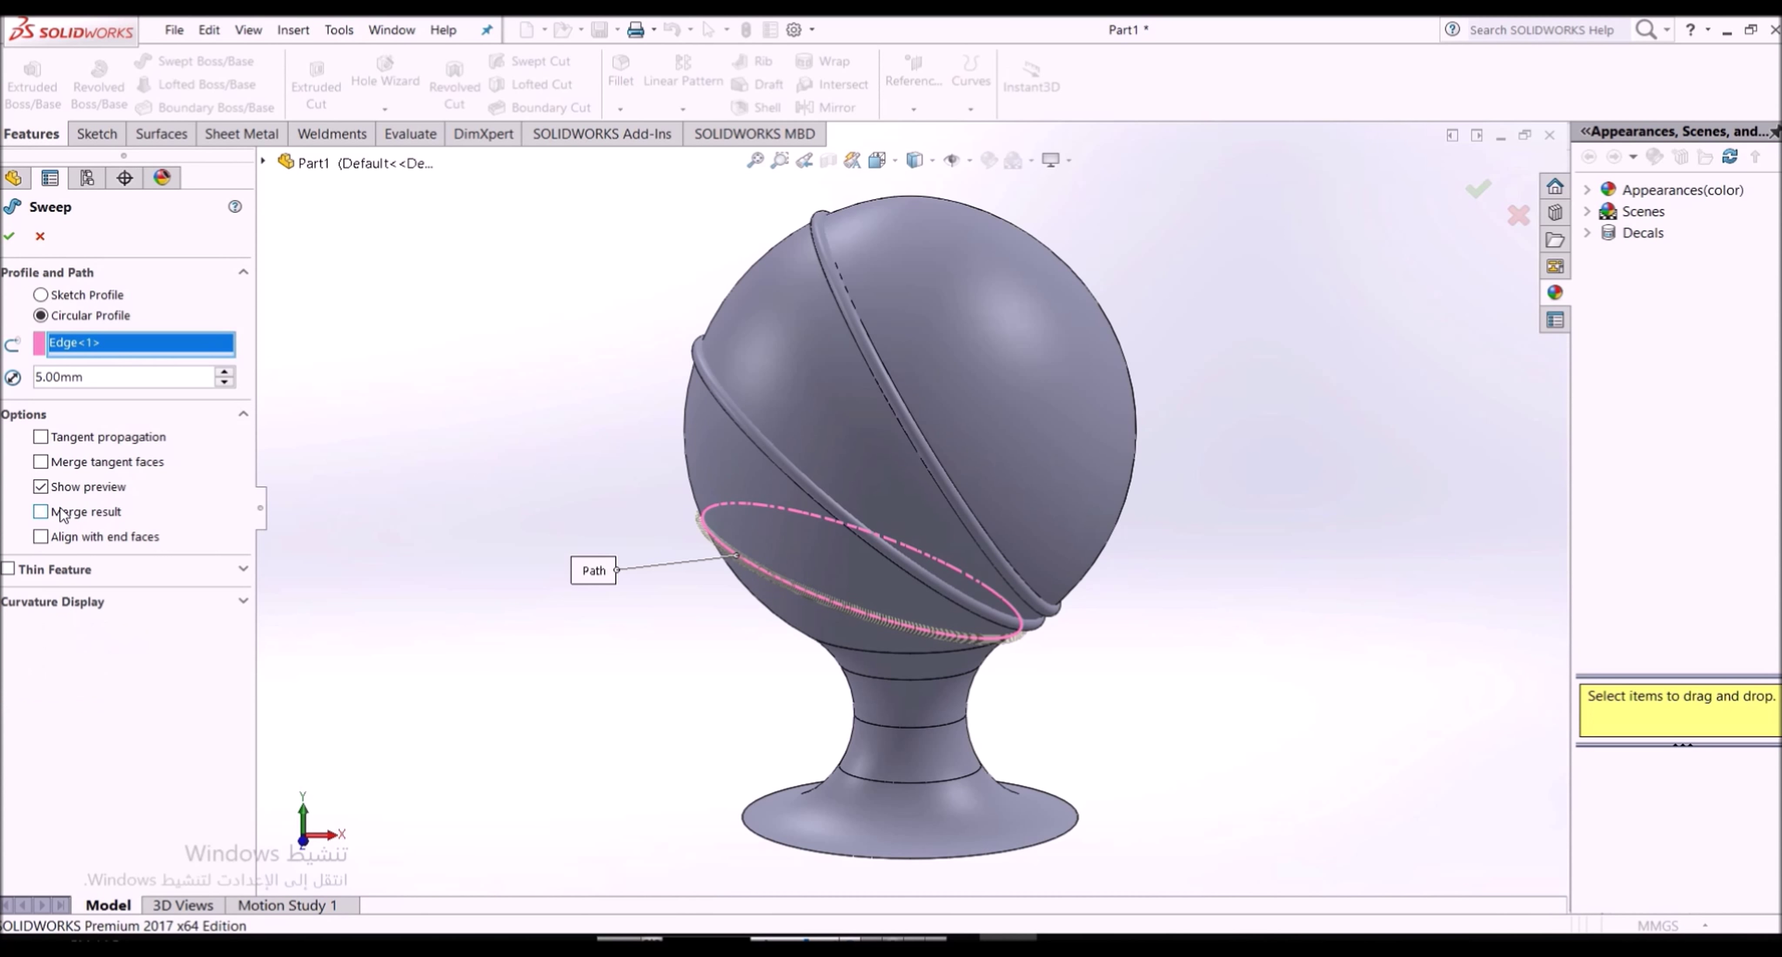
click(14, 236)
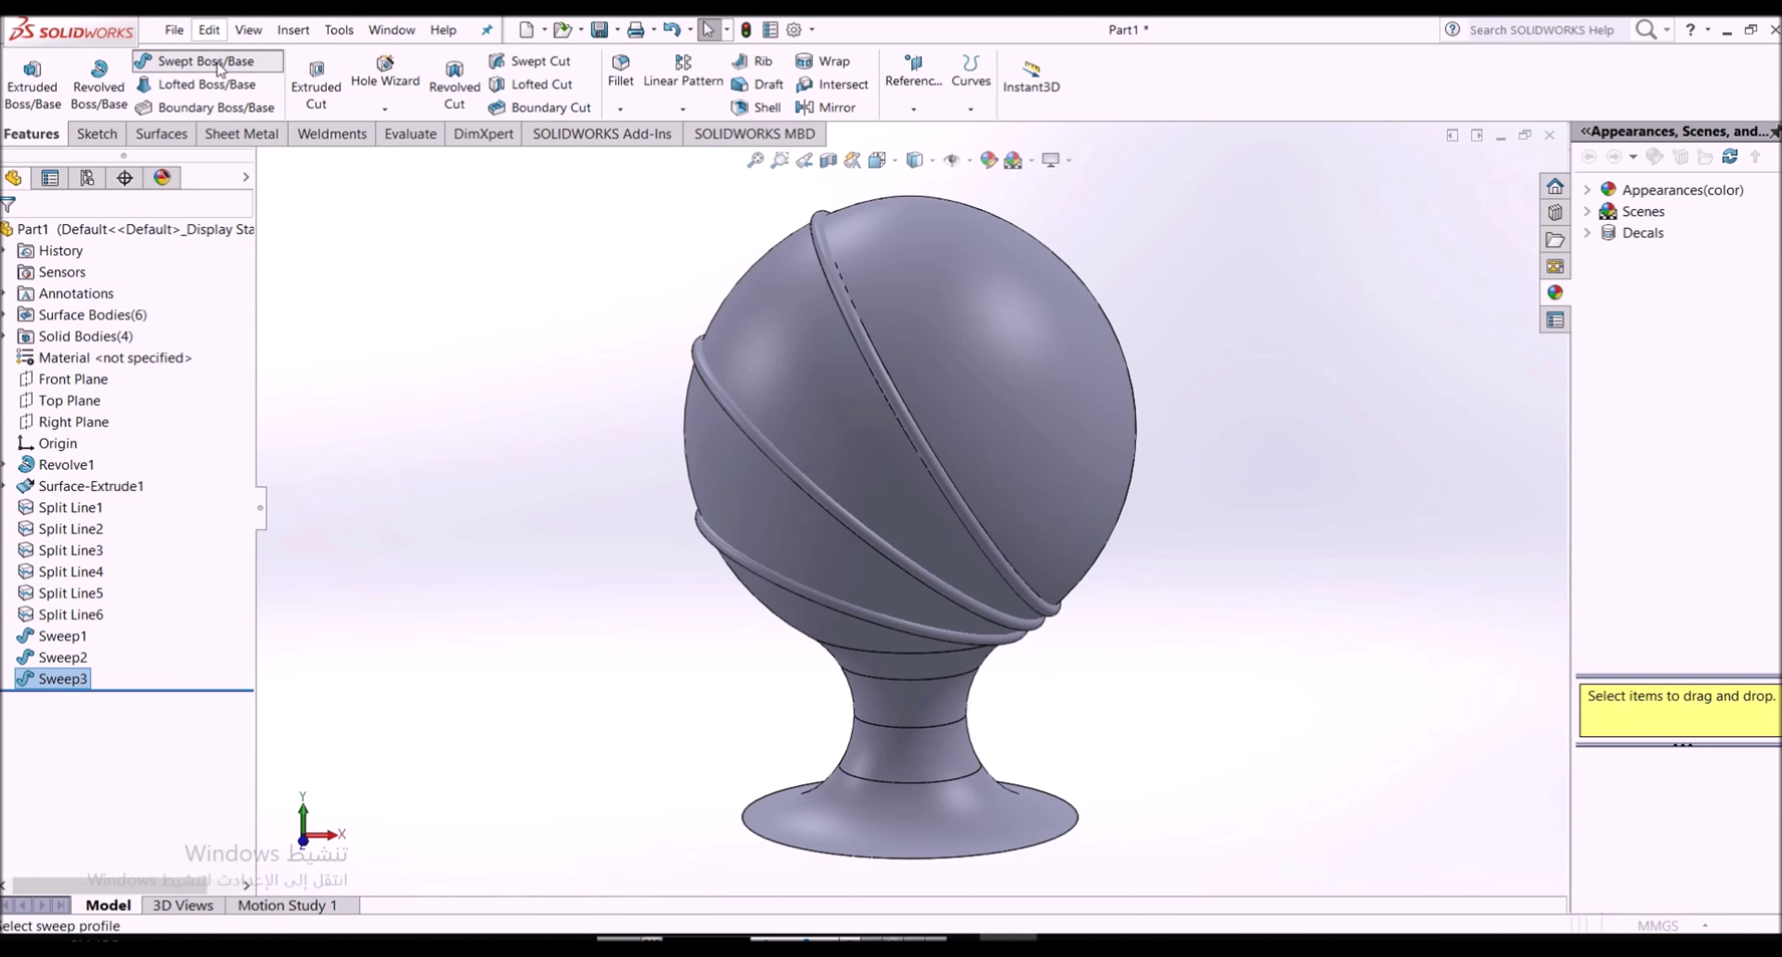
Sweep an unmerged 5 mm ring along the edge where sphere meets neck
click(218, 67)
click(125, 317)
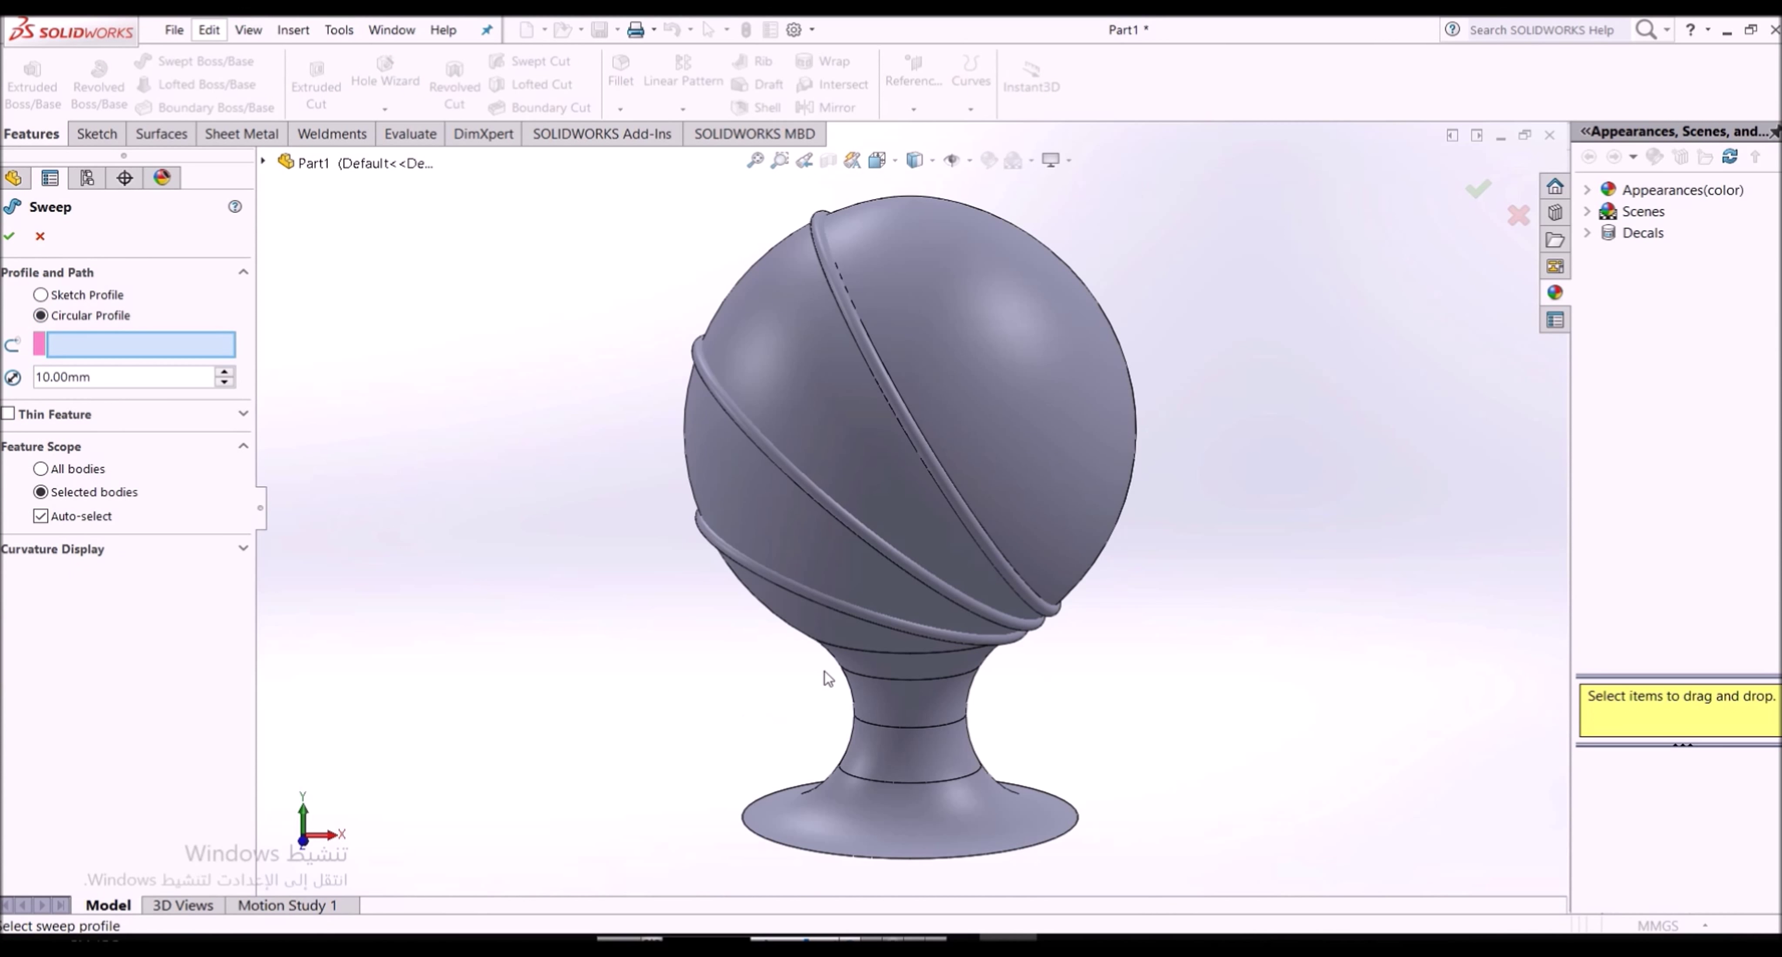
click(877, 675)
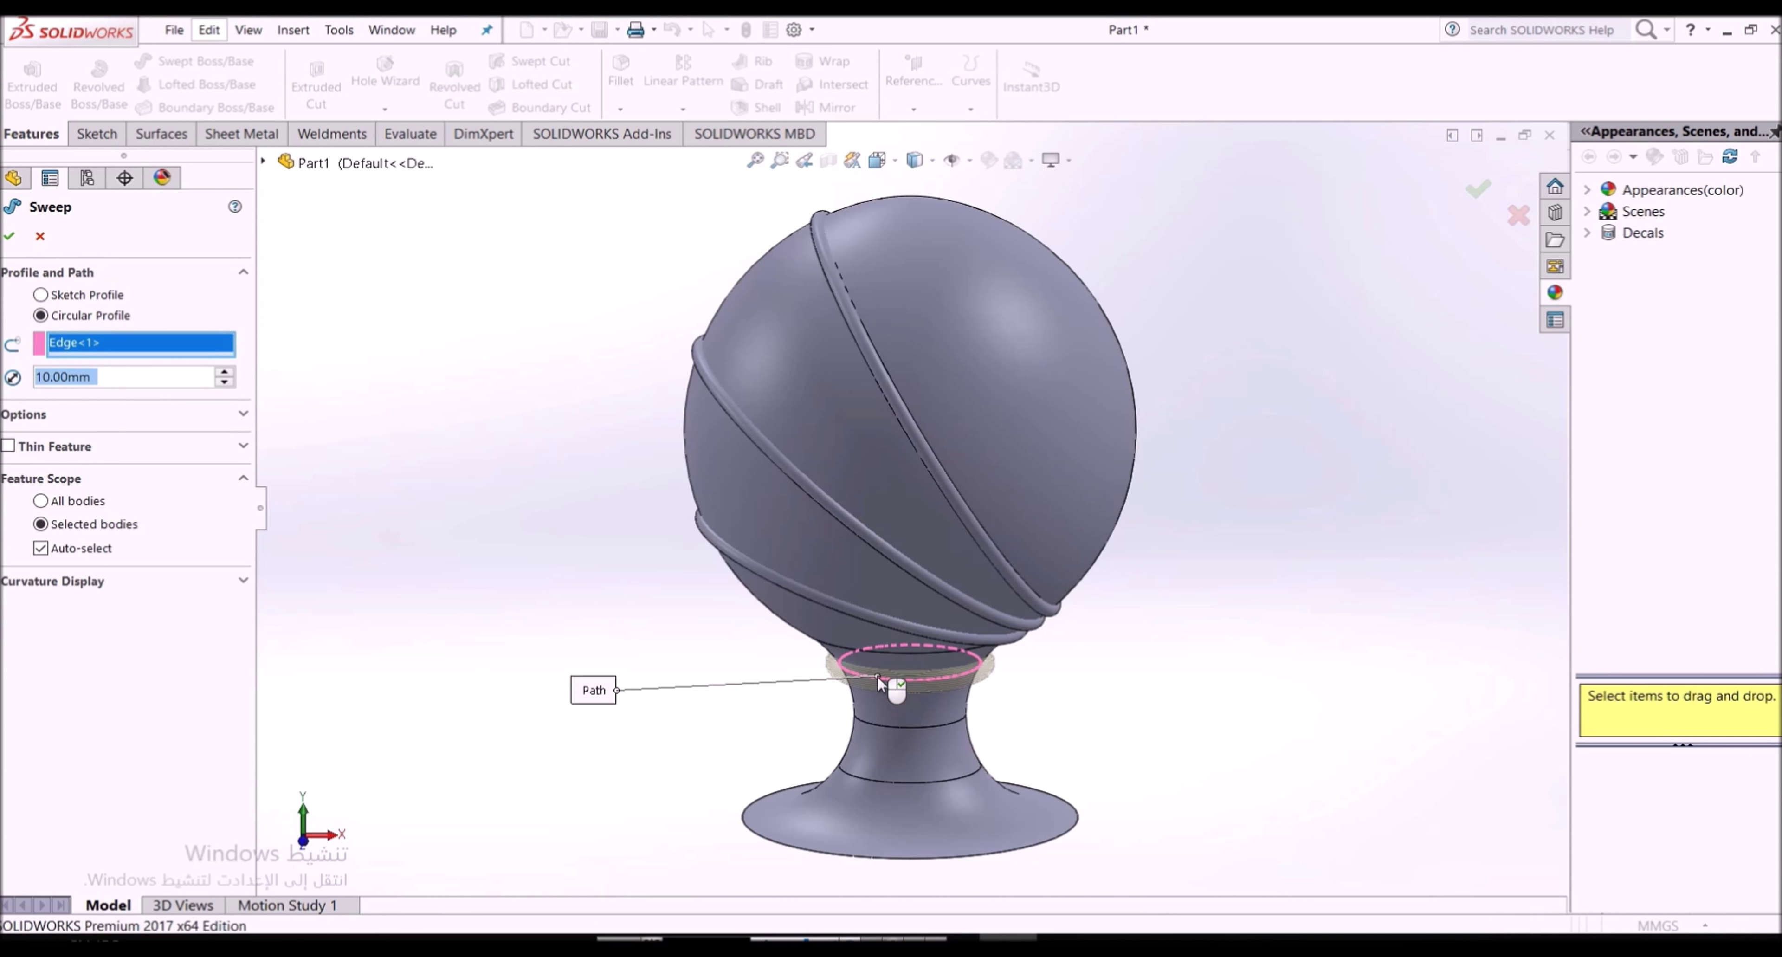
text(5)
click(24, 417)
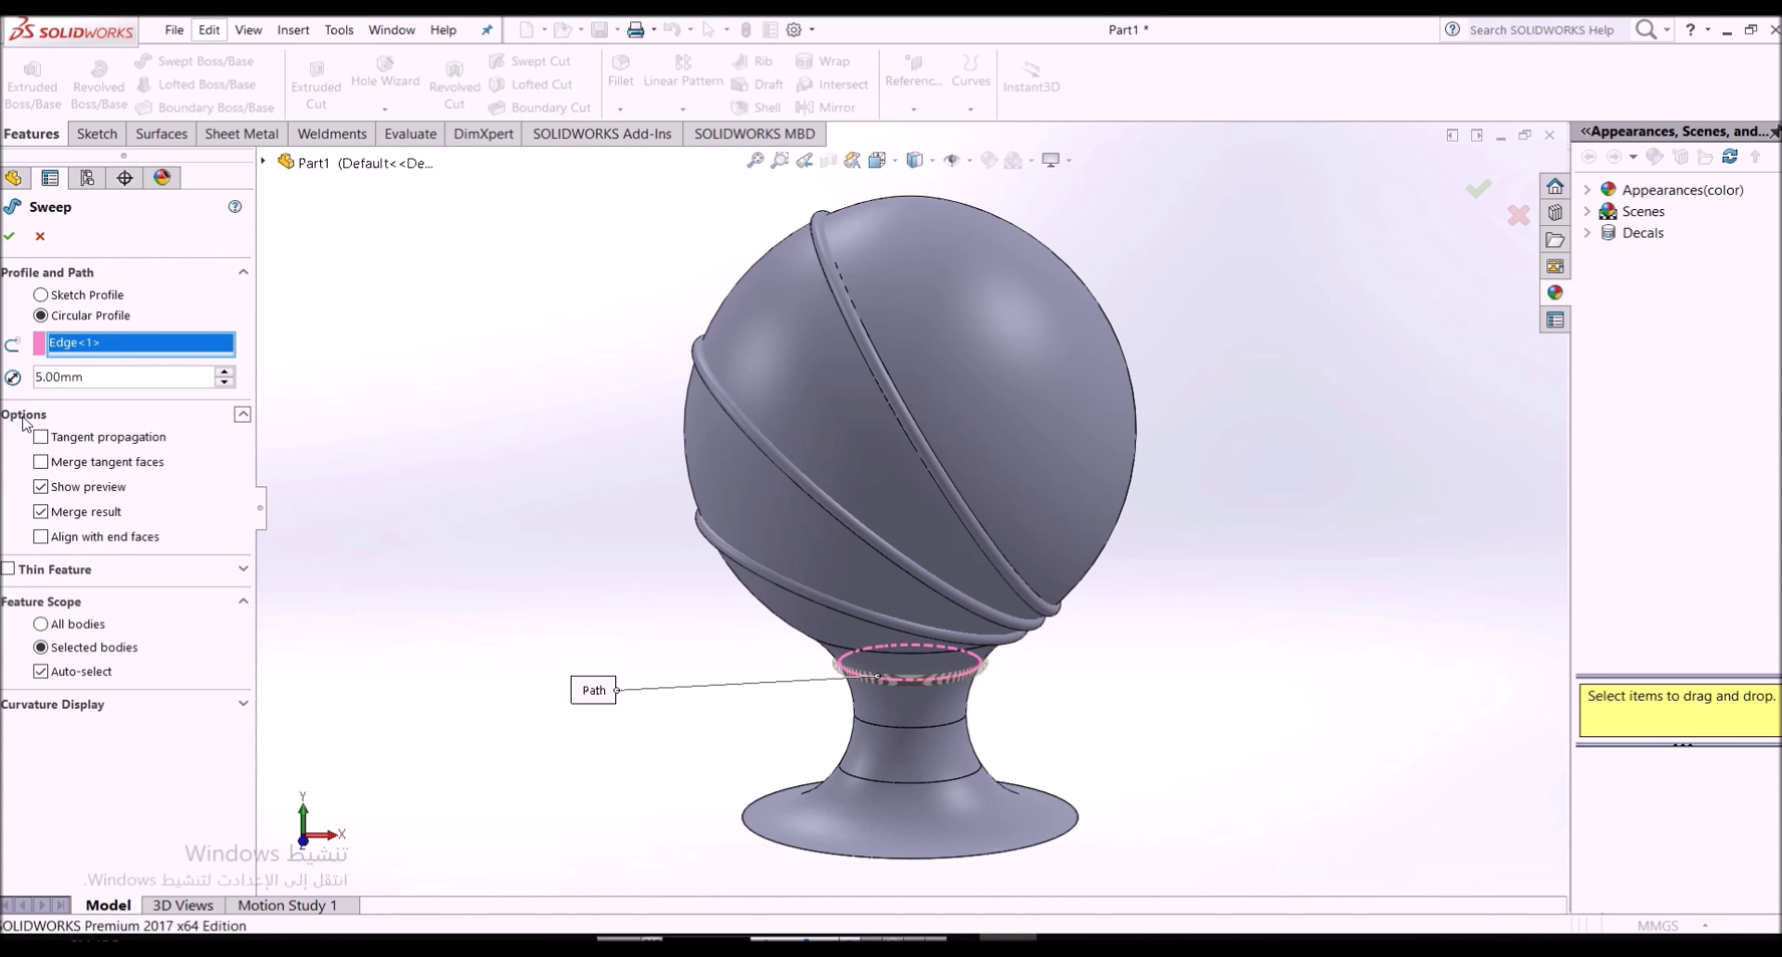
click(41, 512)
click(10, 237)
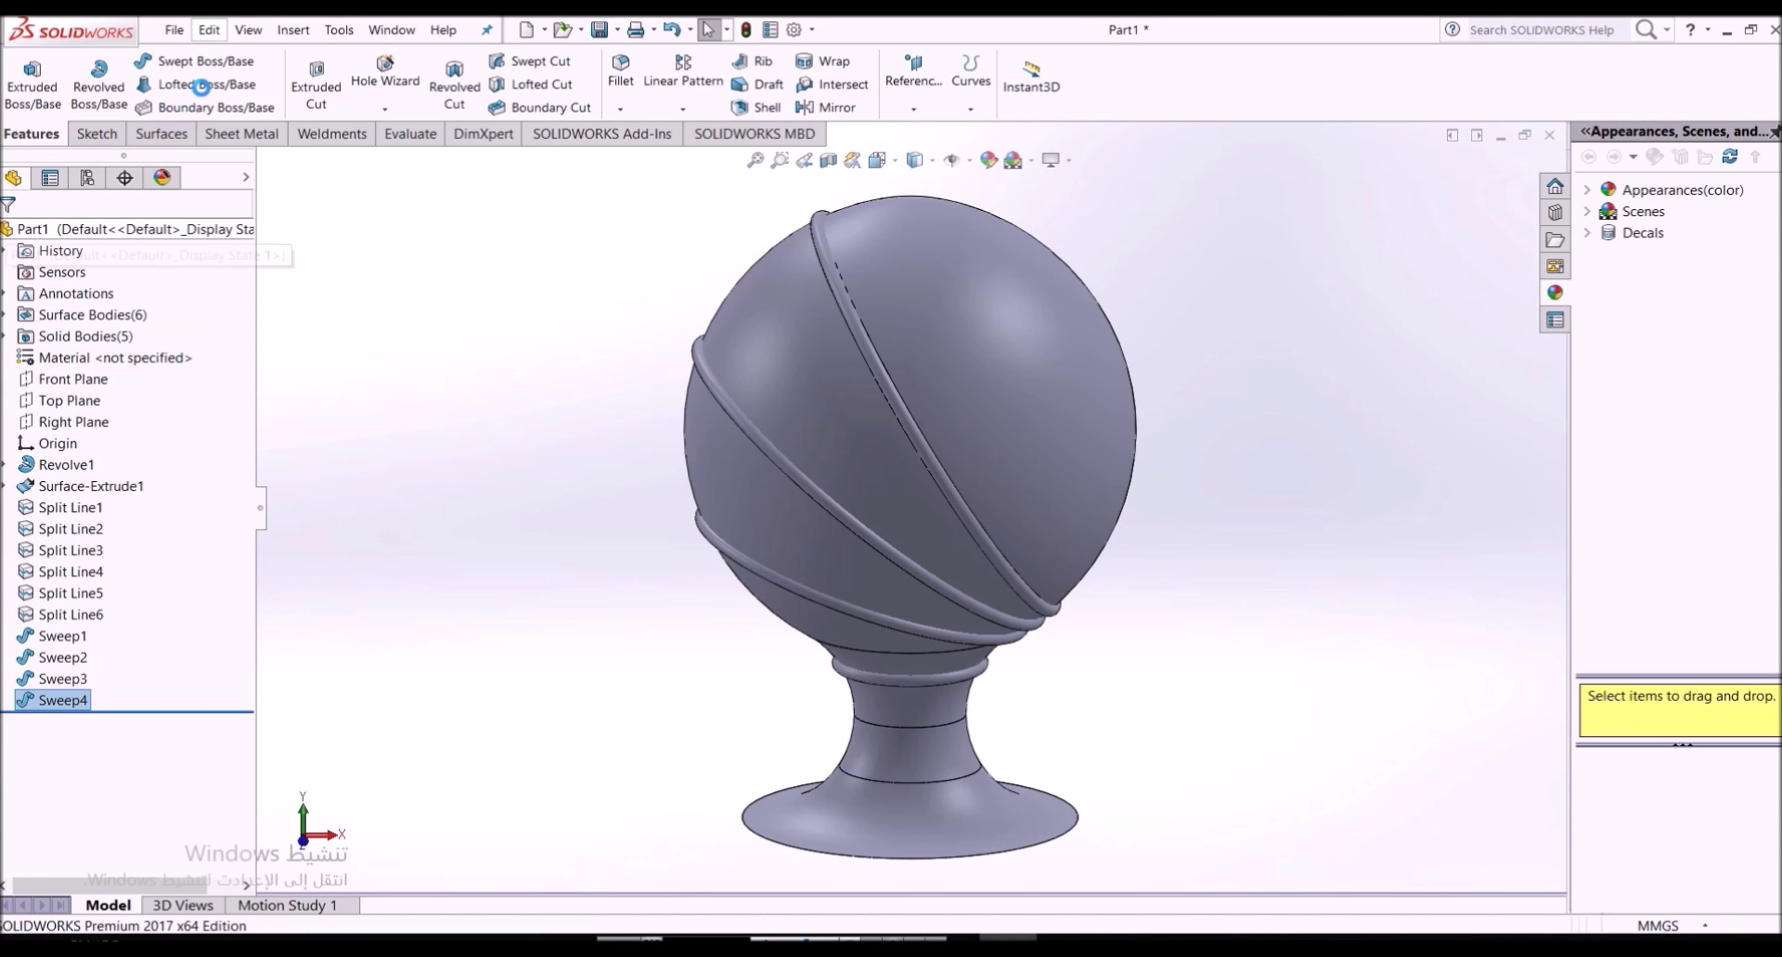
Sweep an unmerged 5 mm ring around the middle neck edge
click(204, 62)
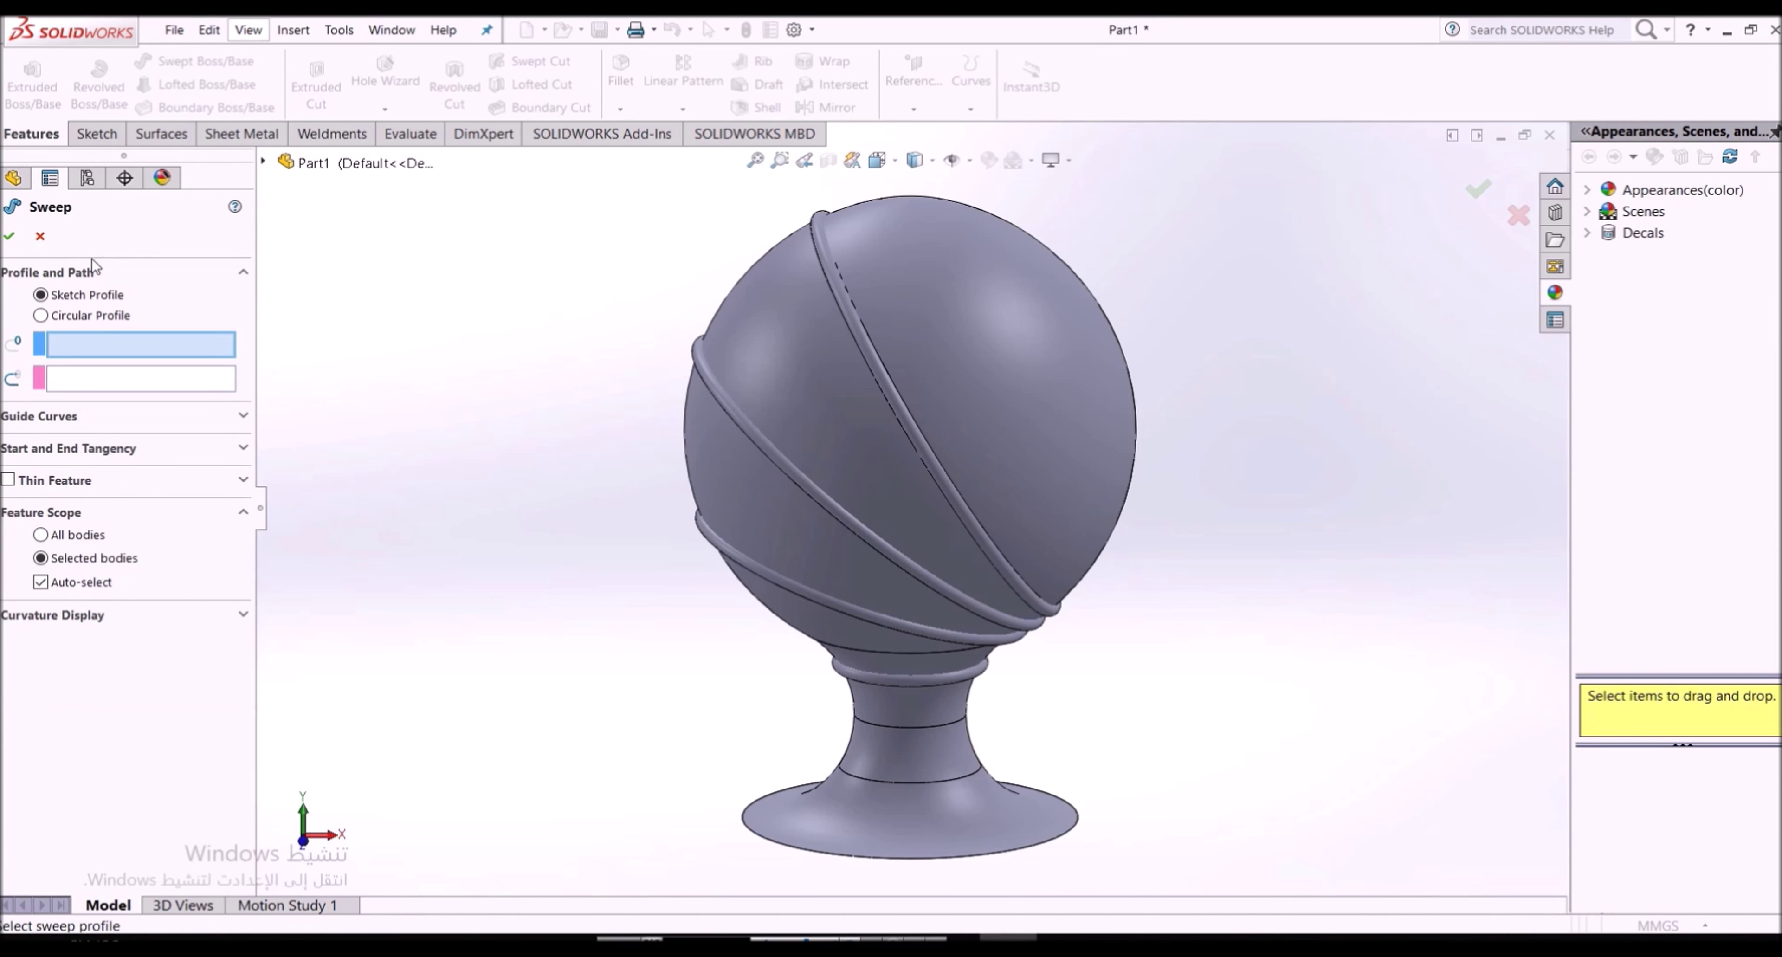
click(89, 318)
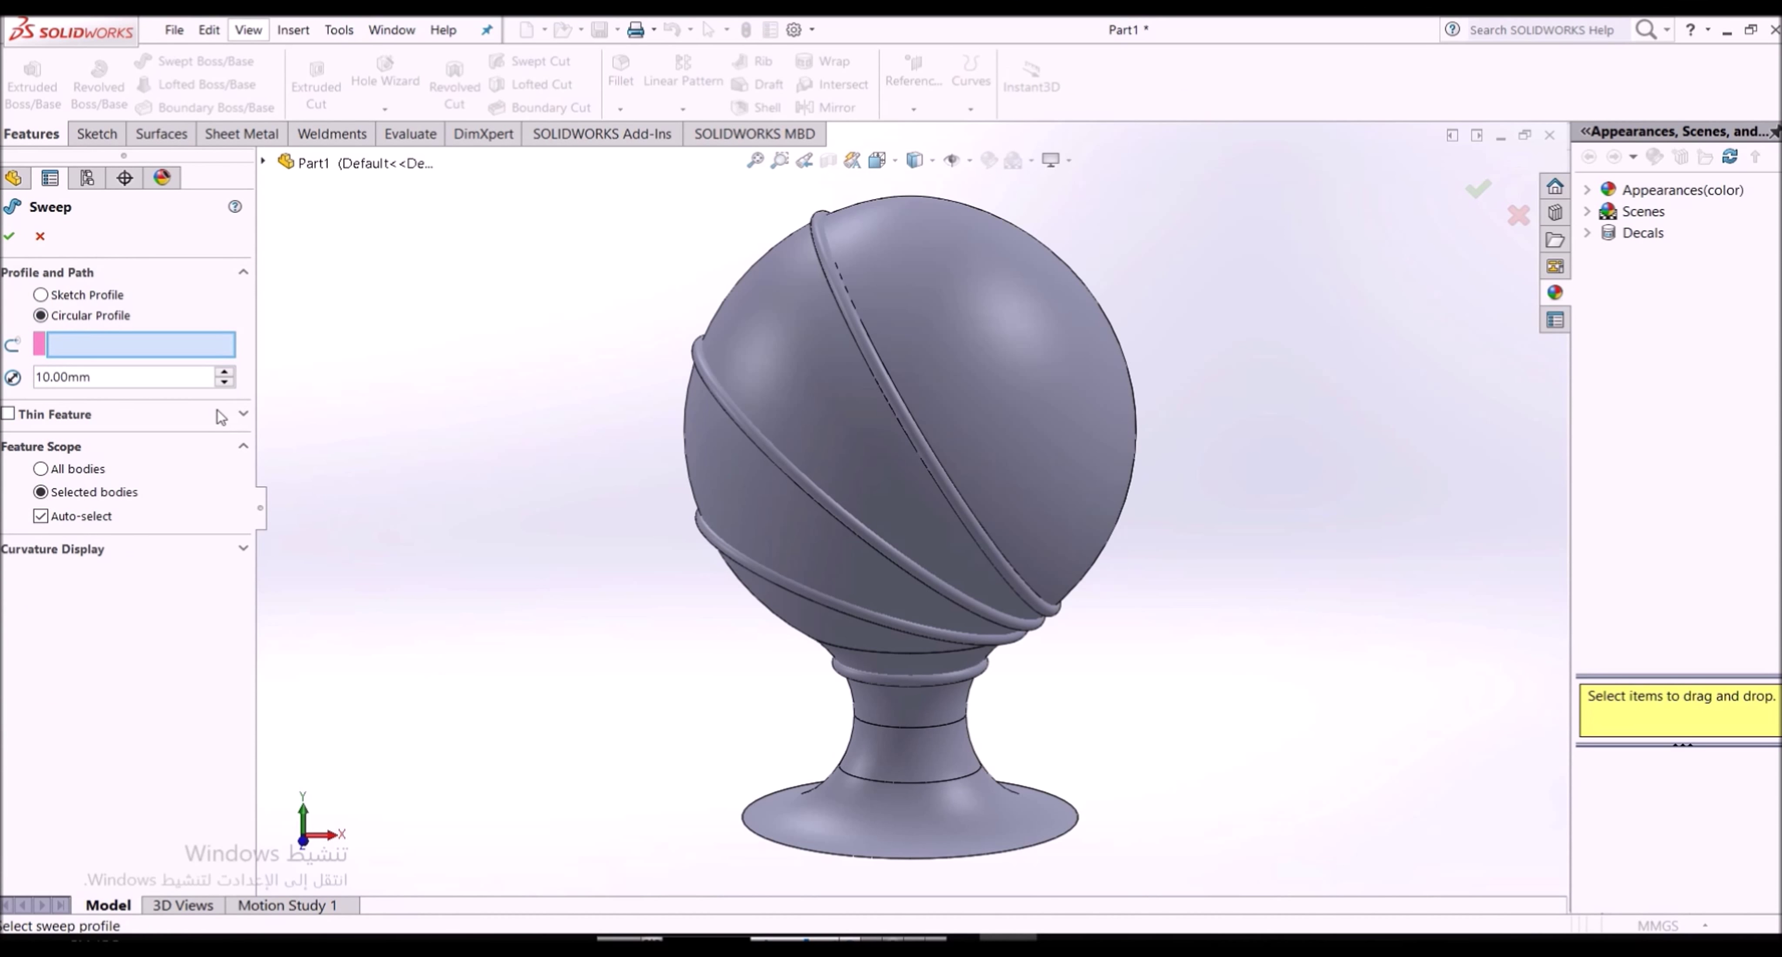
click(889, 722)
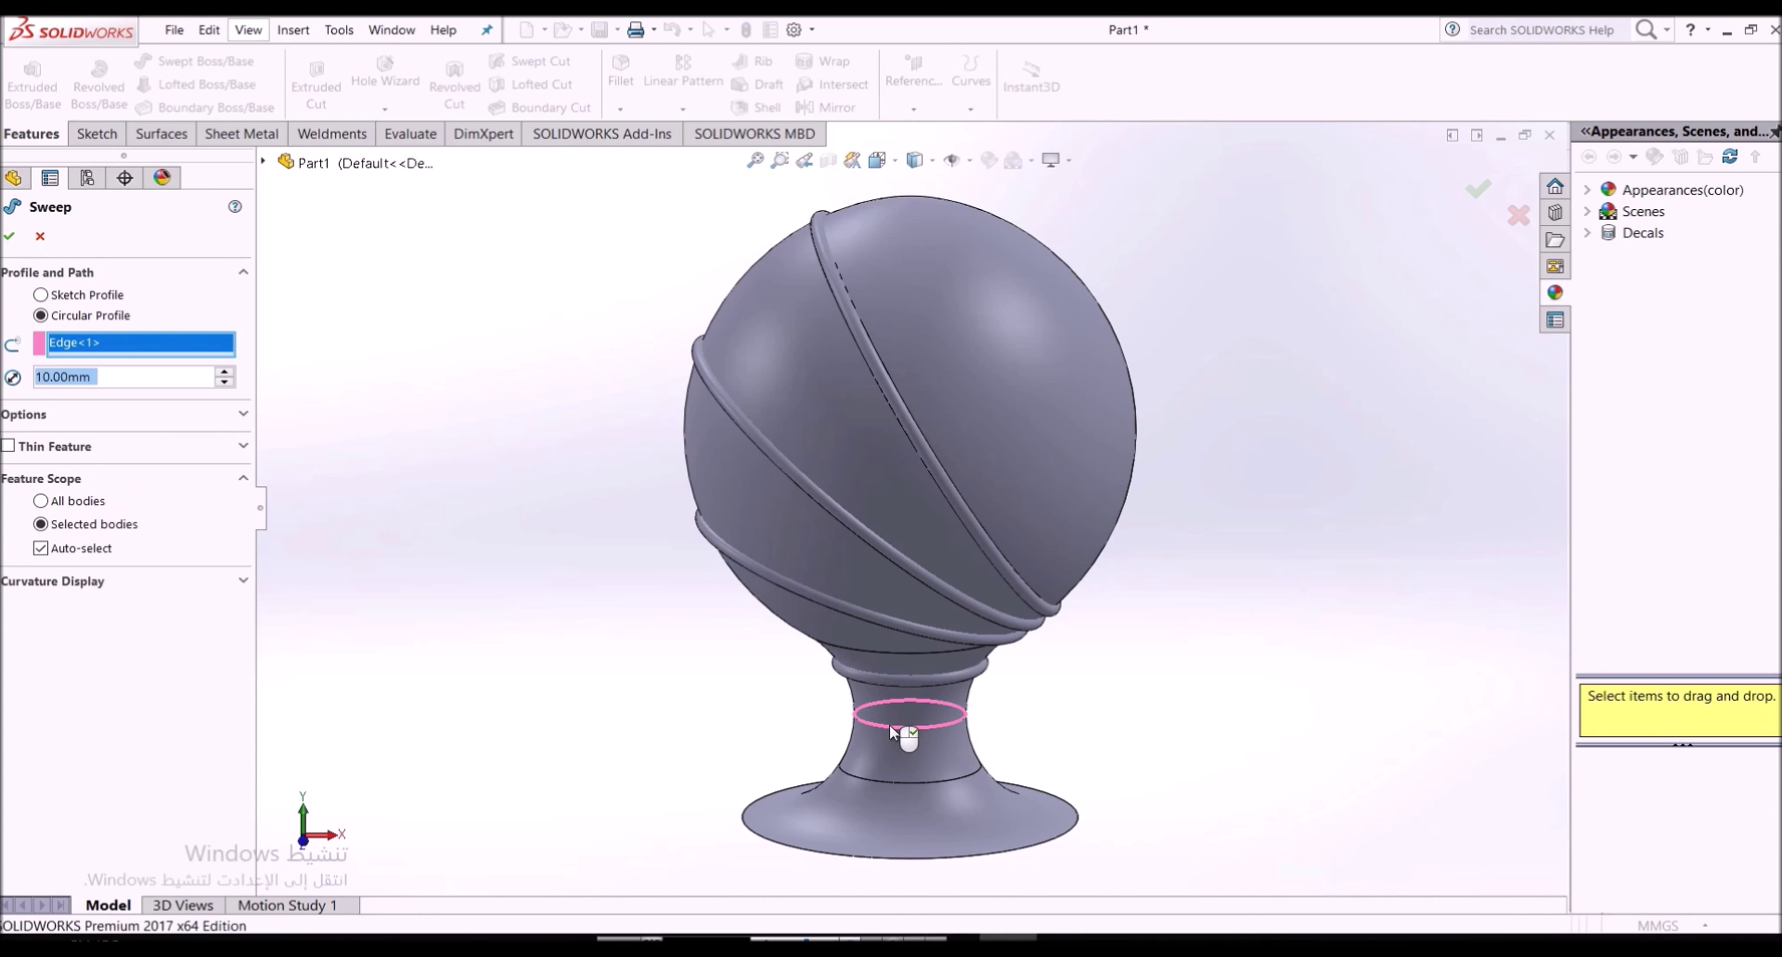
text(5)
click(14, 417)
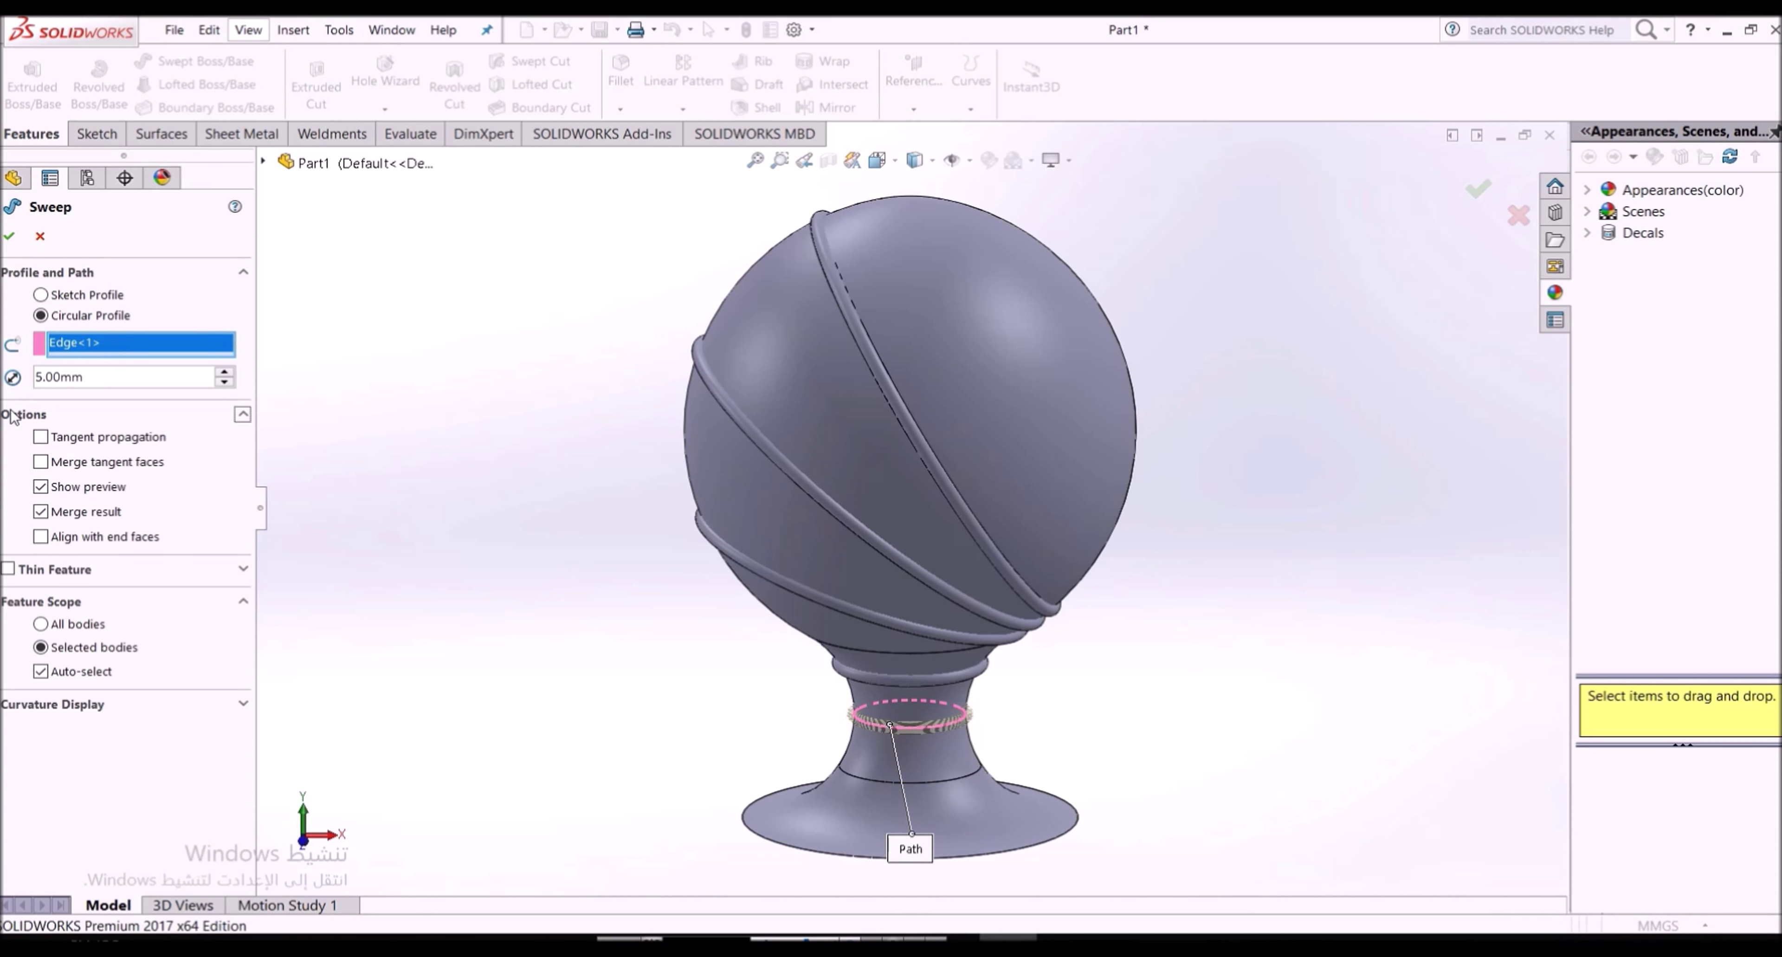
click(67, 520)
click(12, 237)
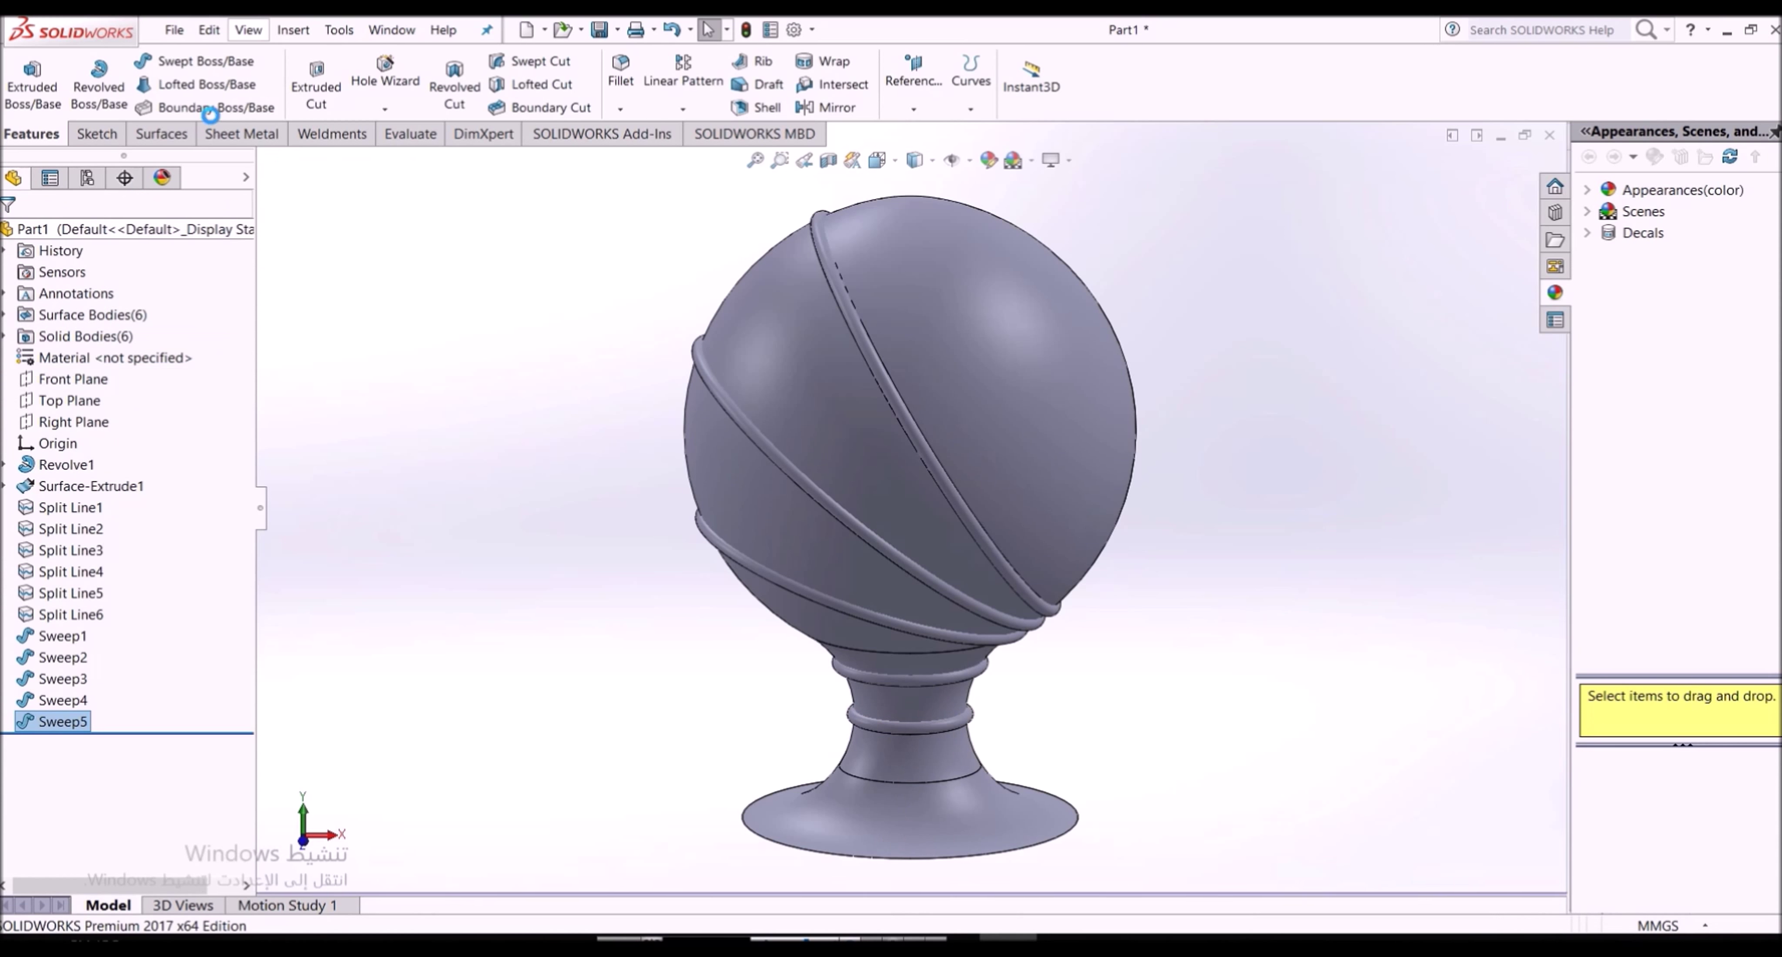
Sweep a 5 mm ring along the edge where the neck meets the base
click(205, 62)
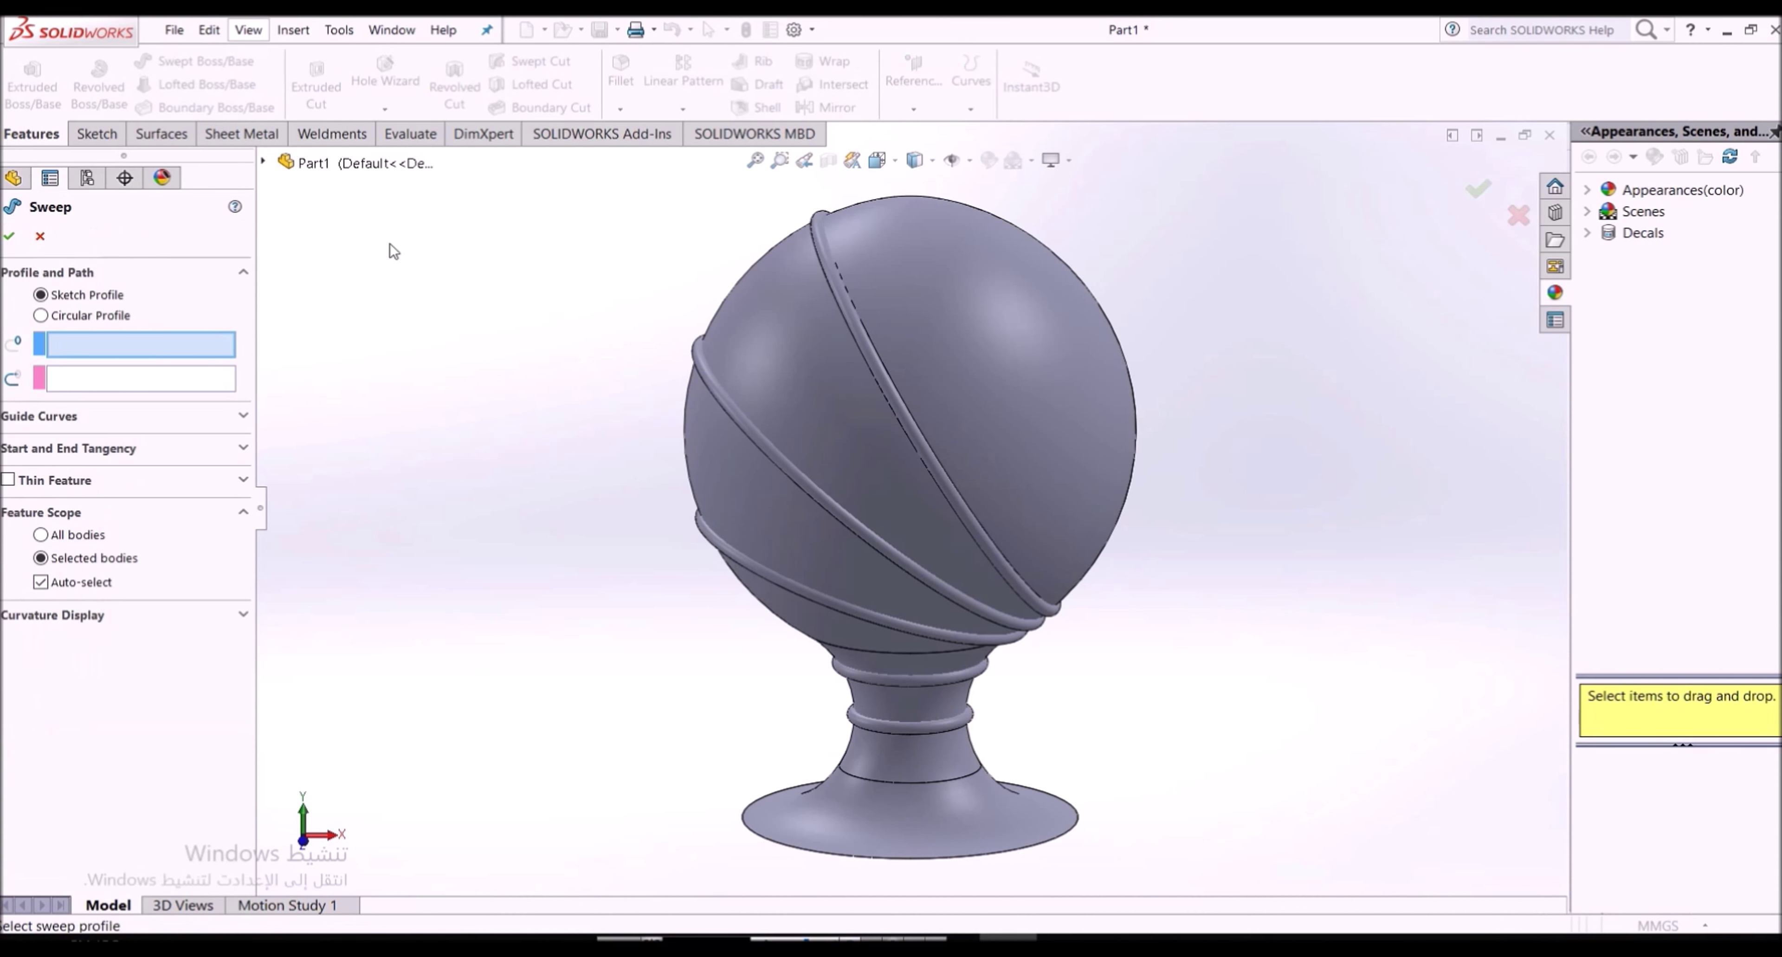
click(105, 315)
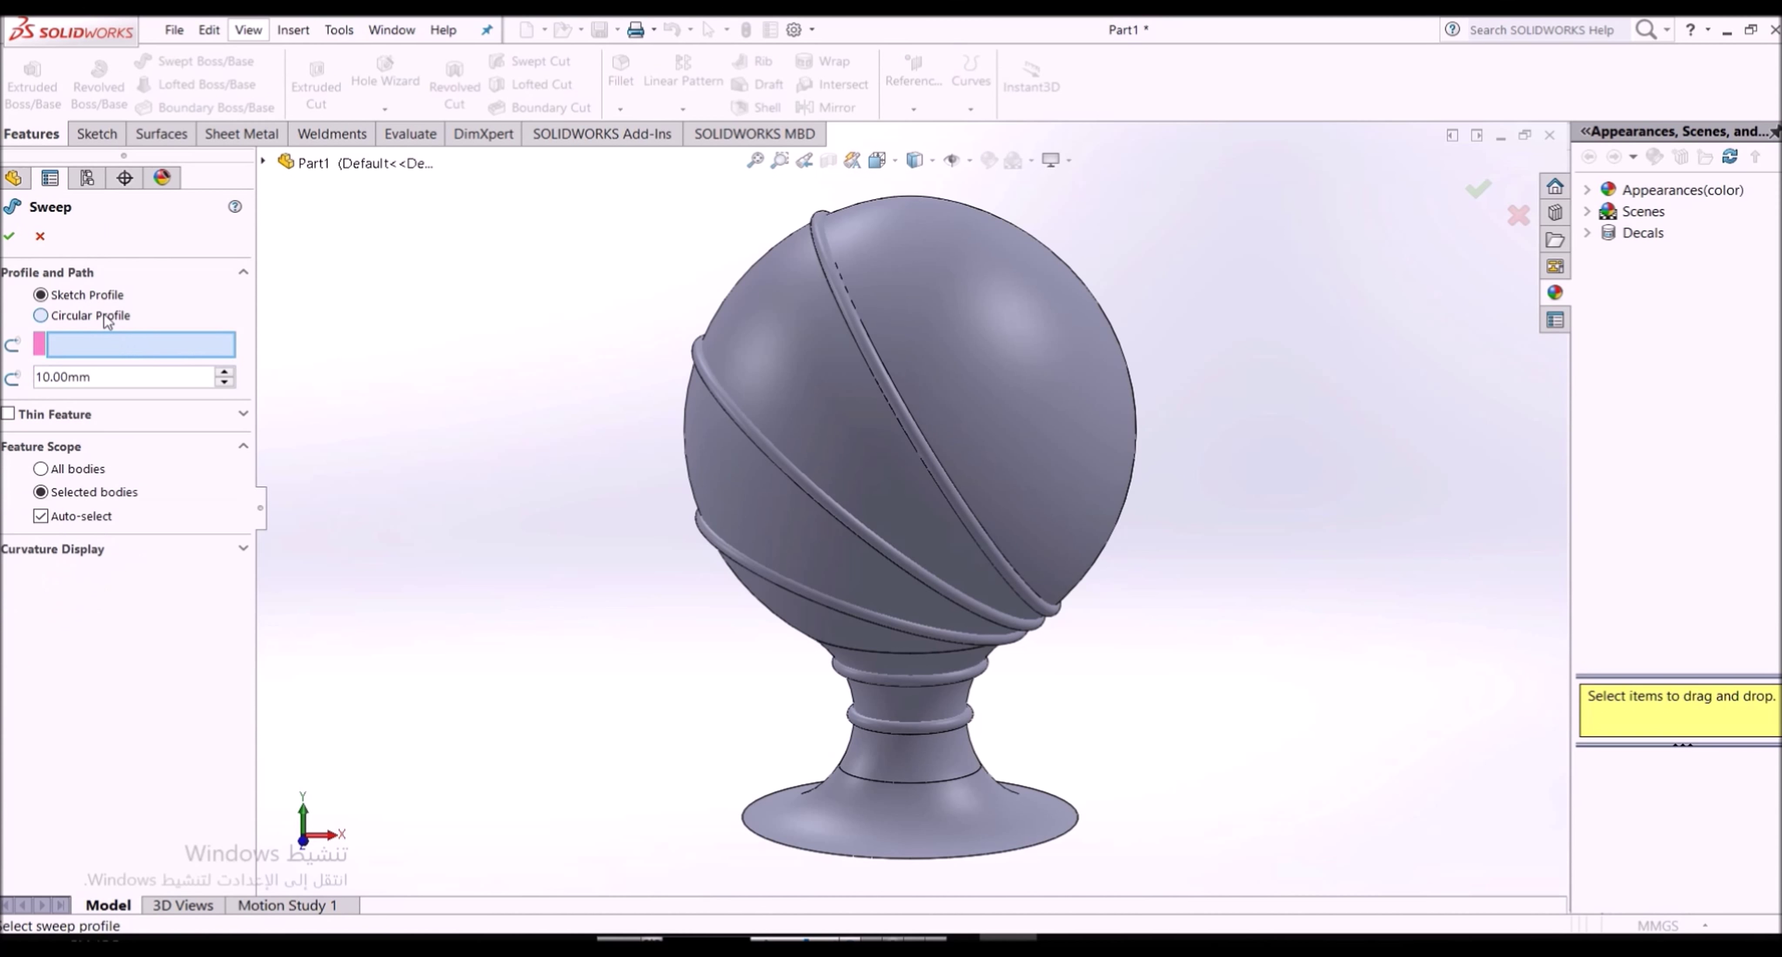
click(874, 781)
double_click(125, 377)
text(5)
click(20, 416)
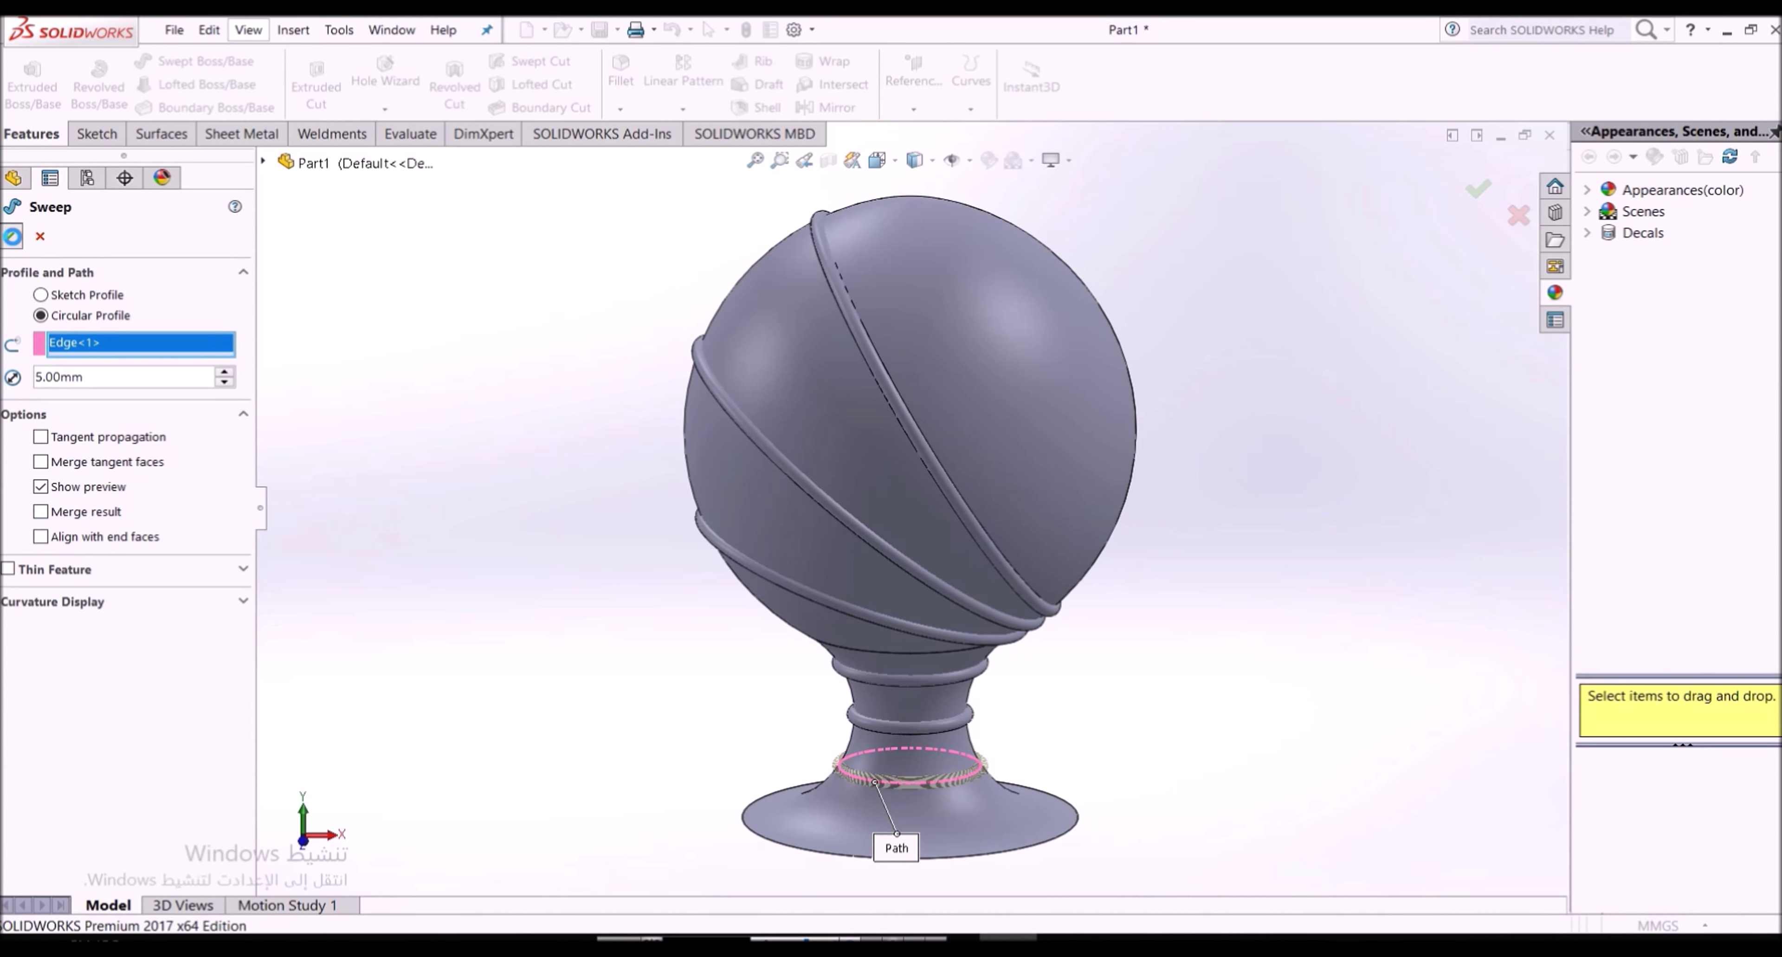
click(14, 238)
Sweep an unmerged 5 mm ring around the base's bottom edge
click(204, 62)
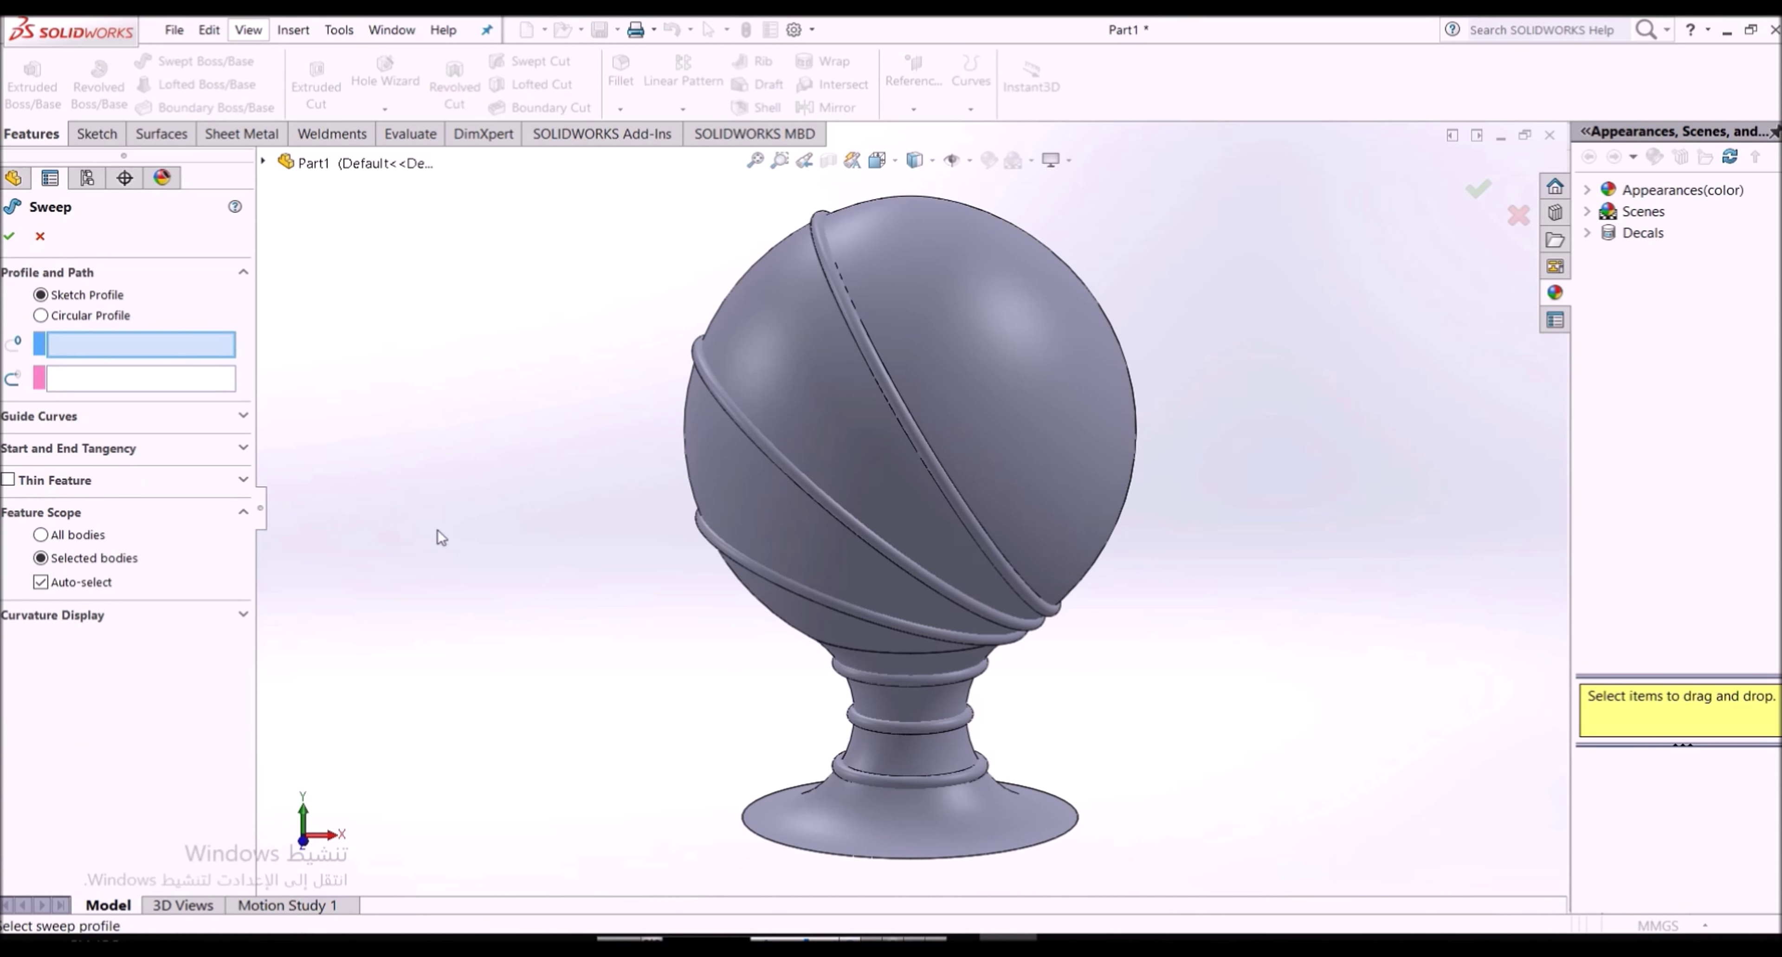
click(96, 318)
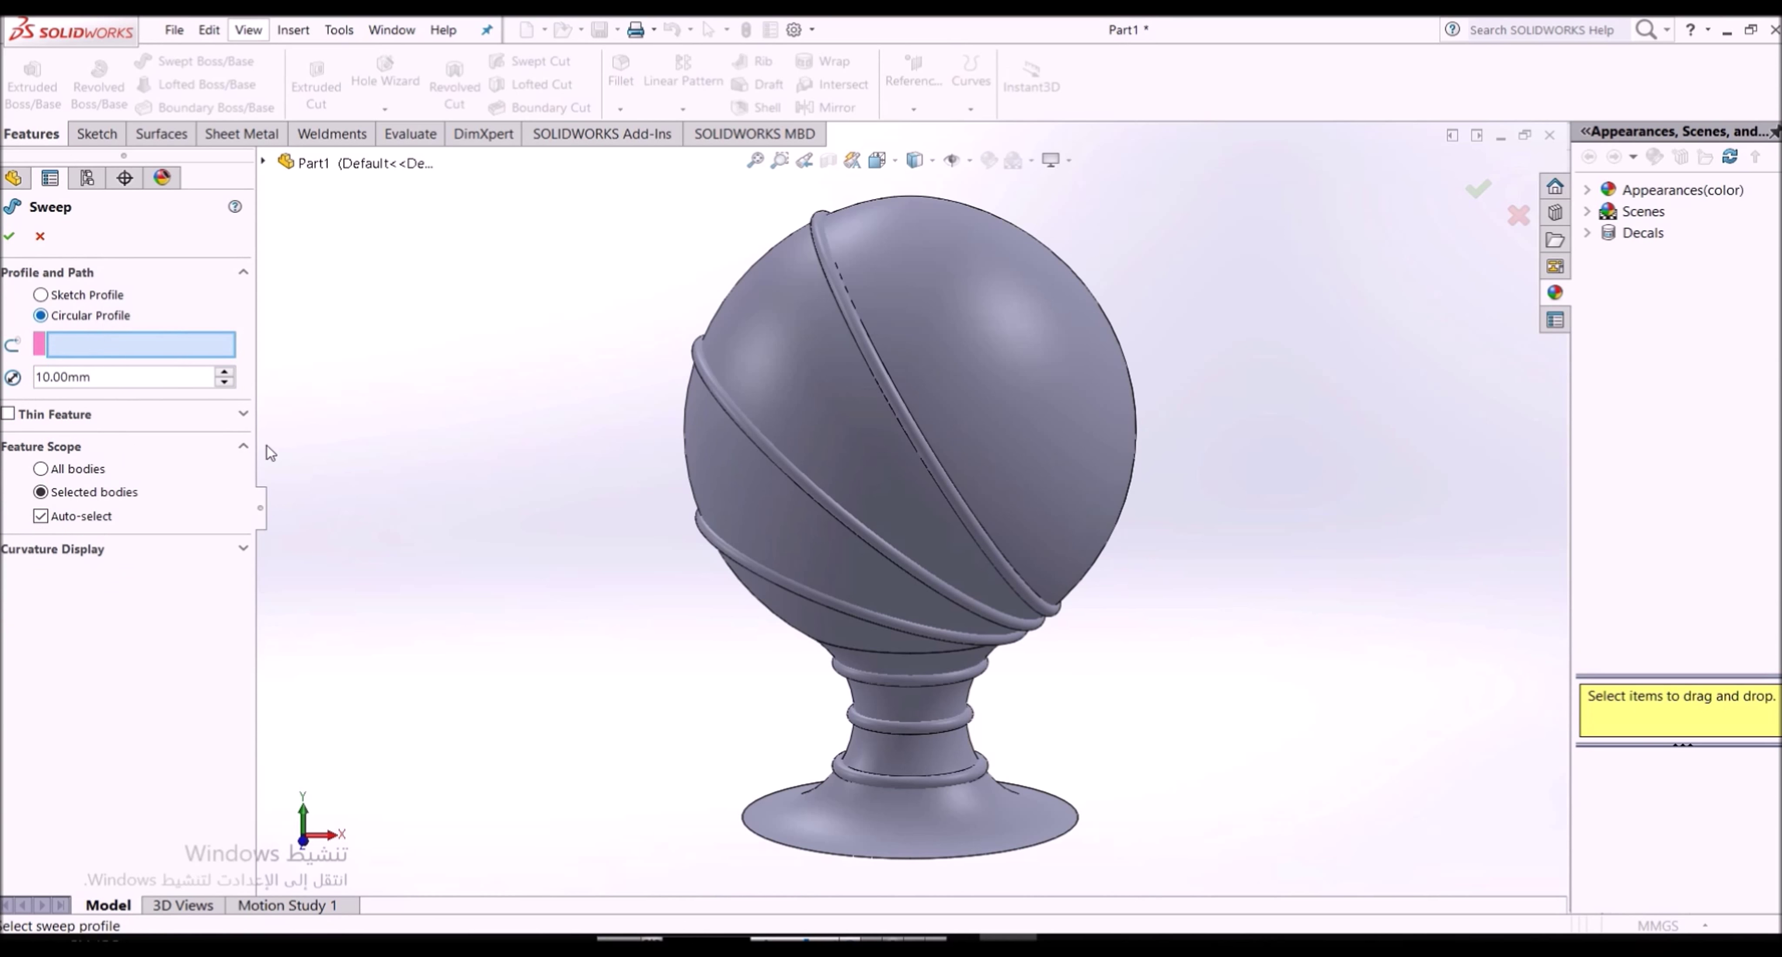
click(768, 835)
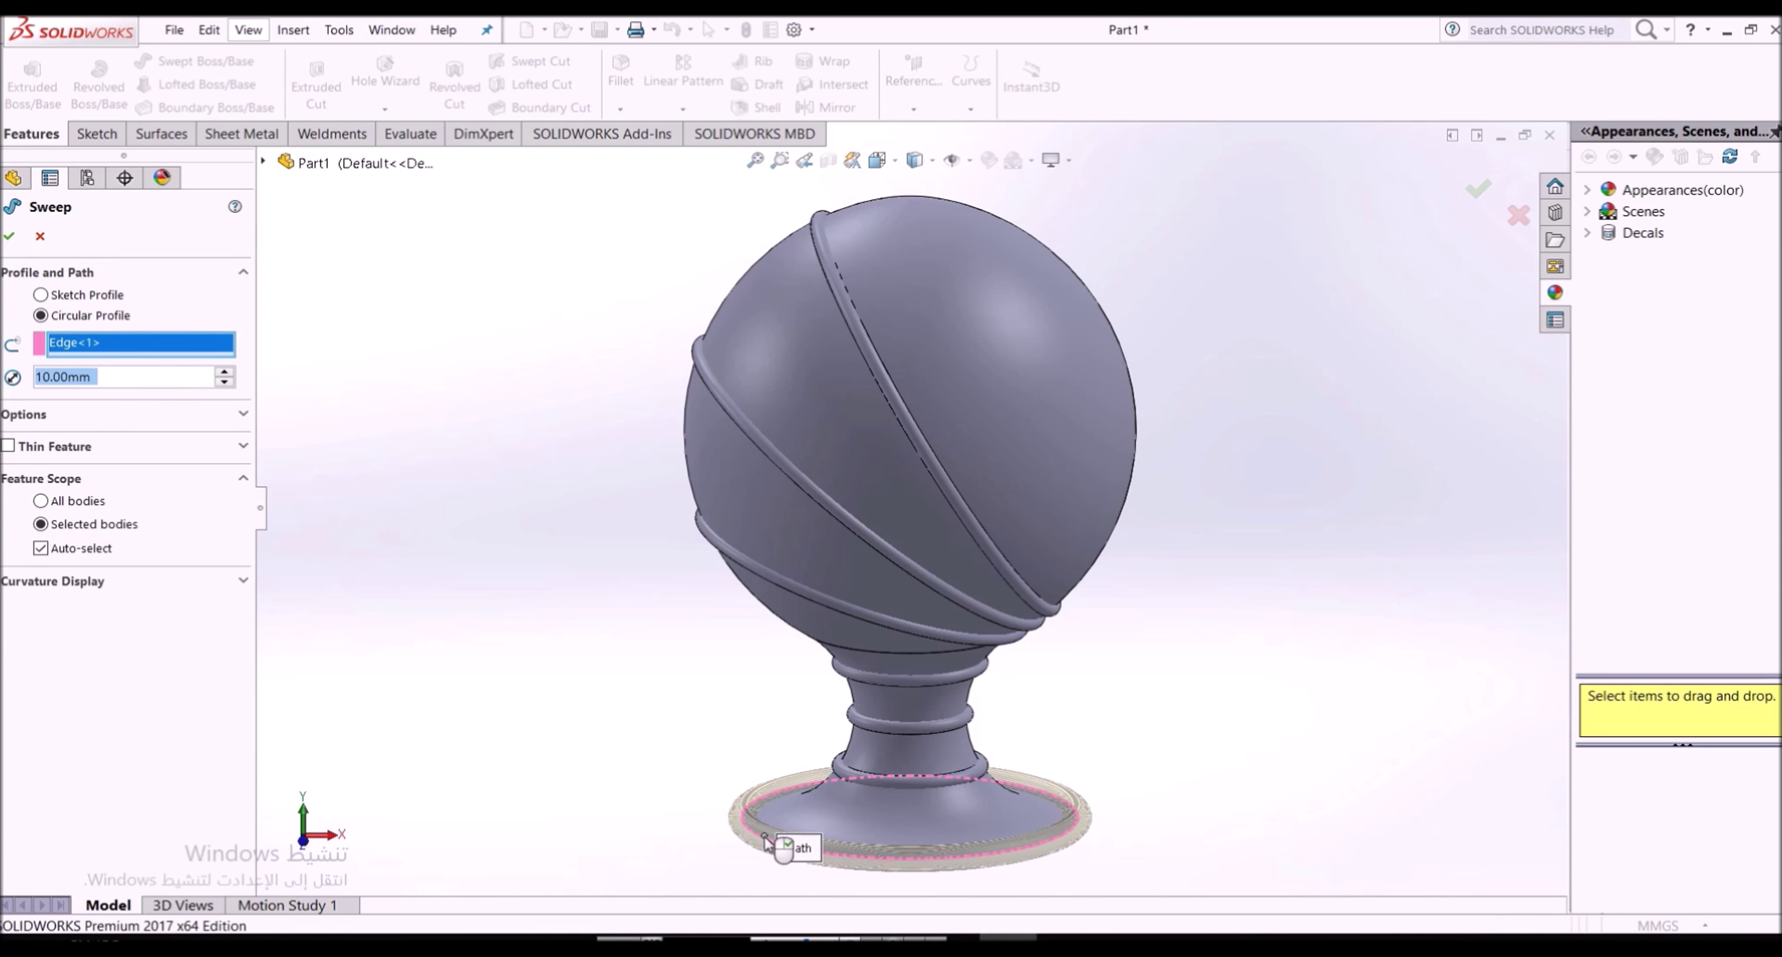
text(5)
click(6, 413)
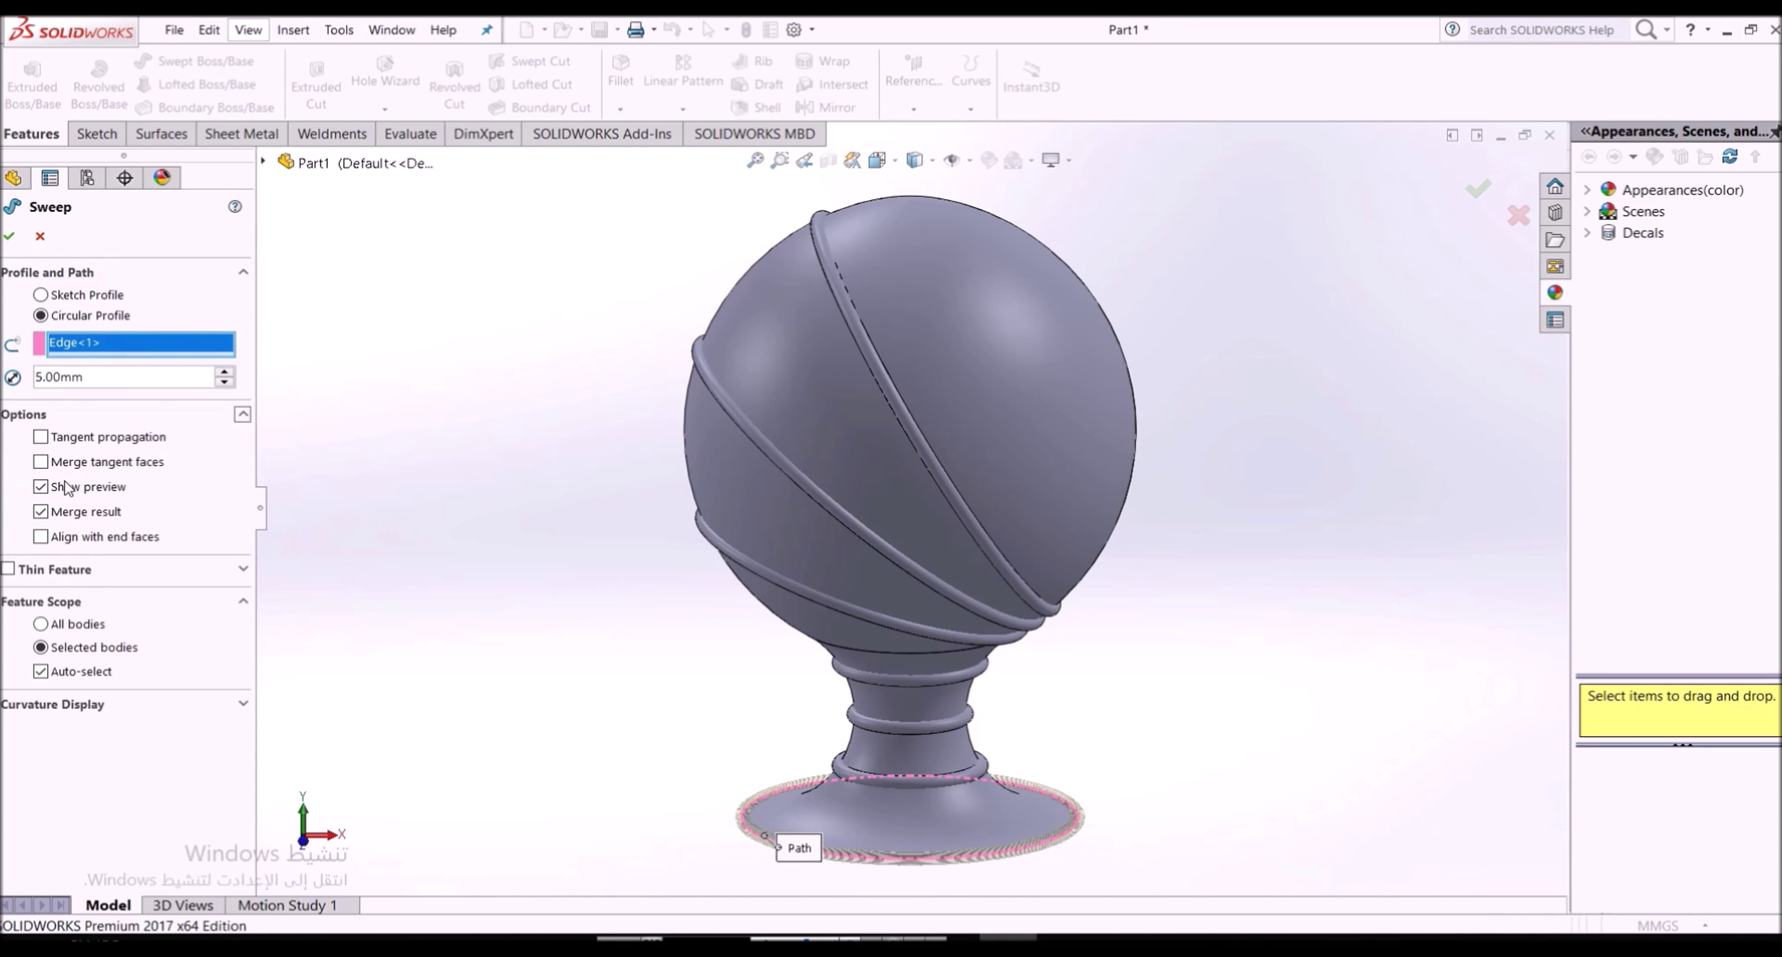
click(67, 515)
click(10, 237)
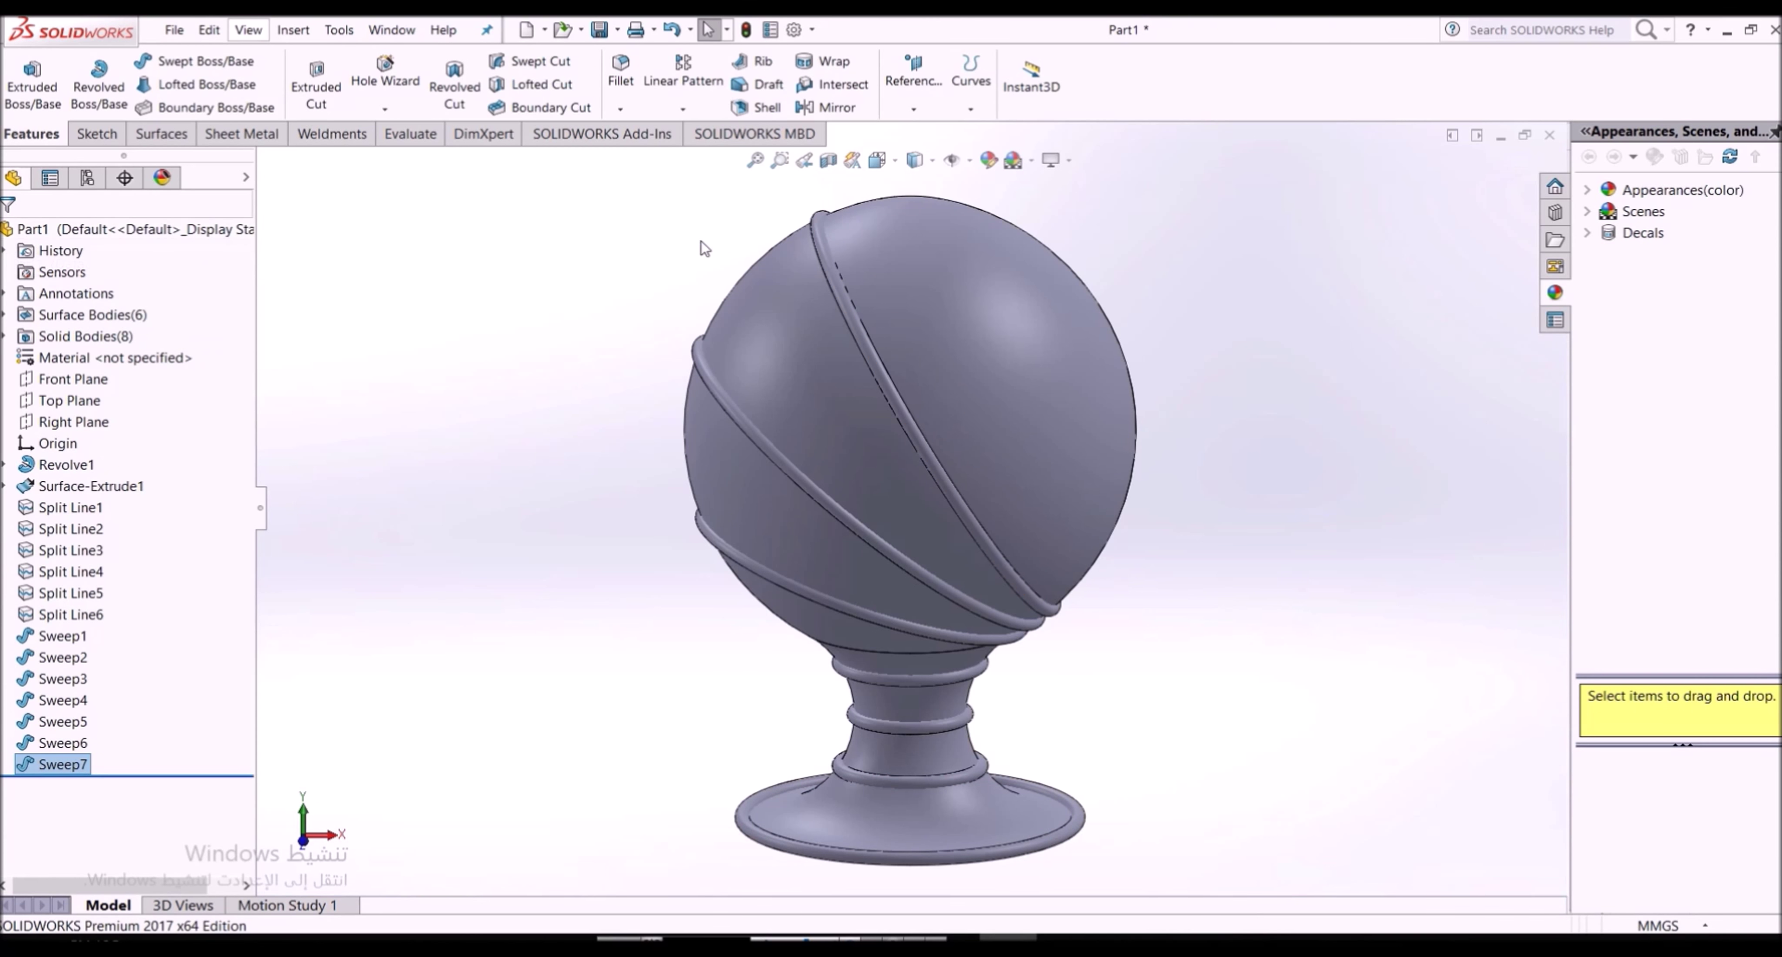
Hide the sphere surface so only the tube rings remain
click(952, 299)
click(1036, 247)
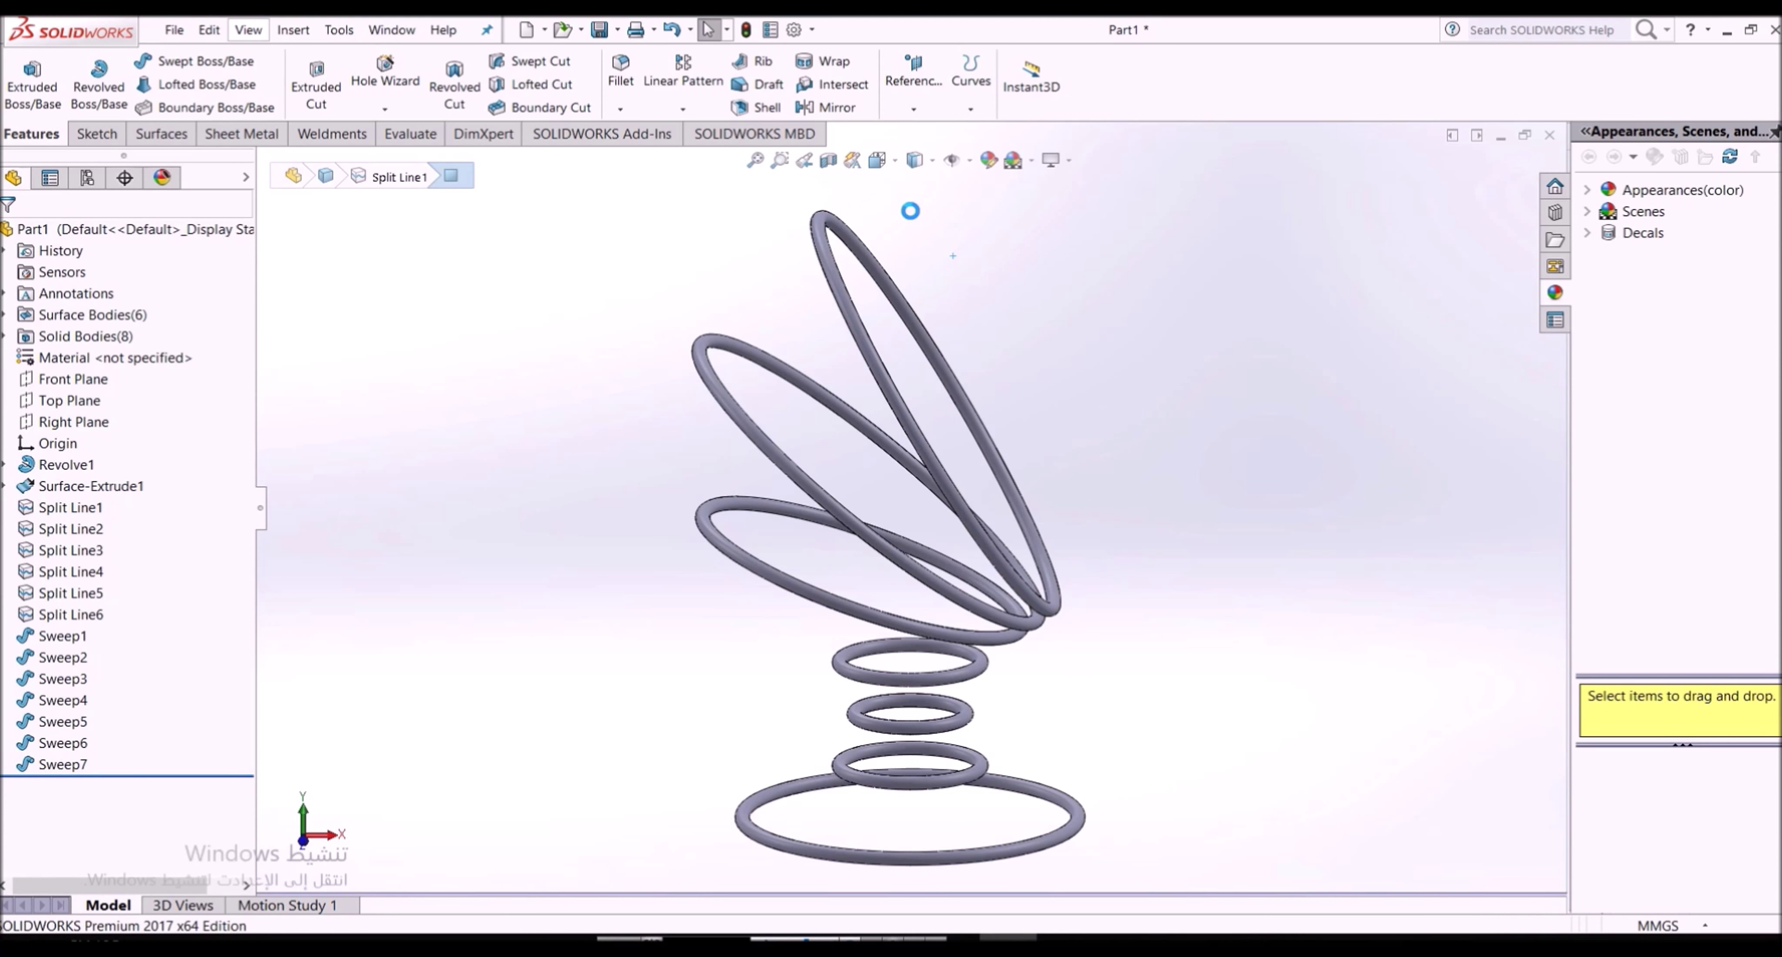
click(69, 379)
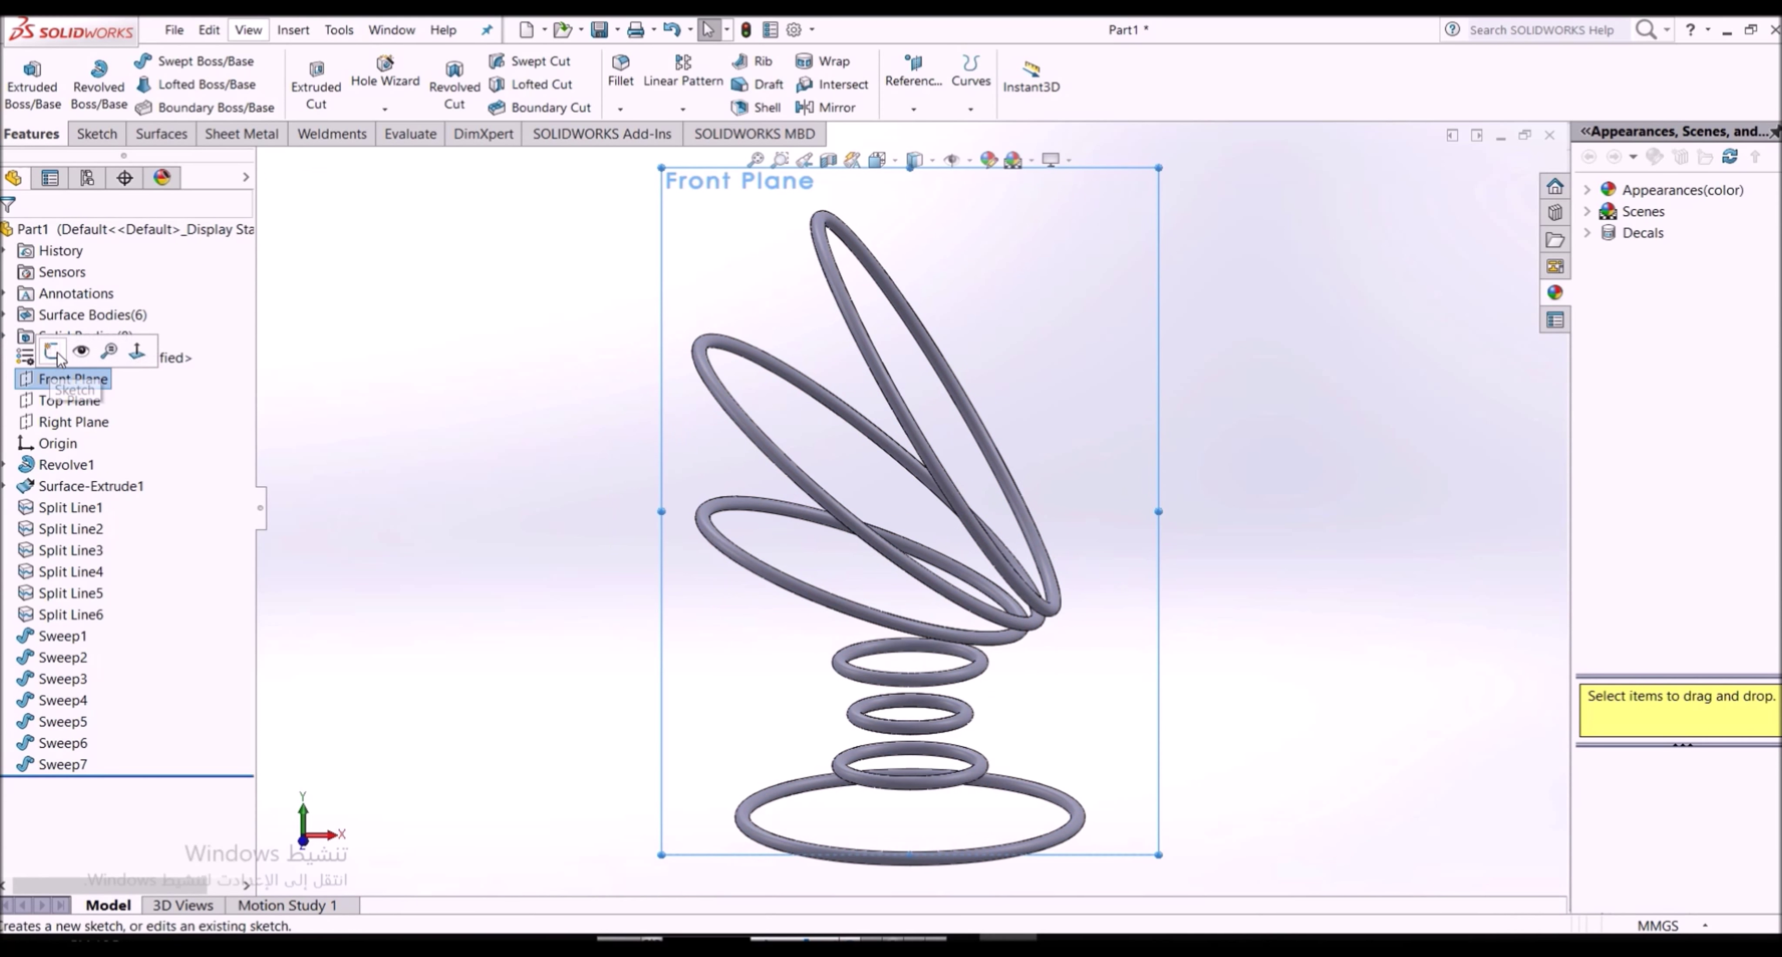
Convert Sketch1's upper and lower profile arcs into a Front Plane sketch, then exit it
click(4, 464)
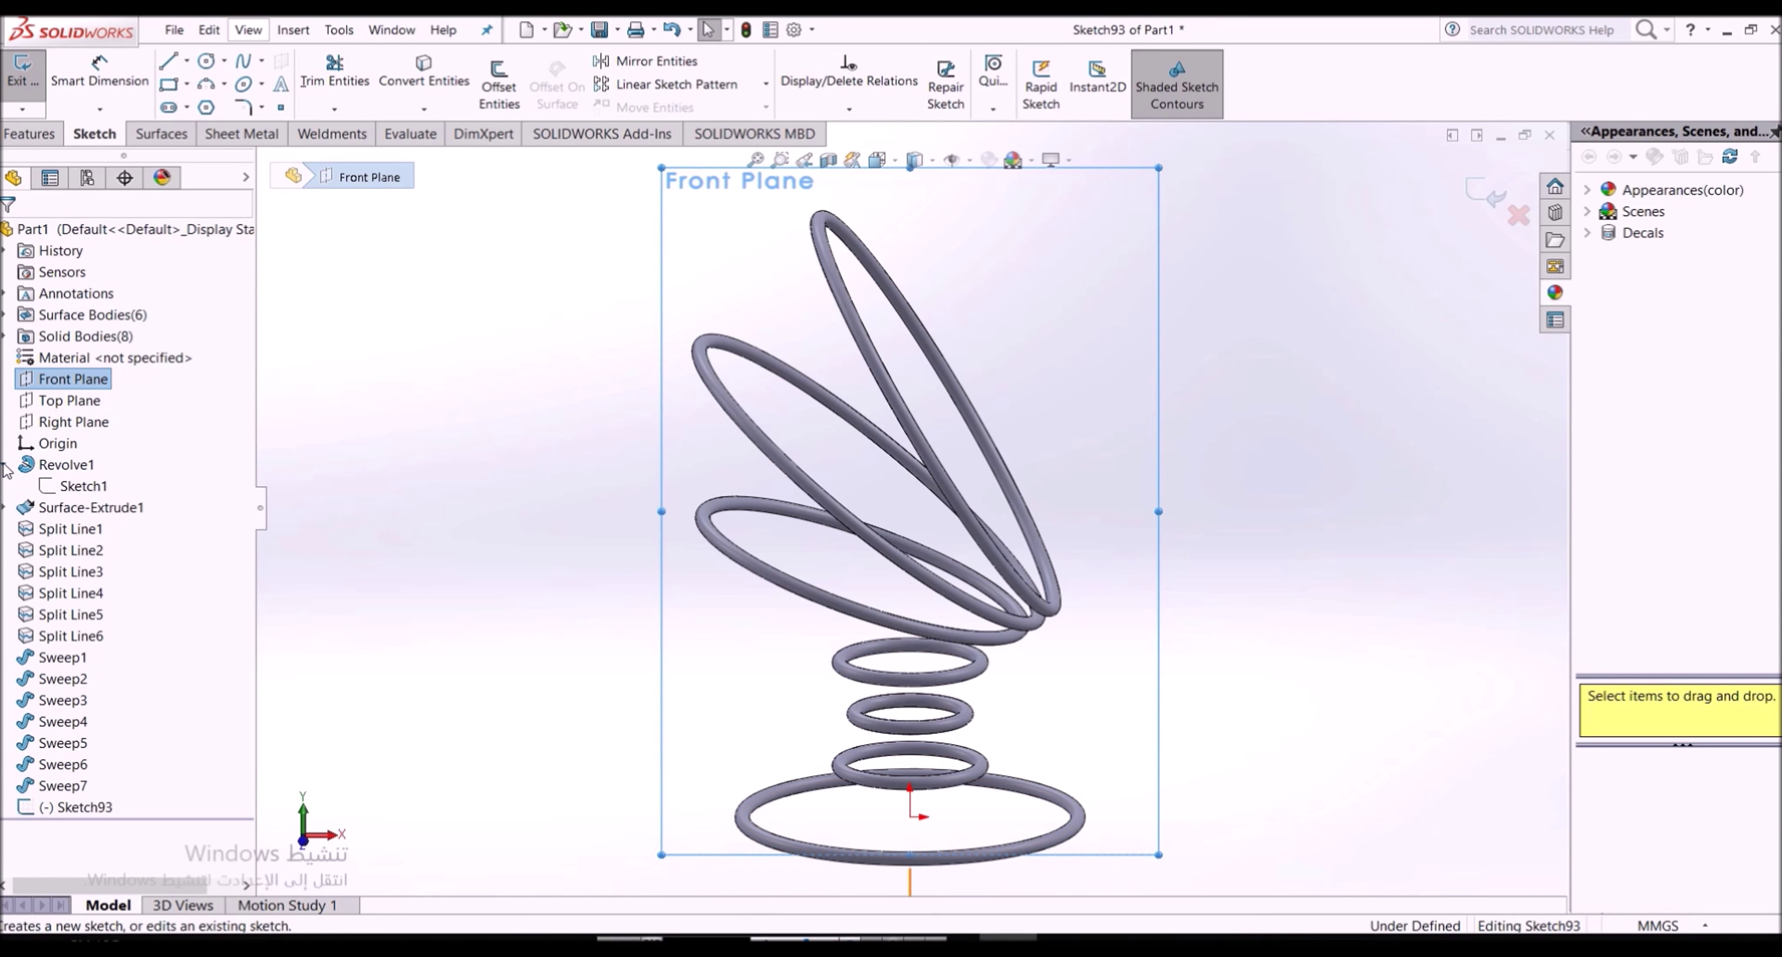
click(73, 487)
key(Escape)
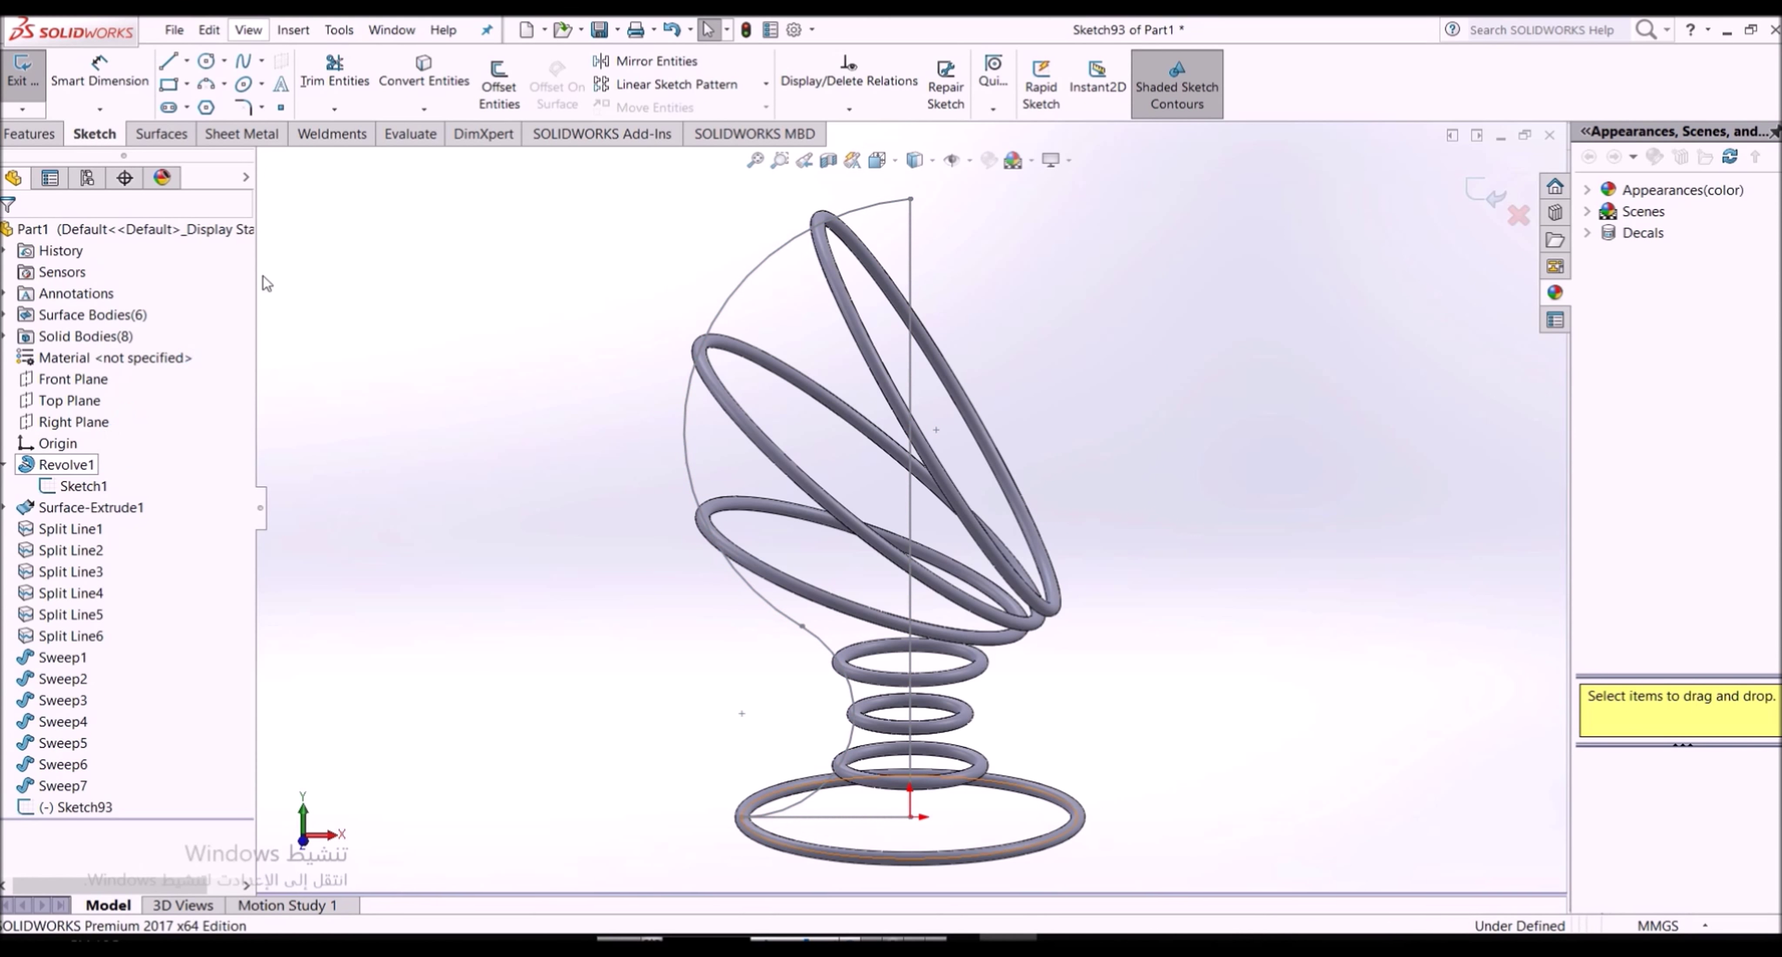
click(413, 83)
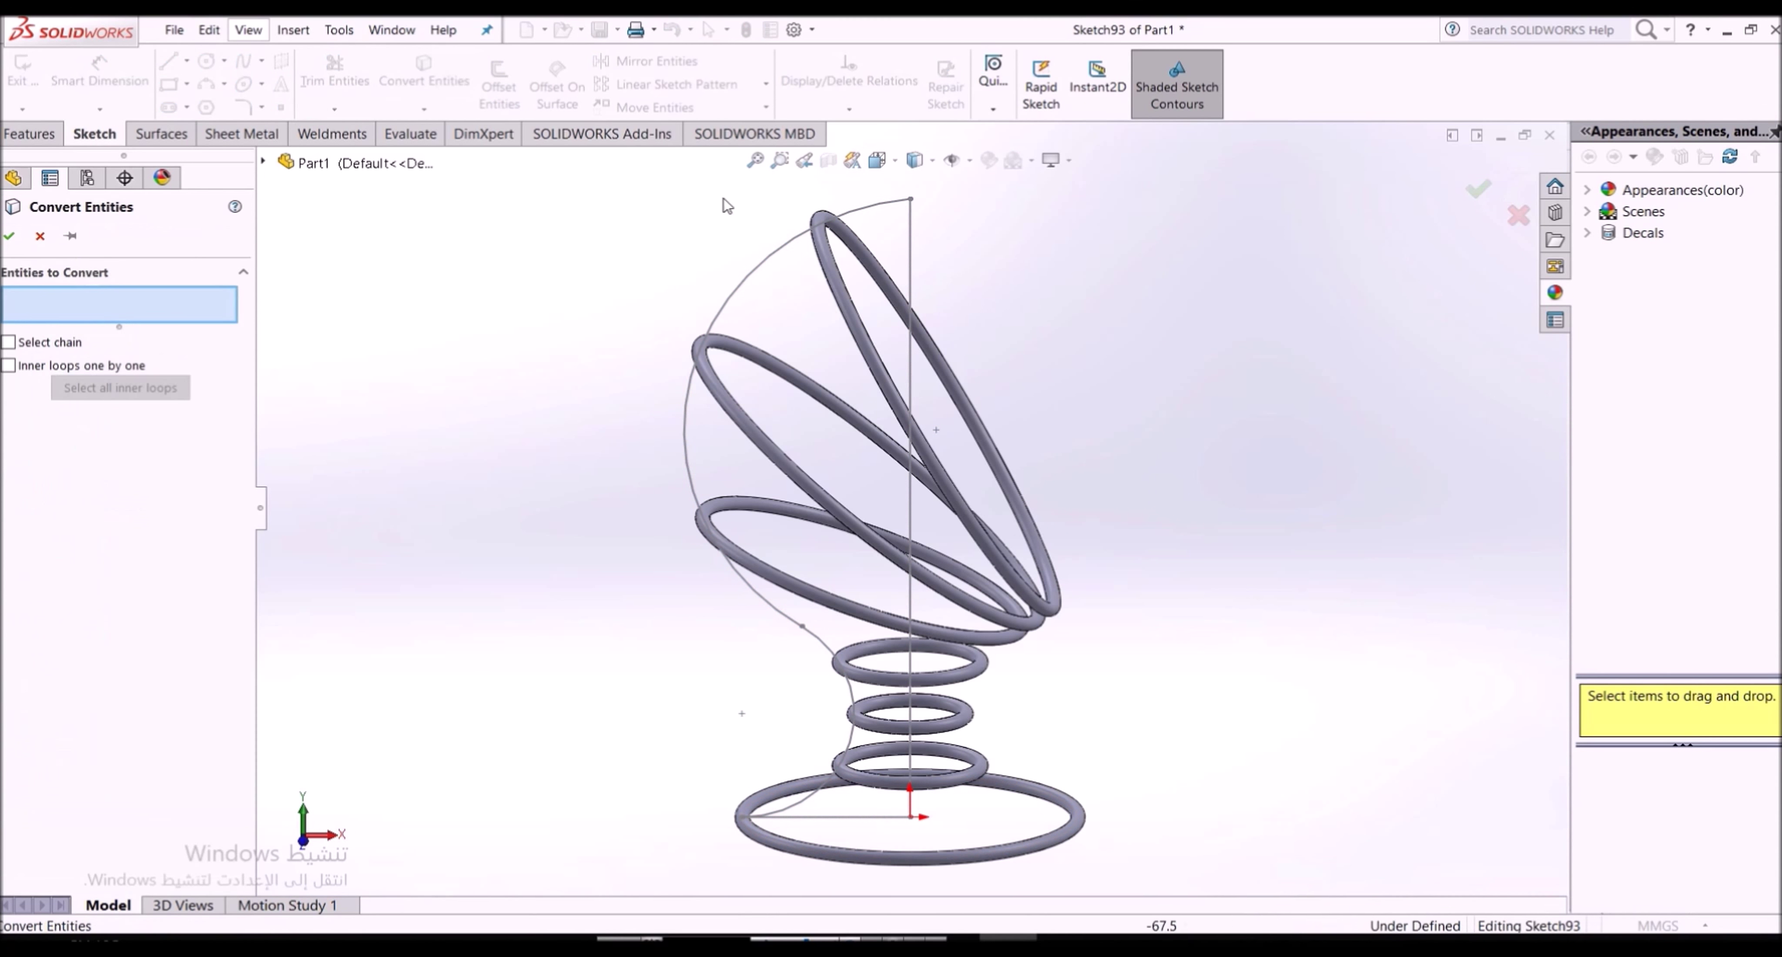
click(760, 270)
click(829, 645)
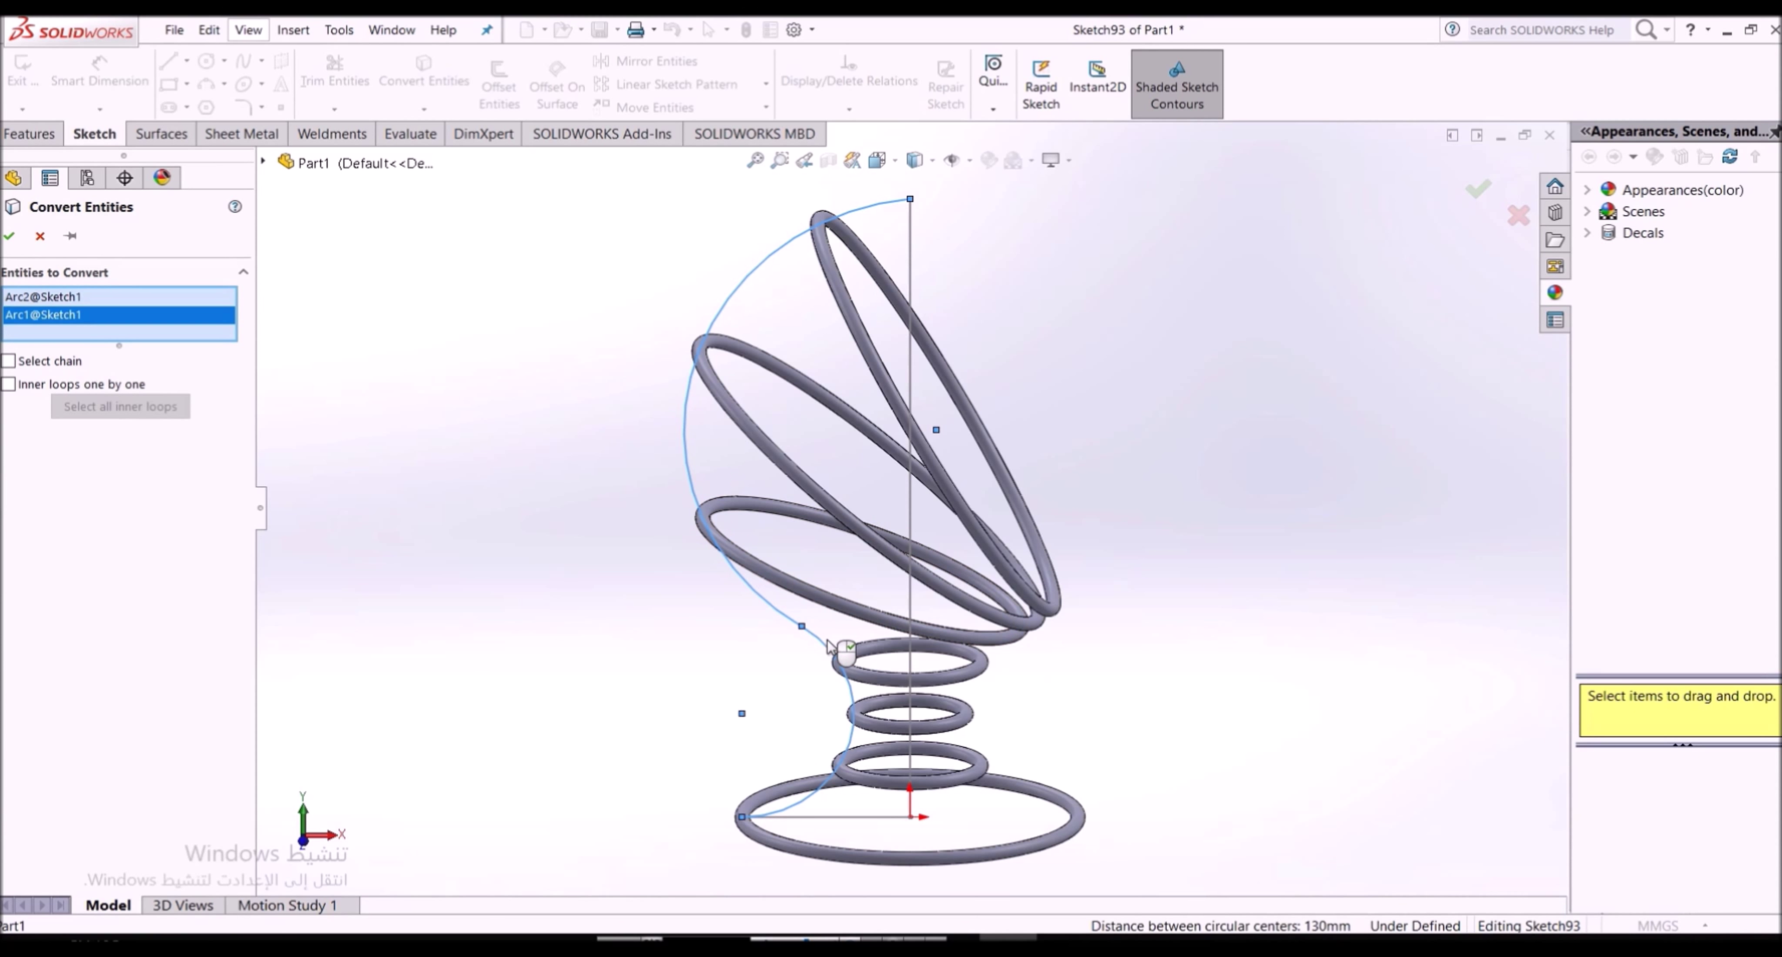
click(9, 237)
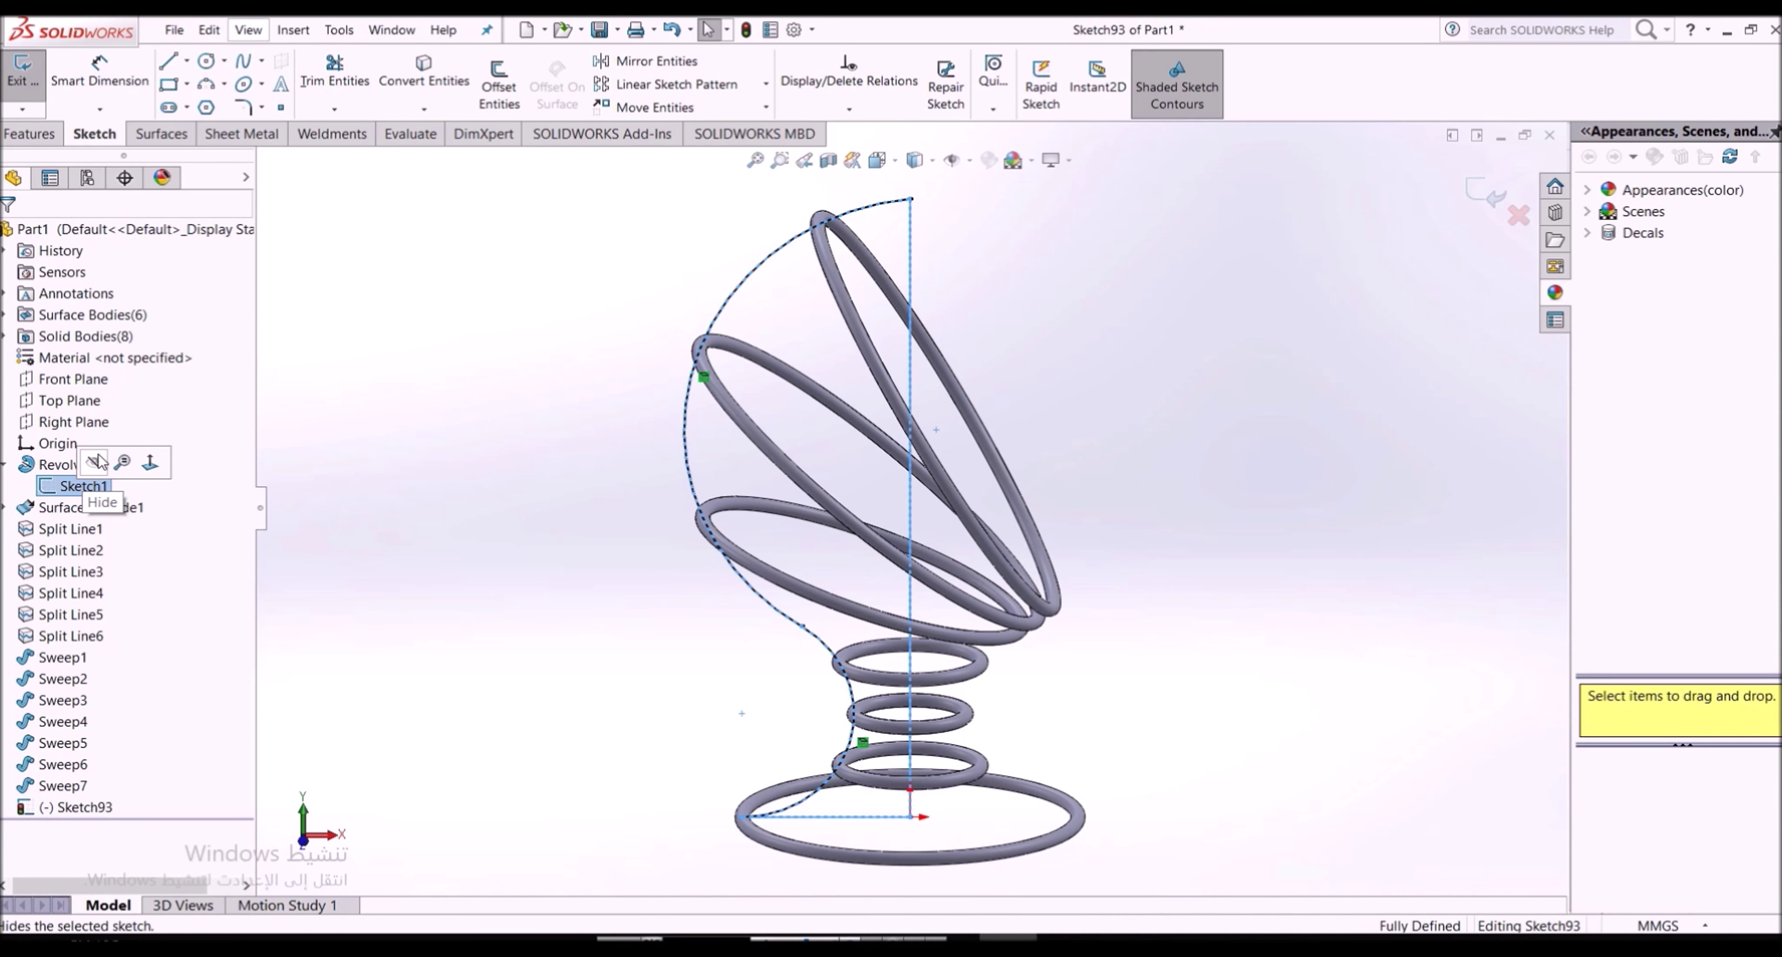
click(14, 103)
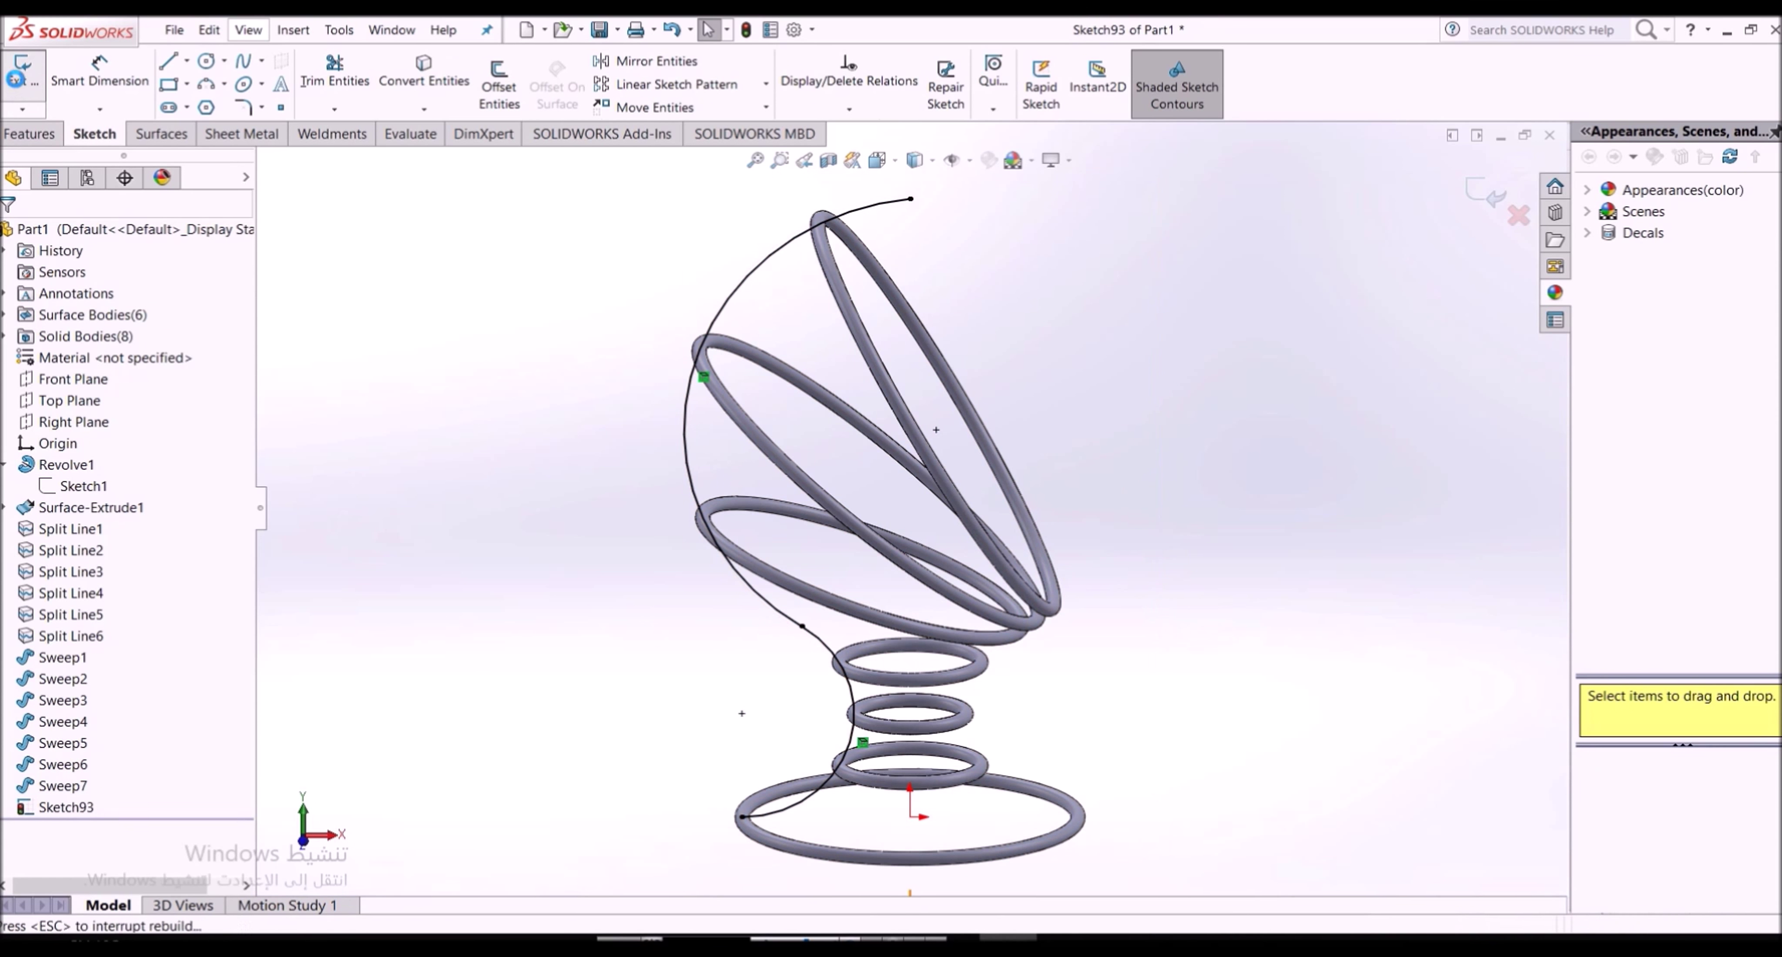
Sweep a separate 5 mm circular tube along the Sketch93 profile curve
click(182, 64)
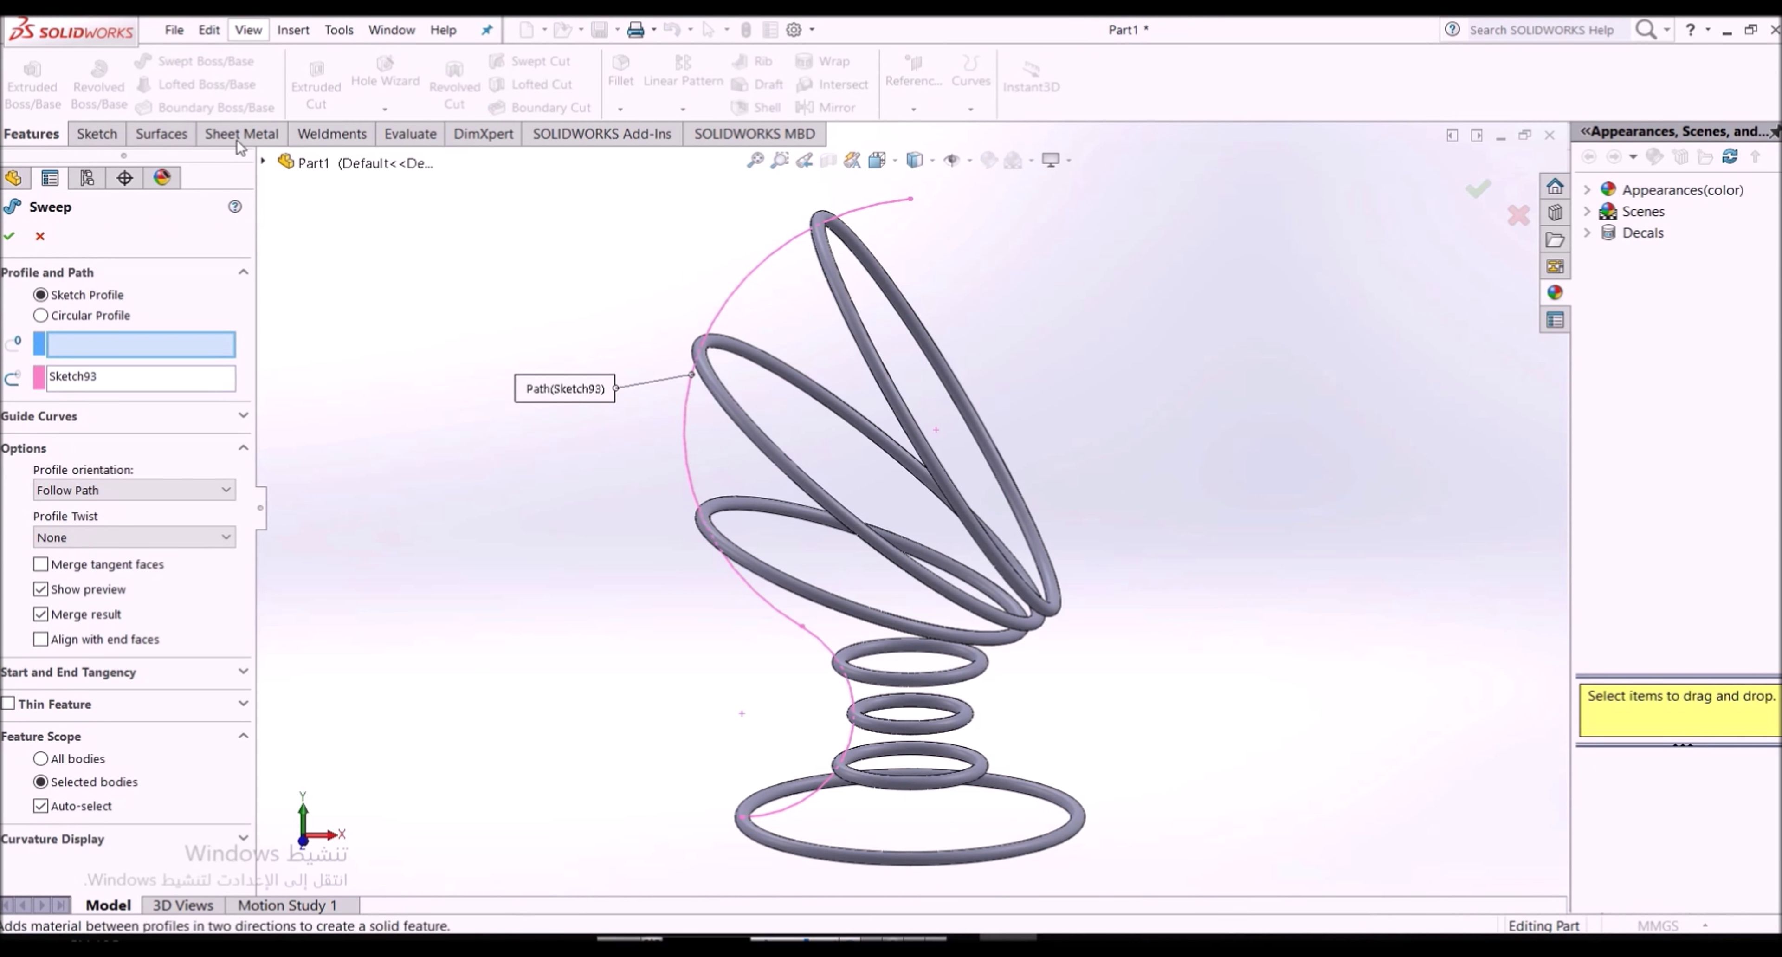
click(127, 315)
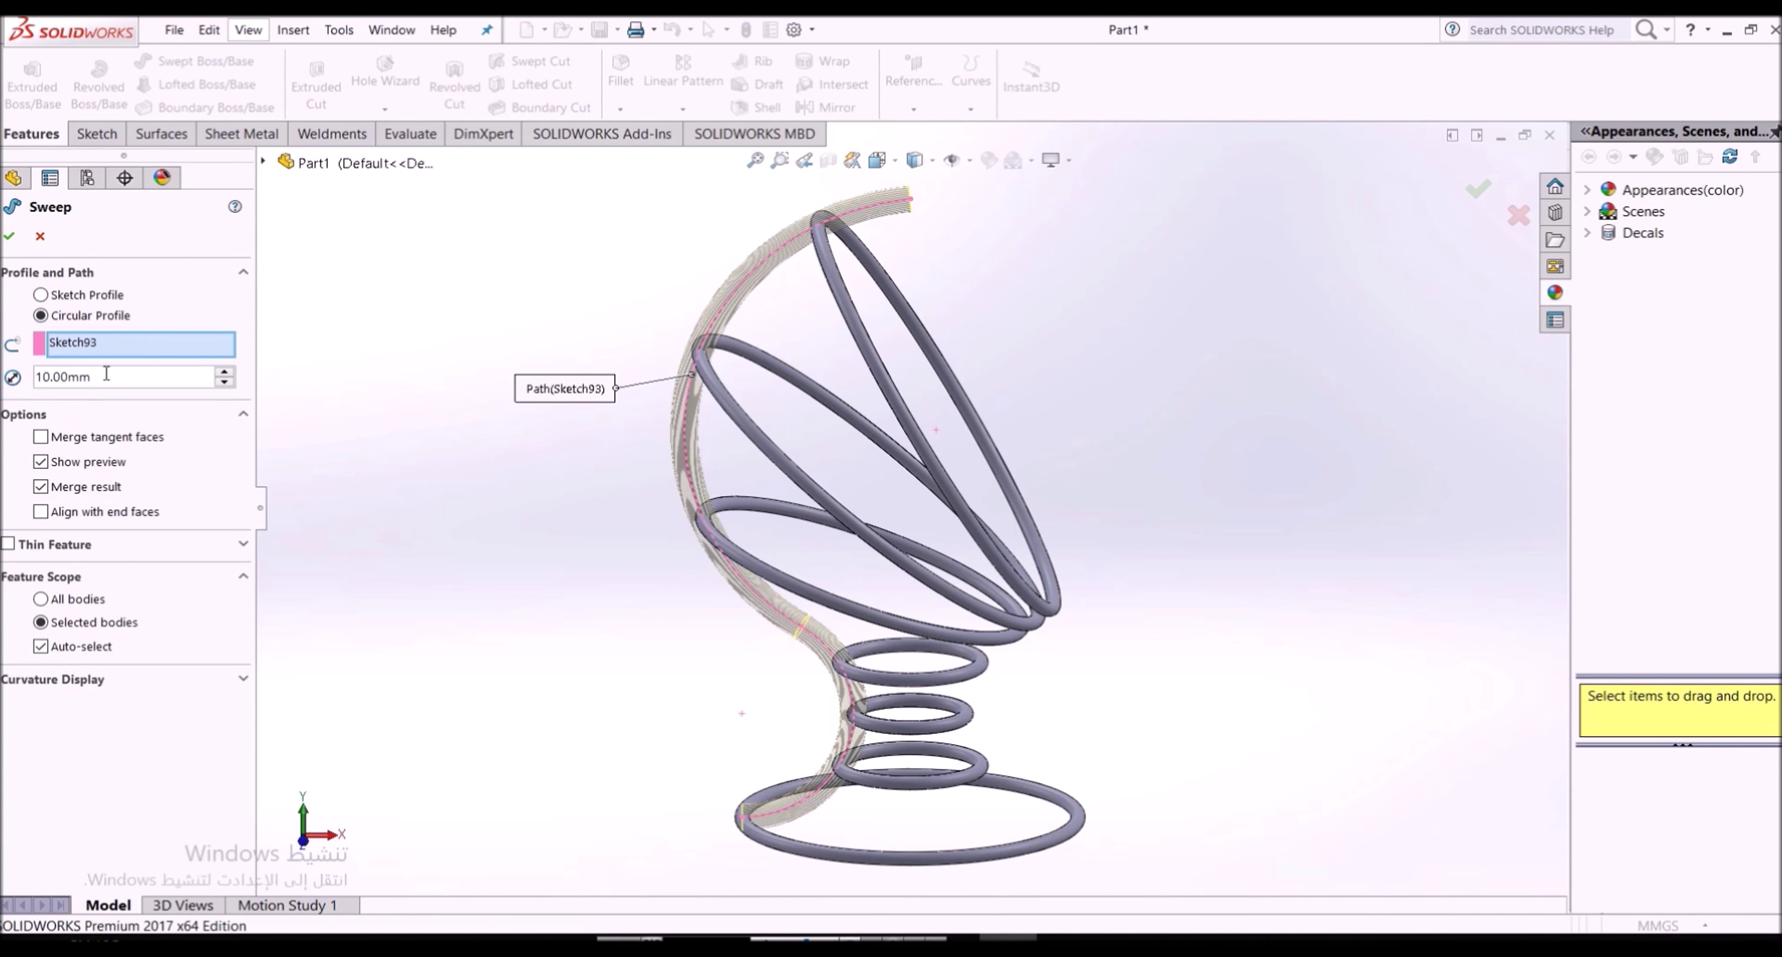
text(5)
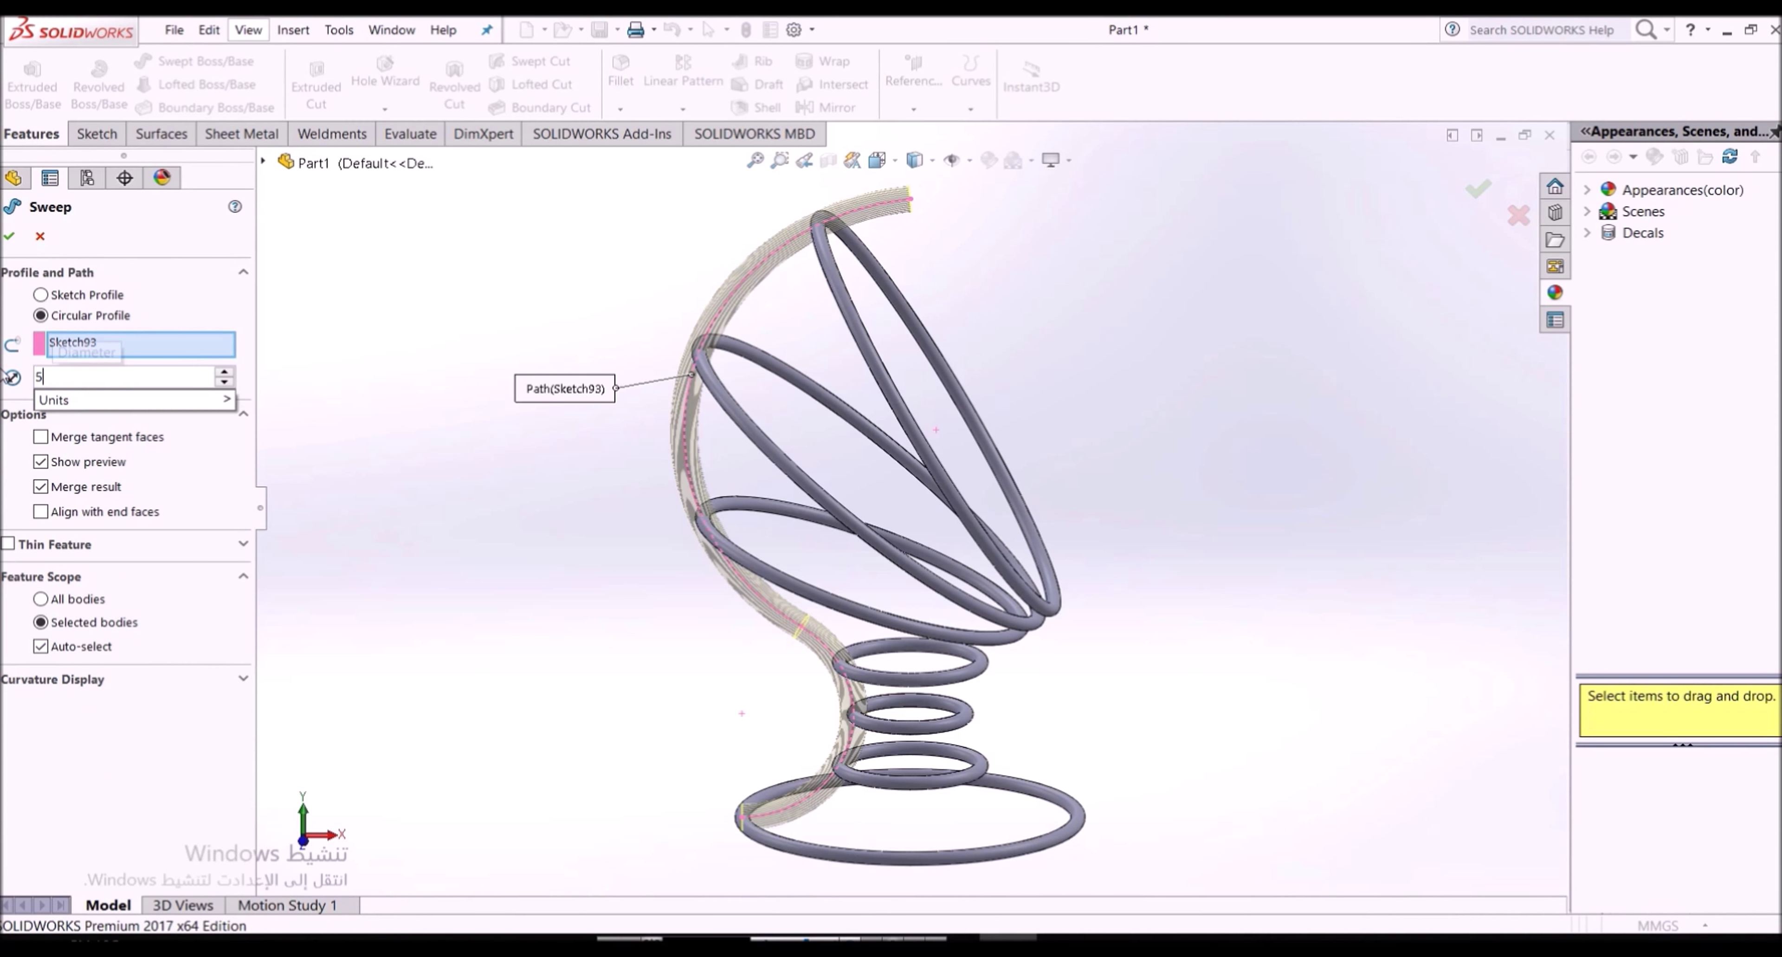
key(Return)
click(62, 488)
click(12, 234)
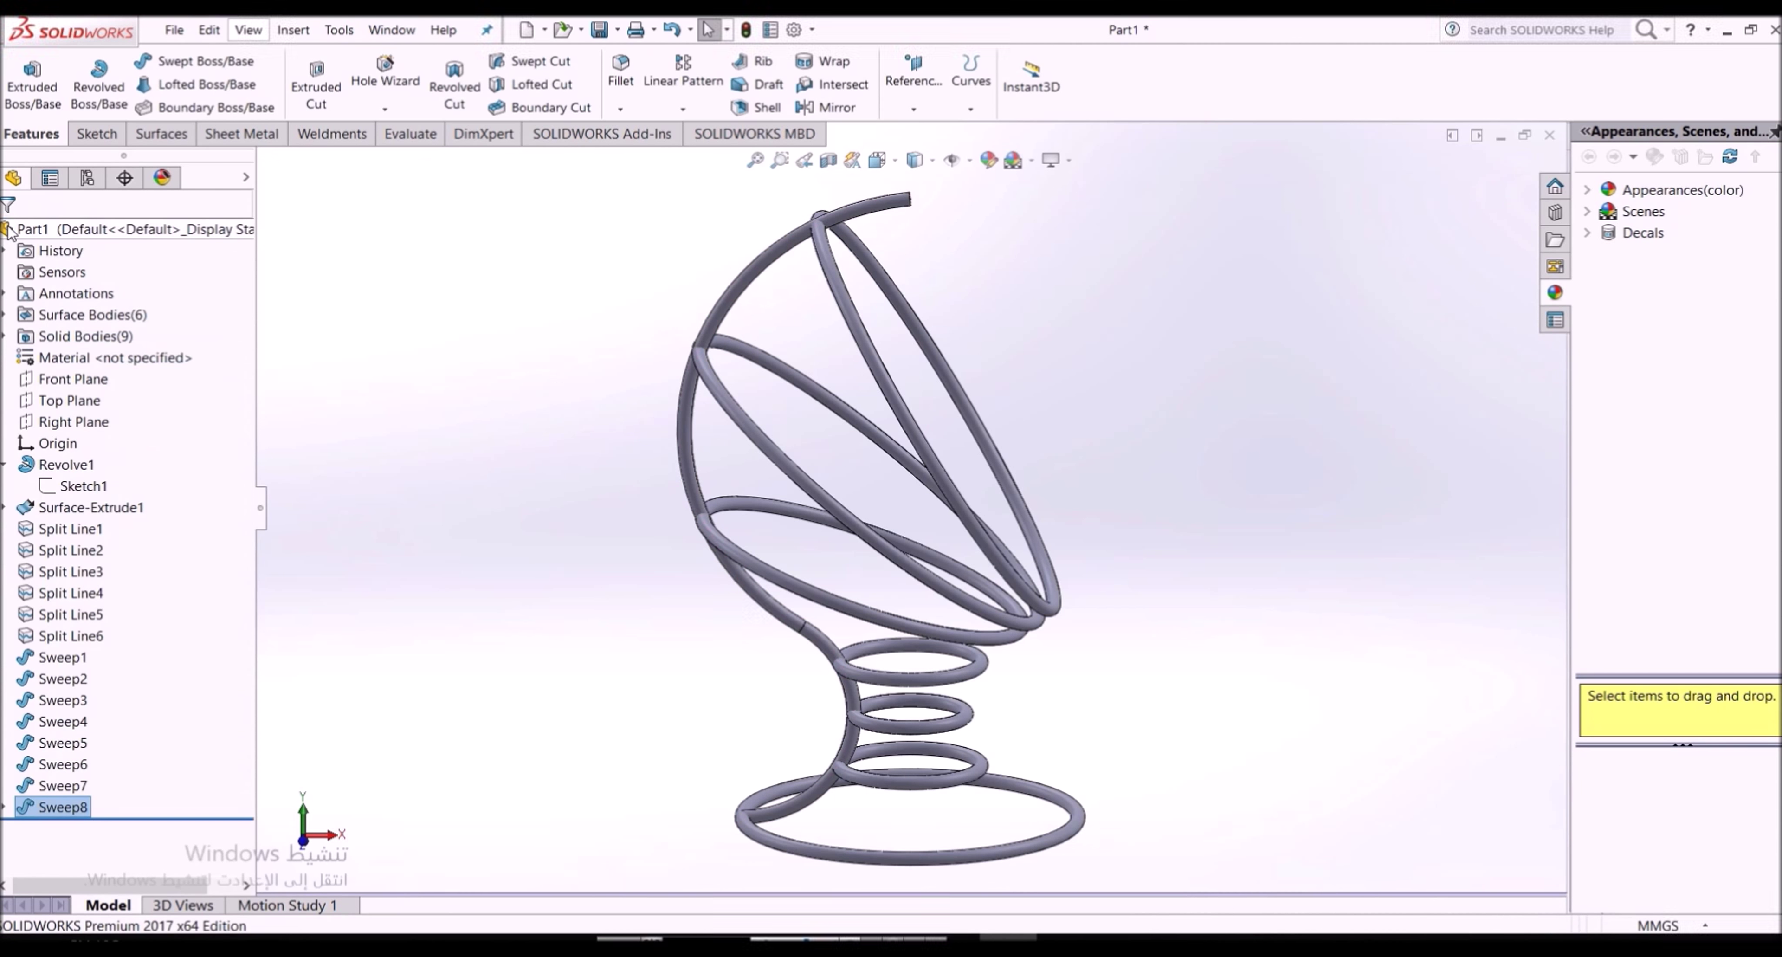
Create Axis1 at the intersection of the Front Plane and Right Plane
click(923, 103)
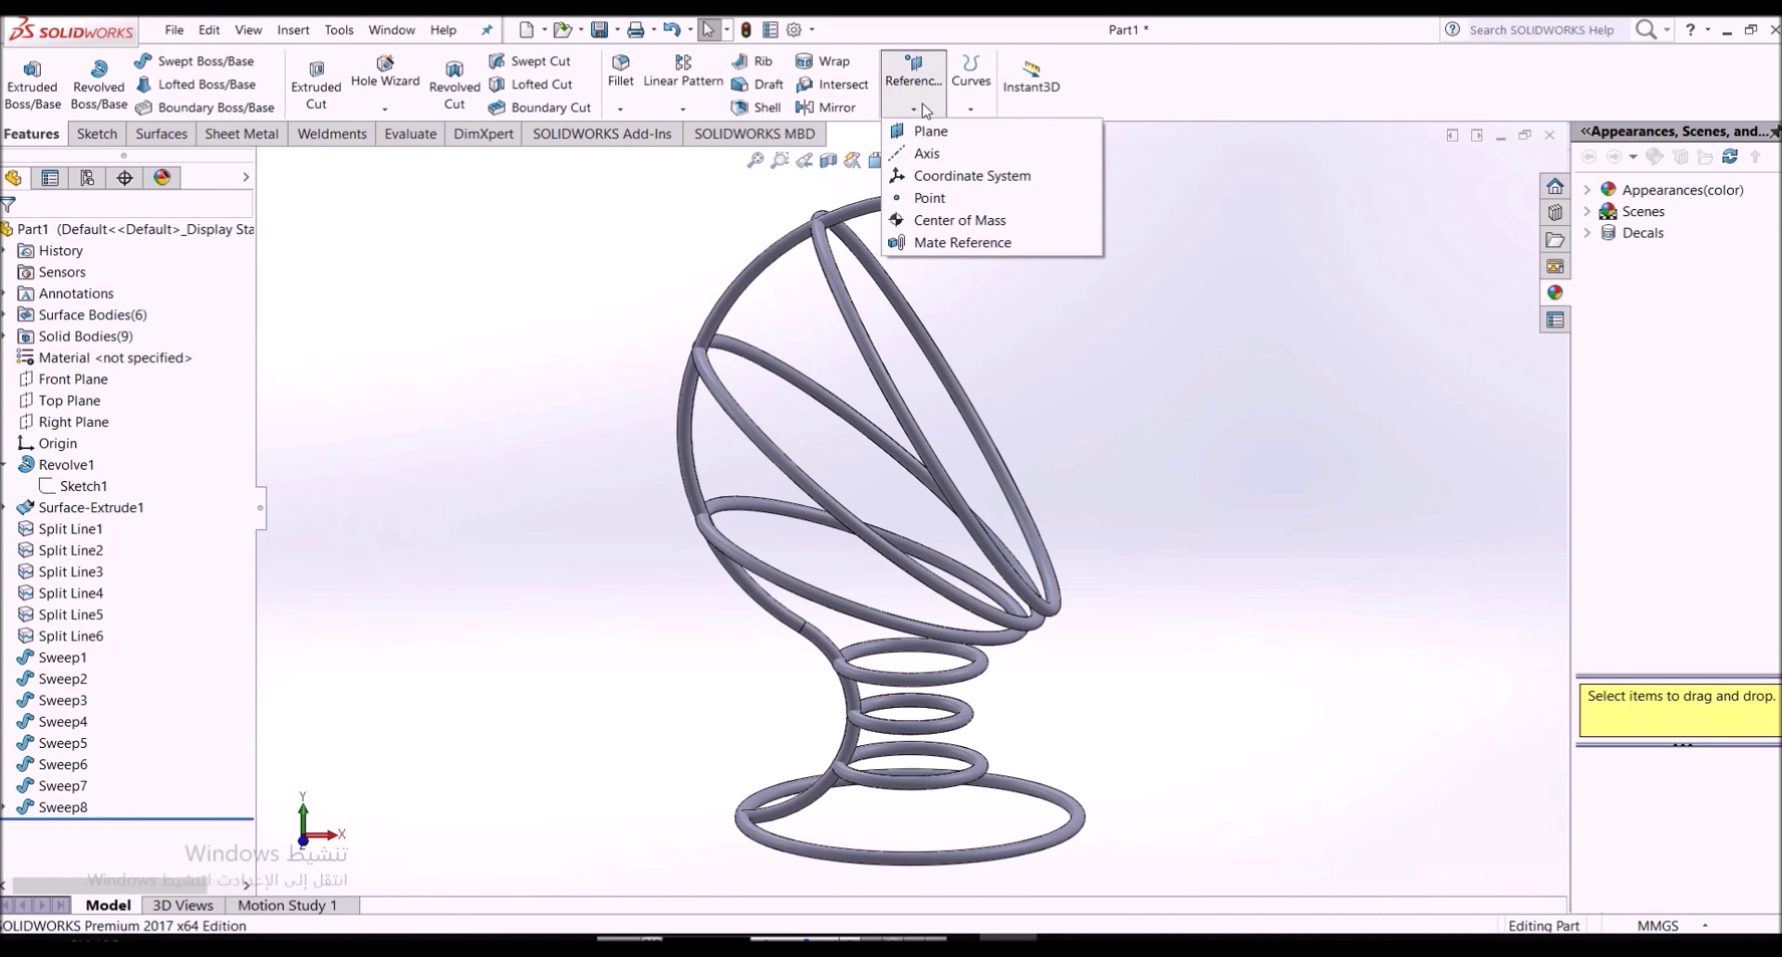
click(927, 154)
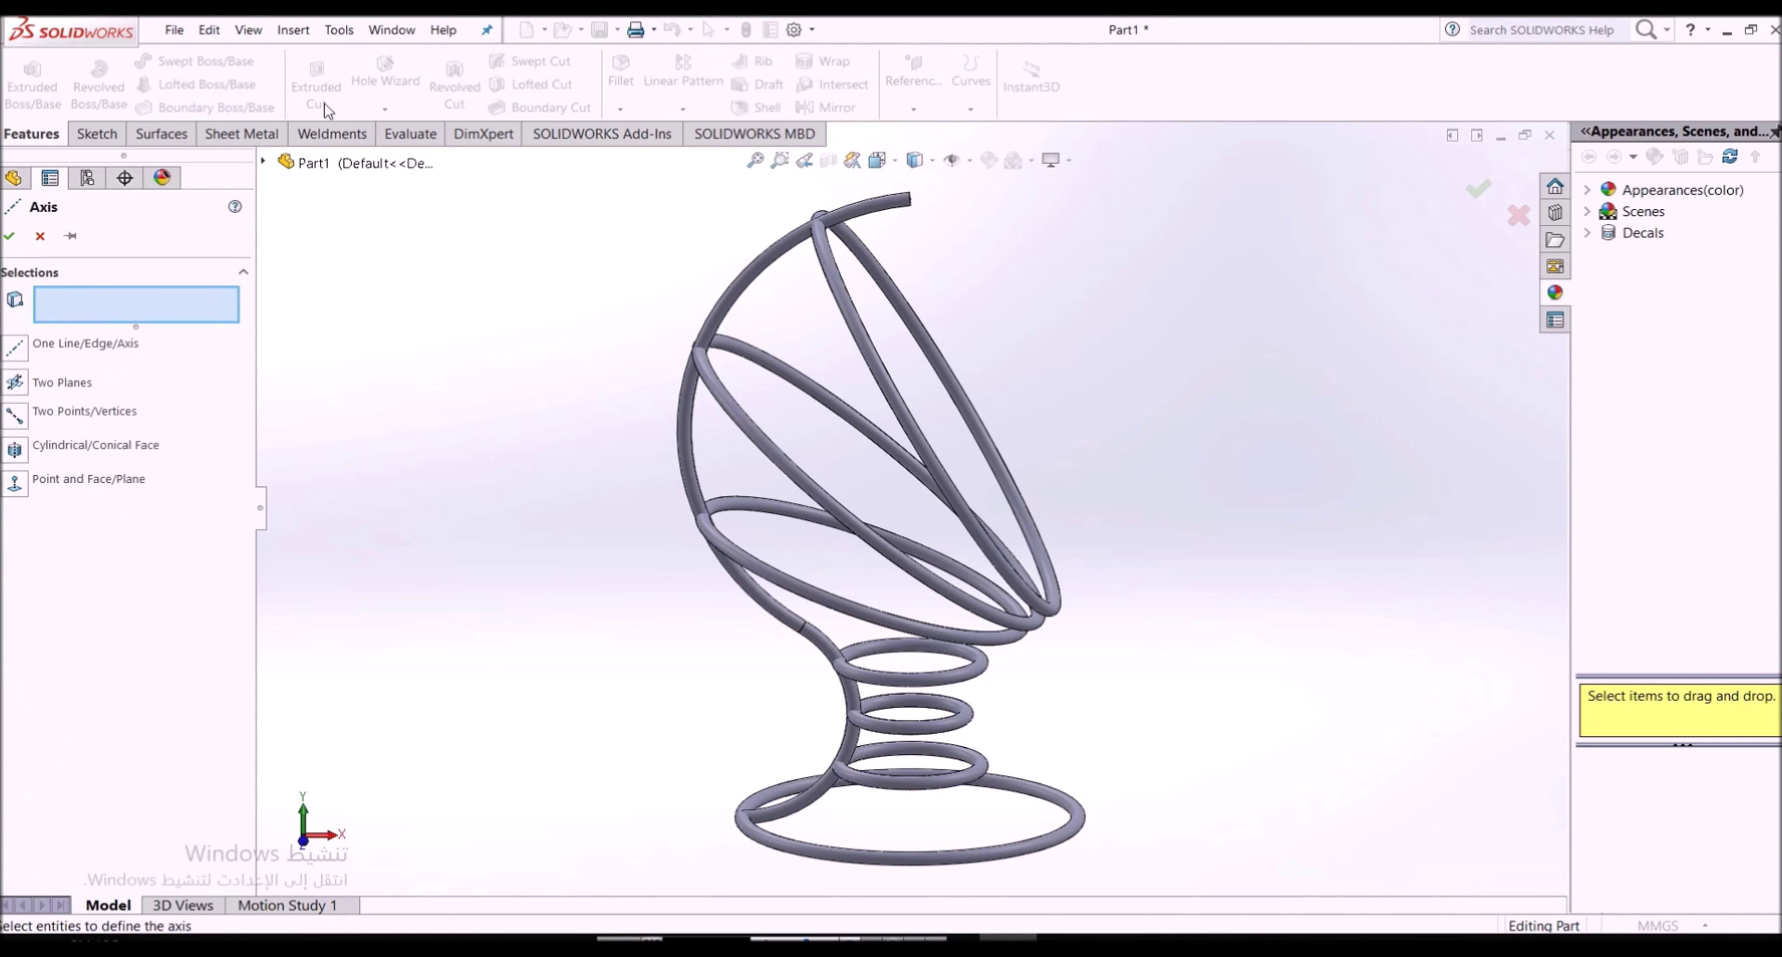
click(263, 162)
click(328, 315)
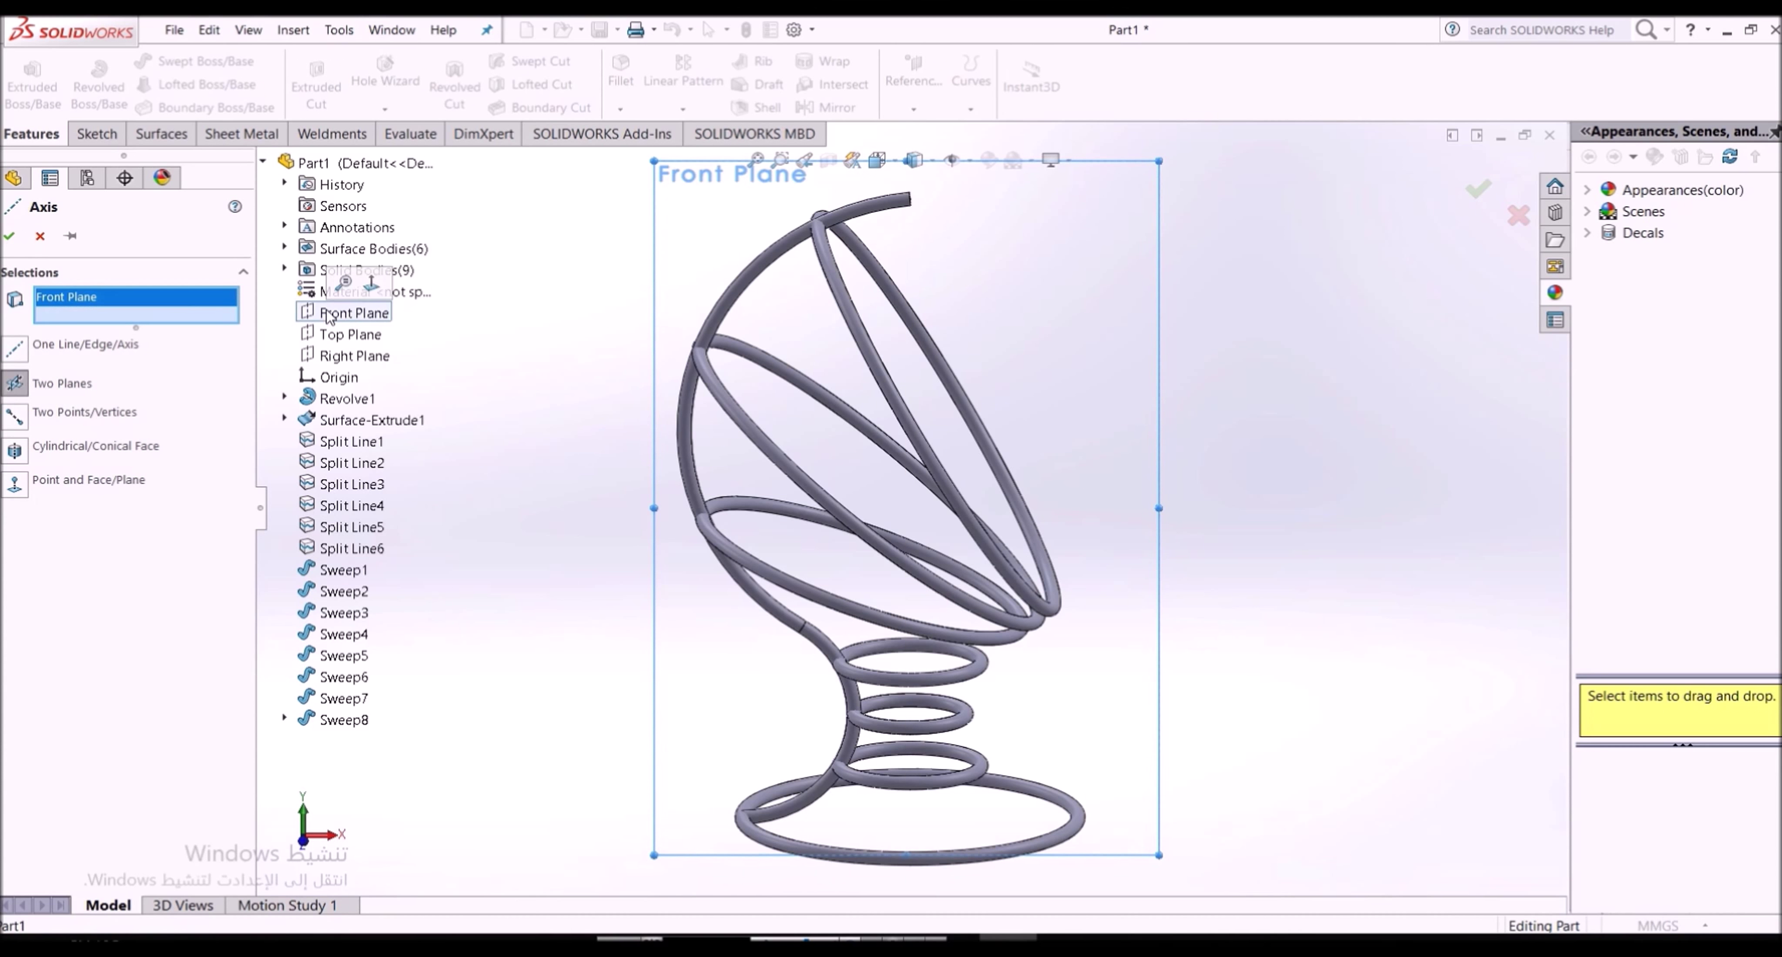
click(342, 355)
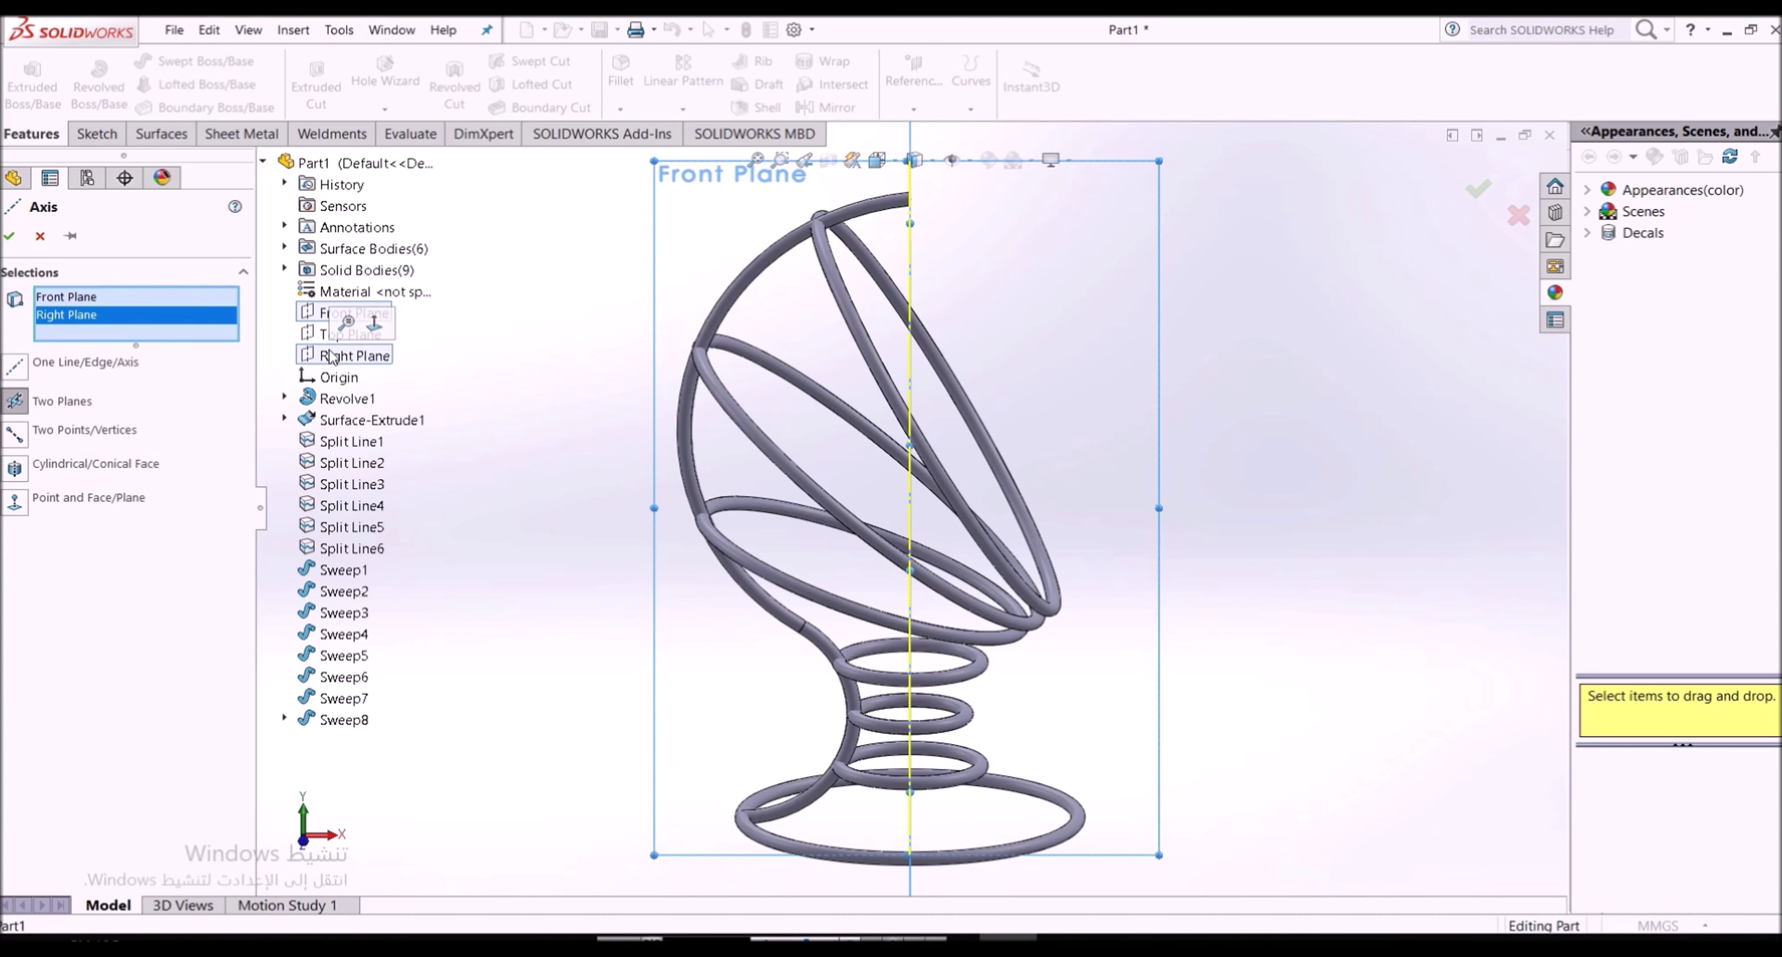
click(11, 244)
click(698, 109)
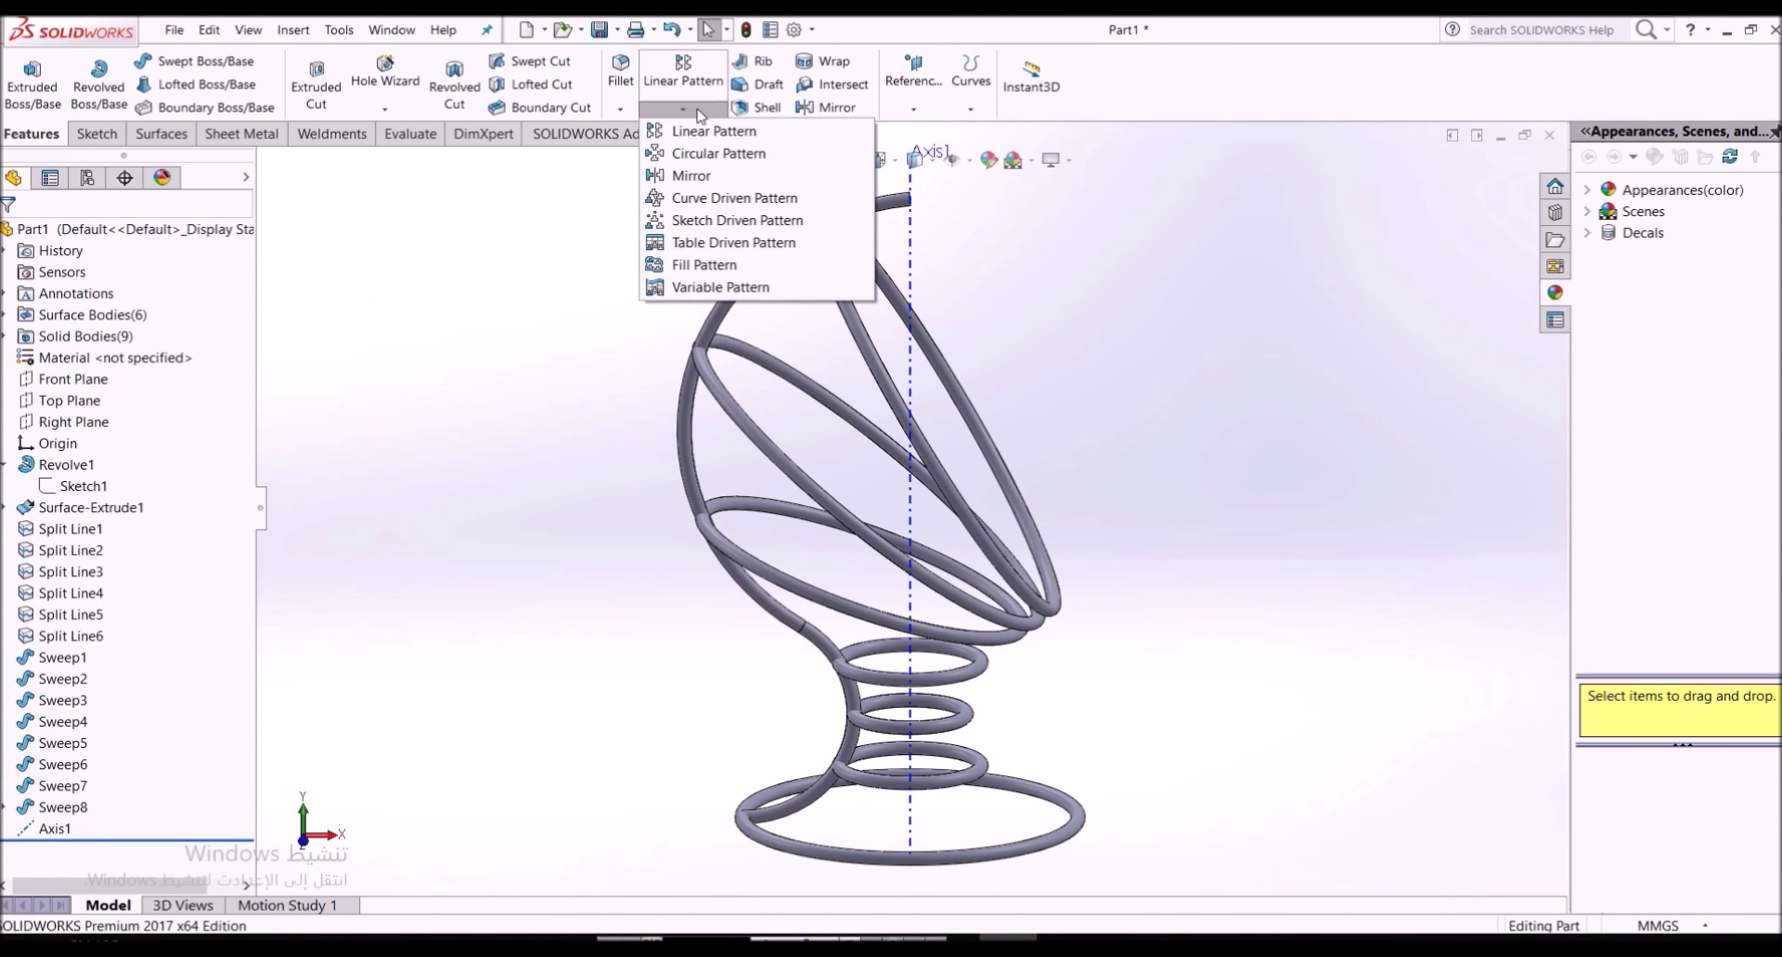
Circular-pattern the Sweep8 rib body 18 times over 360° around Axis1
click(694, 153)
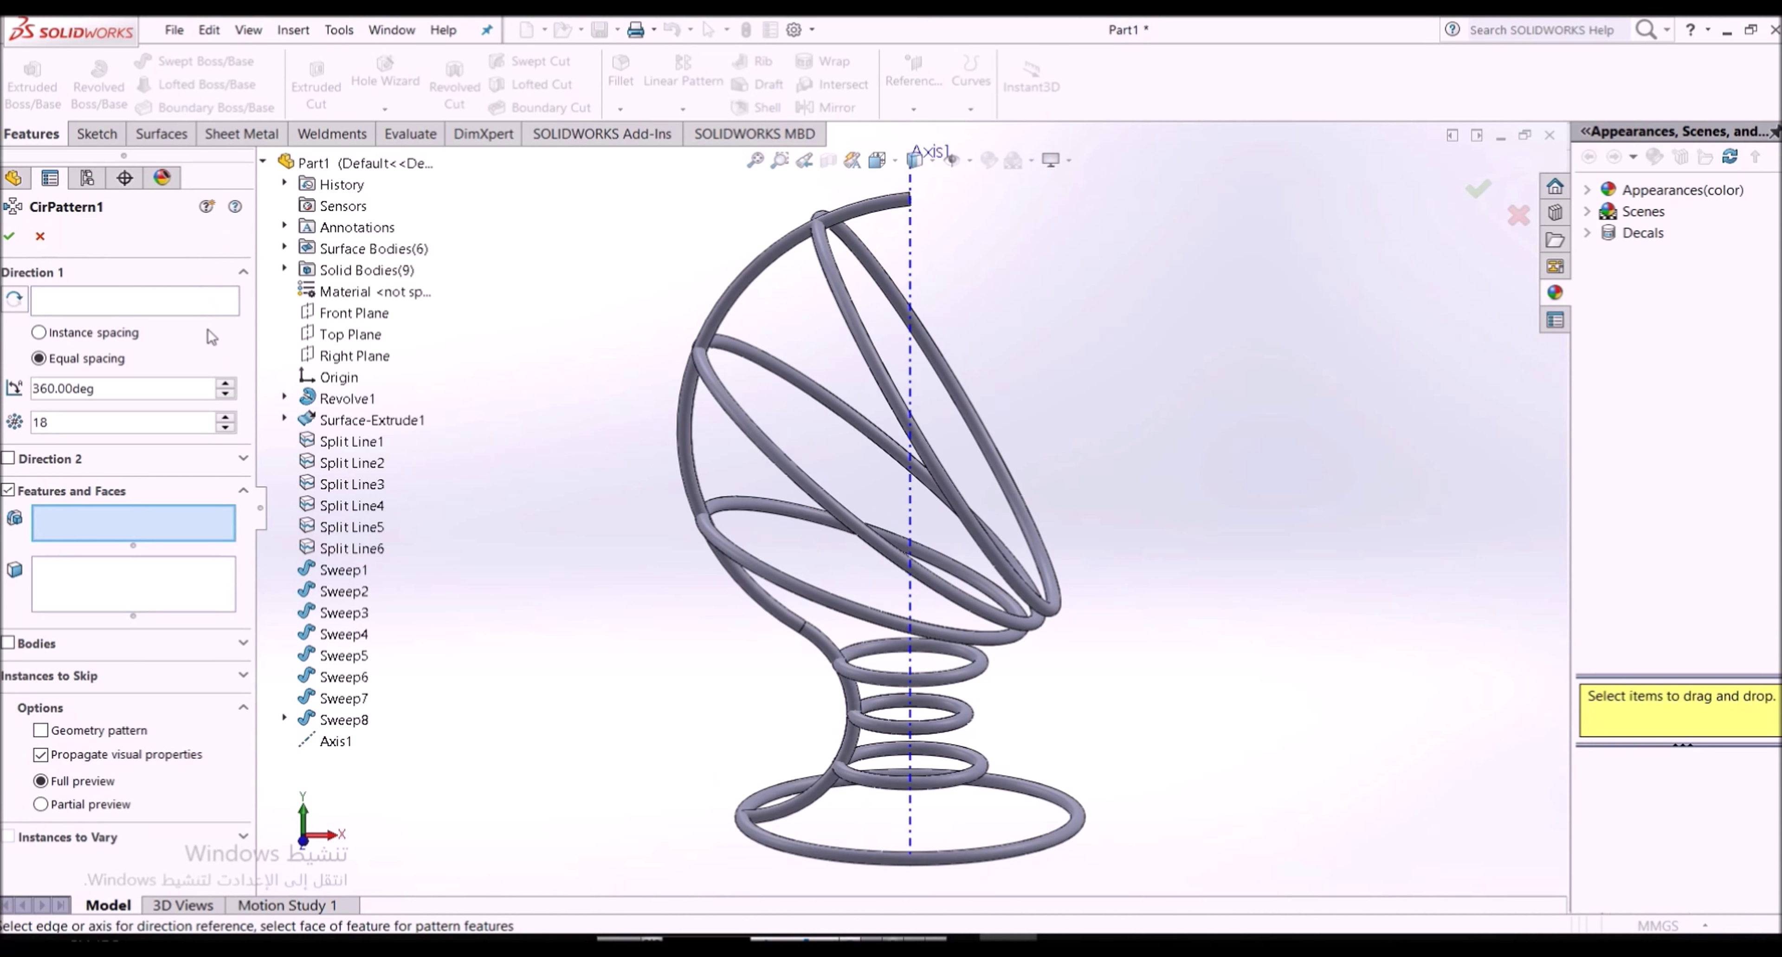
click(741, 318)
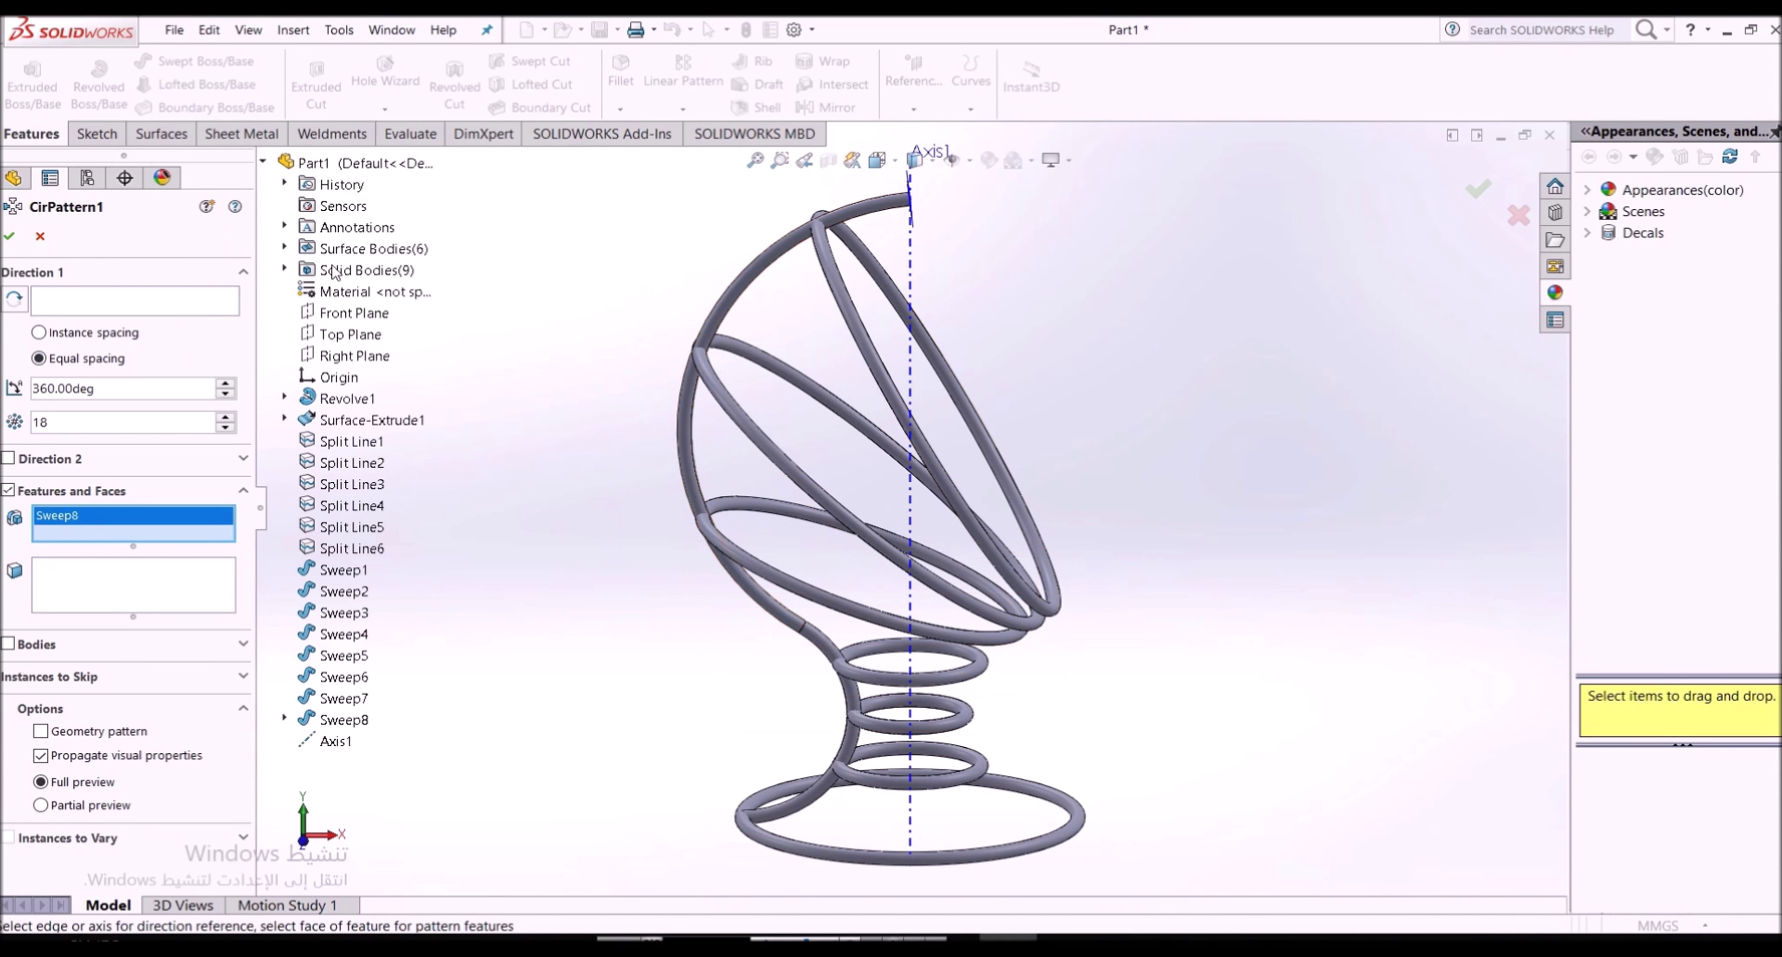
click(176, 297)
click(910, 376)
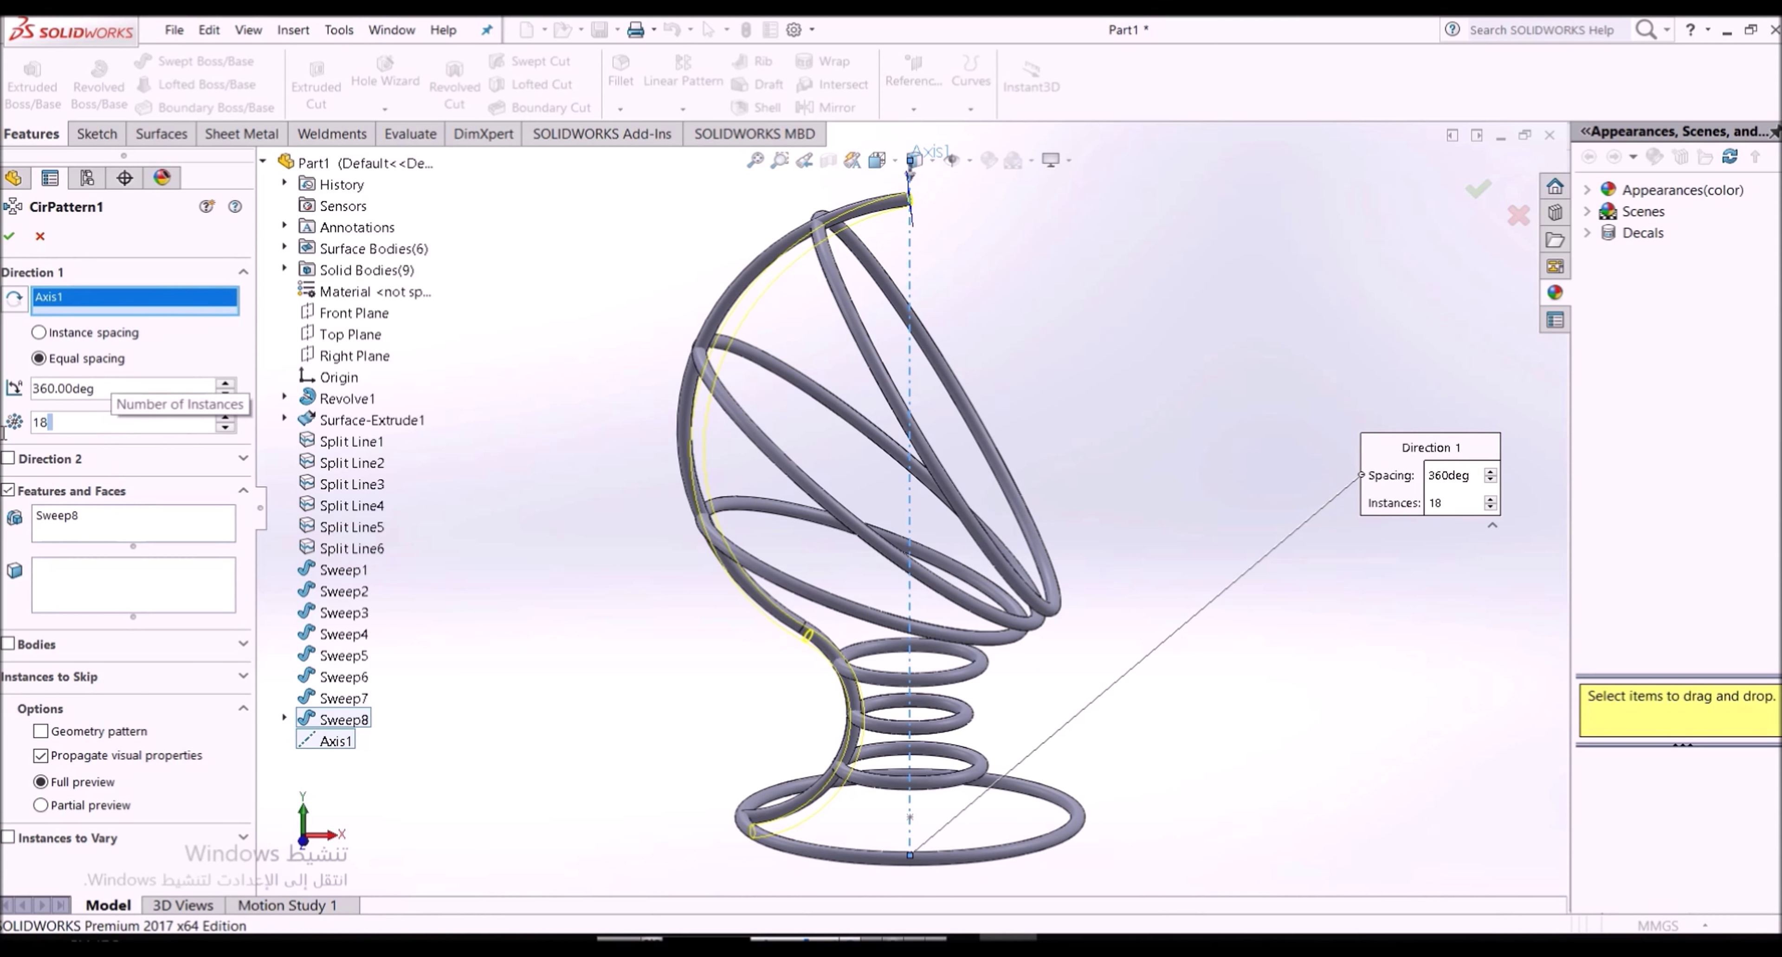
click(8, 491)
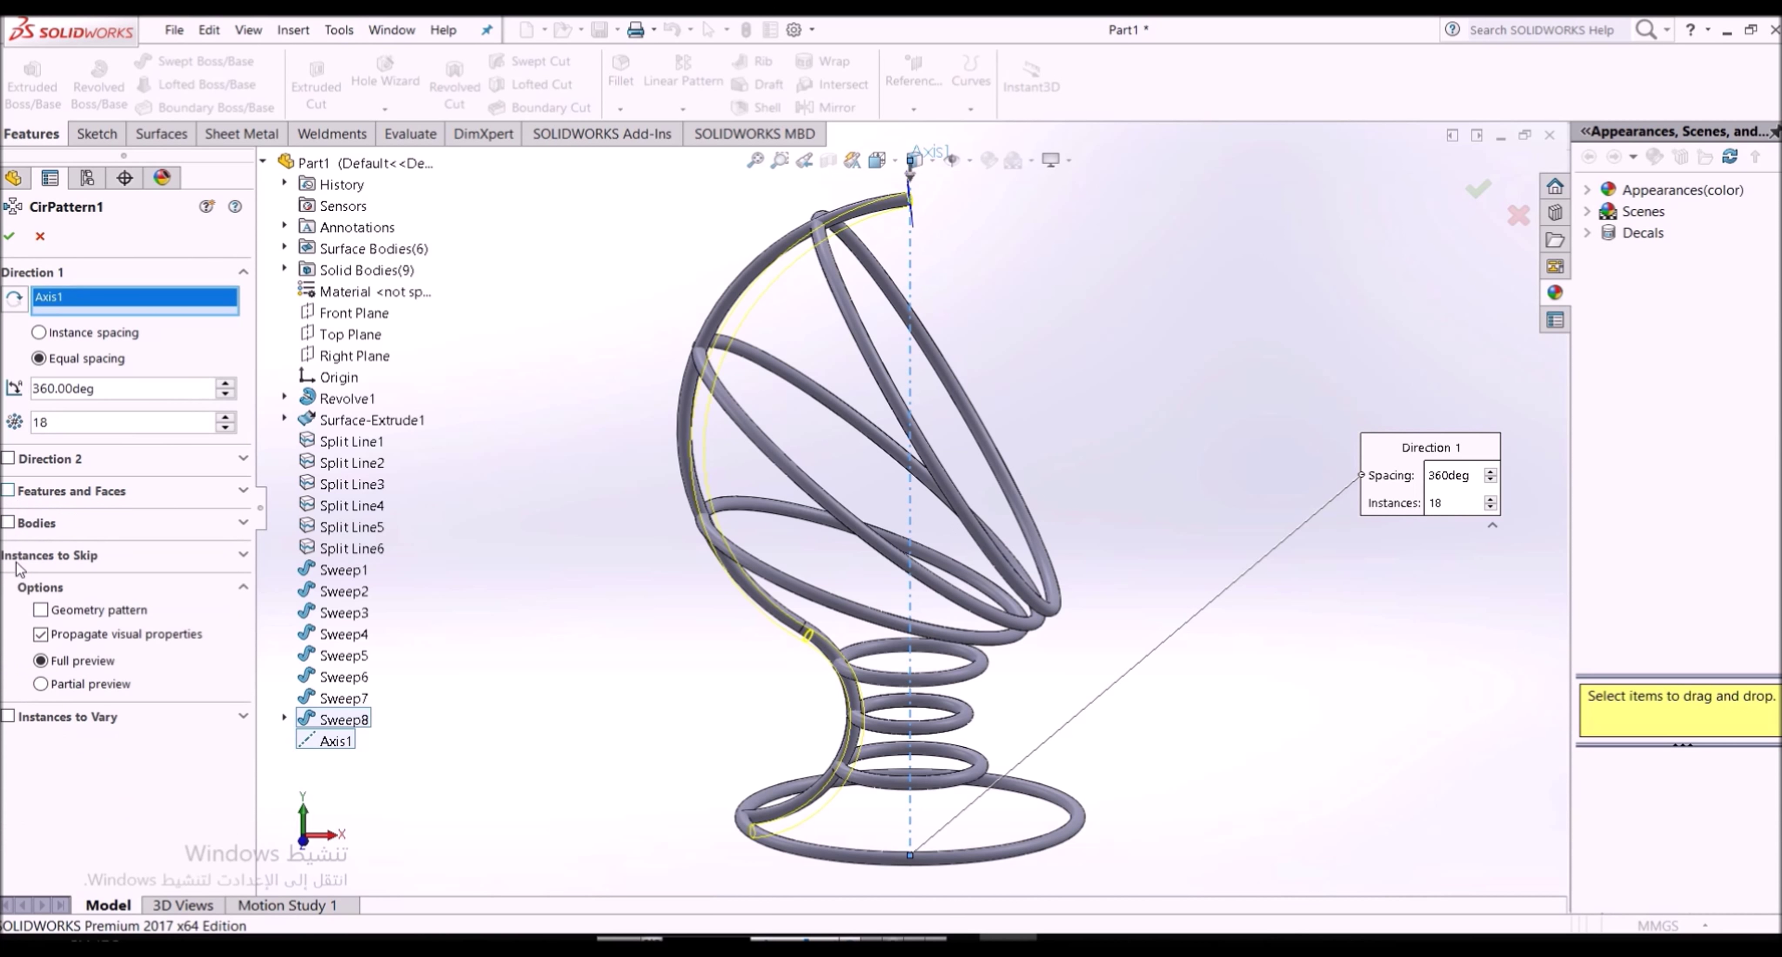
click(9, 523)
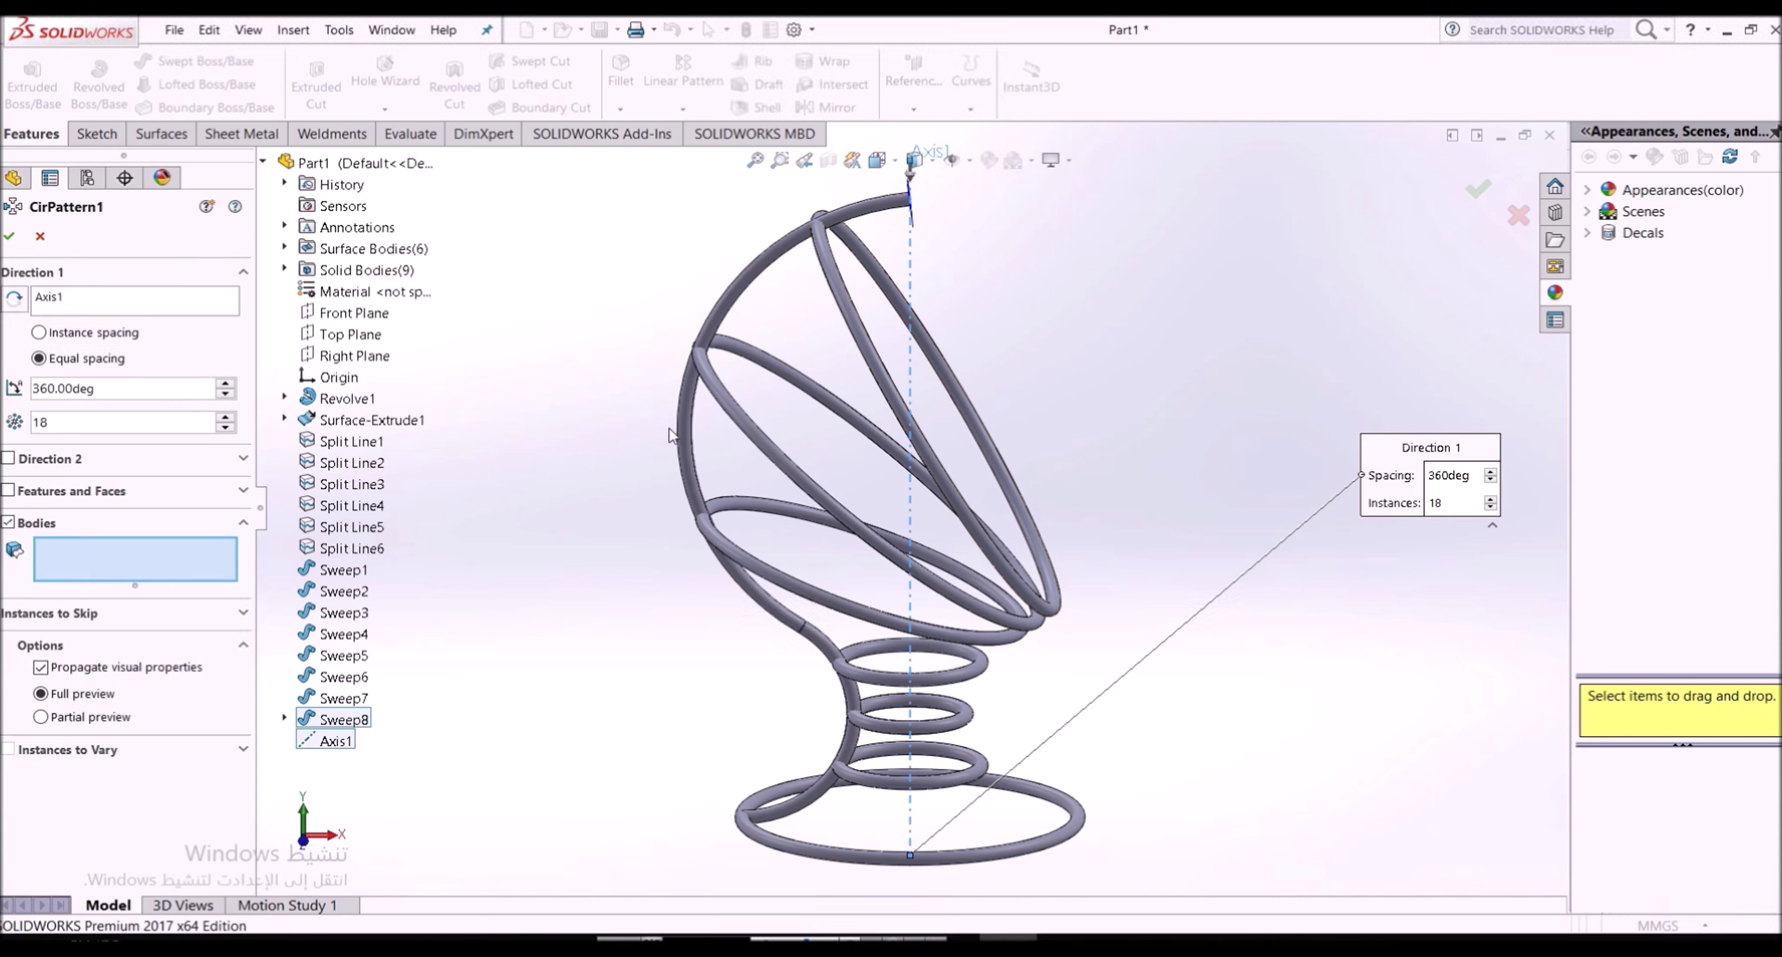
click(683, 432)
key(Down)
key(Down)
key(Down)
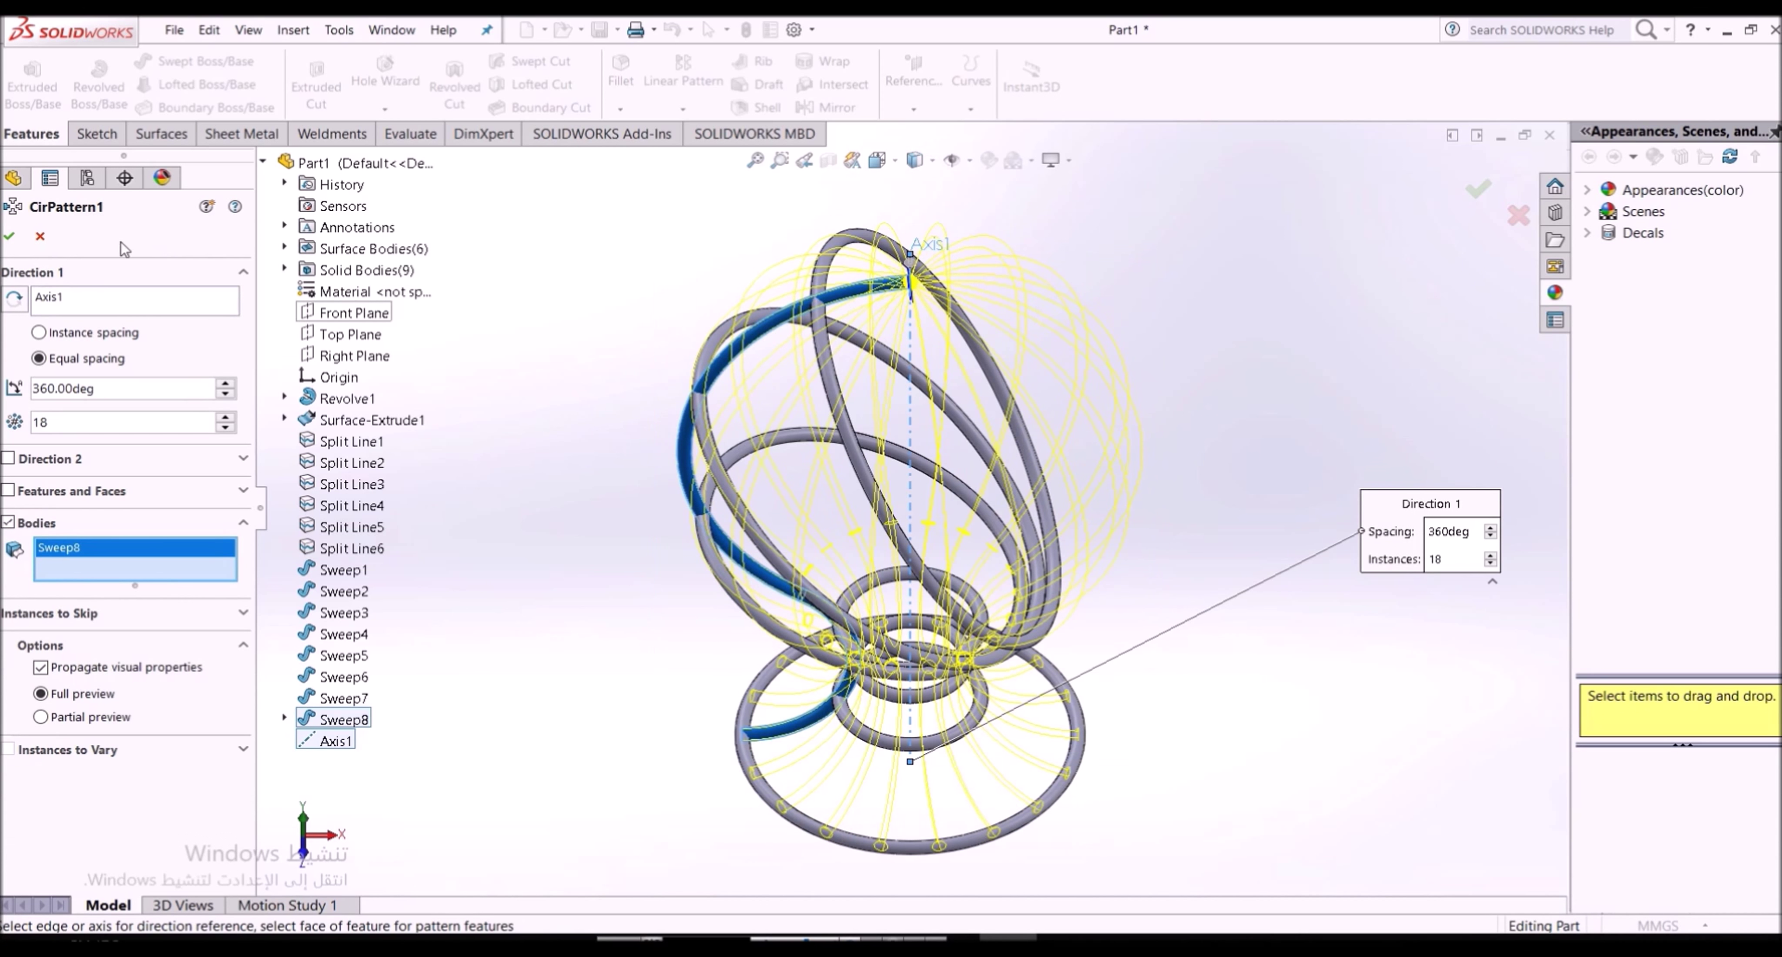
click(11, 237)
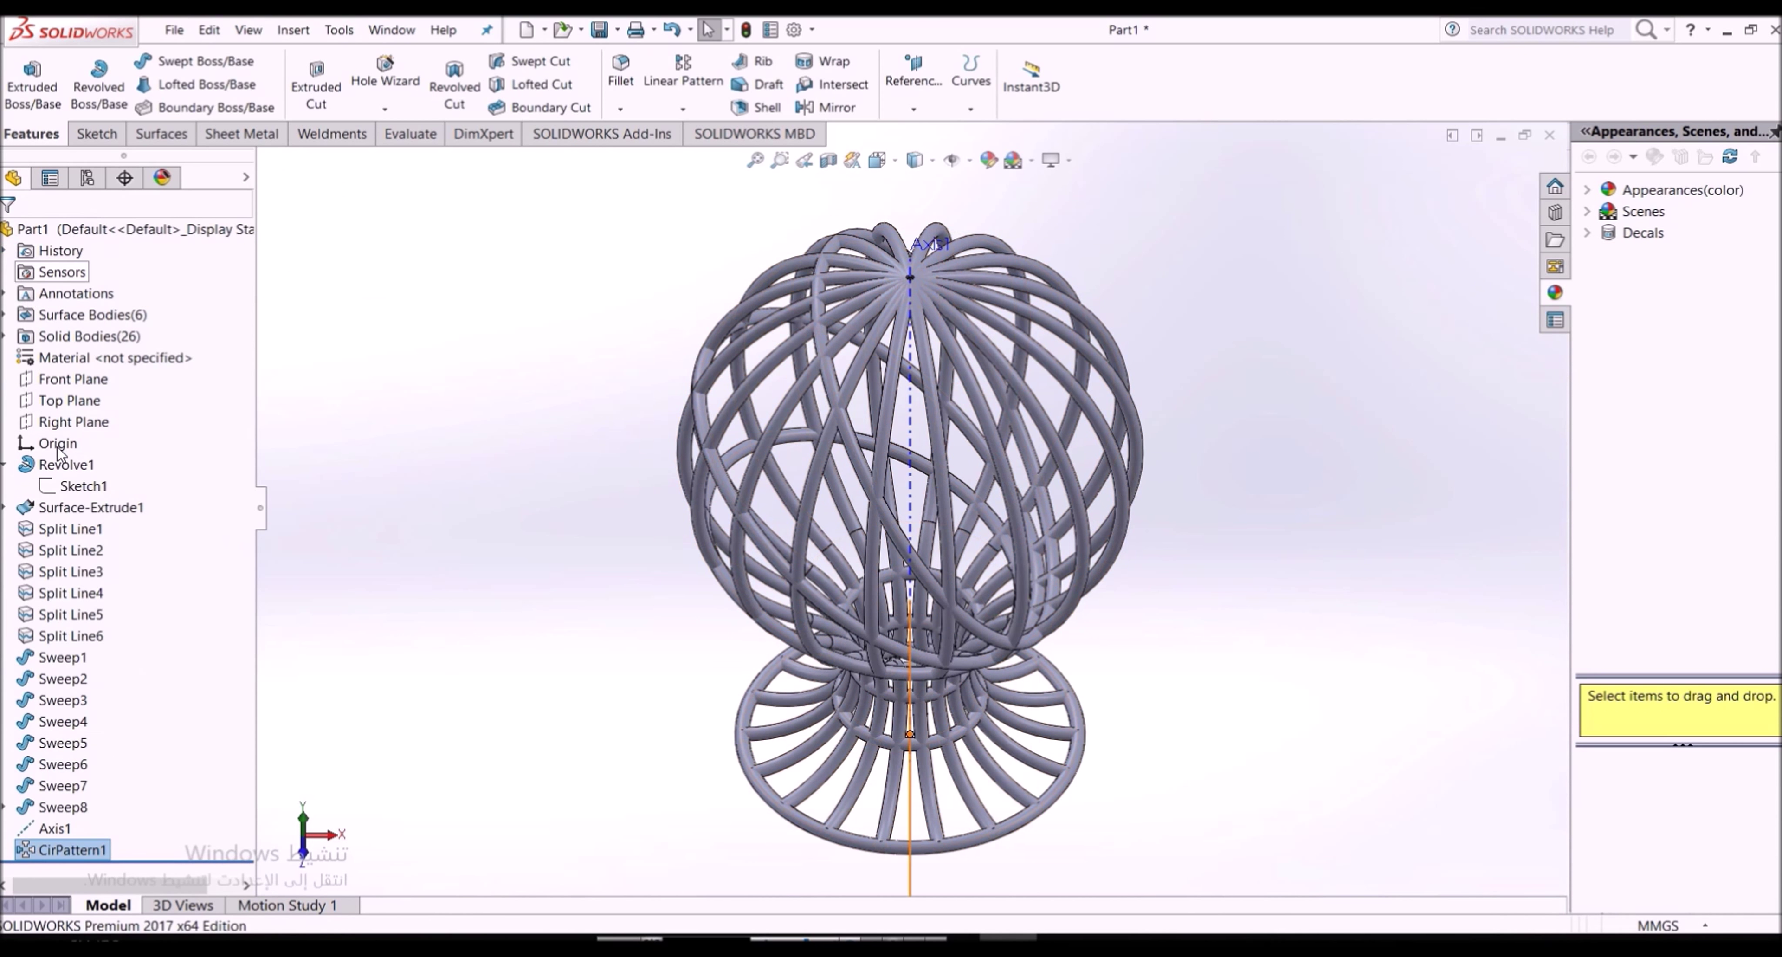
Show Surface-Extrude1 again and start a Split using it to cut bodies
click(55, 510)
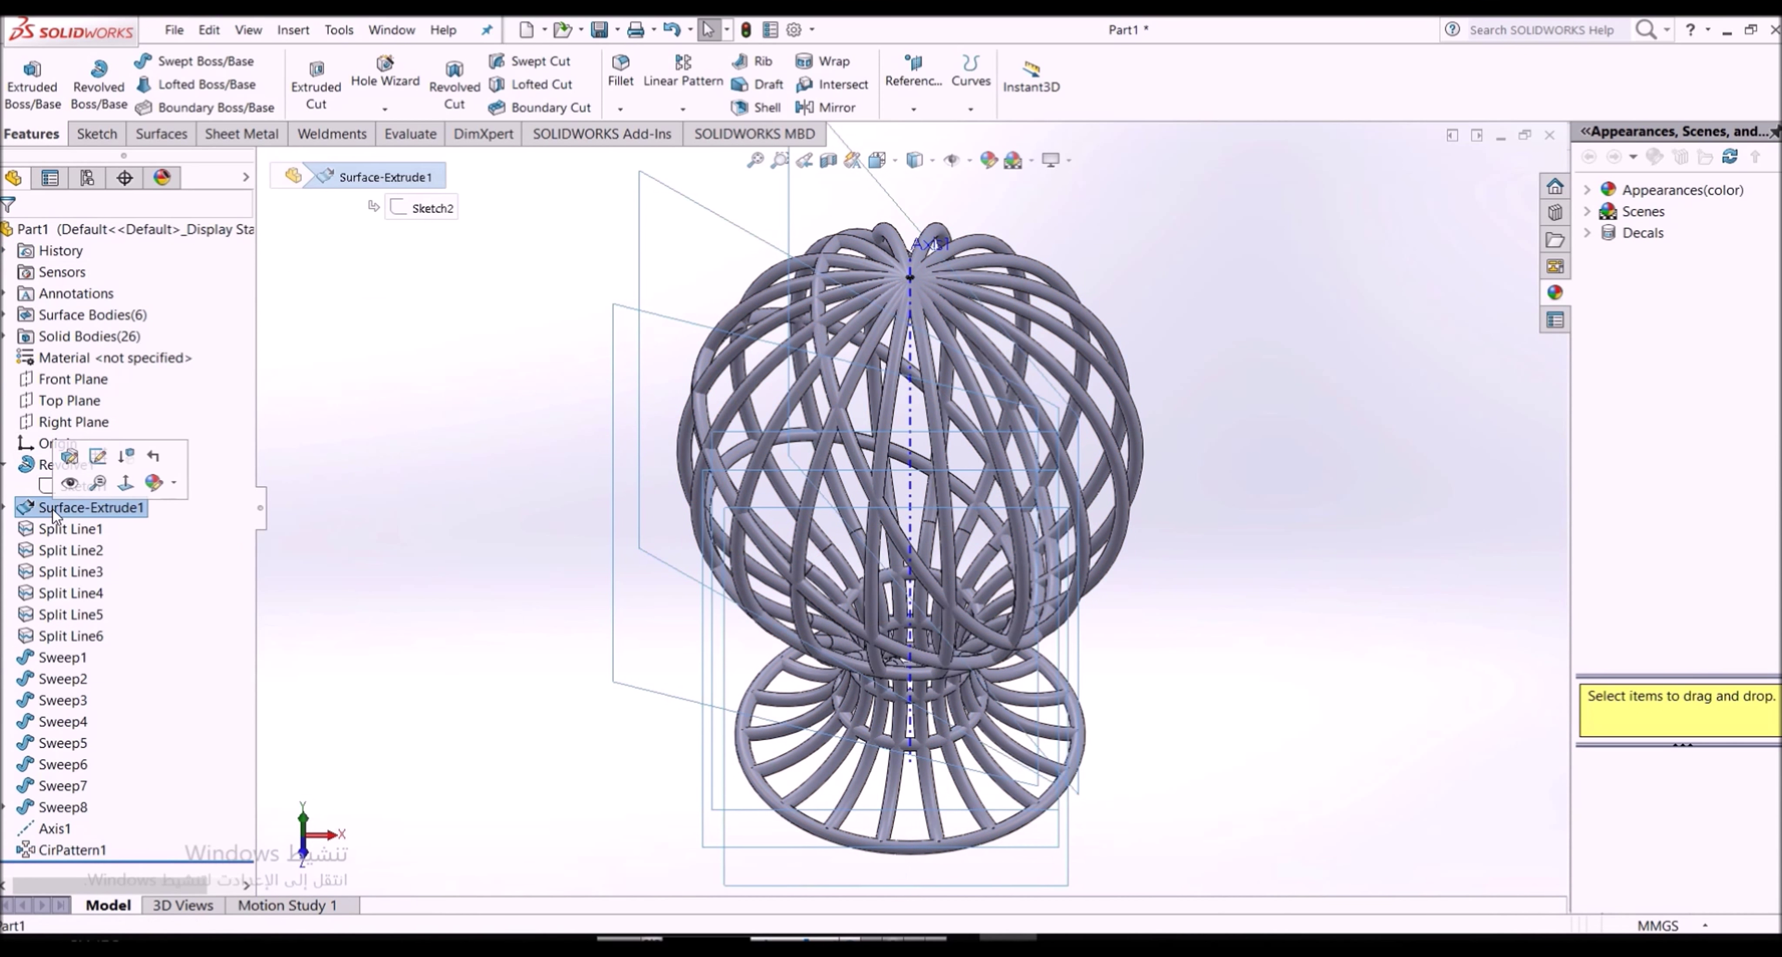
click(77, 480)
click(380, 305)
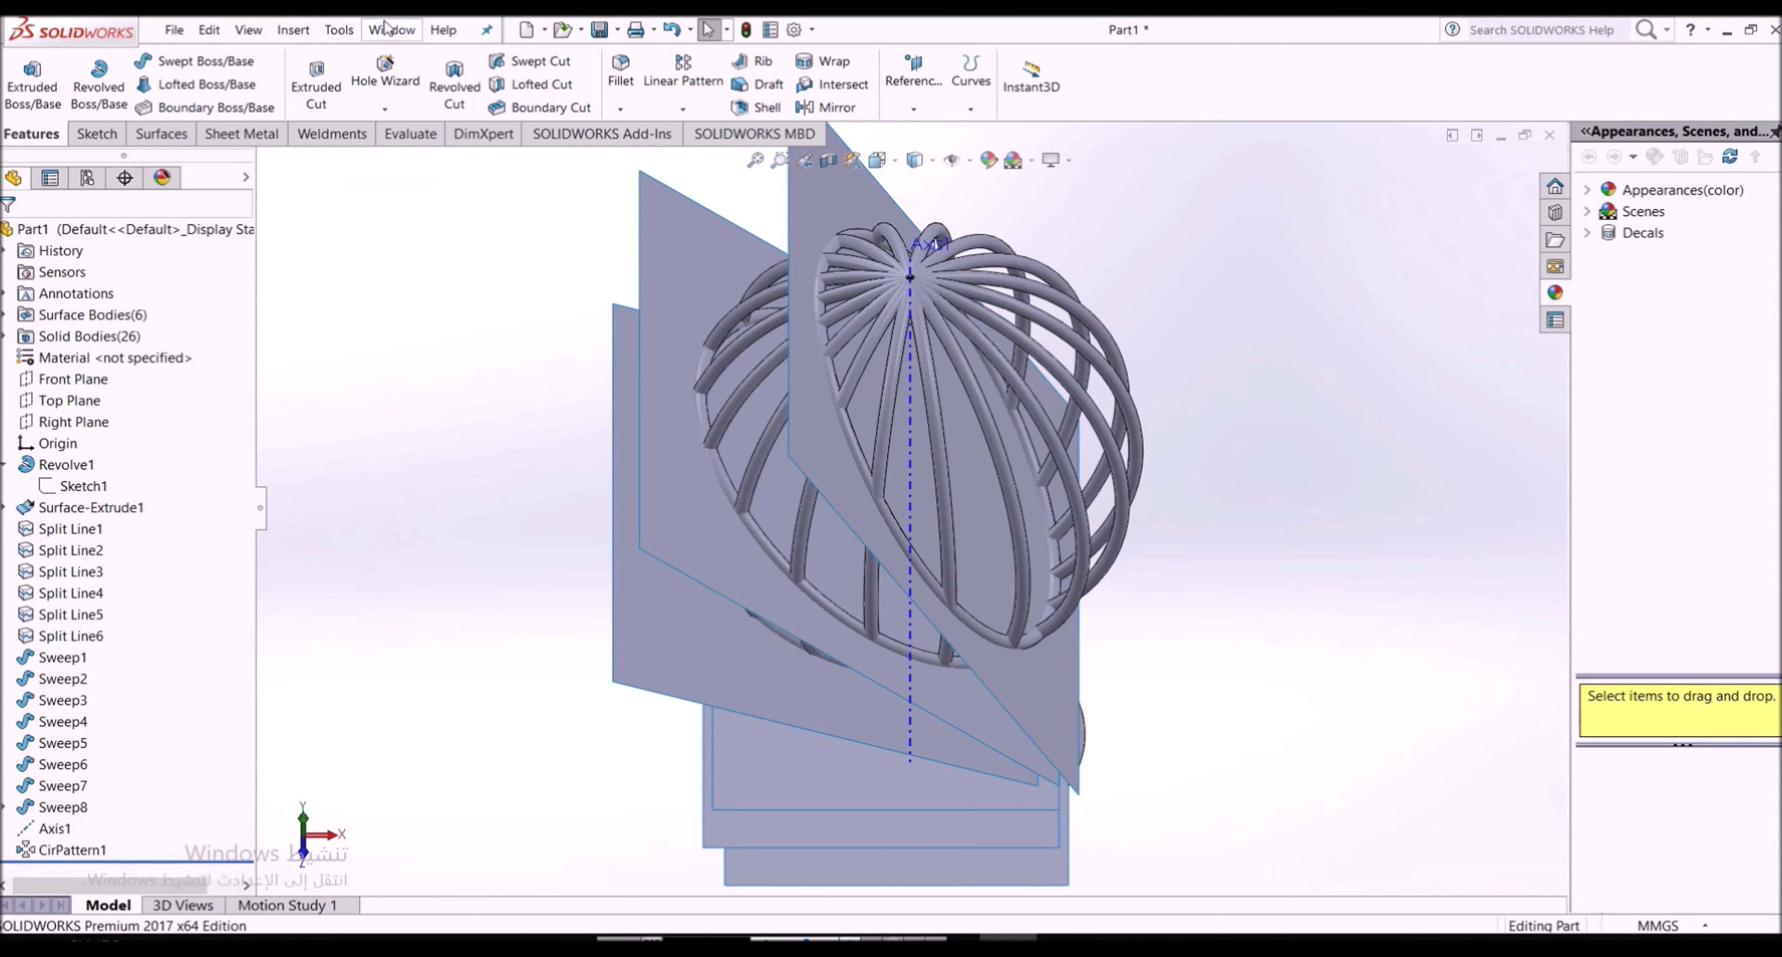
click(291, 31)
mouse_move(330, 103)
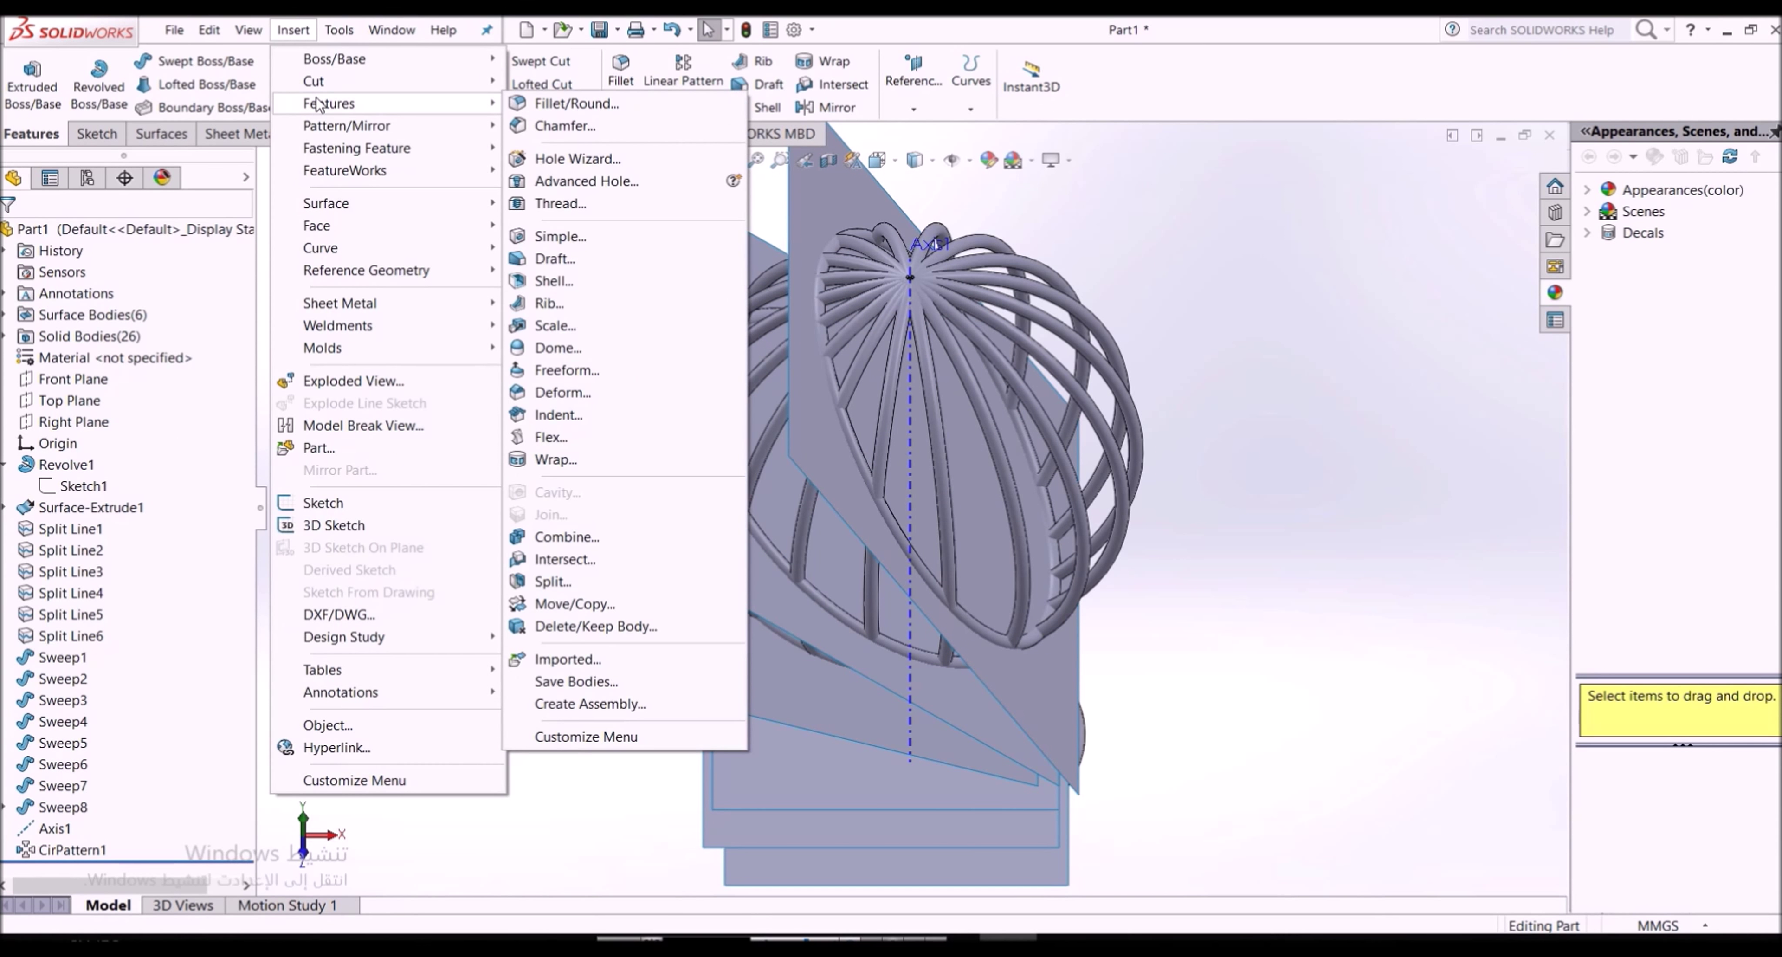
click(552, 582)
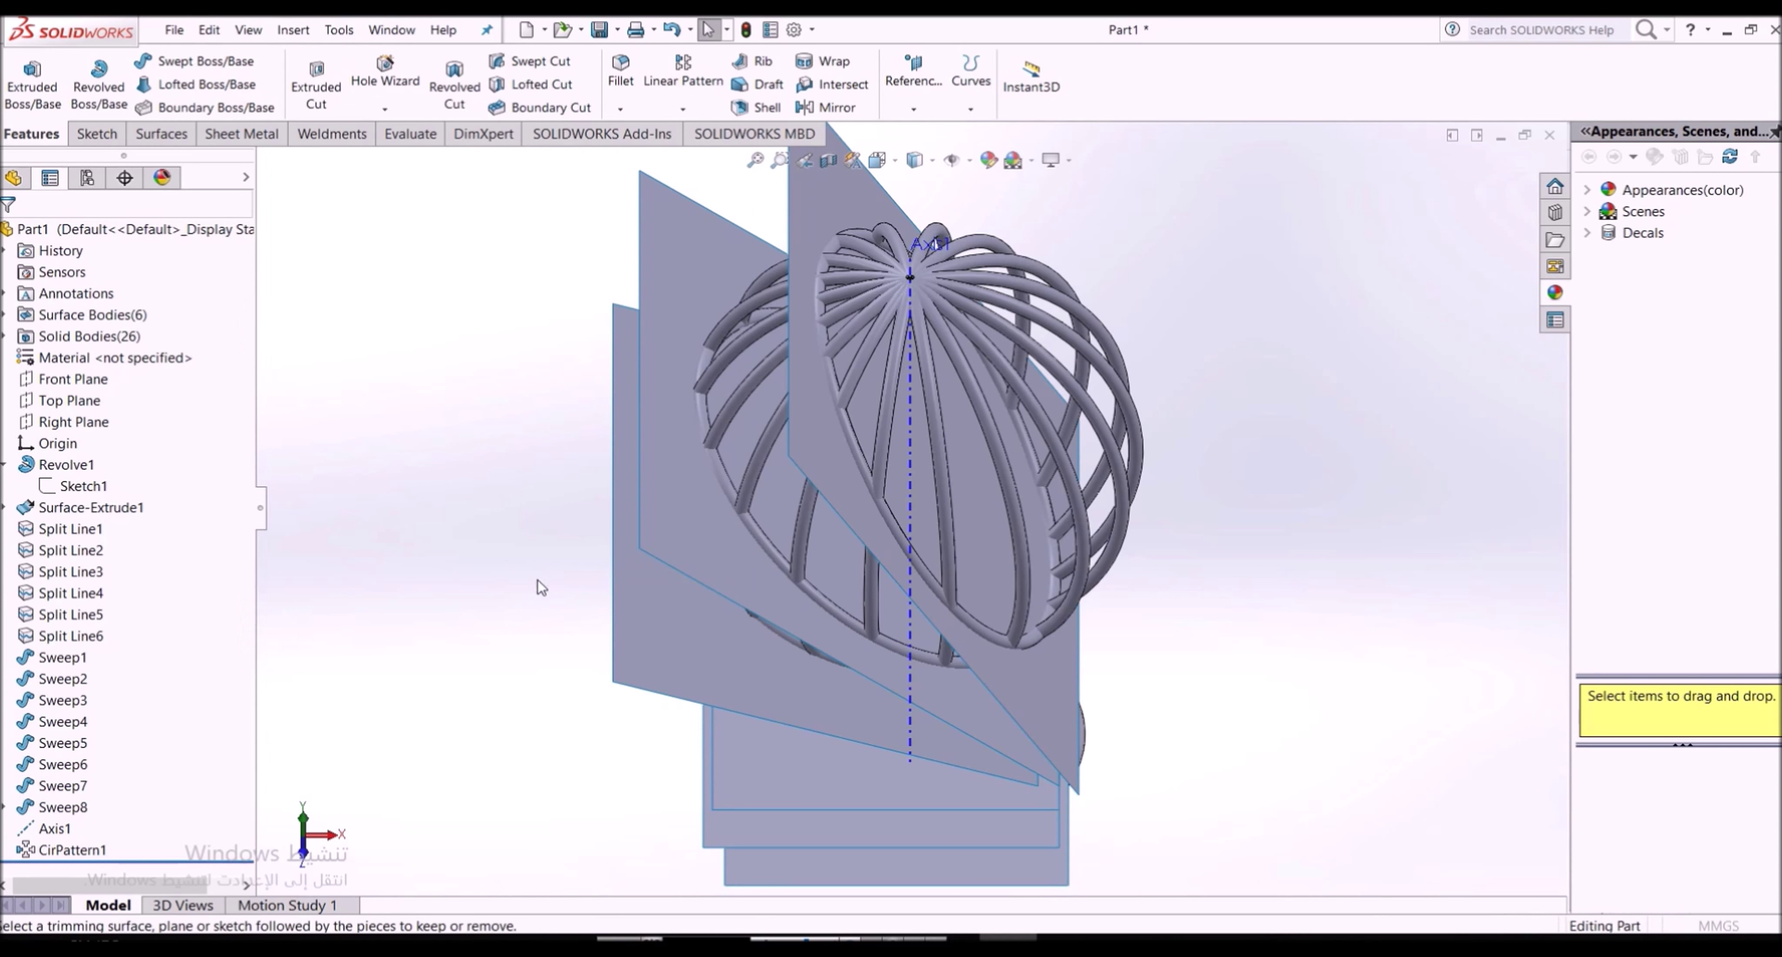
click(825, 414)
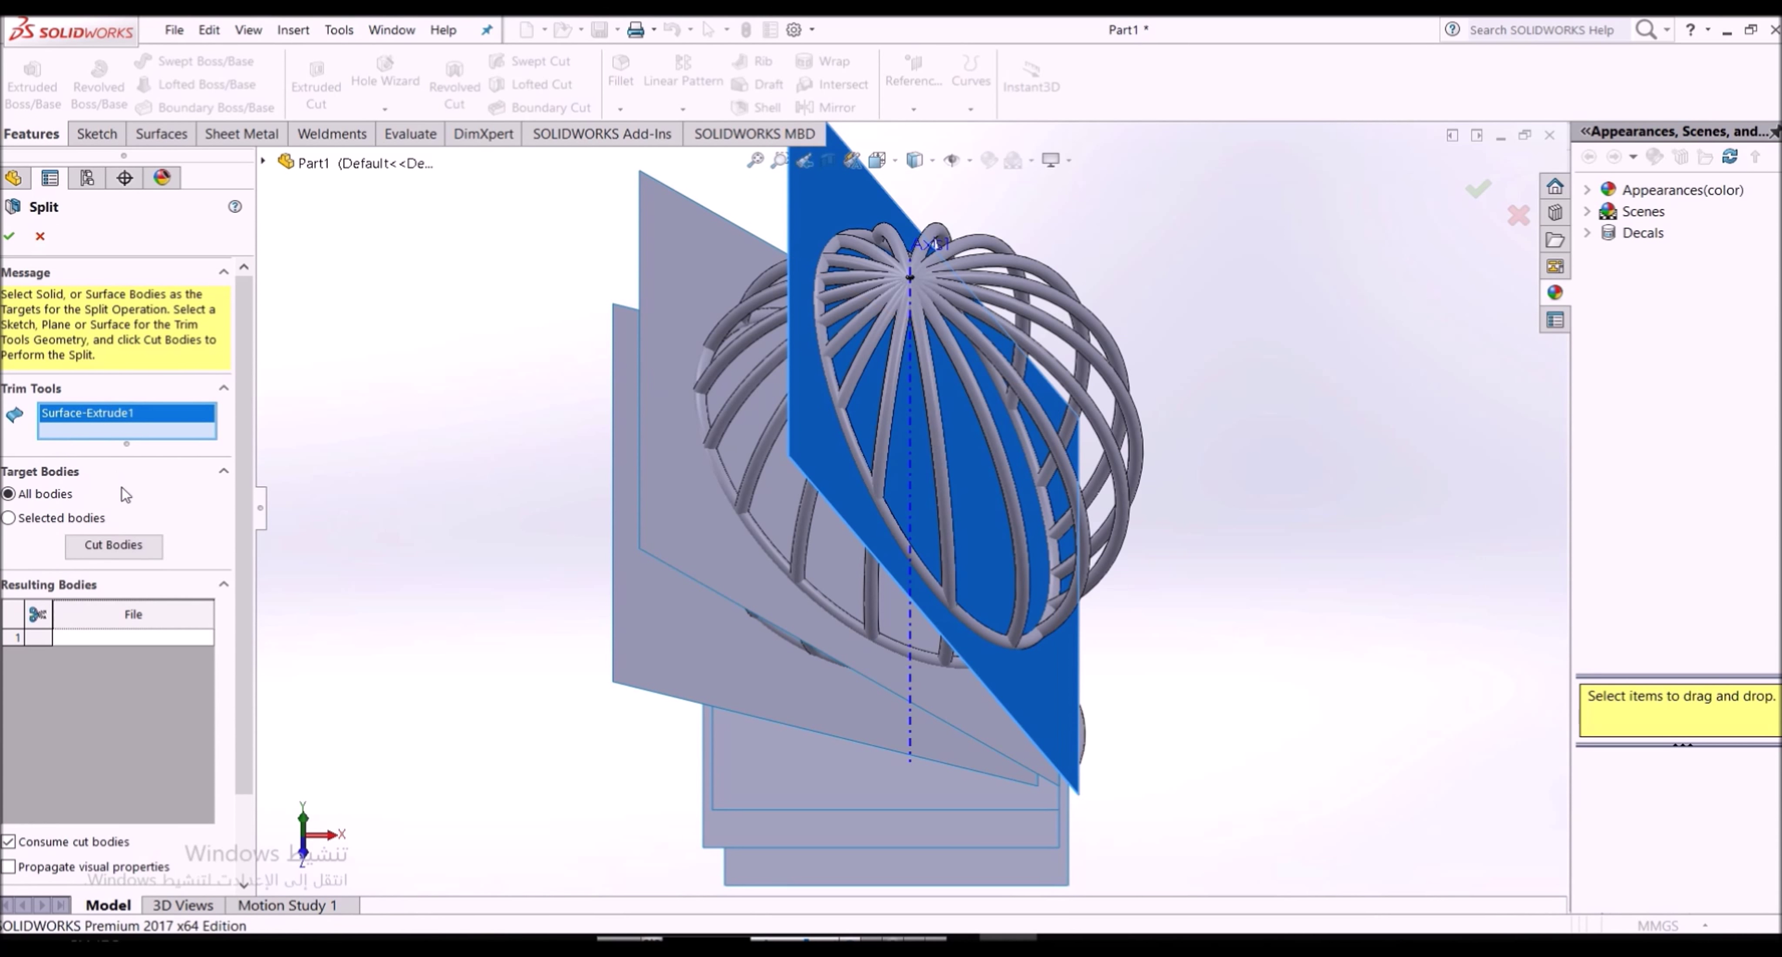
click(126, 545)
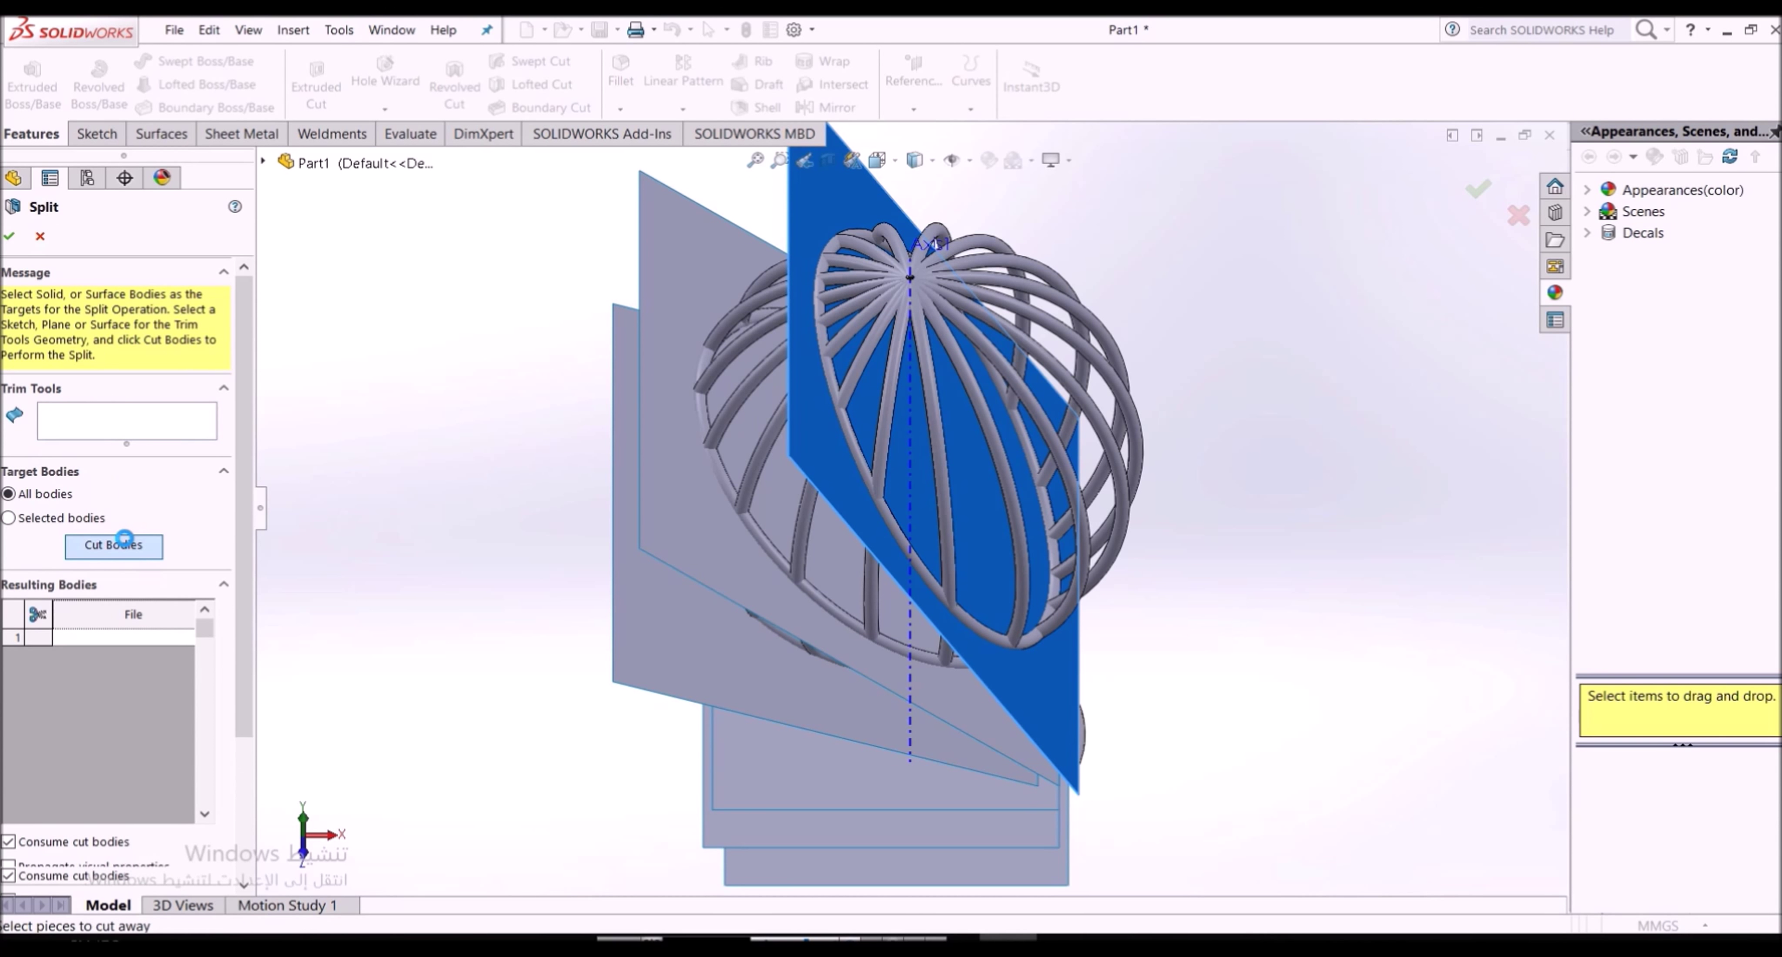
Select the rib pieces to cut and confirm the Split1 feature
click(881, 421)
click(934, 399)
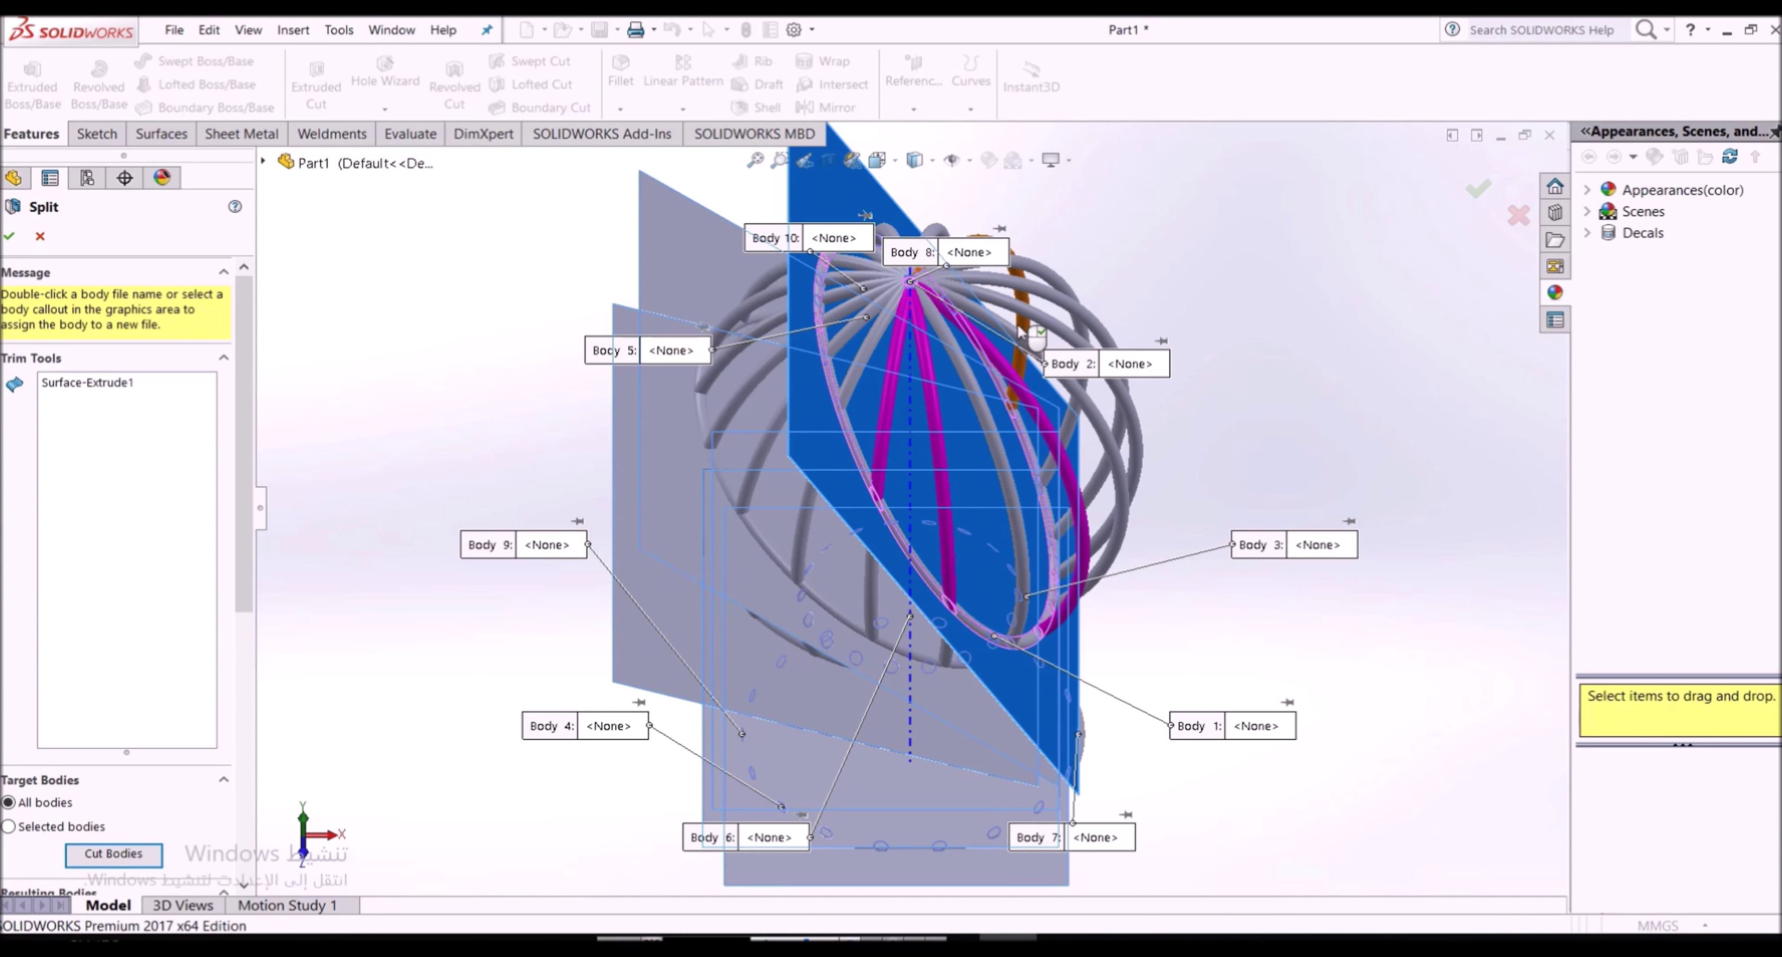
mouse_move(1020, 332)
middle_down()
mouse_move(944, 418)
mouse_move(905, 360)
middle_up()
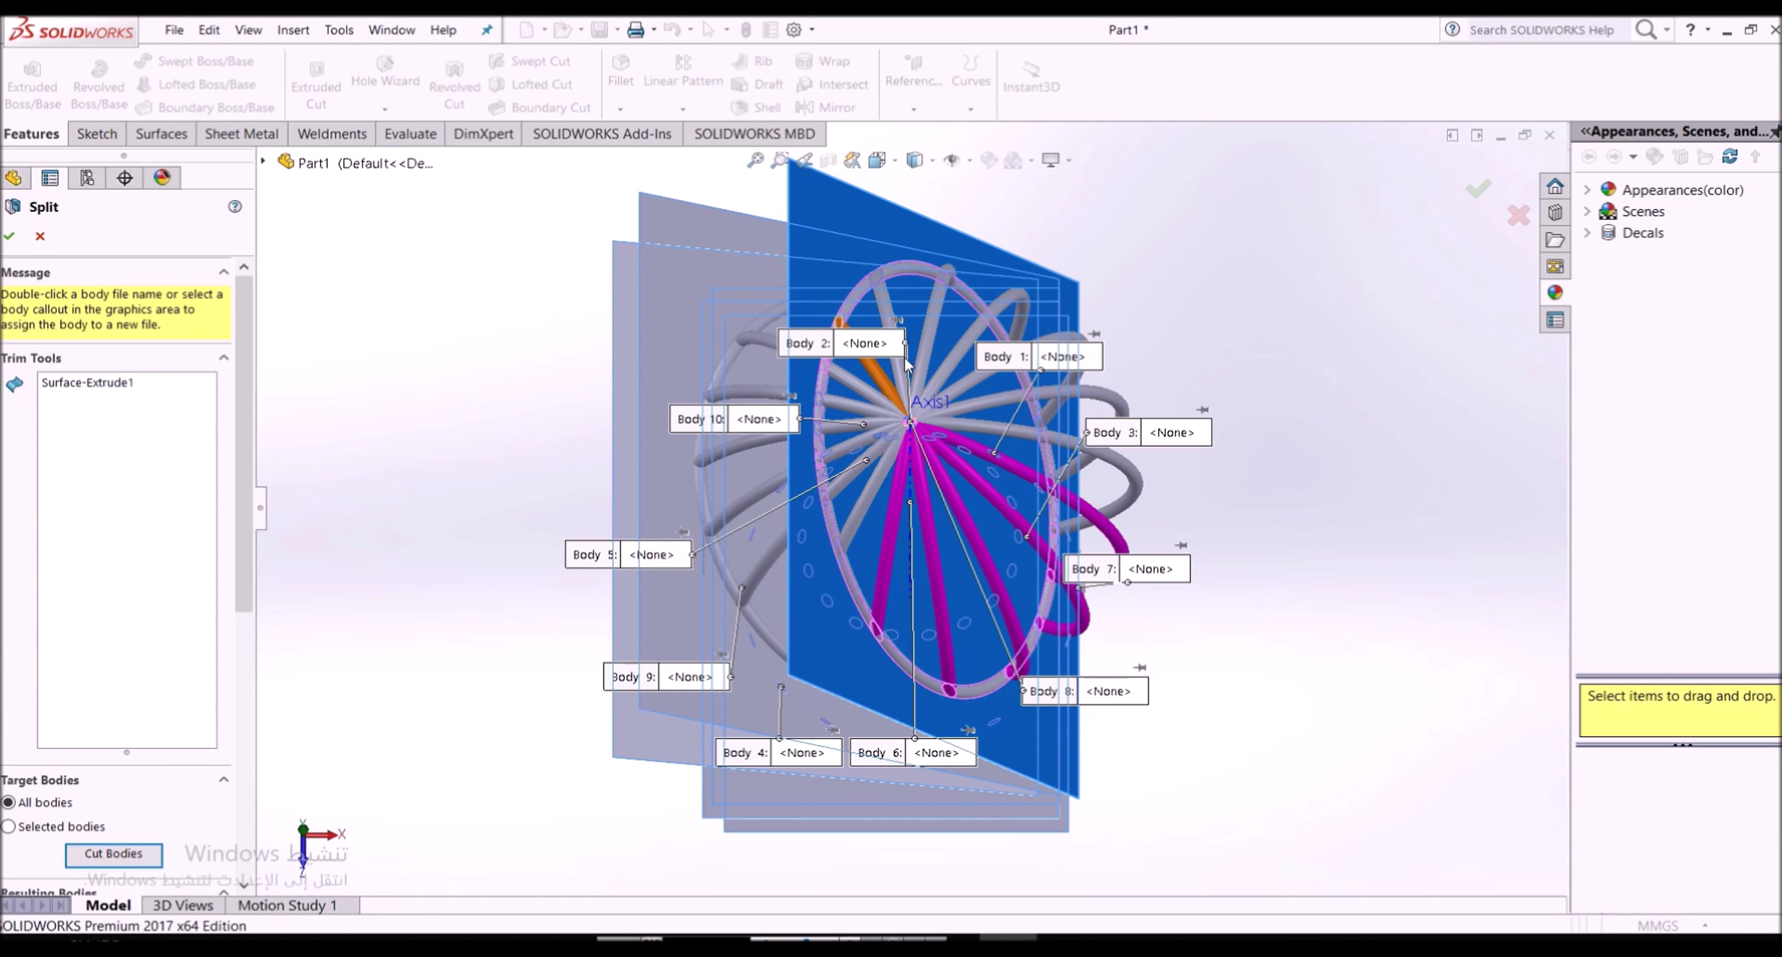
click(877, 374)
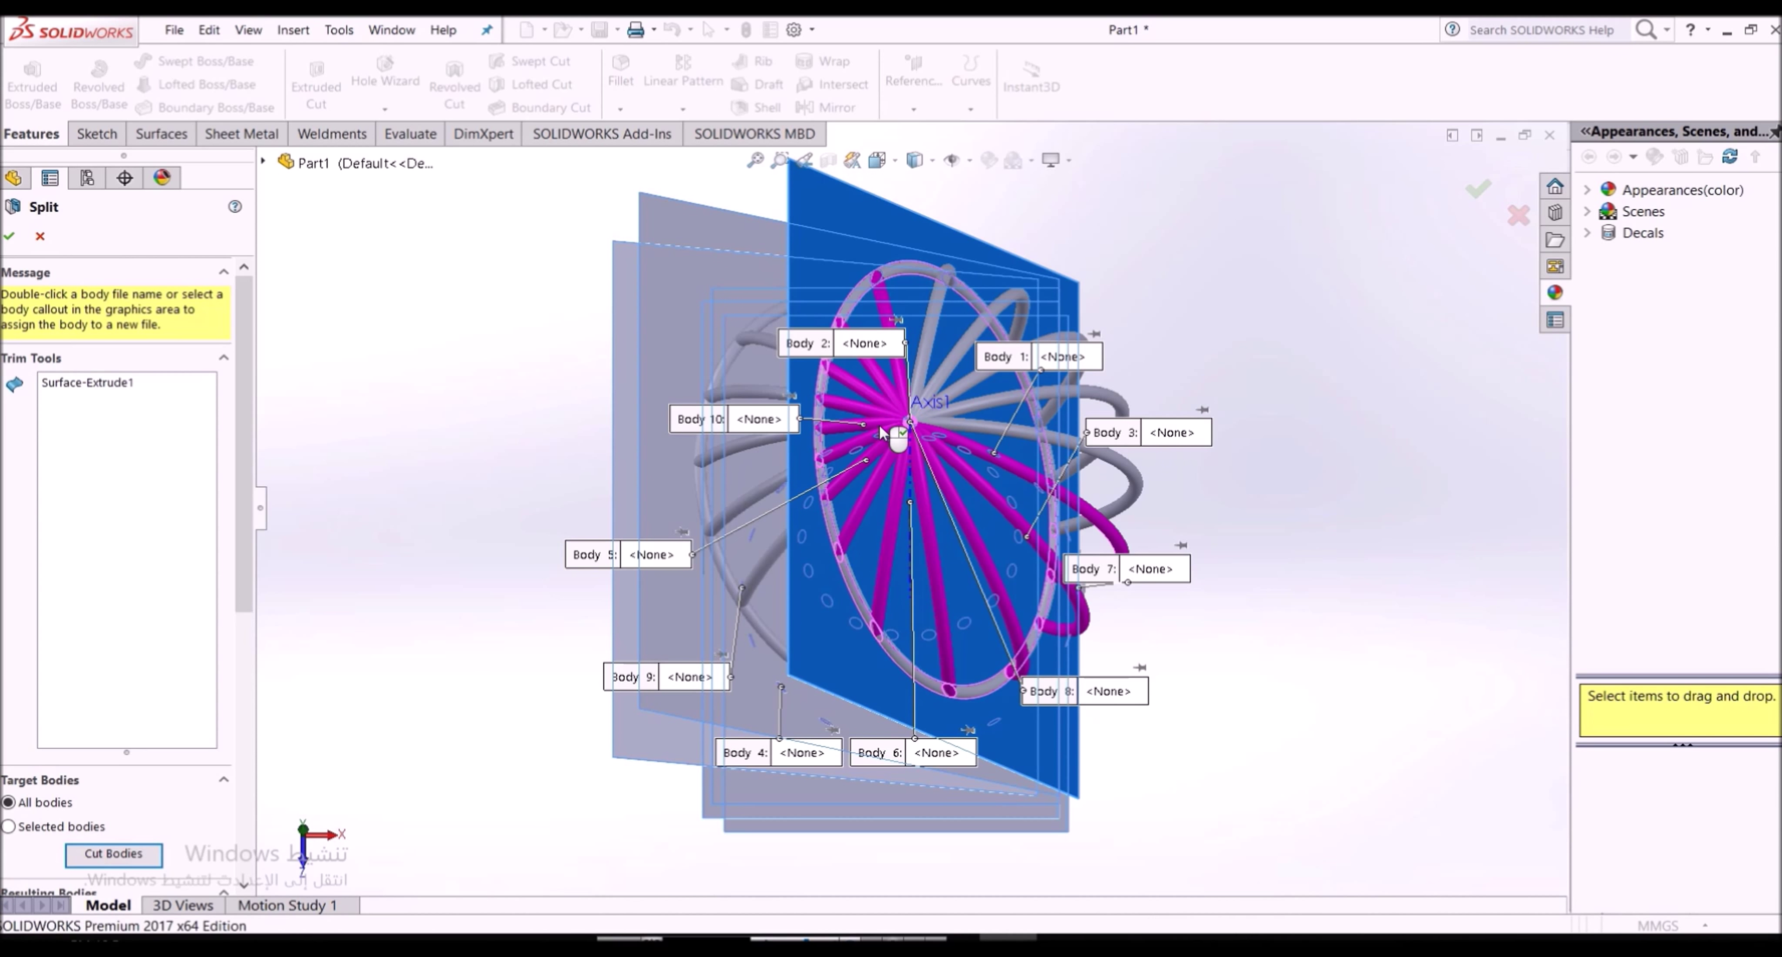
click(949, 379)
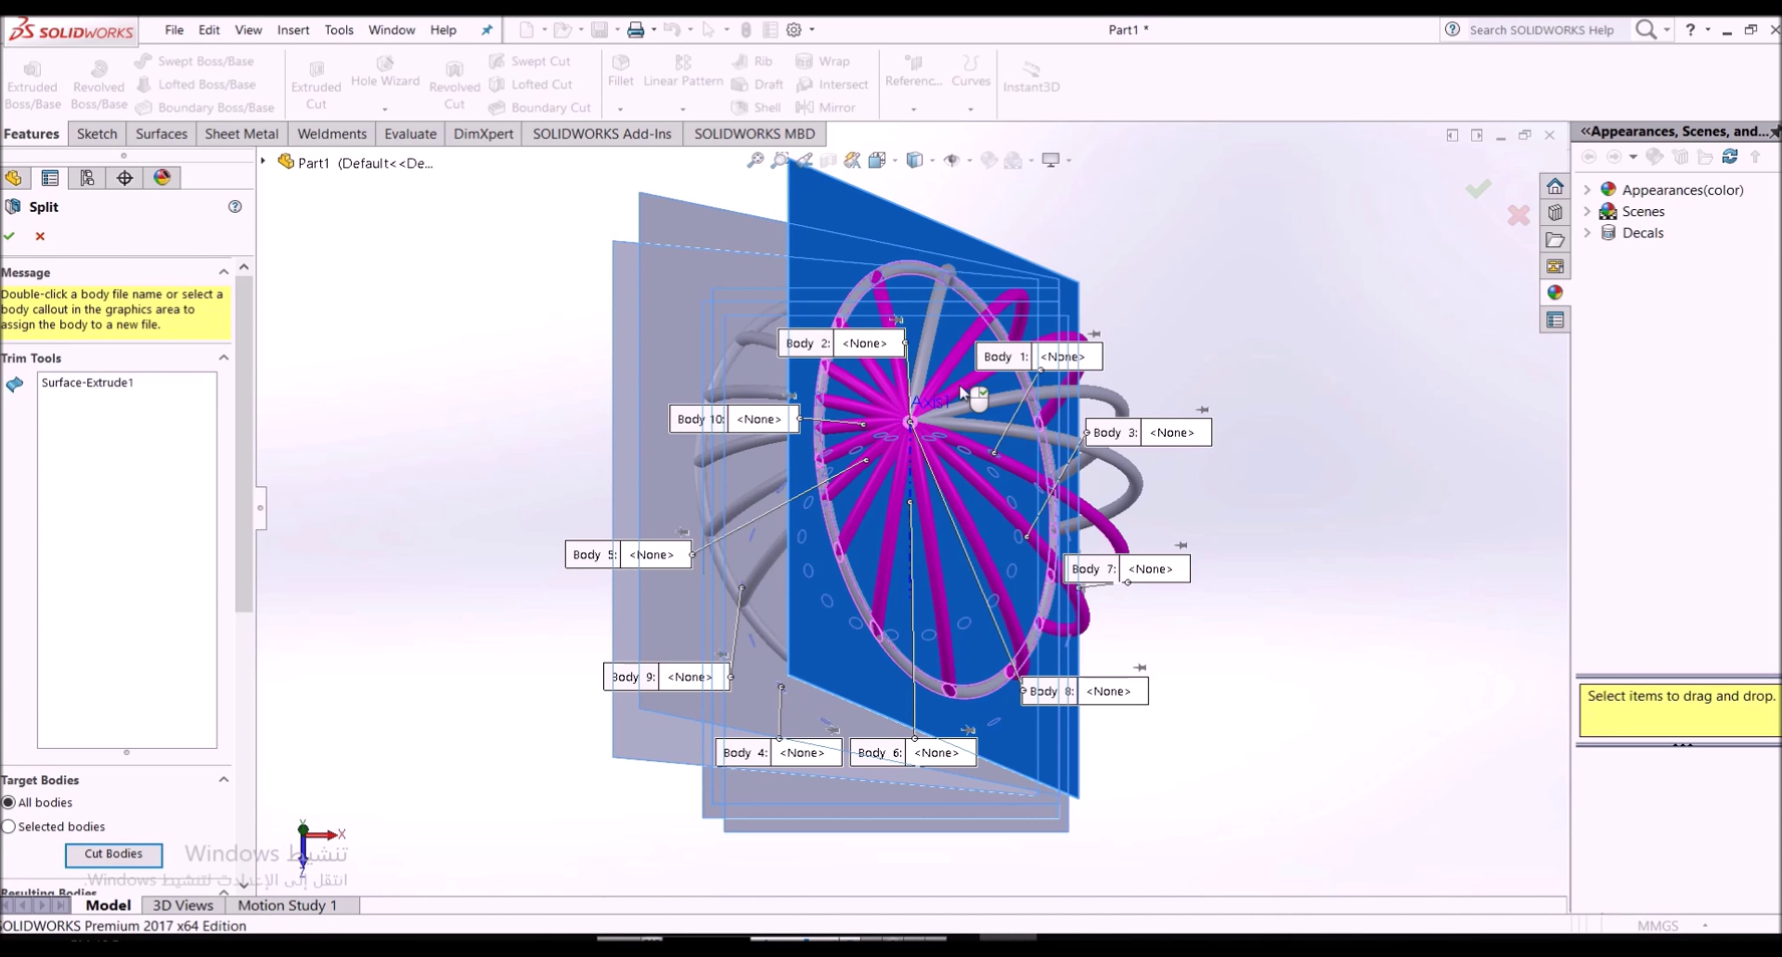
click(925, 359)
click(969, 409)
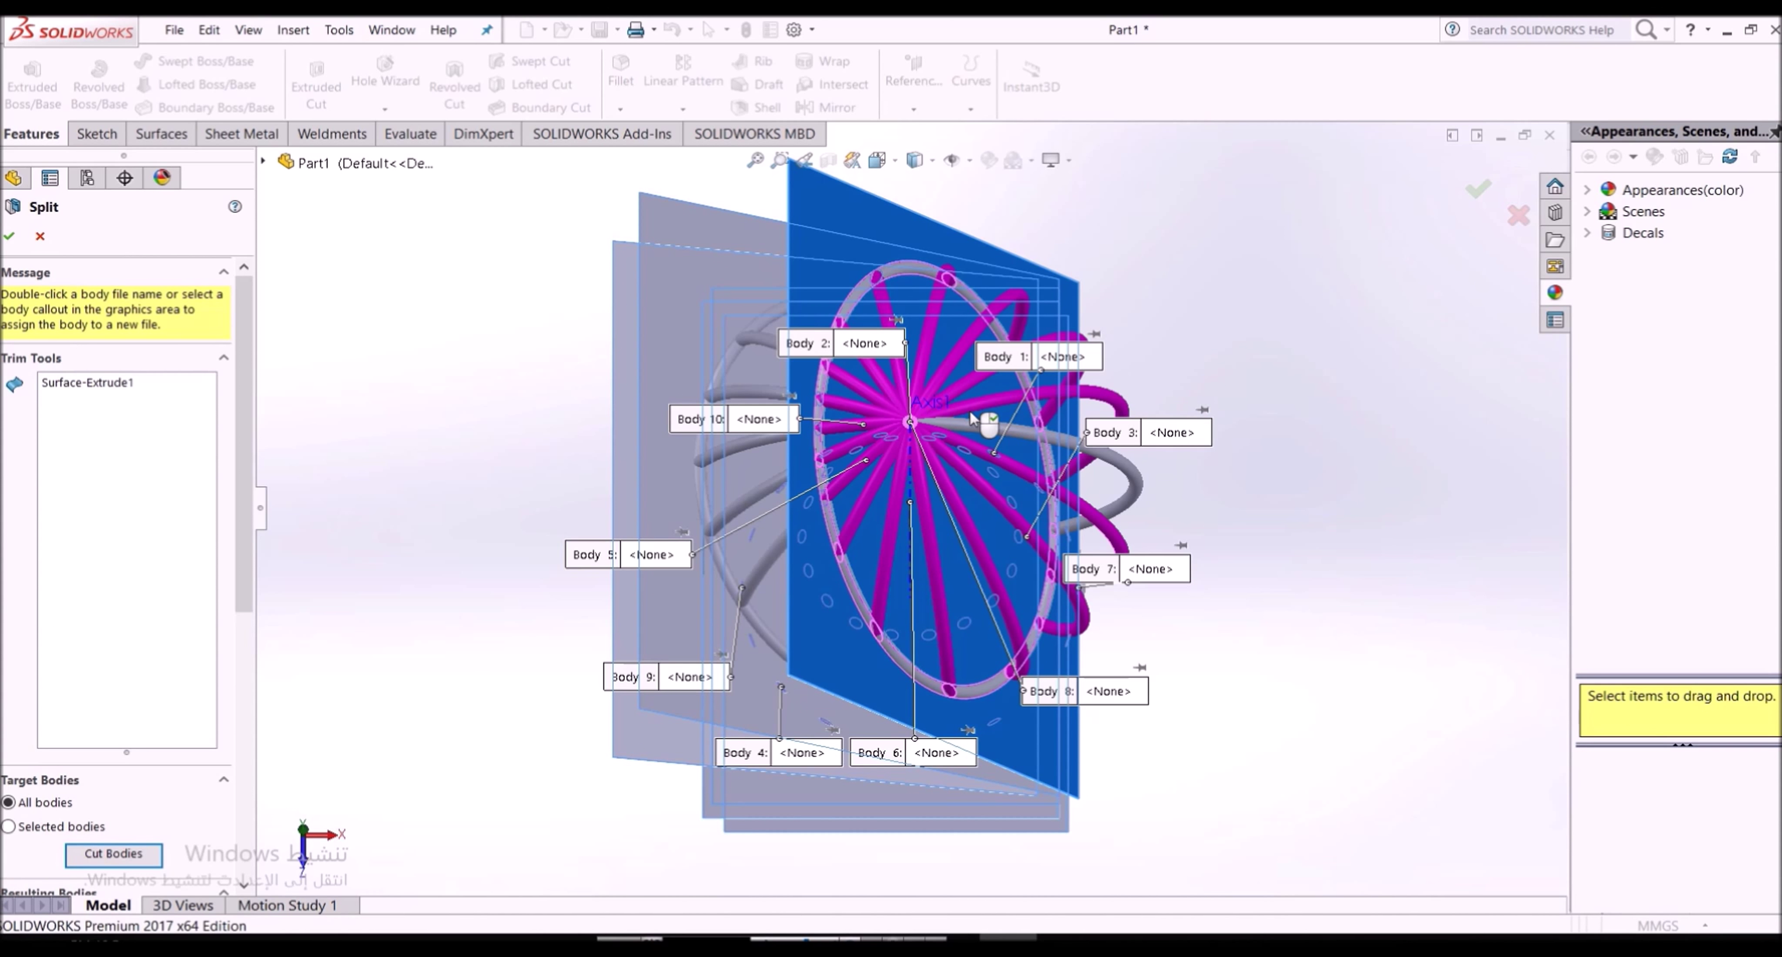
click(1002, 435)
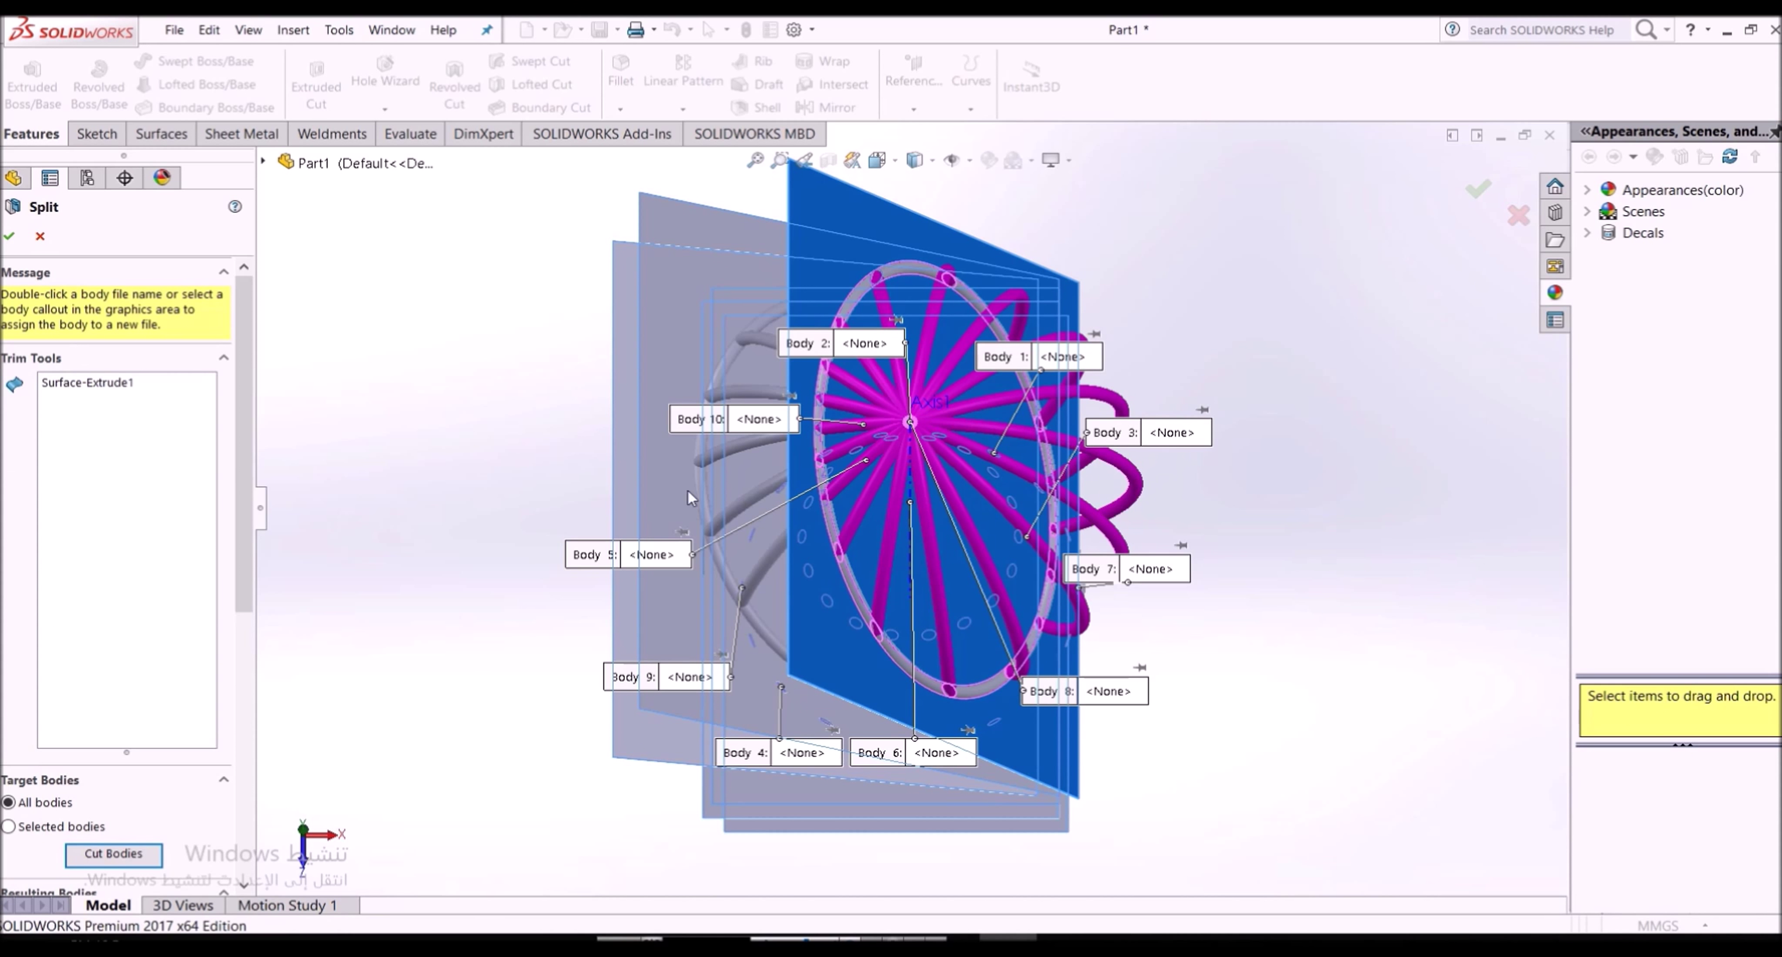
click(10, 241)
middle_drag(339, 380, 245, 417)
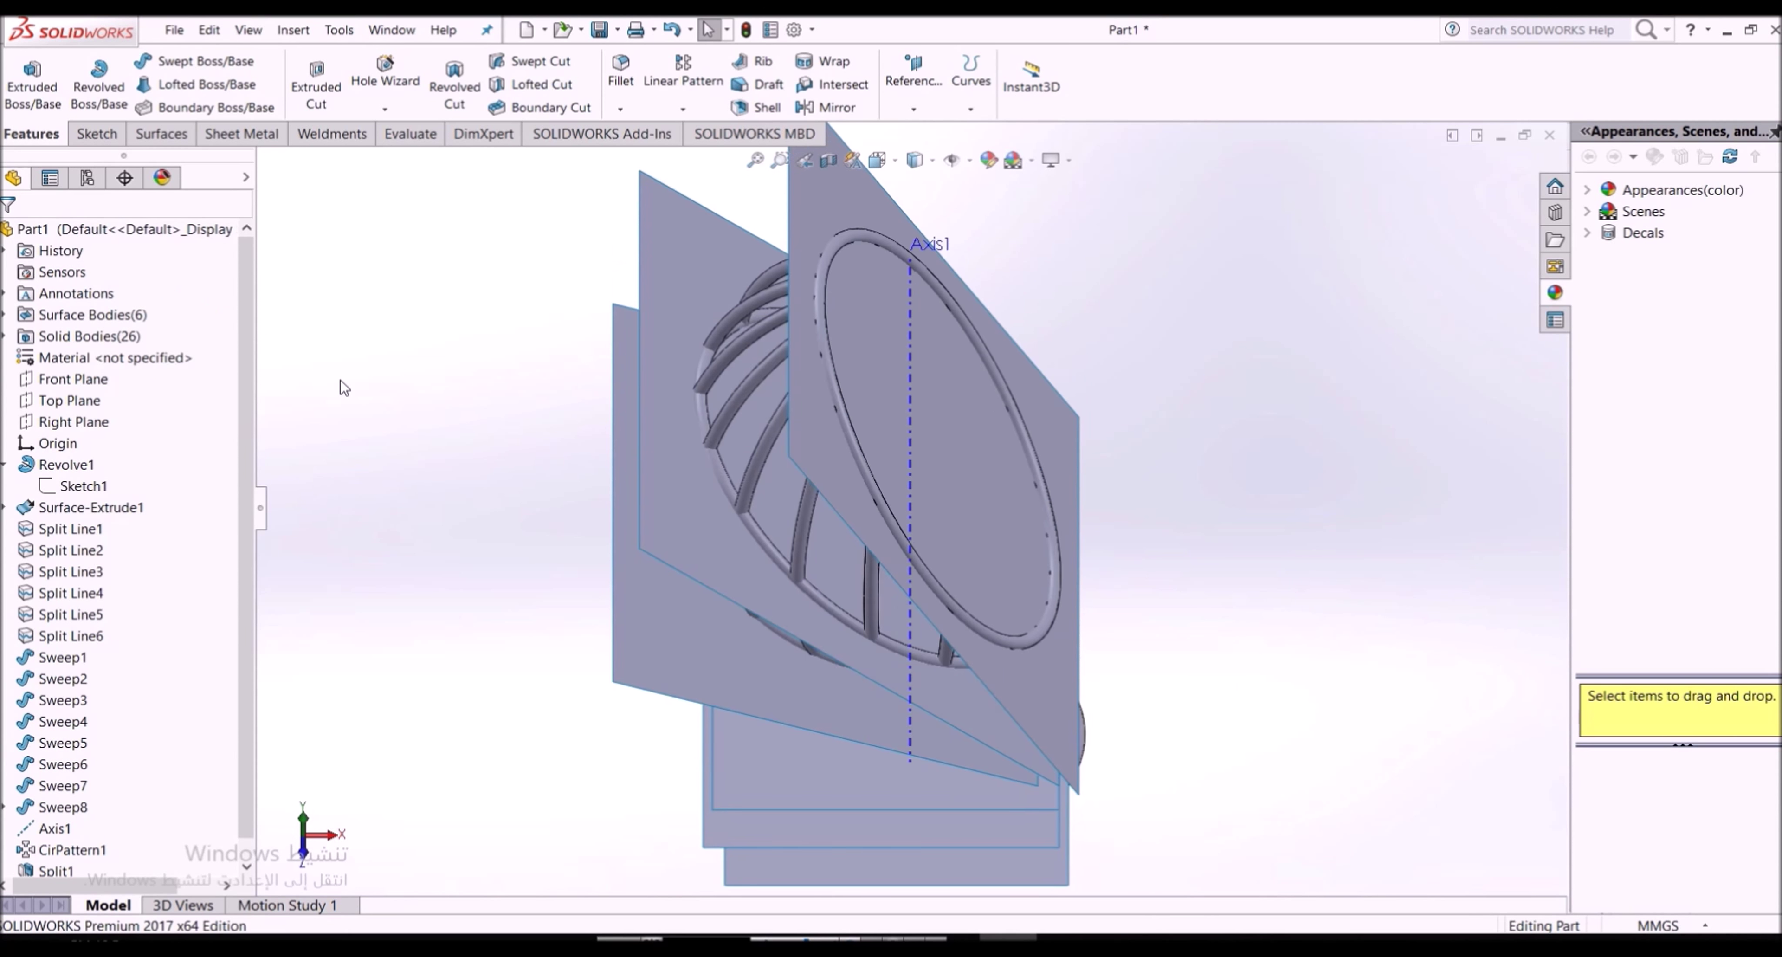
Hide the Surface-Extrude1 cutting surface and Axis1, then turn the chair around
click(90, 507)
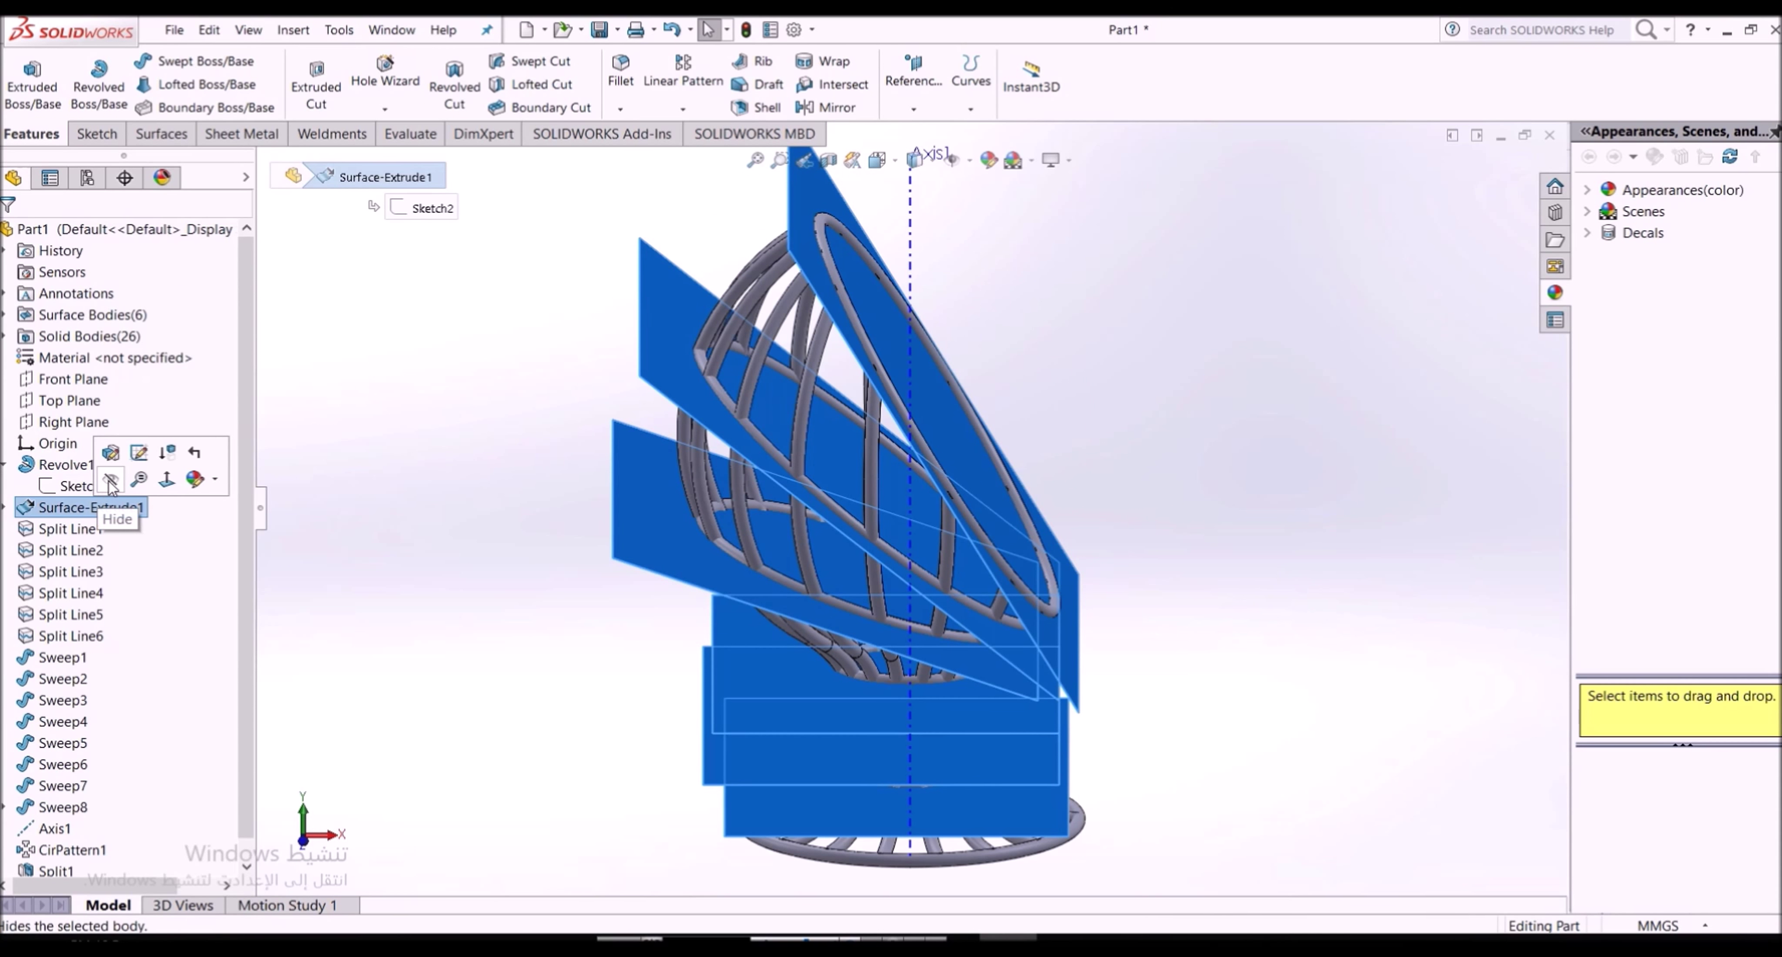
click(111, 487)
click(396, 472)
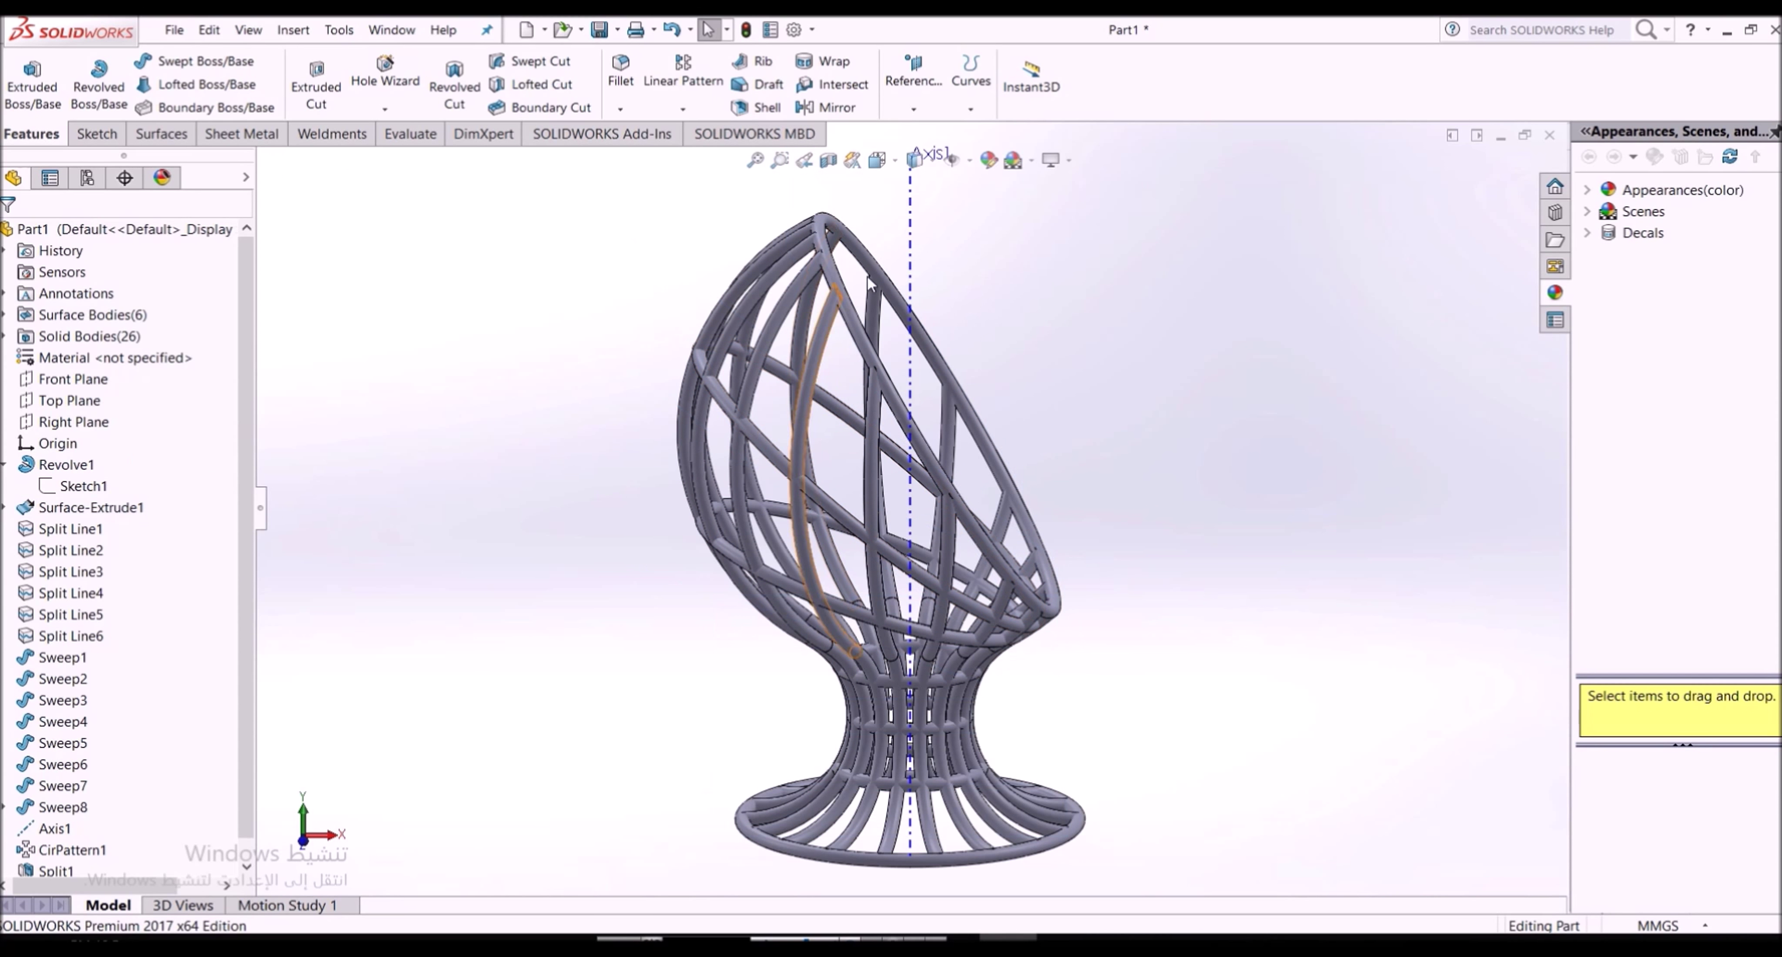
click(909, 231)
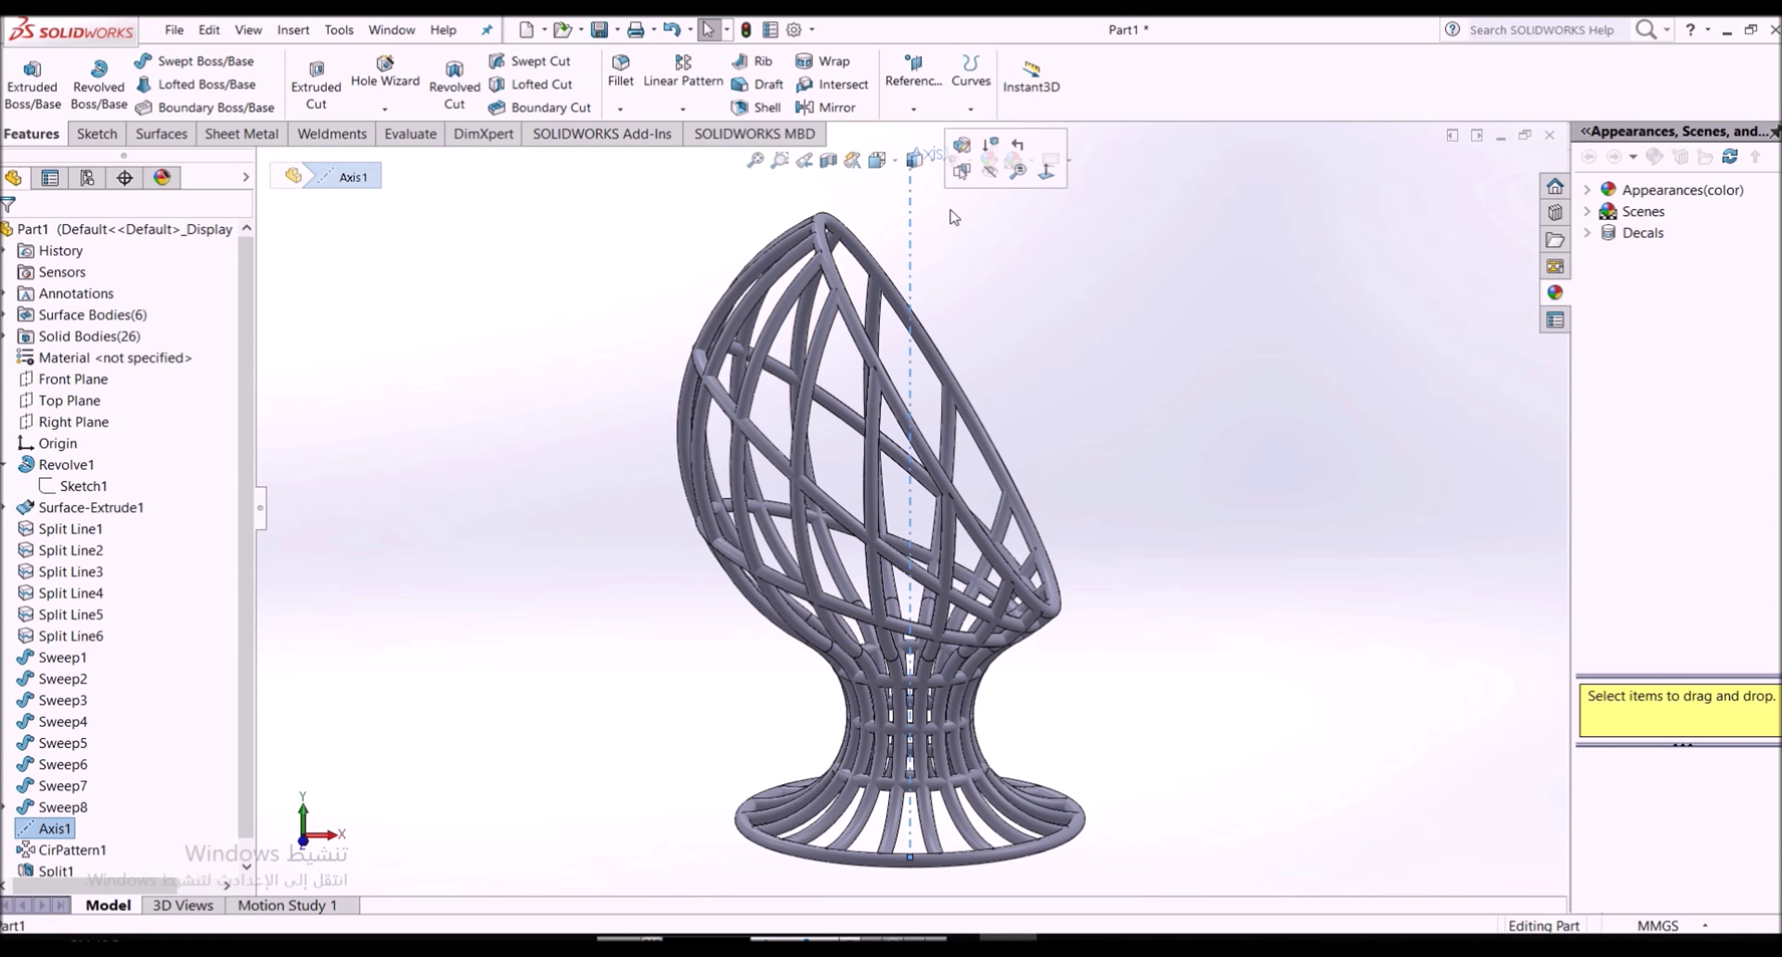
click(994, 177)
mouse_move(564, 331)
middle_down()
mouse_move(280, 454)
mouse_move(111, 442)
middle_up()
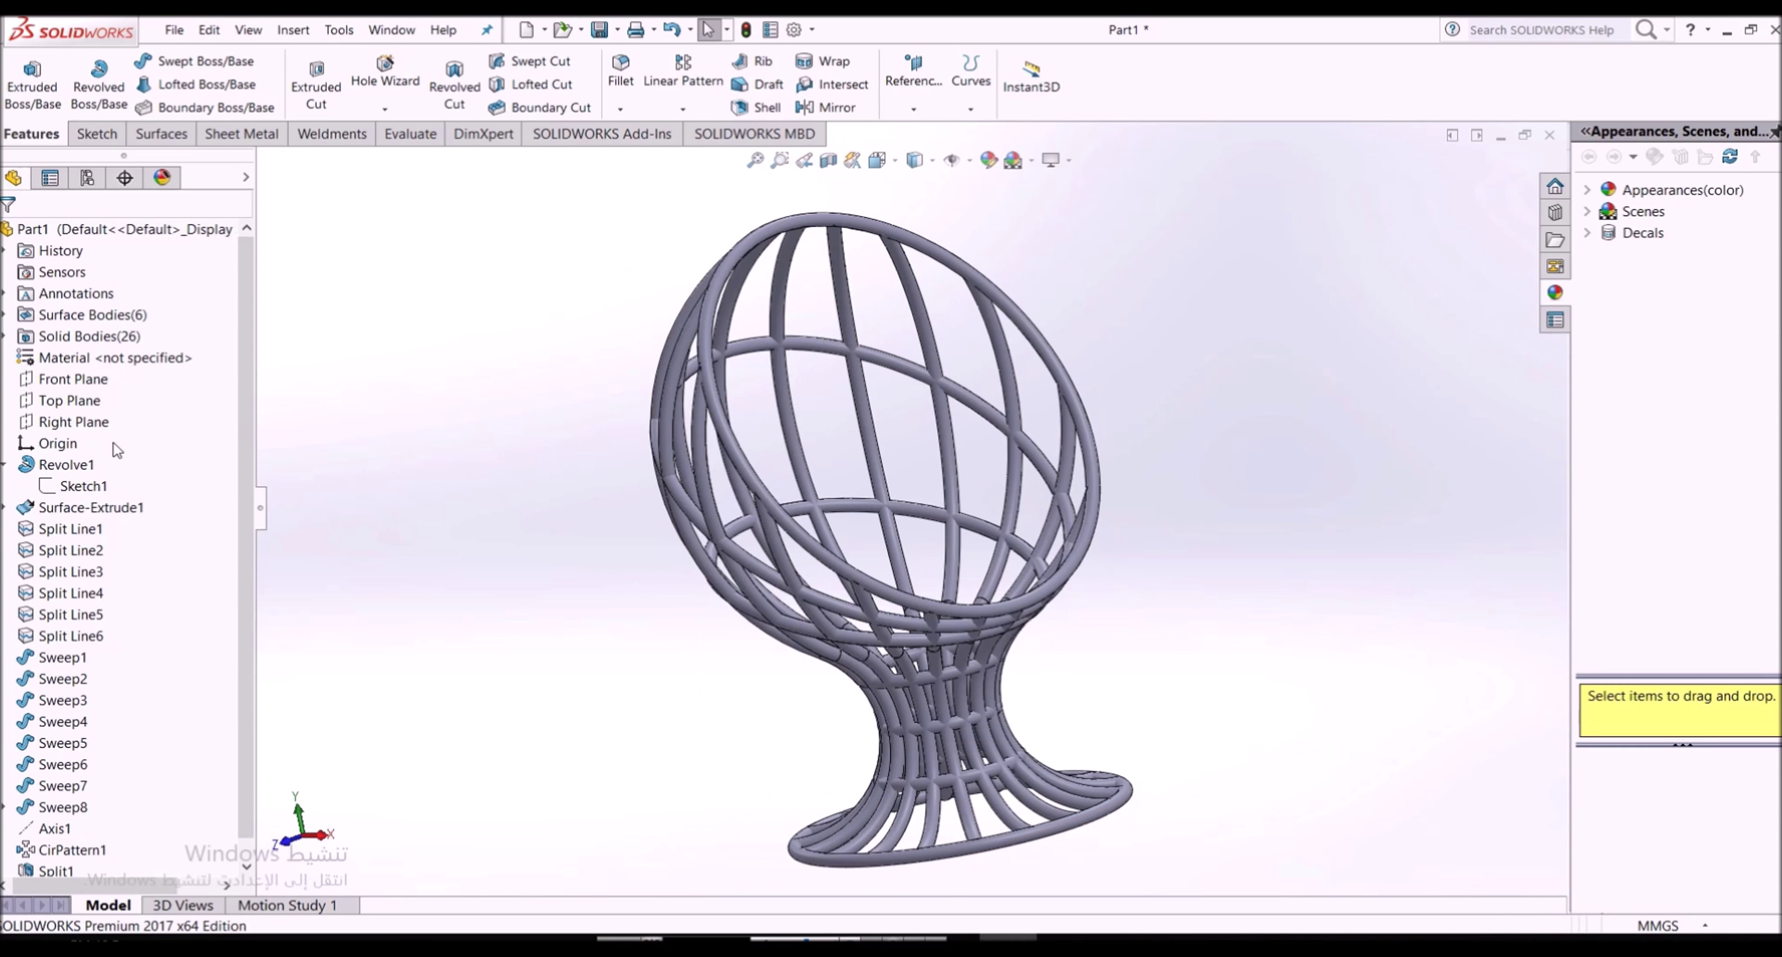
View the Right Plane face-on and start a new sketch on it
click(58, 427)
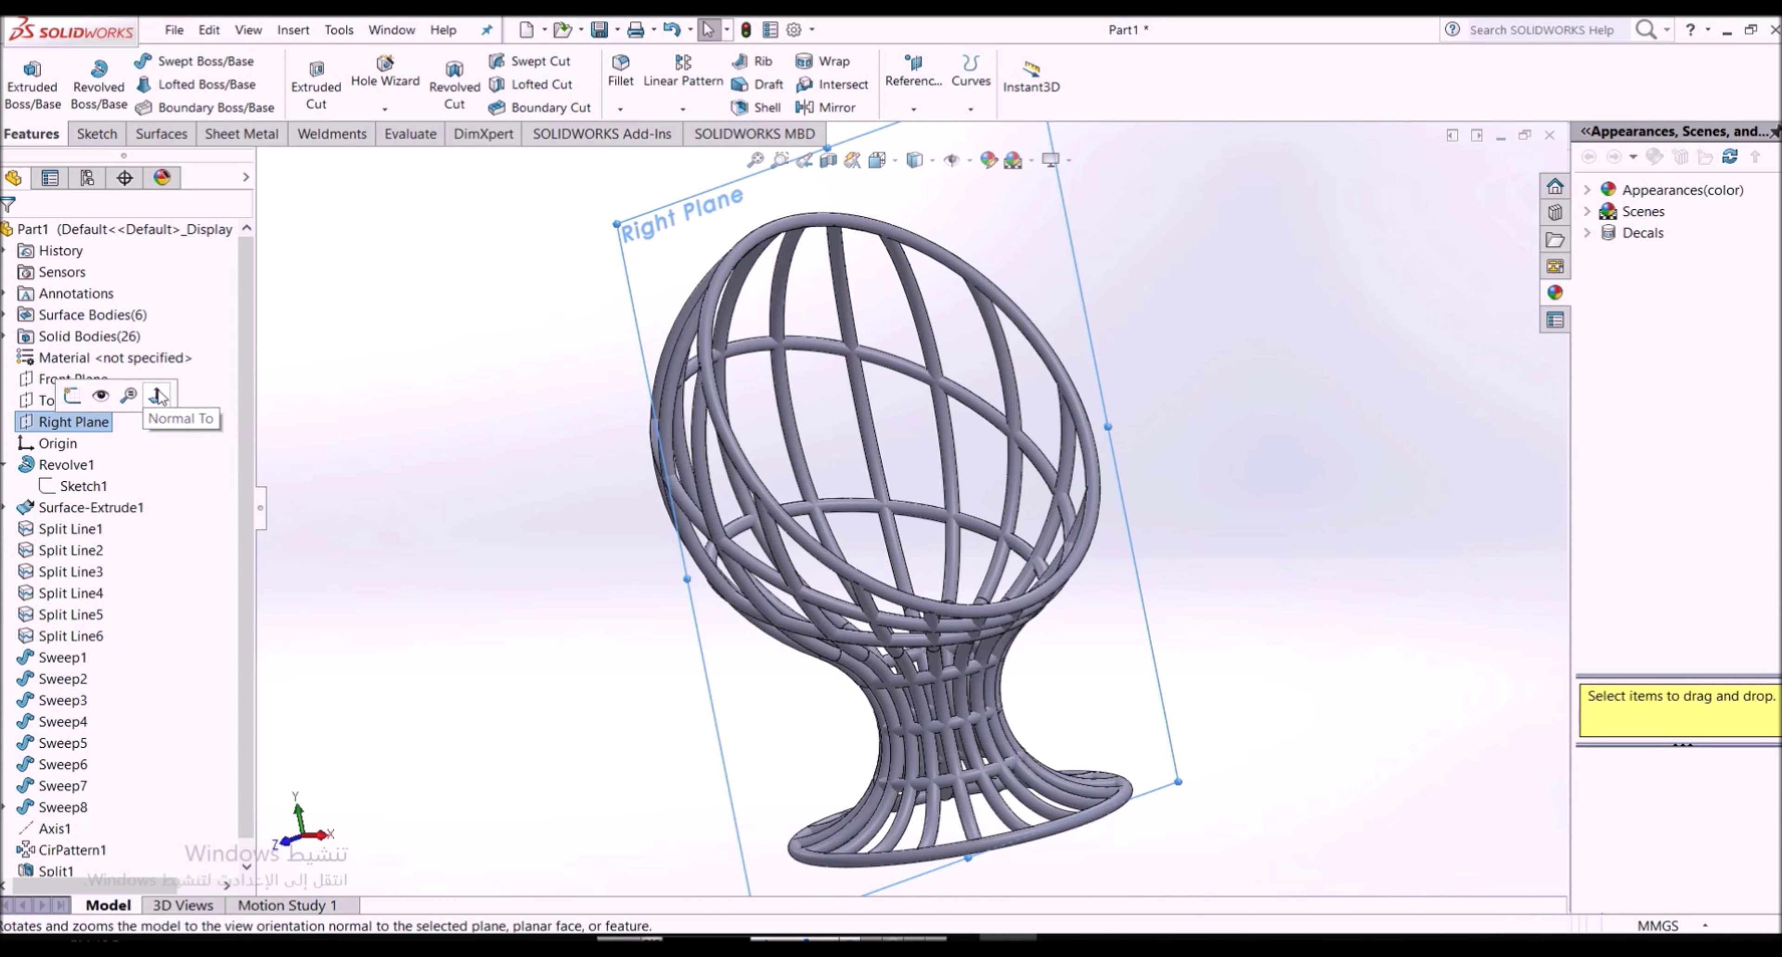
click(159, 390)
click(38, 425)
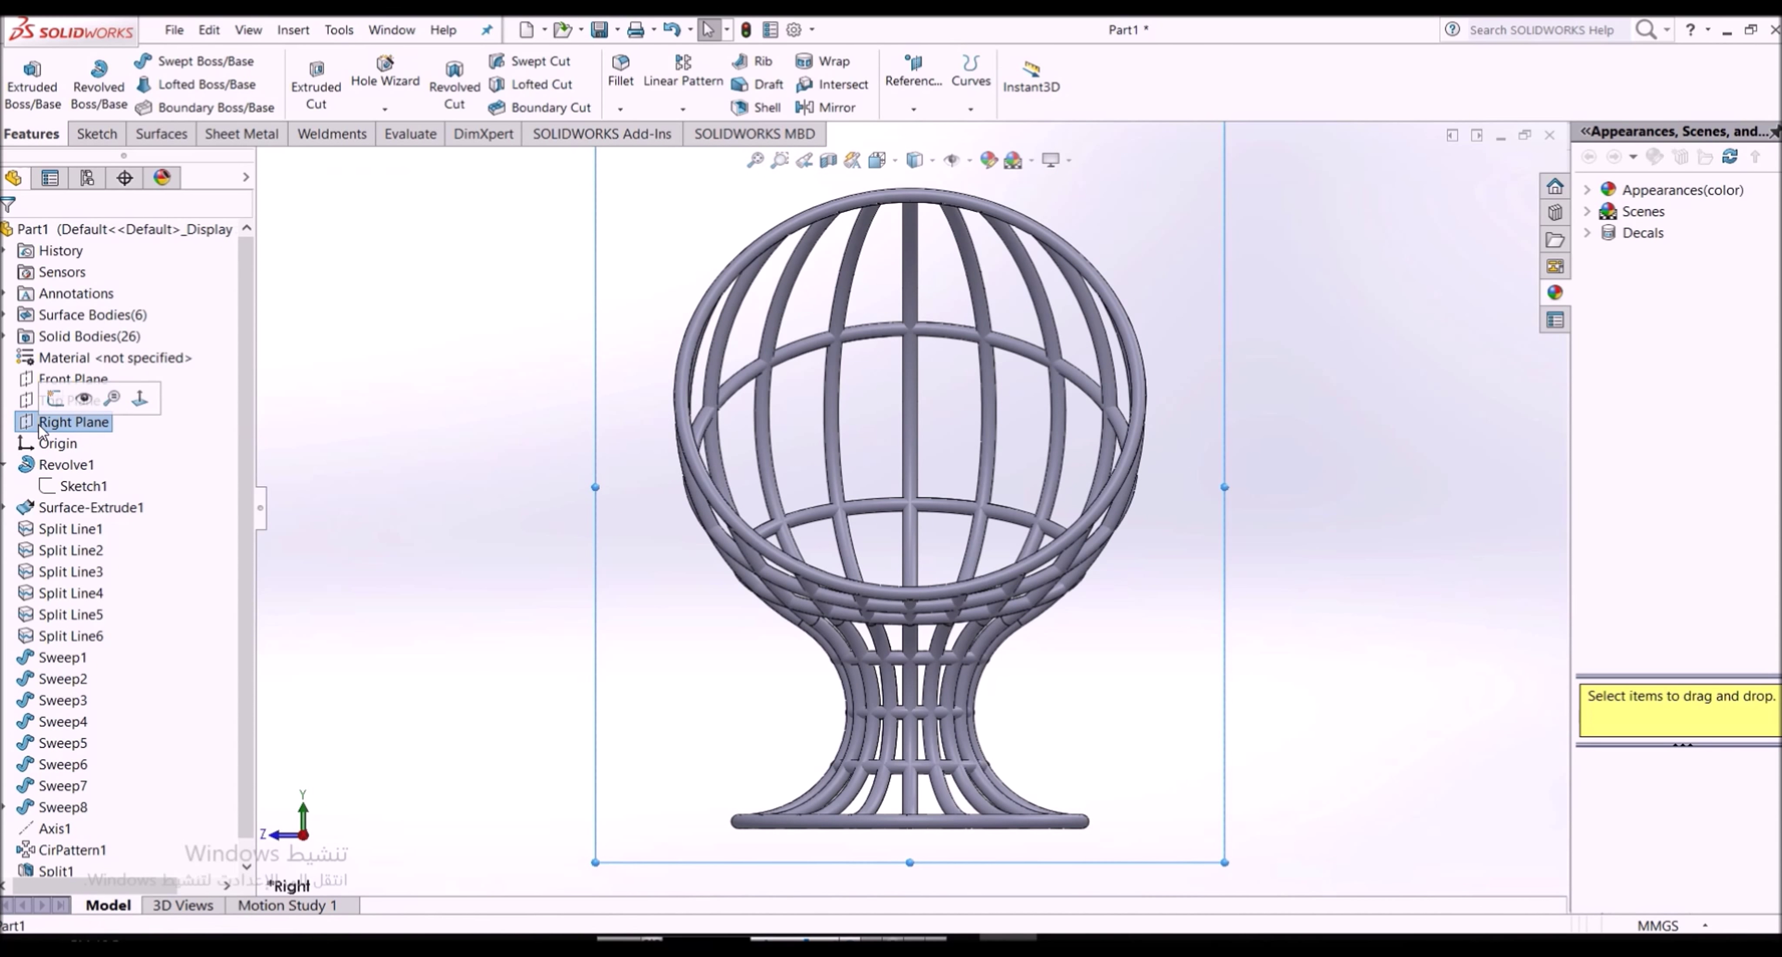
click(61, 401)
Draw a vertical centerline from the origin straight up above the chair
click(186, 60)
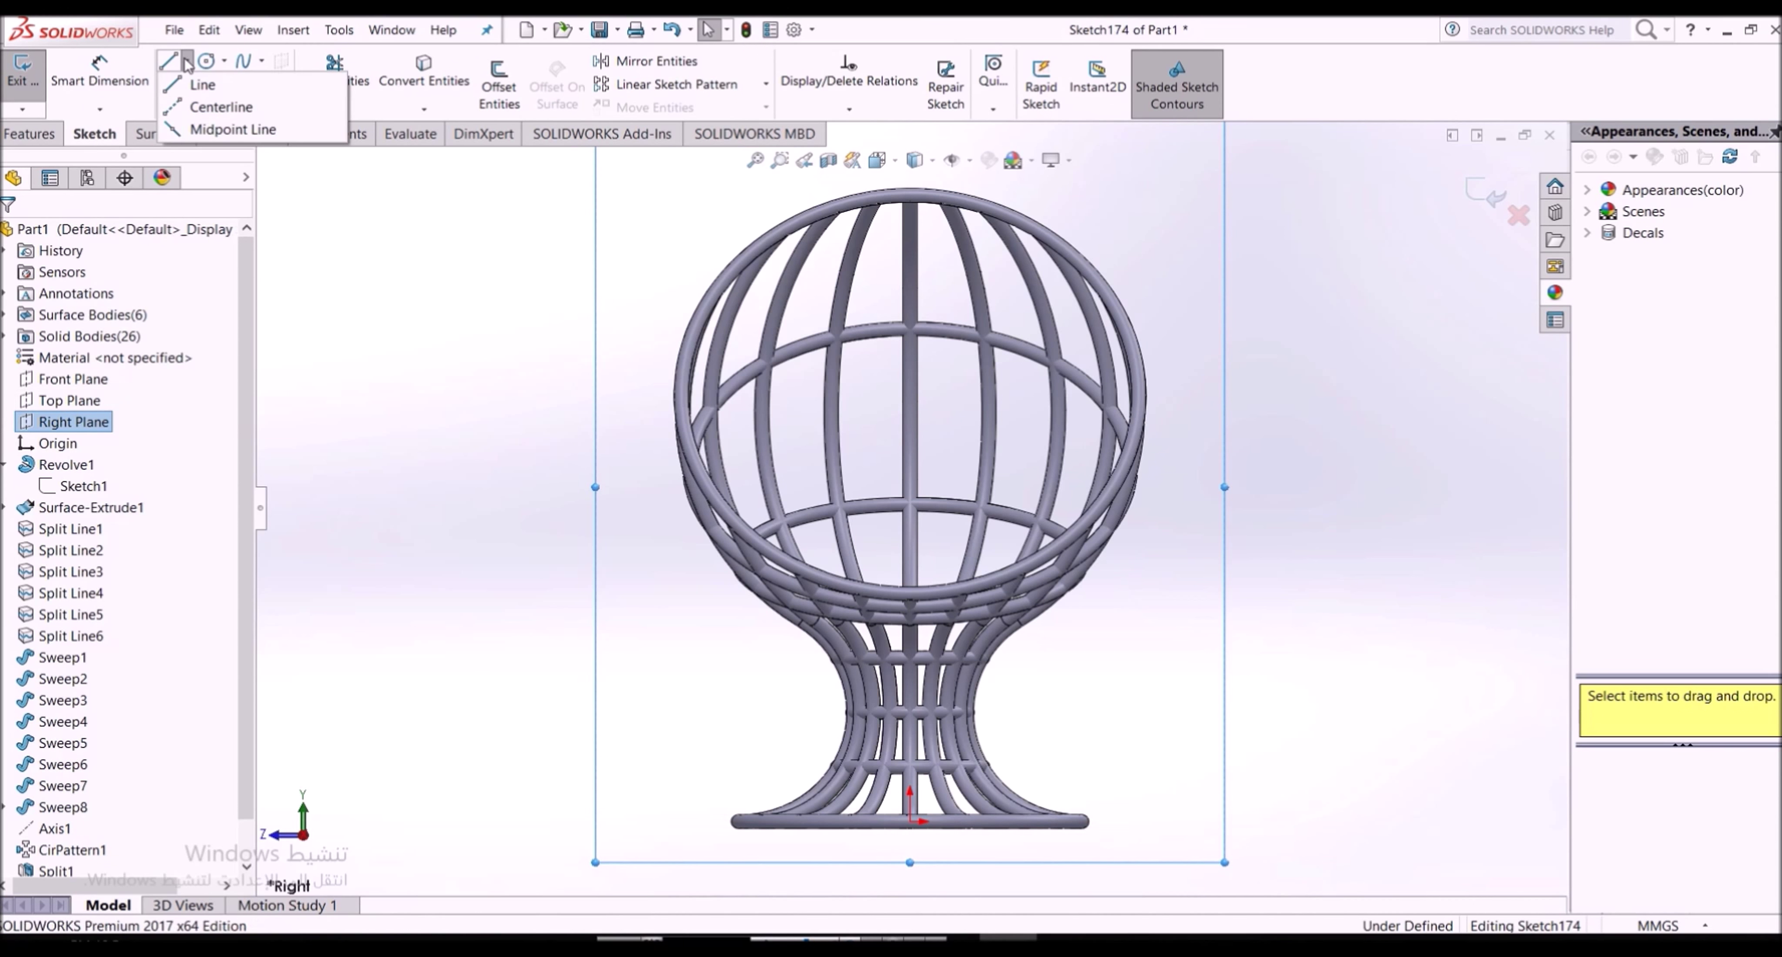
click(196, 107)
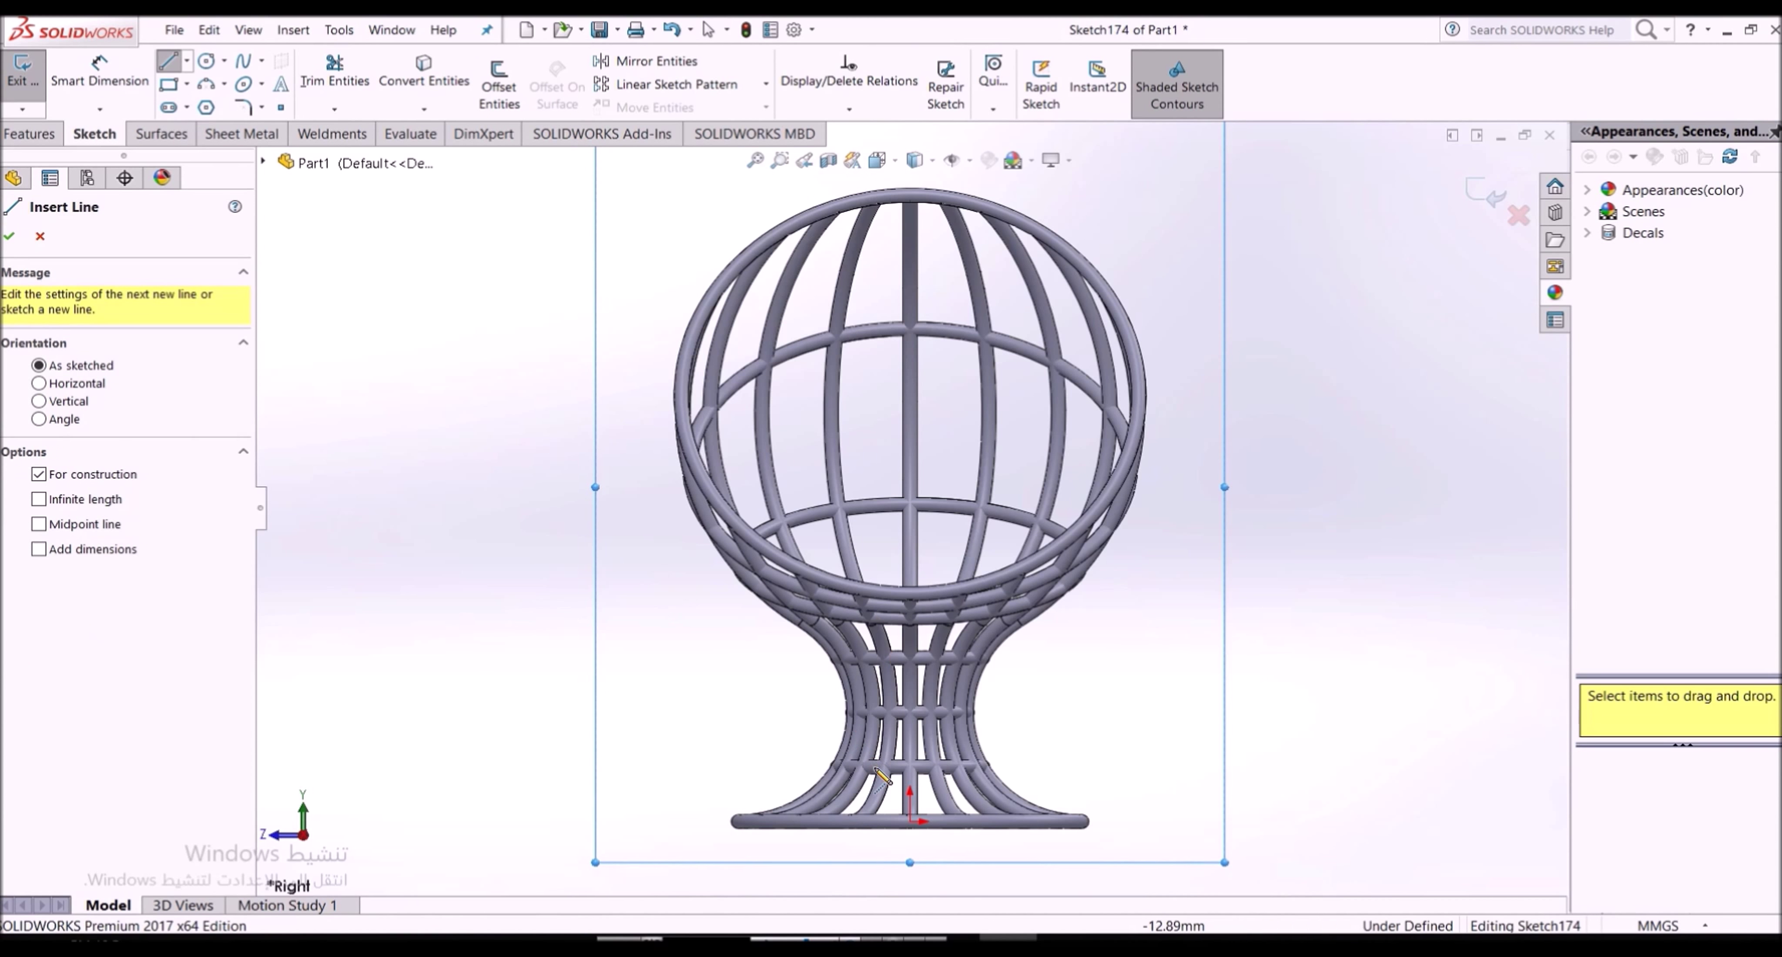
click(909, 821)
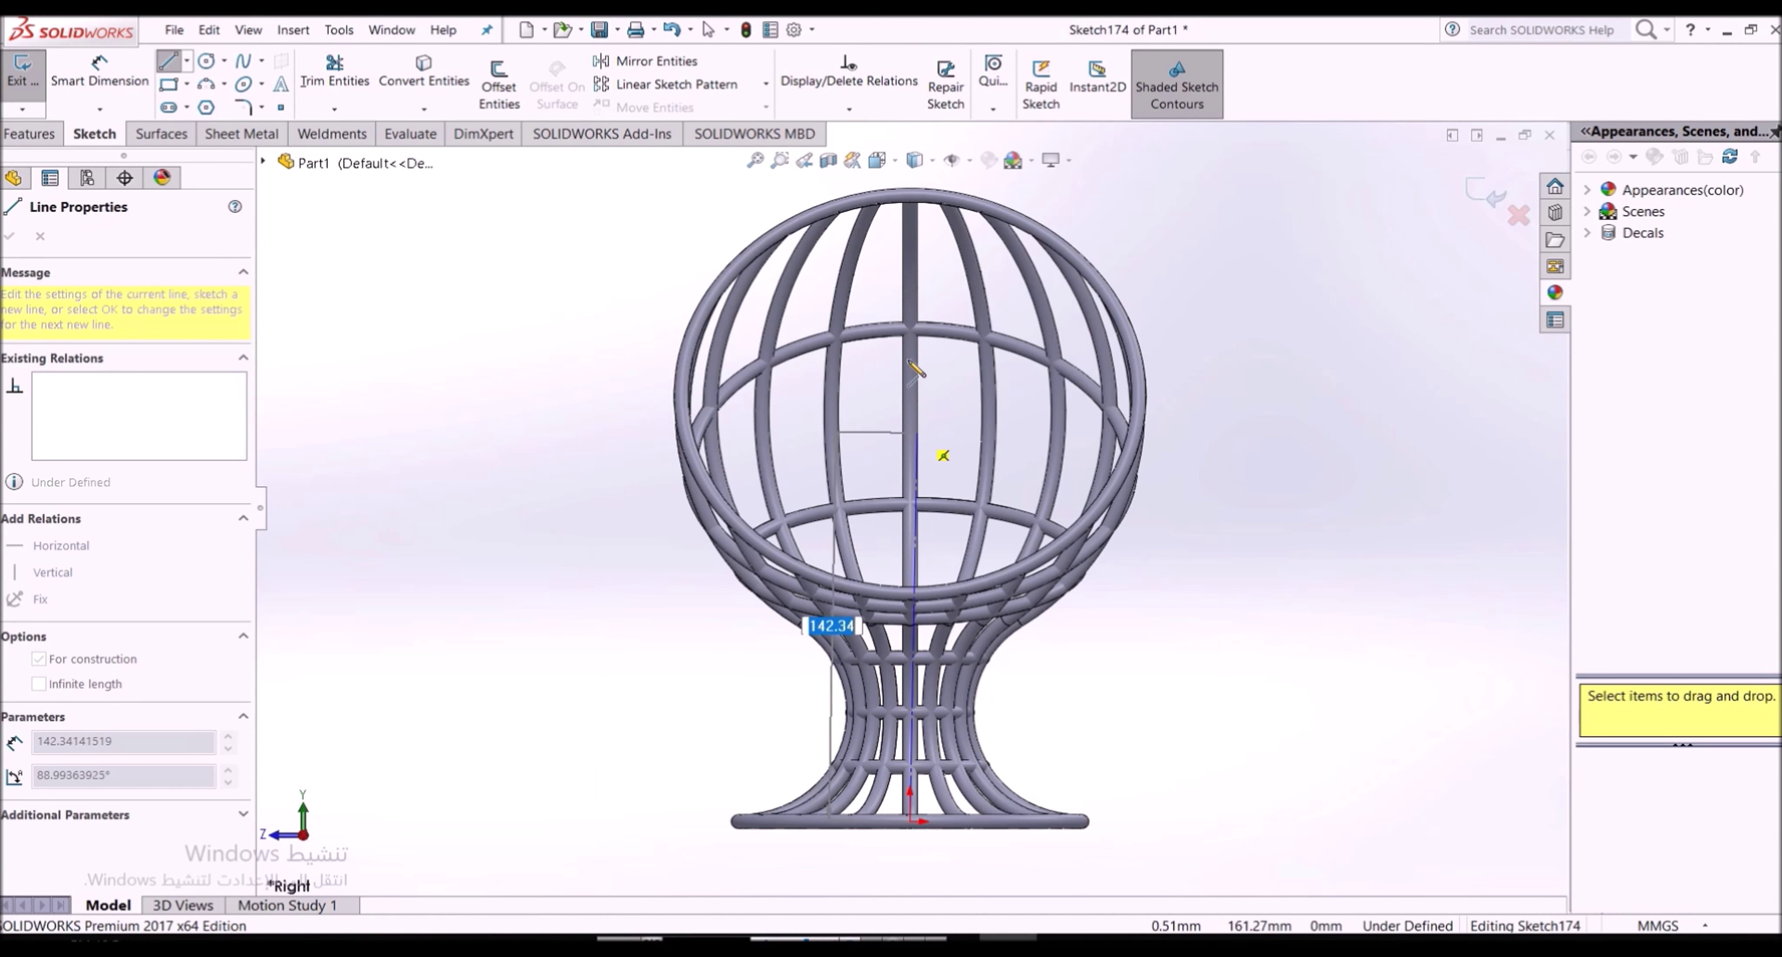
click(910, 172)
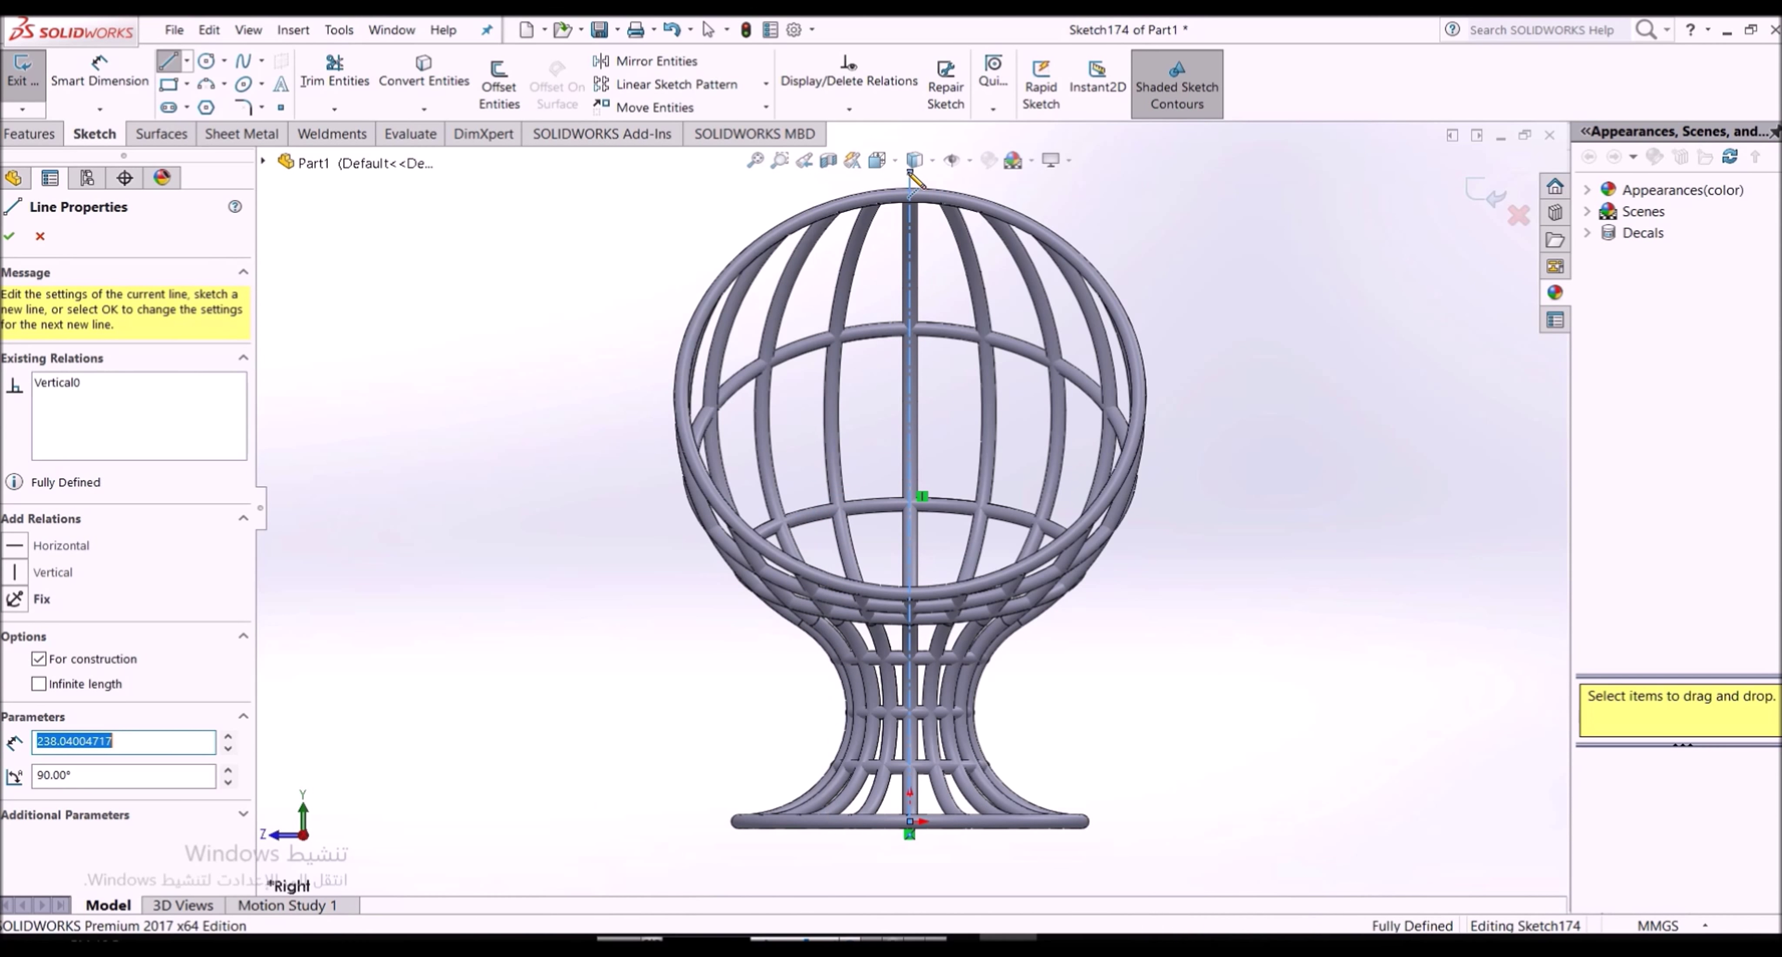
click(178, 83)
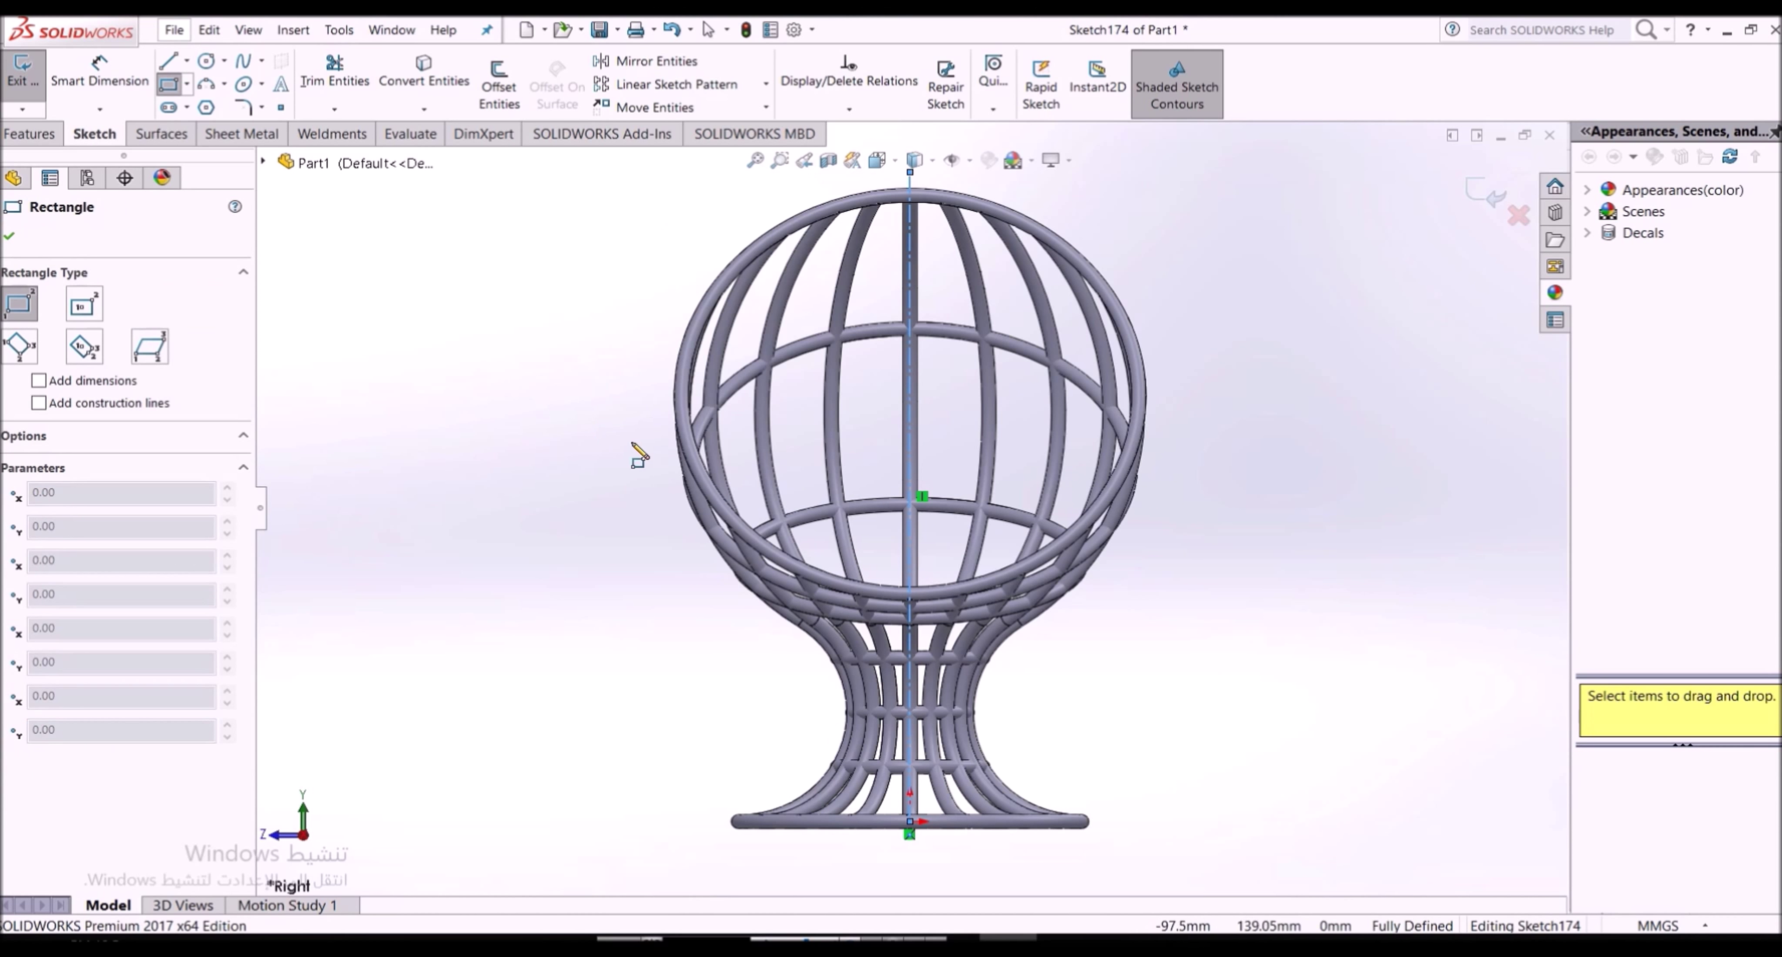
Draw a corner rectangle against the centerline and dimension it 10 mm high, 30 mm wide
click(910, 553)
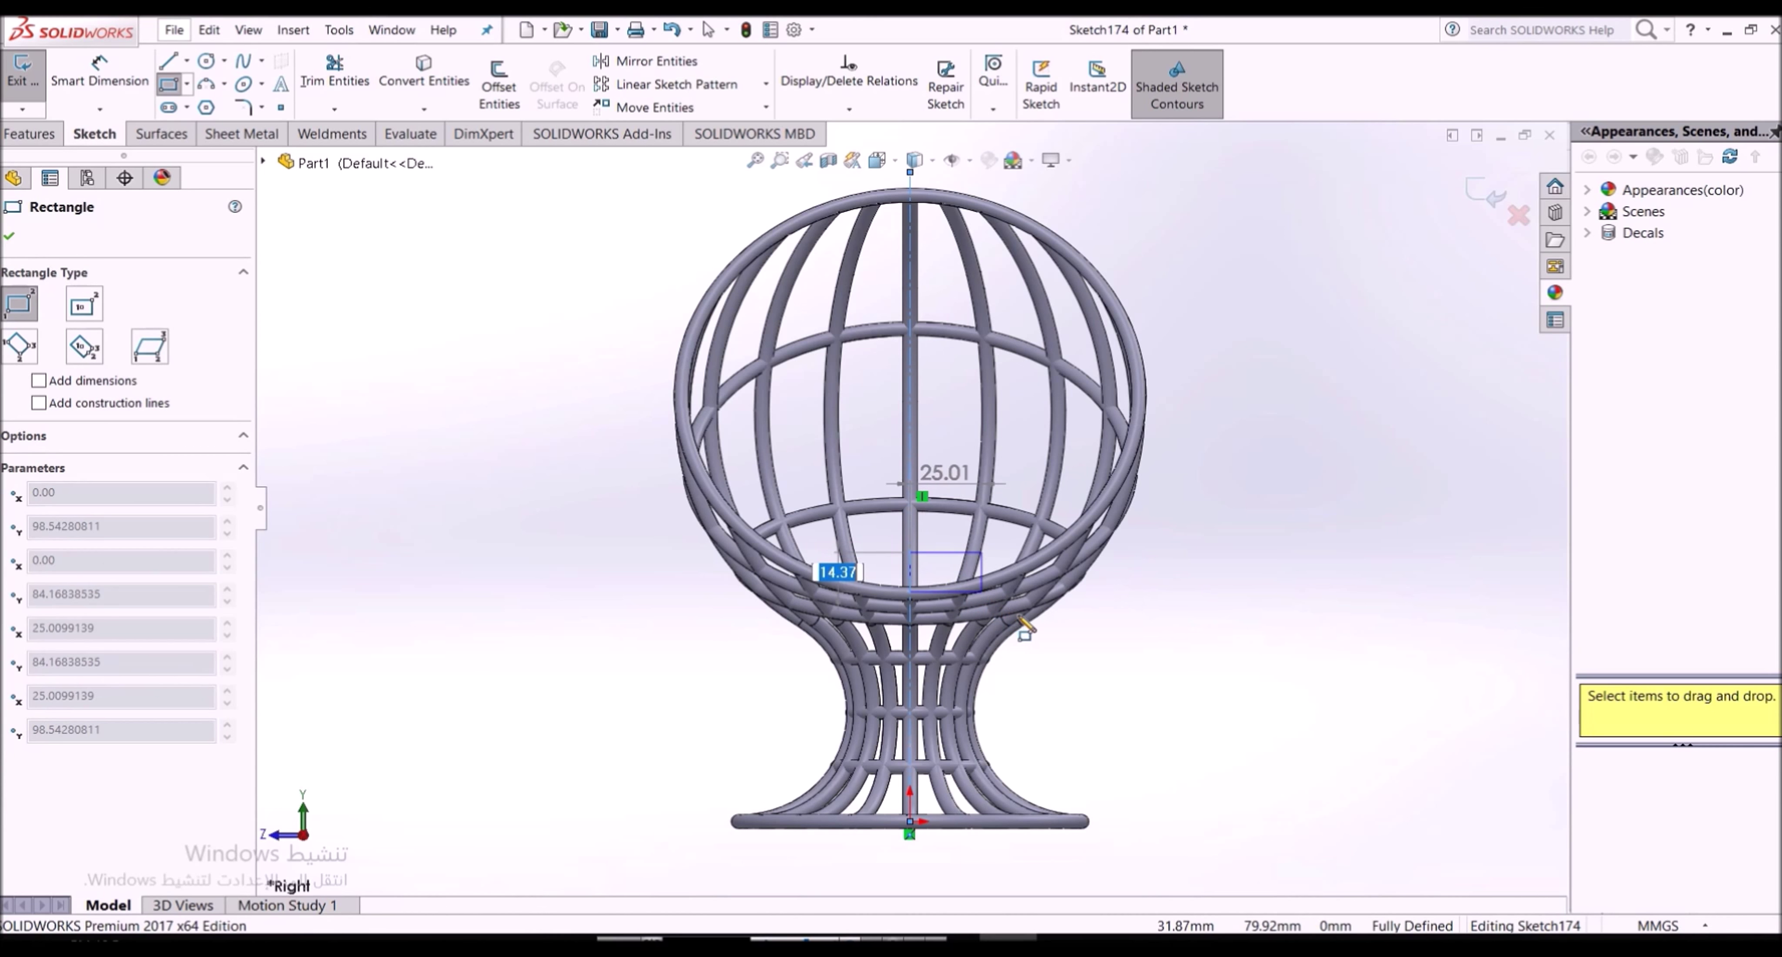
click(1173, 607)
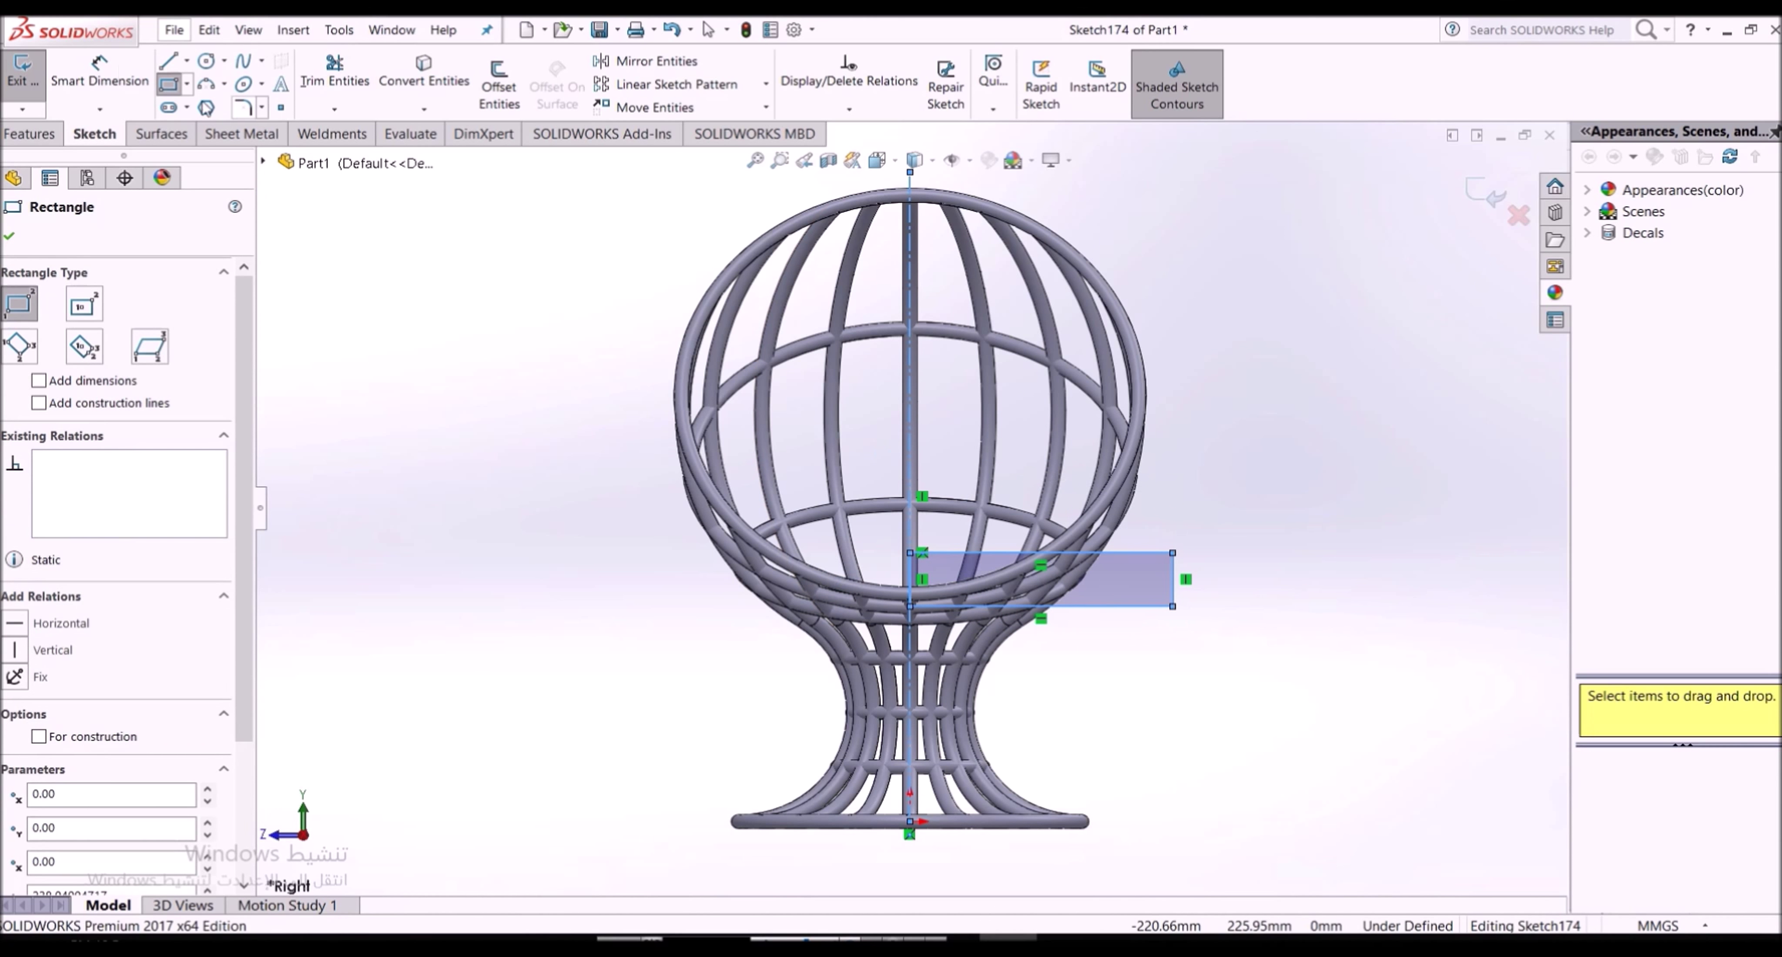
click(97, 69)
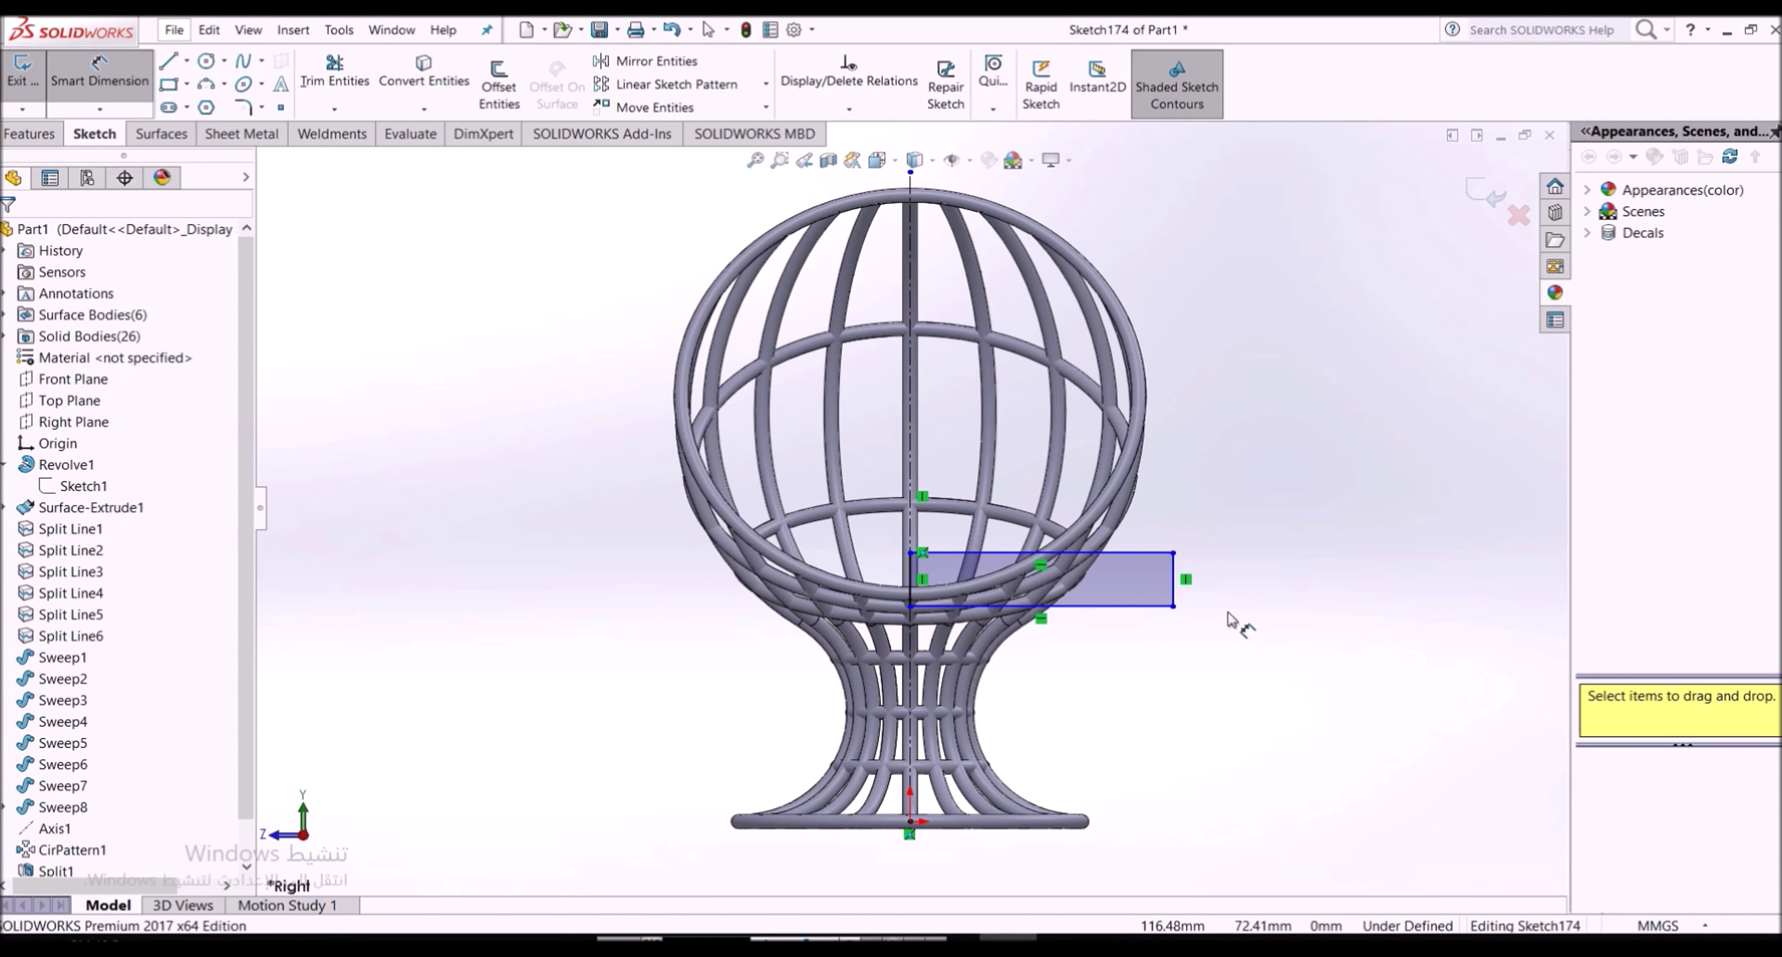
click(1172, 581)
click(1219, 601)
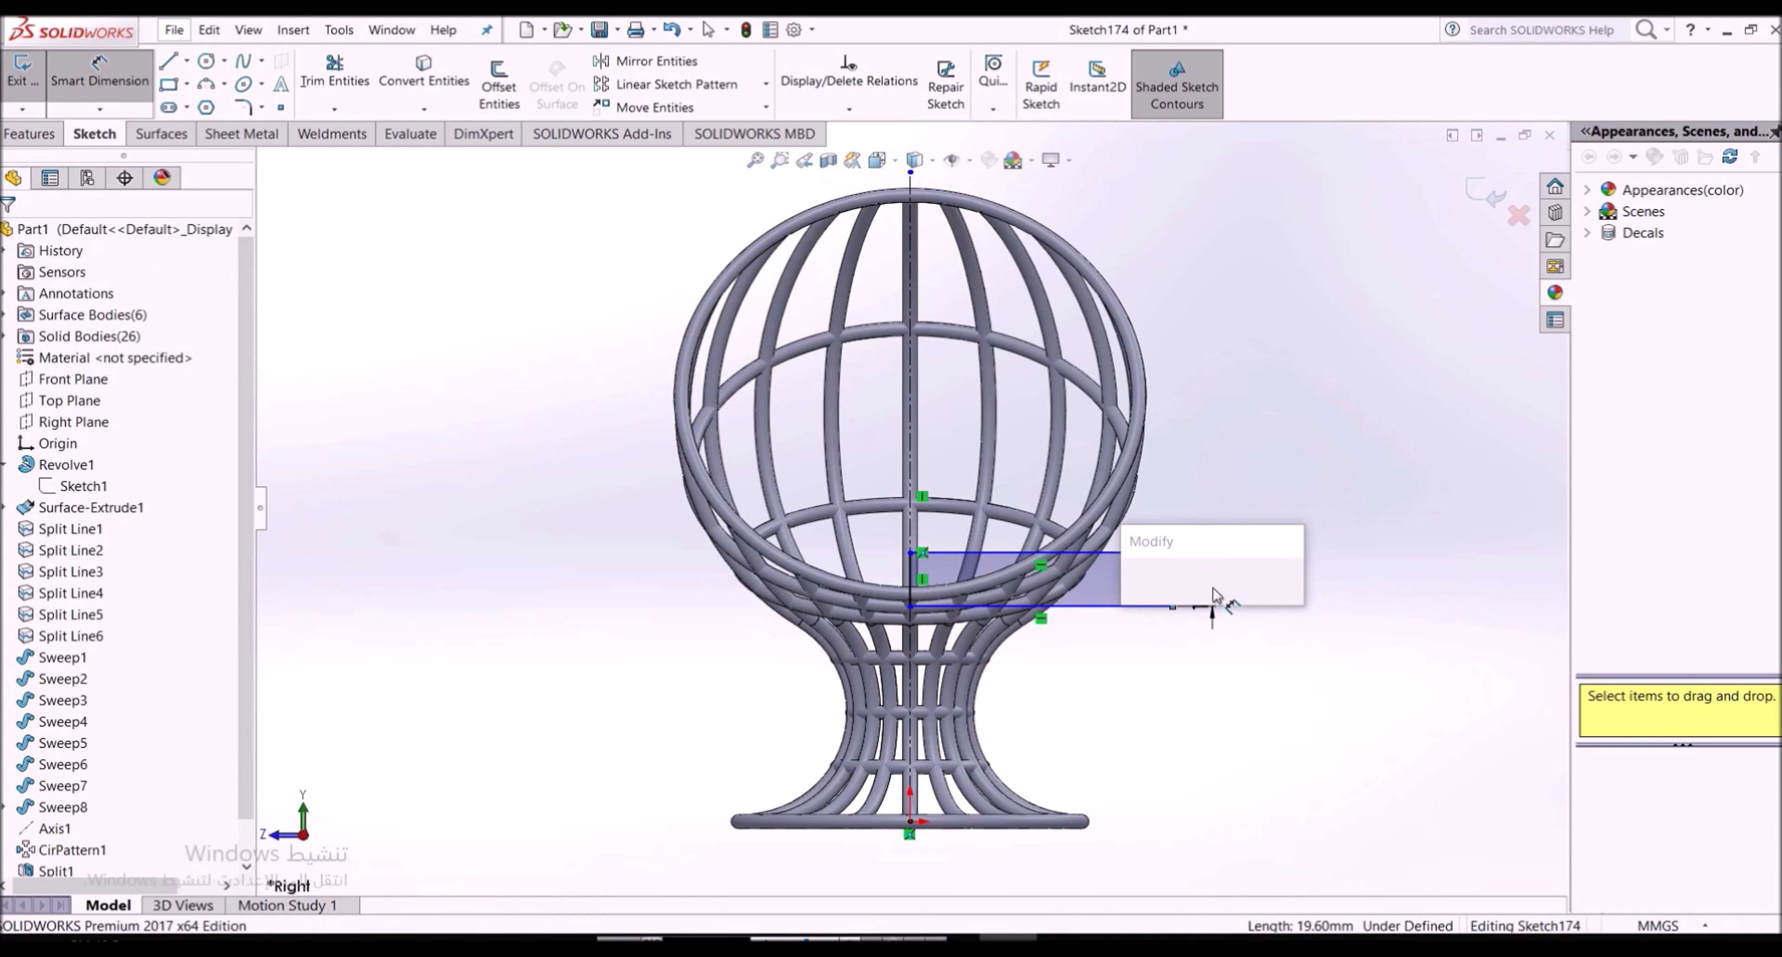
text(10)
key(Return)
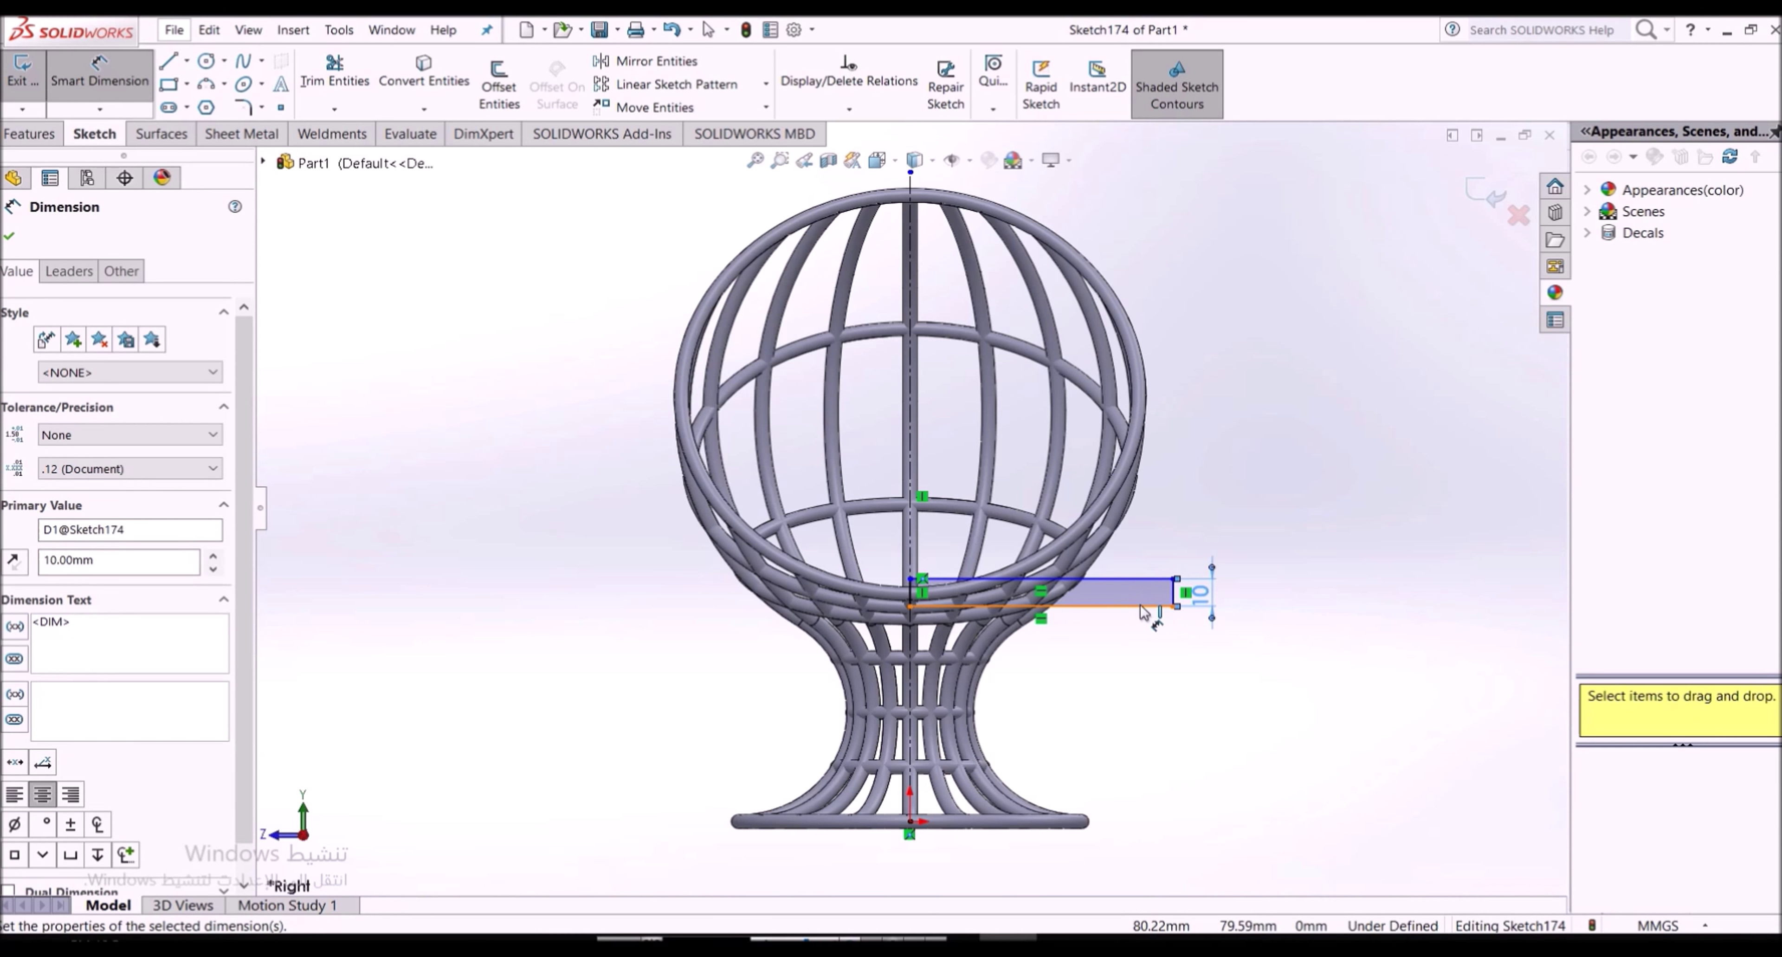
click(1150, 607)
click(1146, 546)
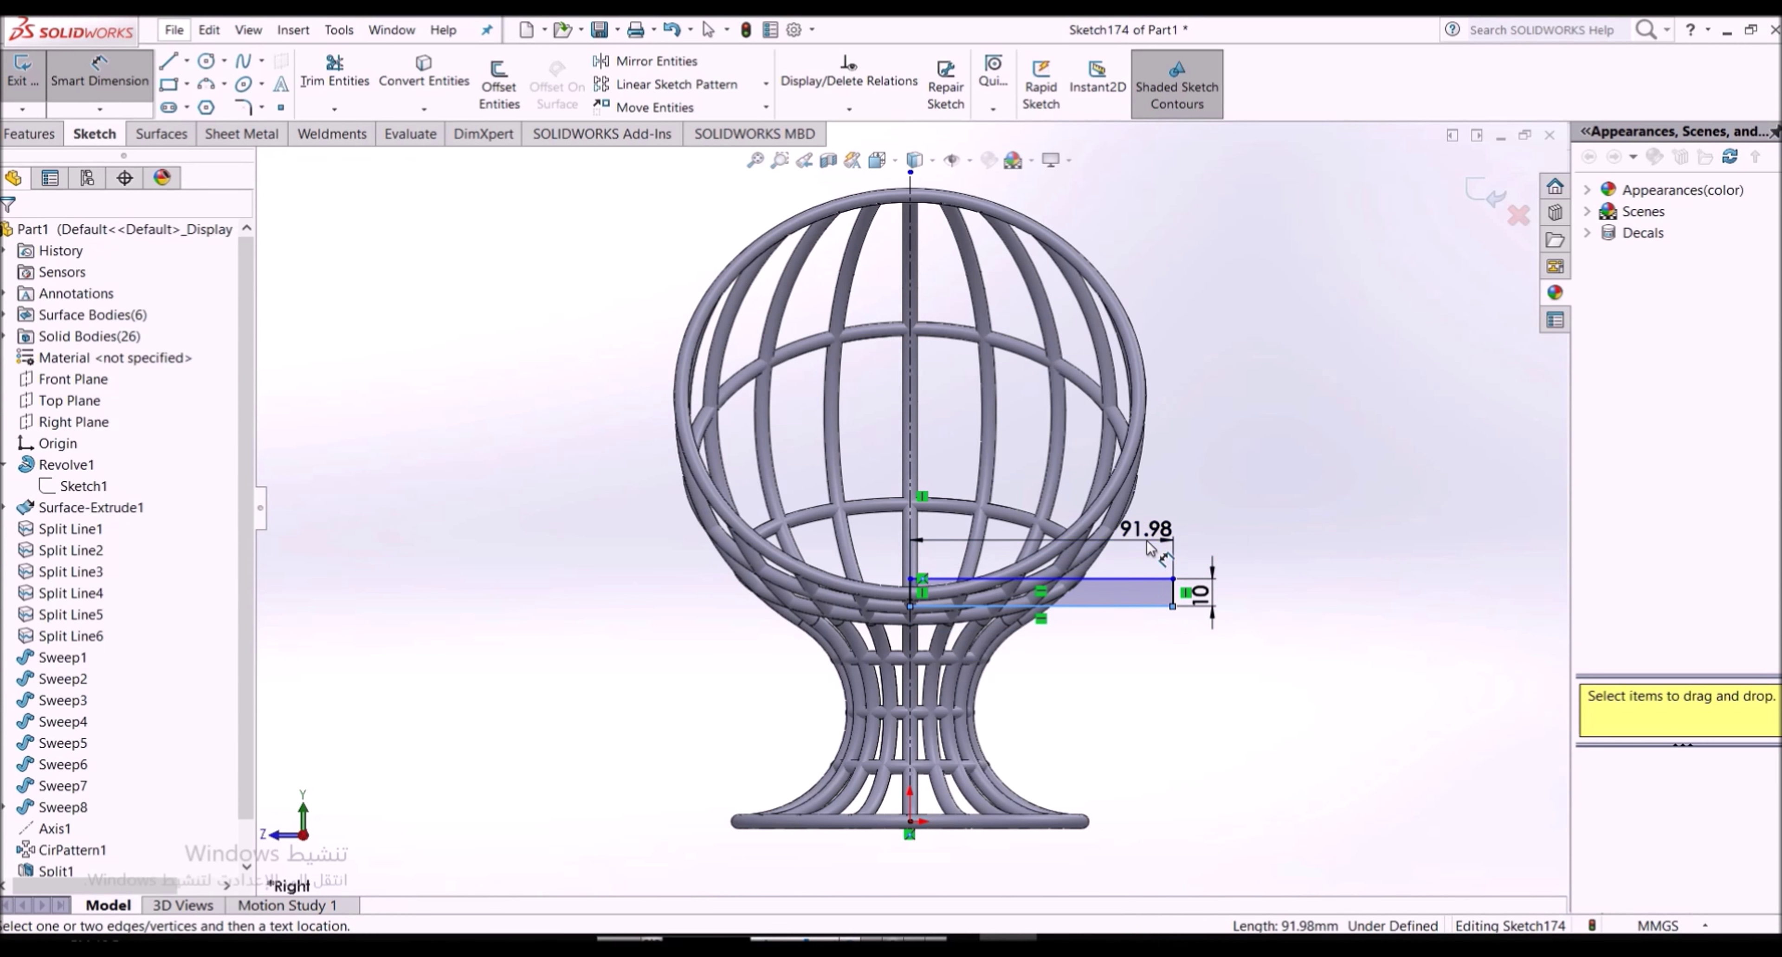
text(30)
key(Return)
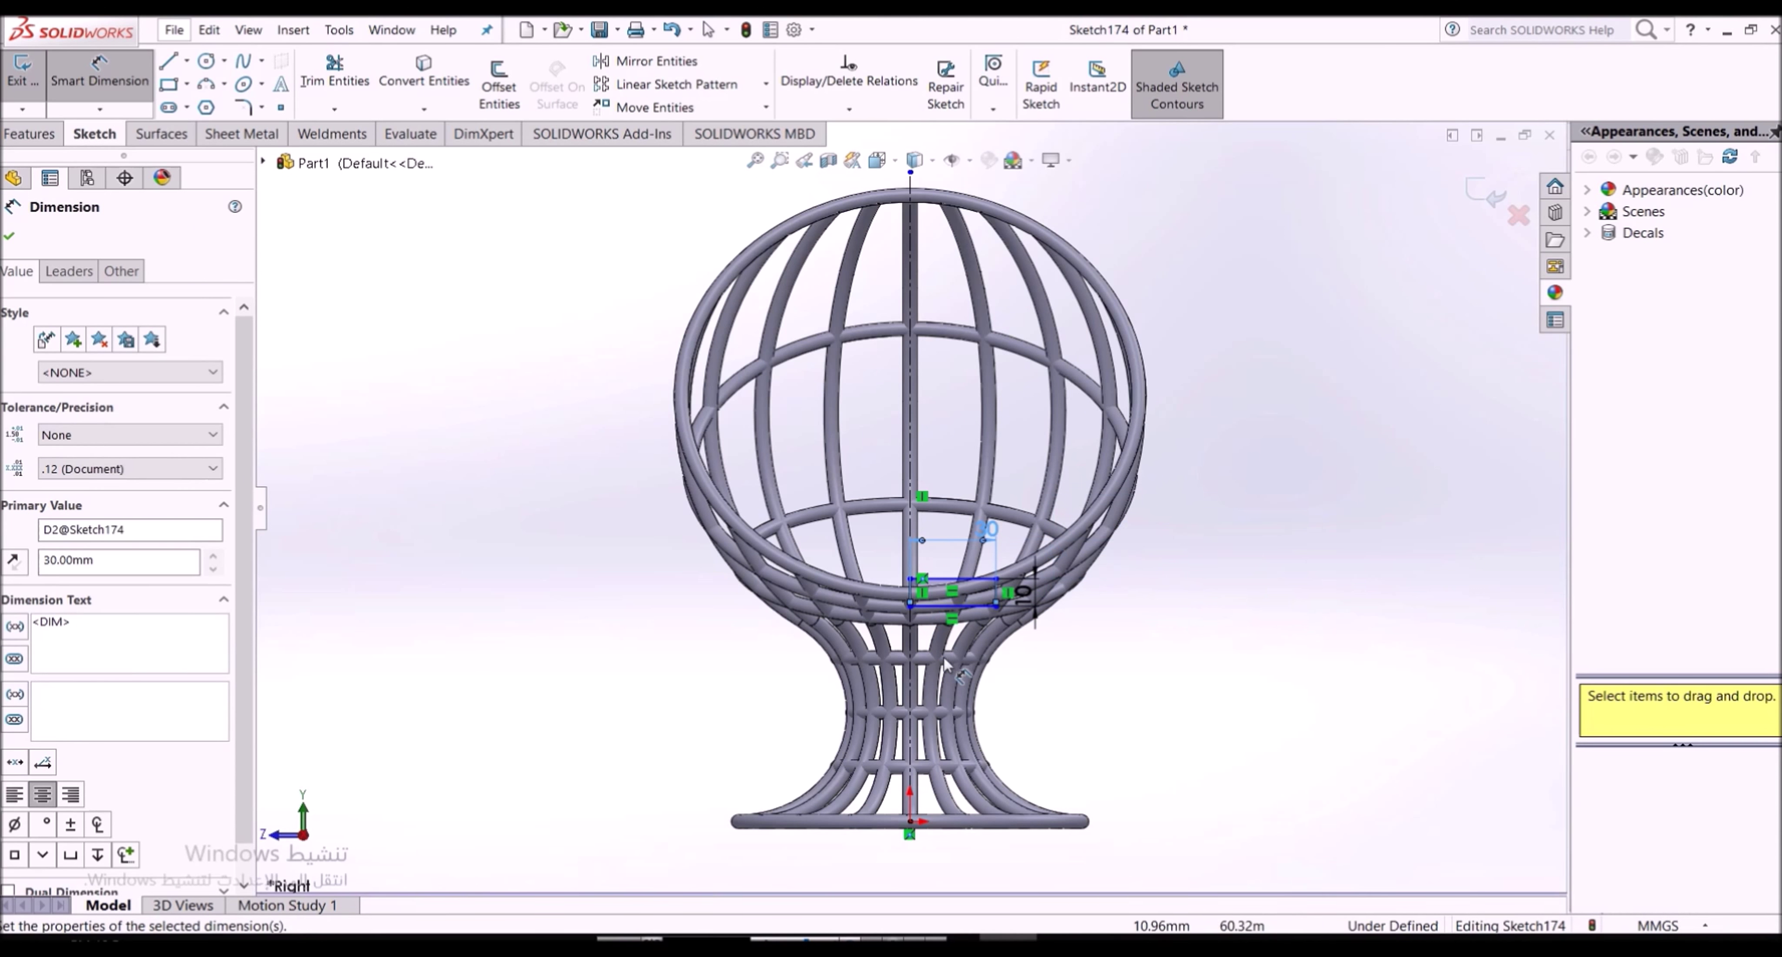
Dimension the rectangle's bottom edge 70 mm above the origin and exit the sketch
click(975, 607)
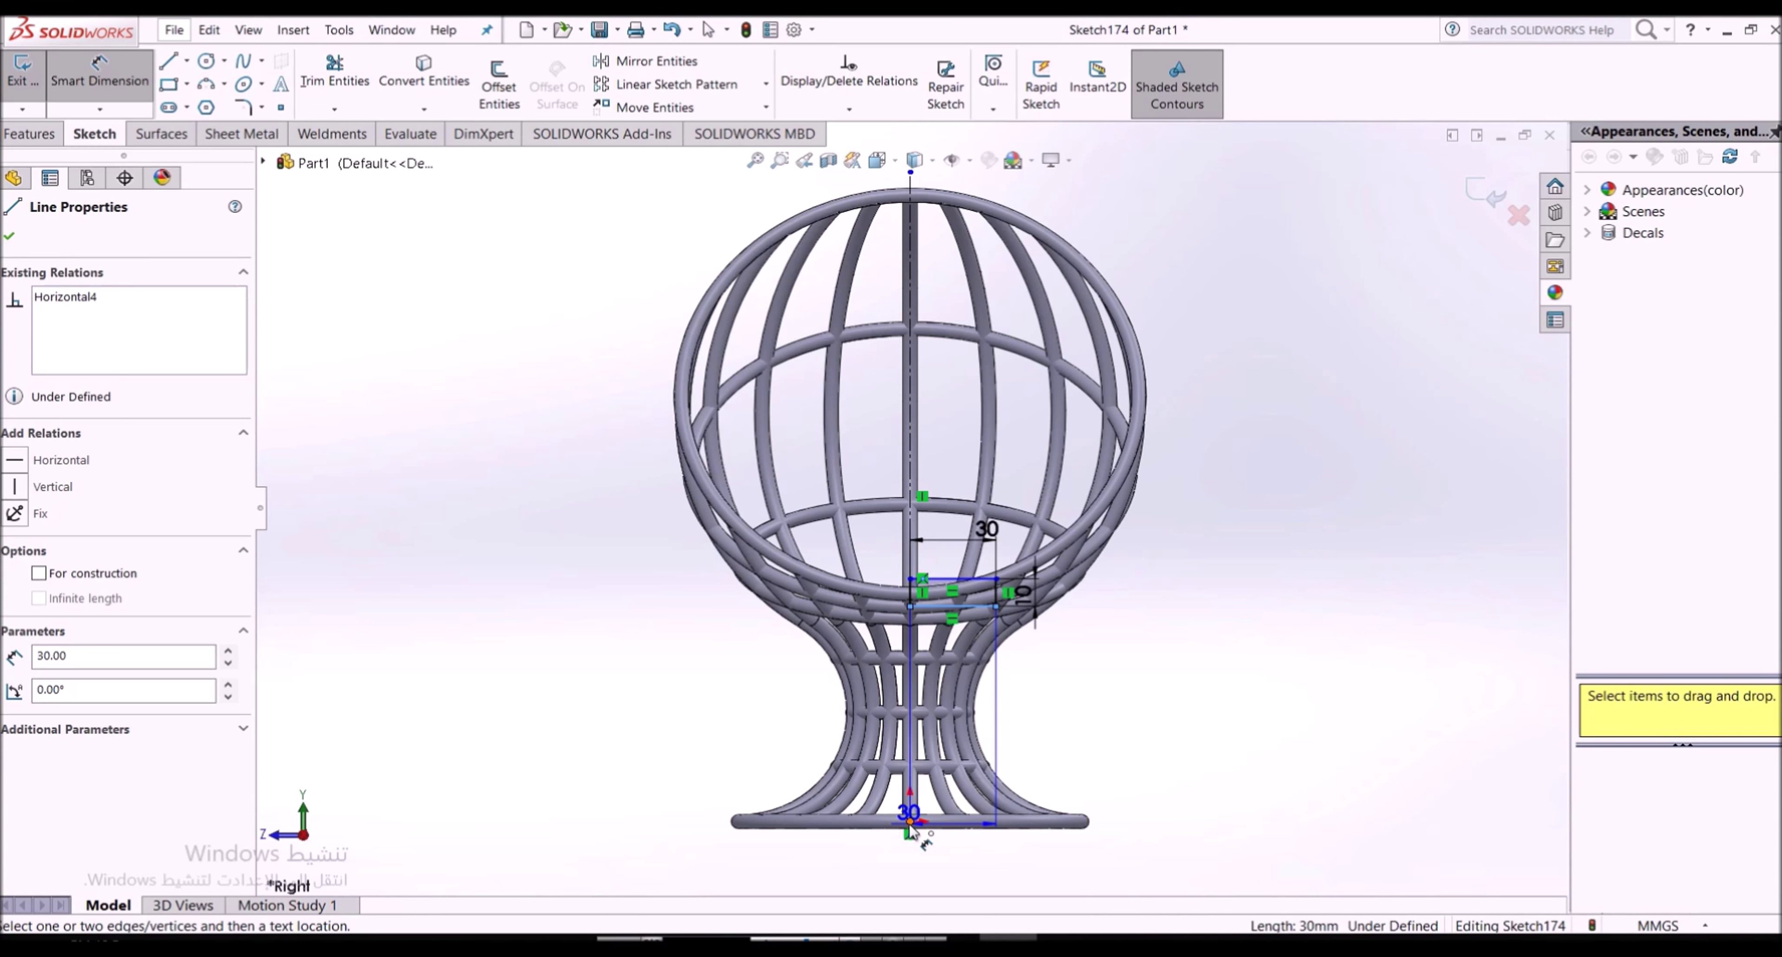
click(909, 818)
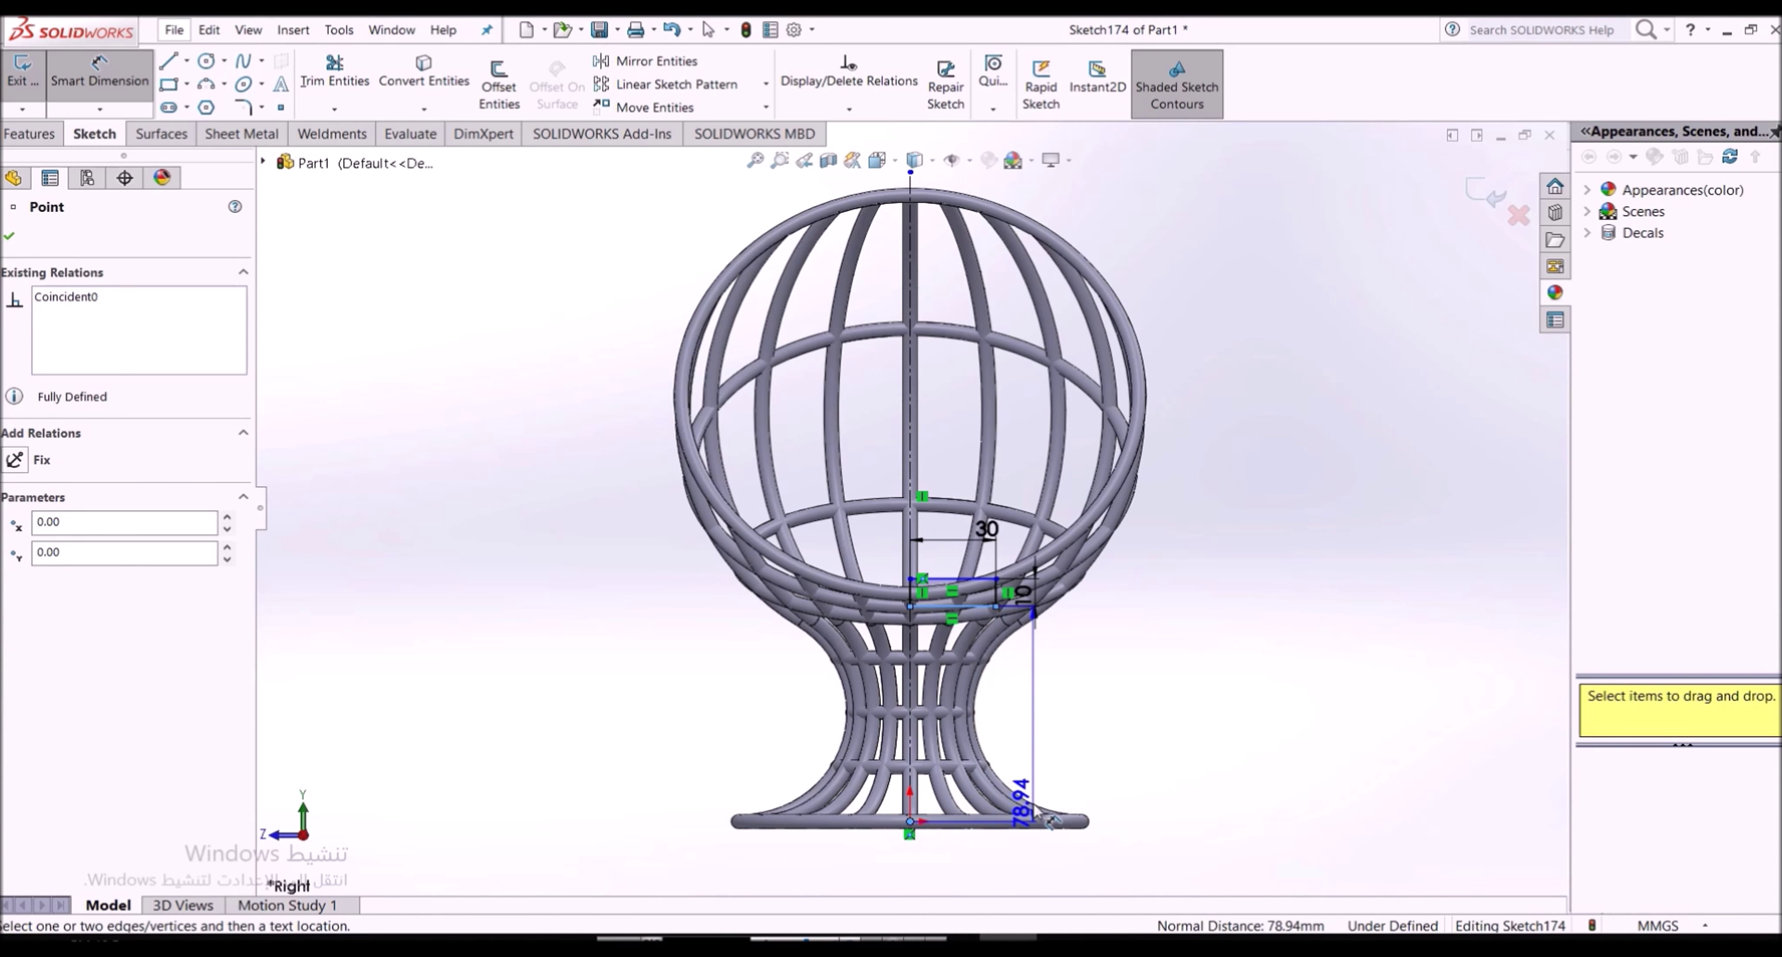
click(1033, 754)
text(70)
key(Return)
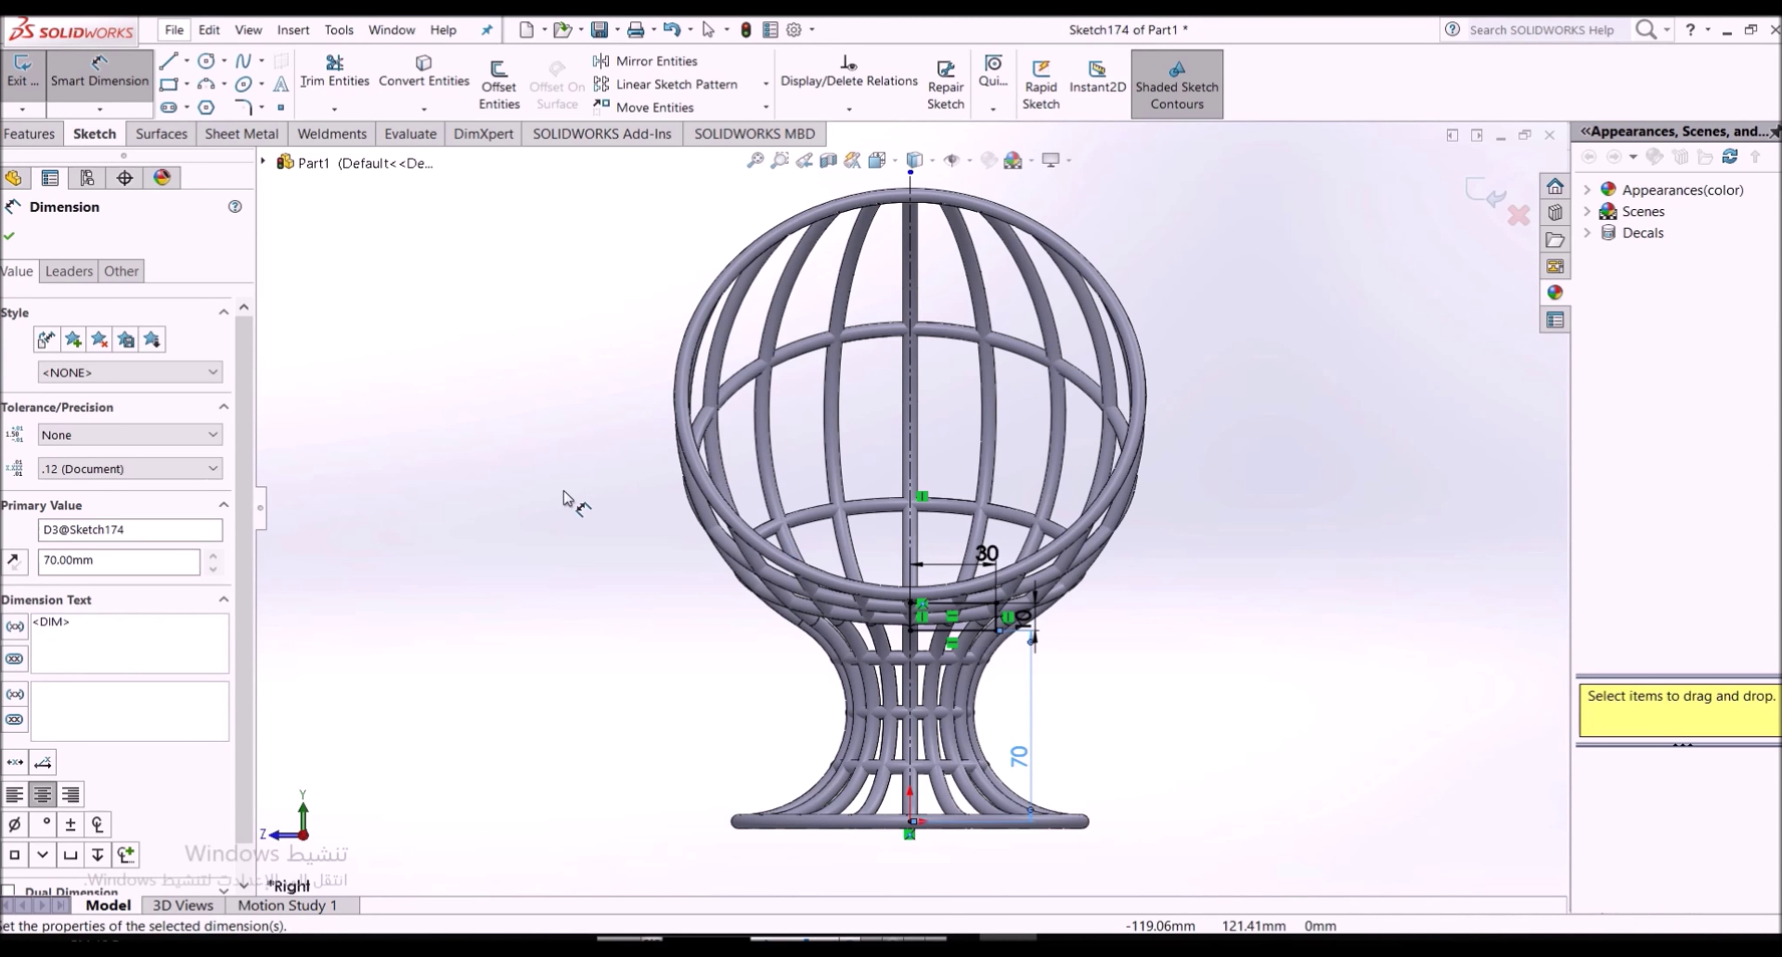
key(Escape)
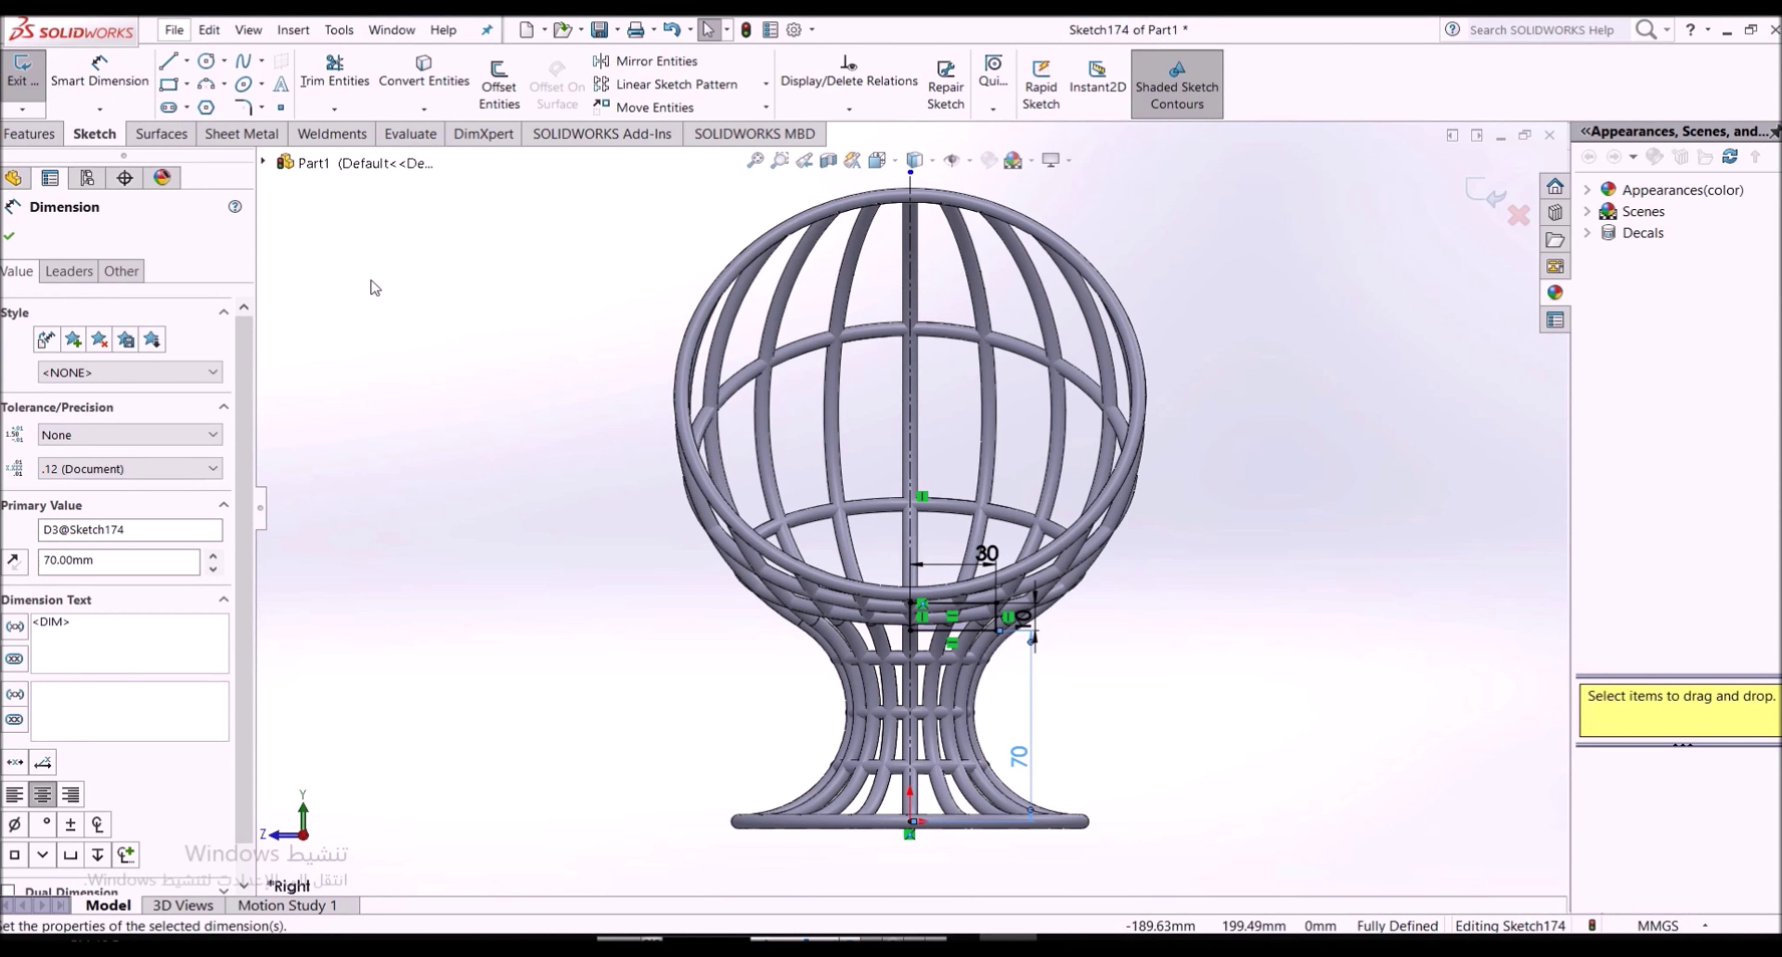
key(Escape)
key(Left)
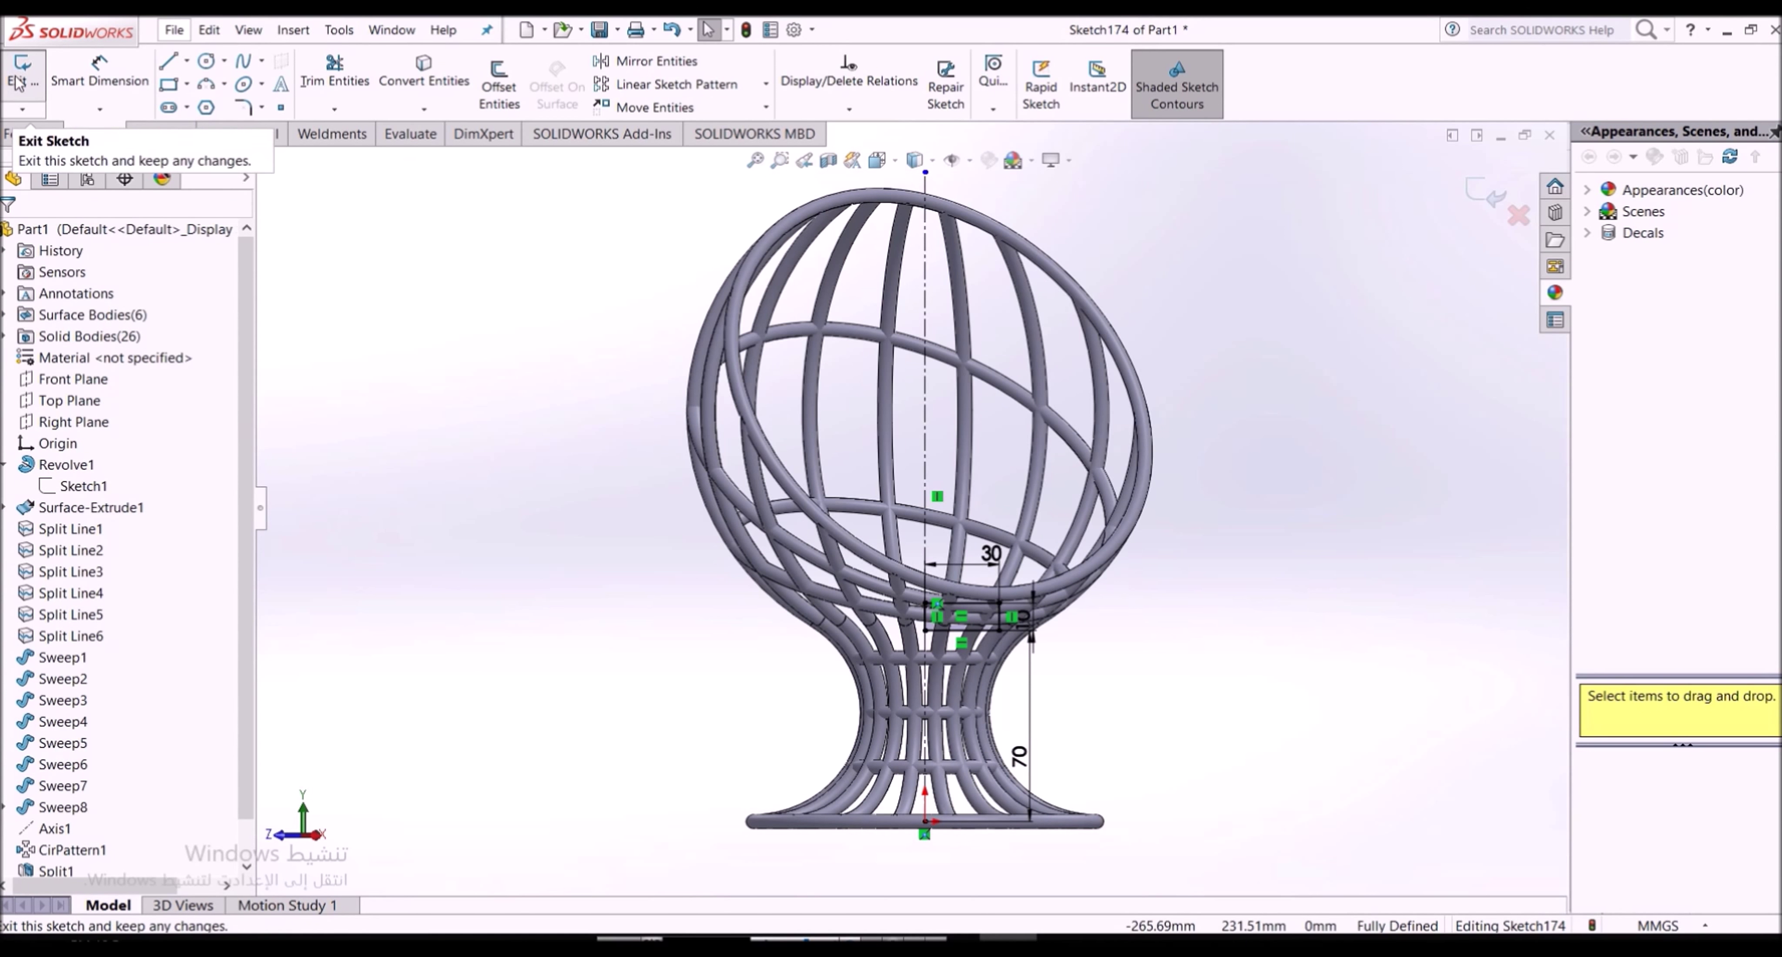
click(22, 69)
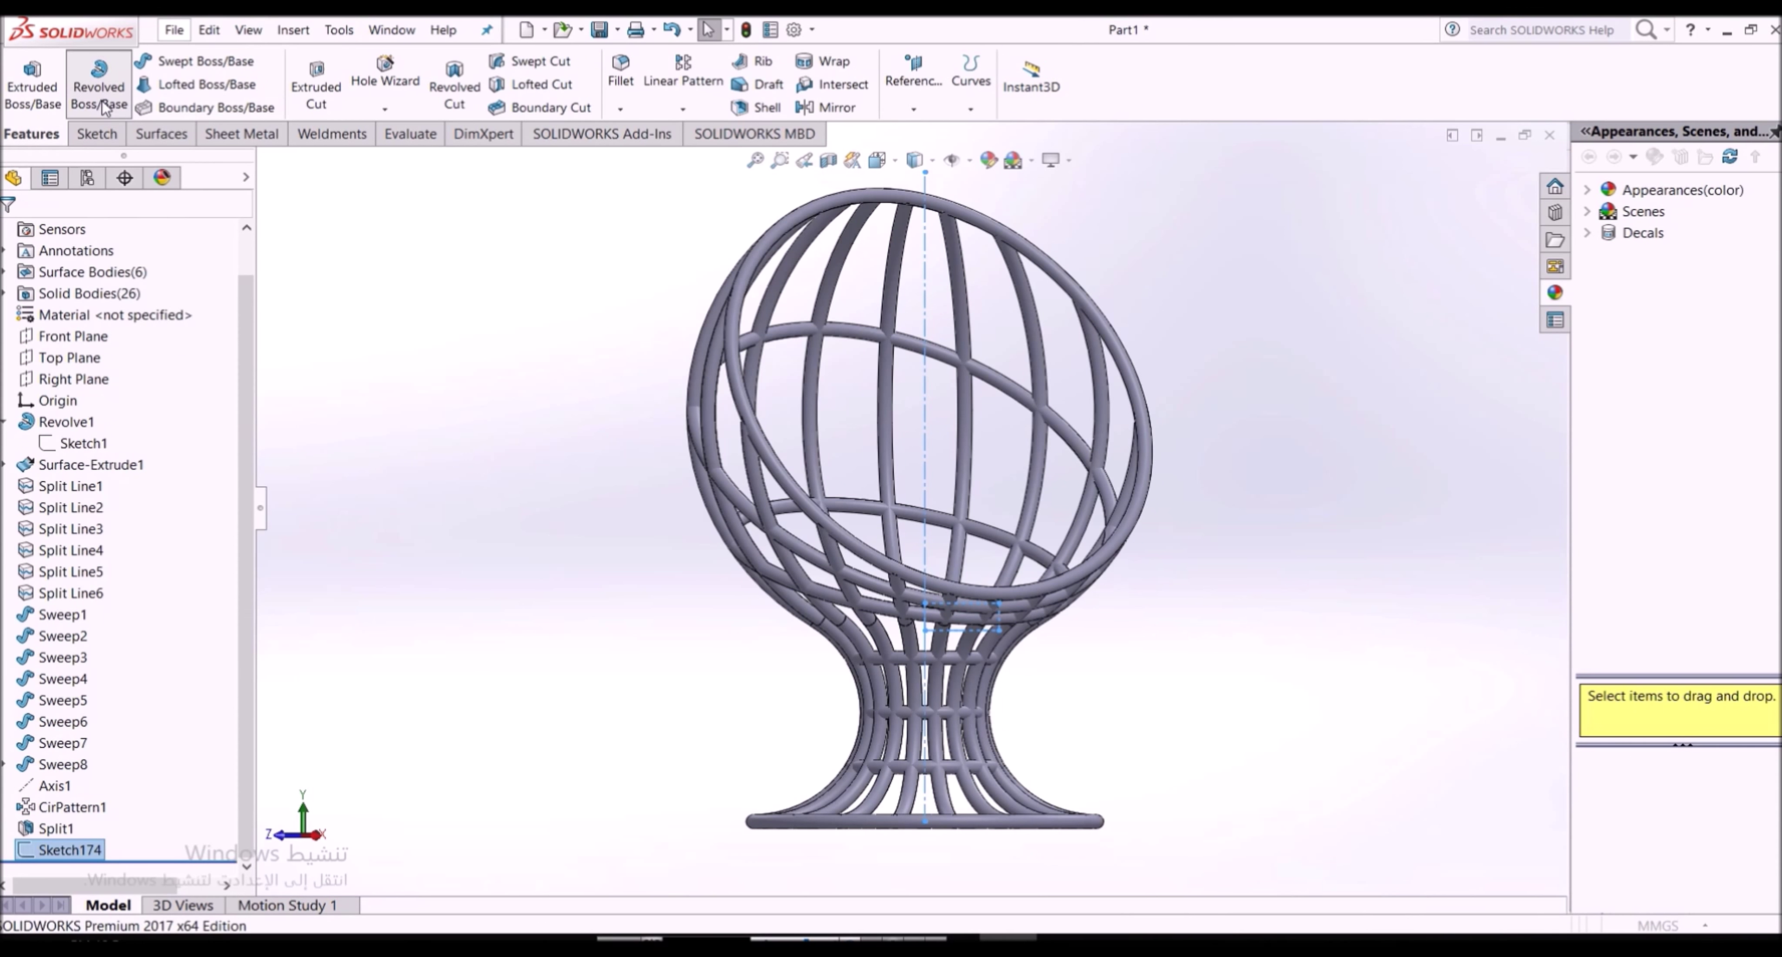
Revolve Sketch174's rectangle 360° about the centerline into Revolve2, viewing down into the bowl
click(98, 86)
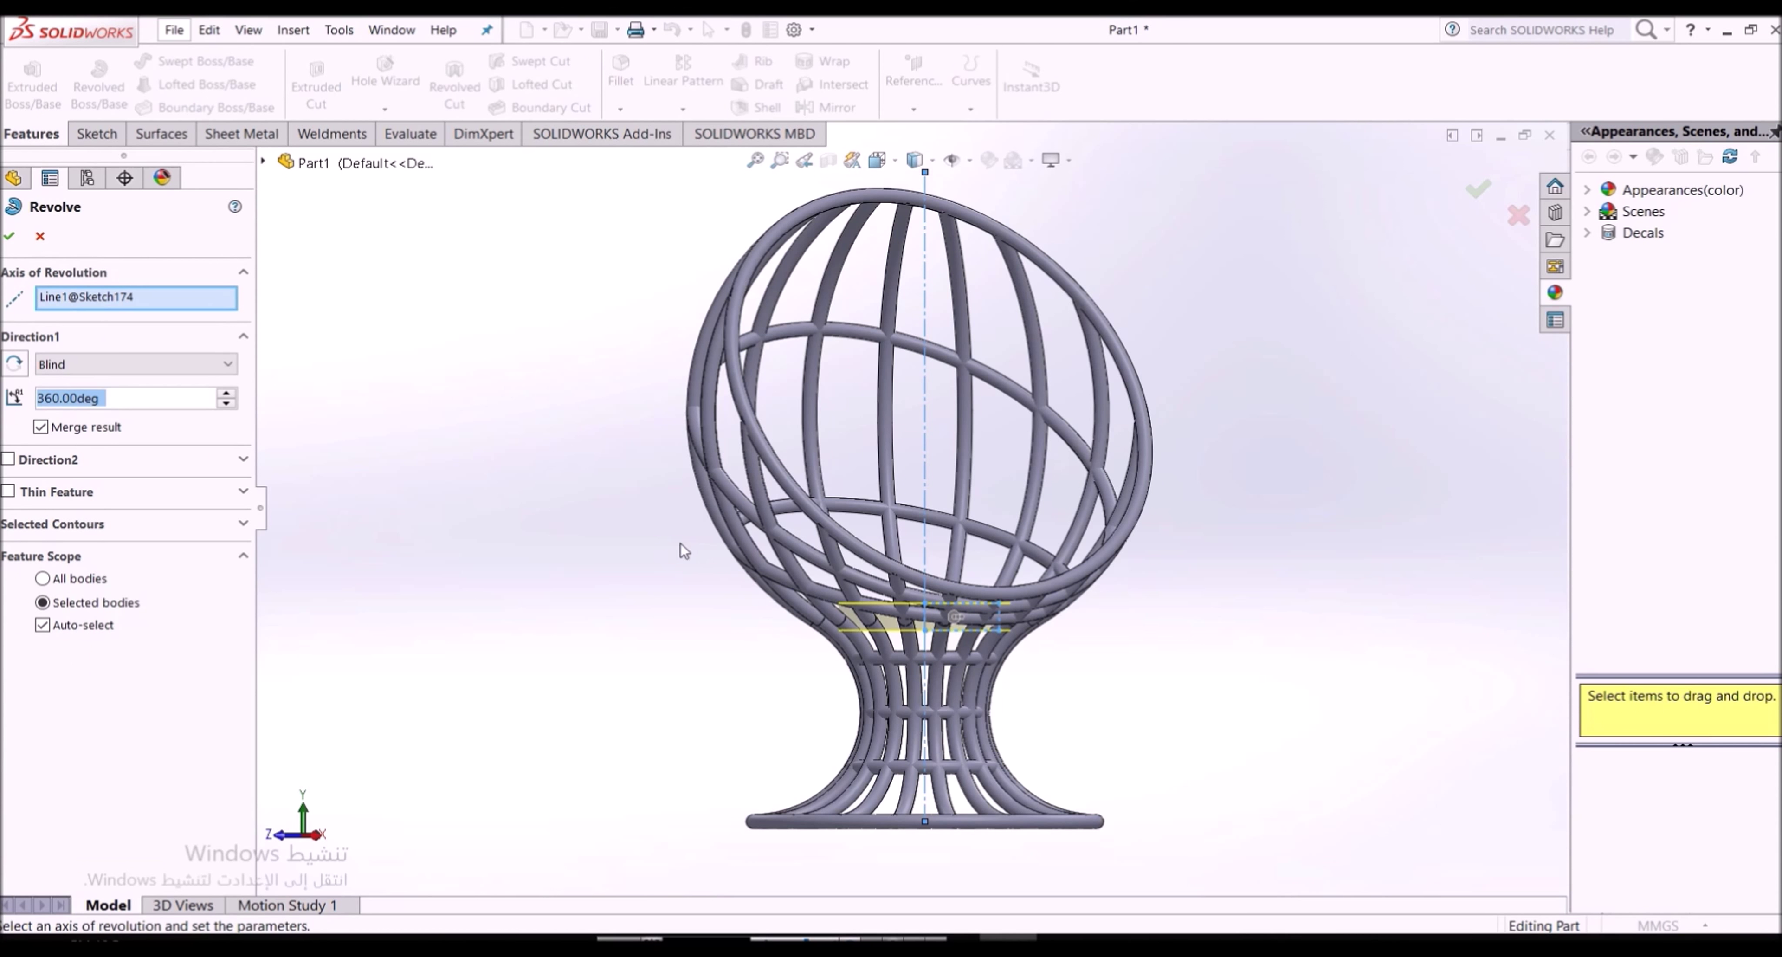
key(Down)
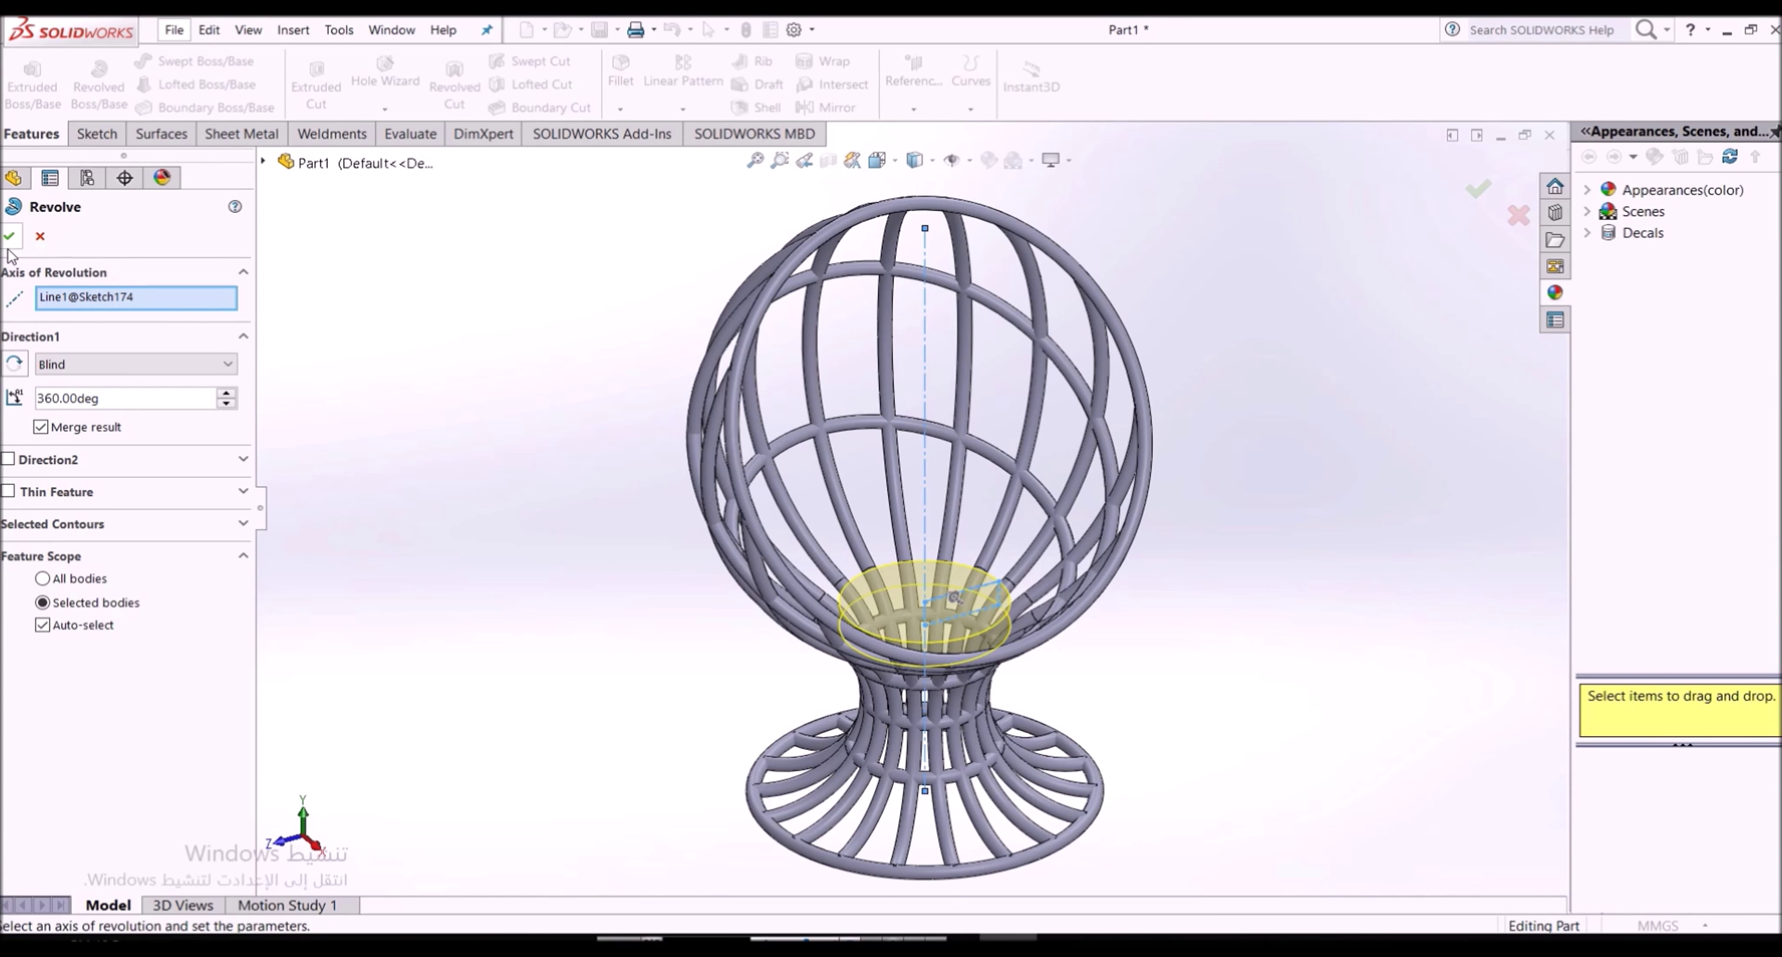
click(9, 237)
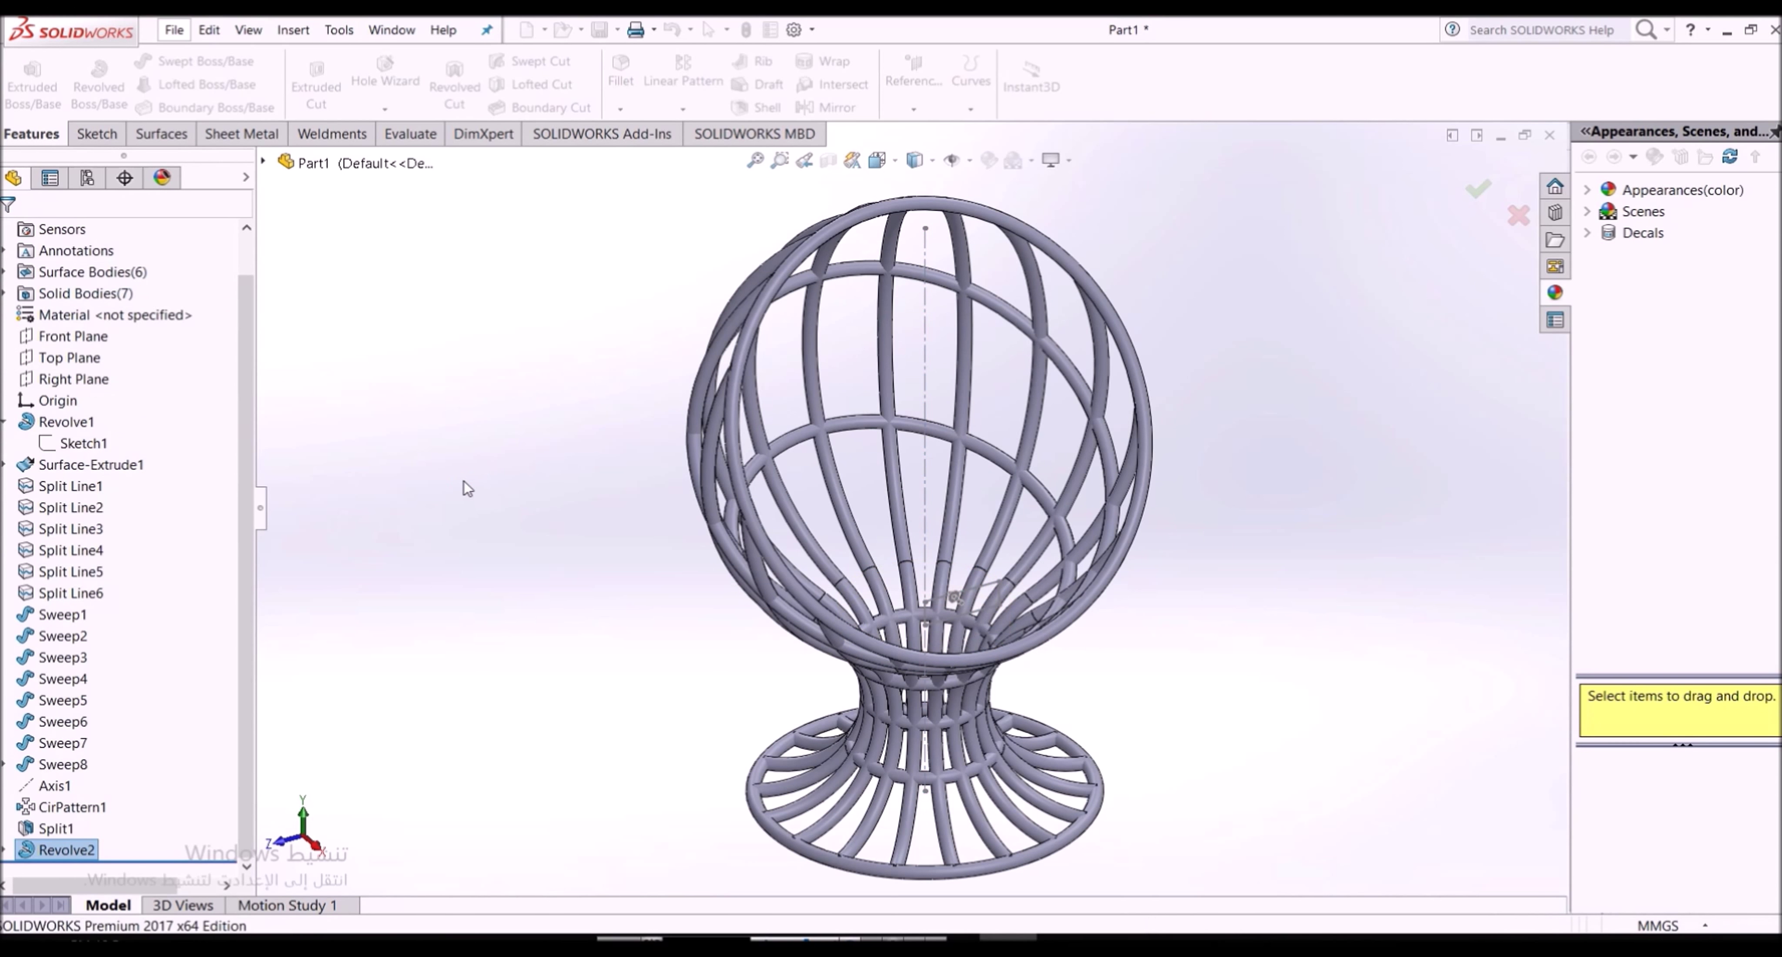
key(Down)
key(Up)
key(Down)
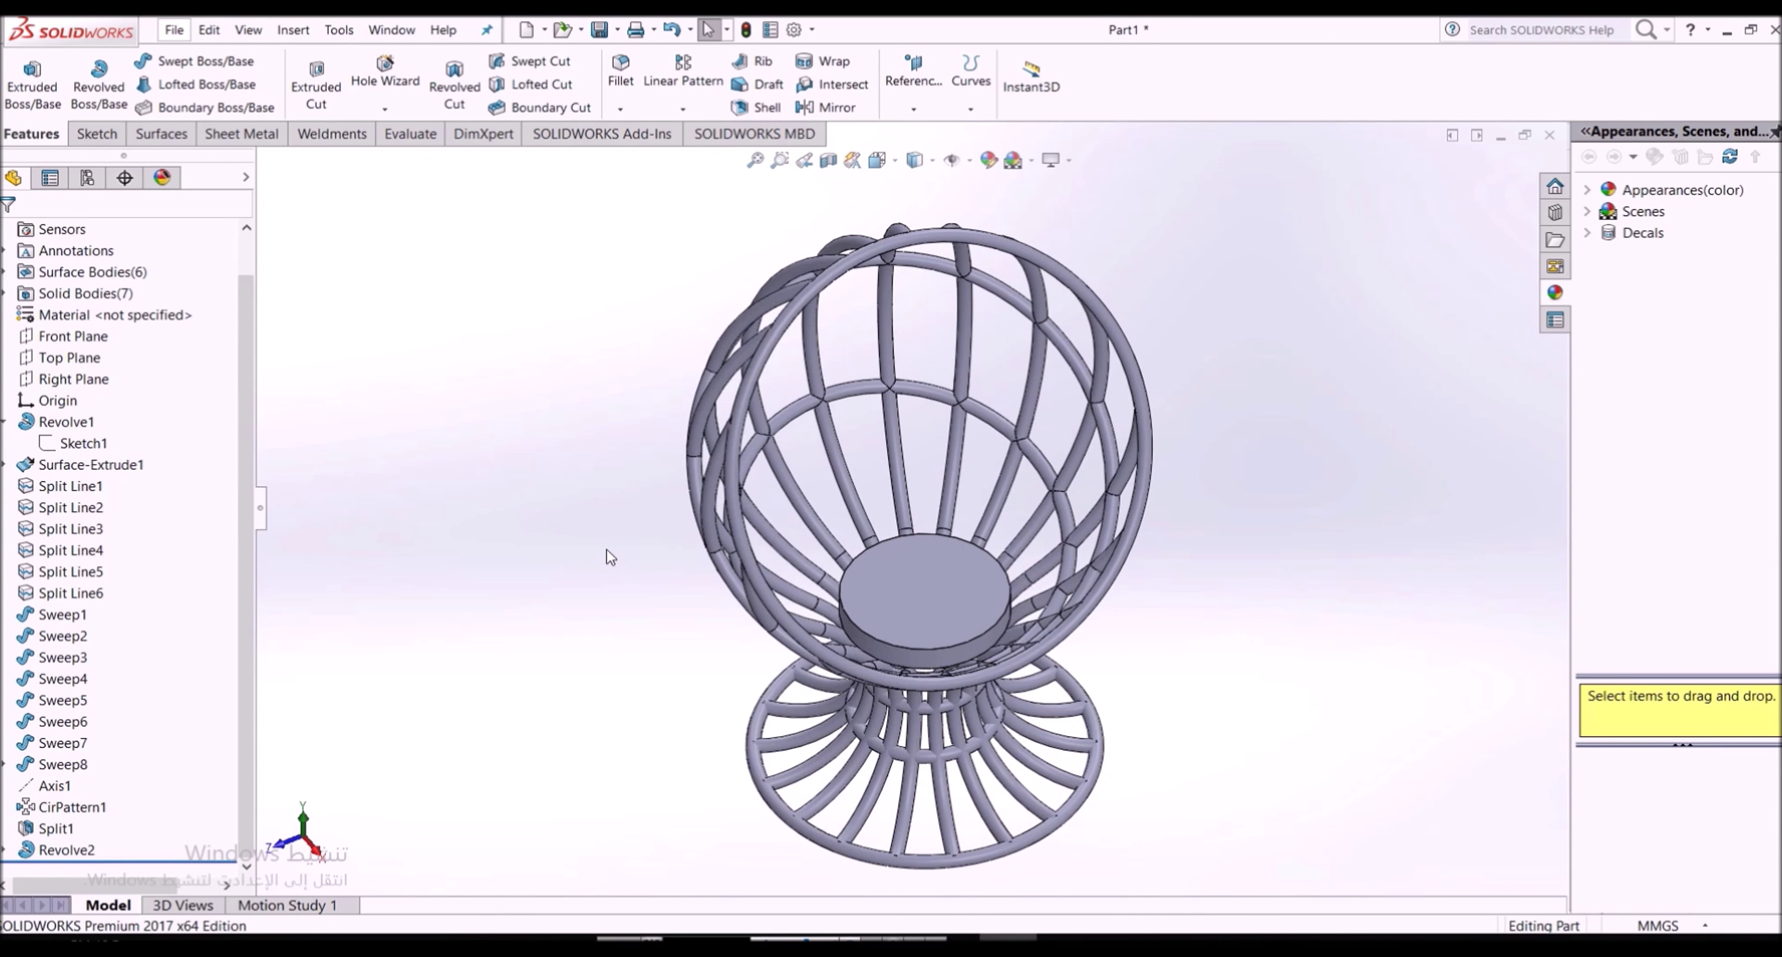
Face-fillet the seat's top and bottom faces to its side face with a 2 mm radius
click(622, 80)
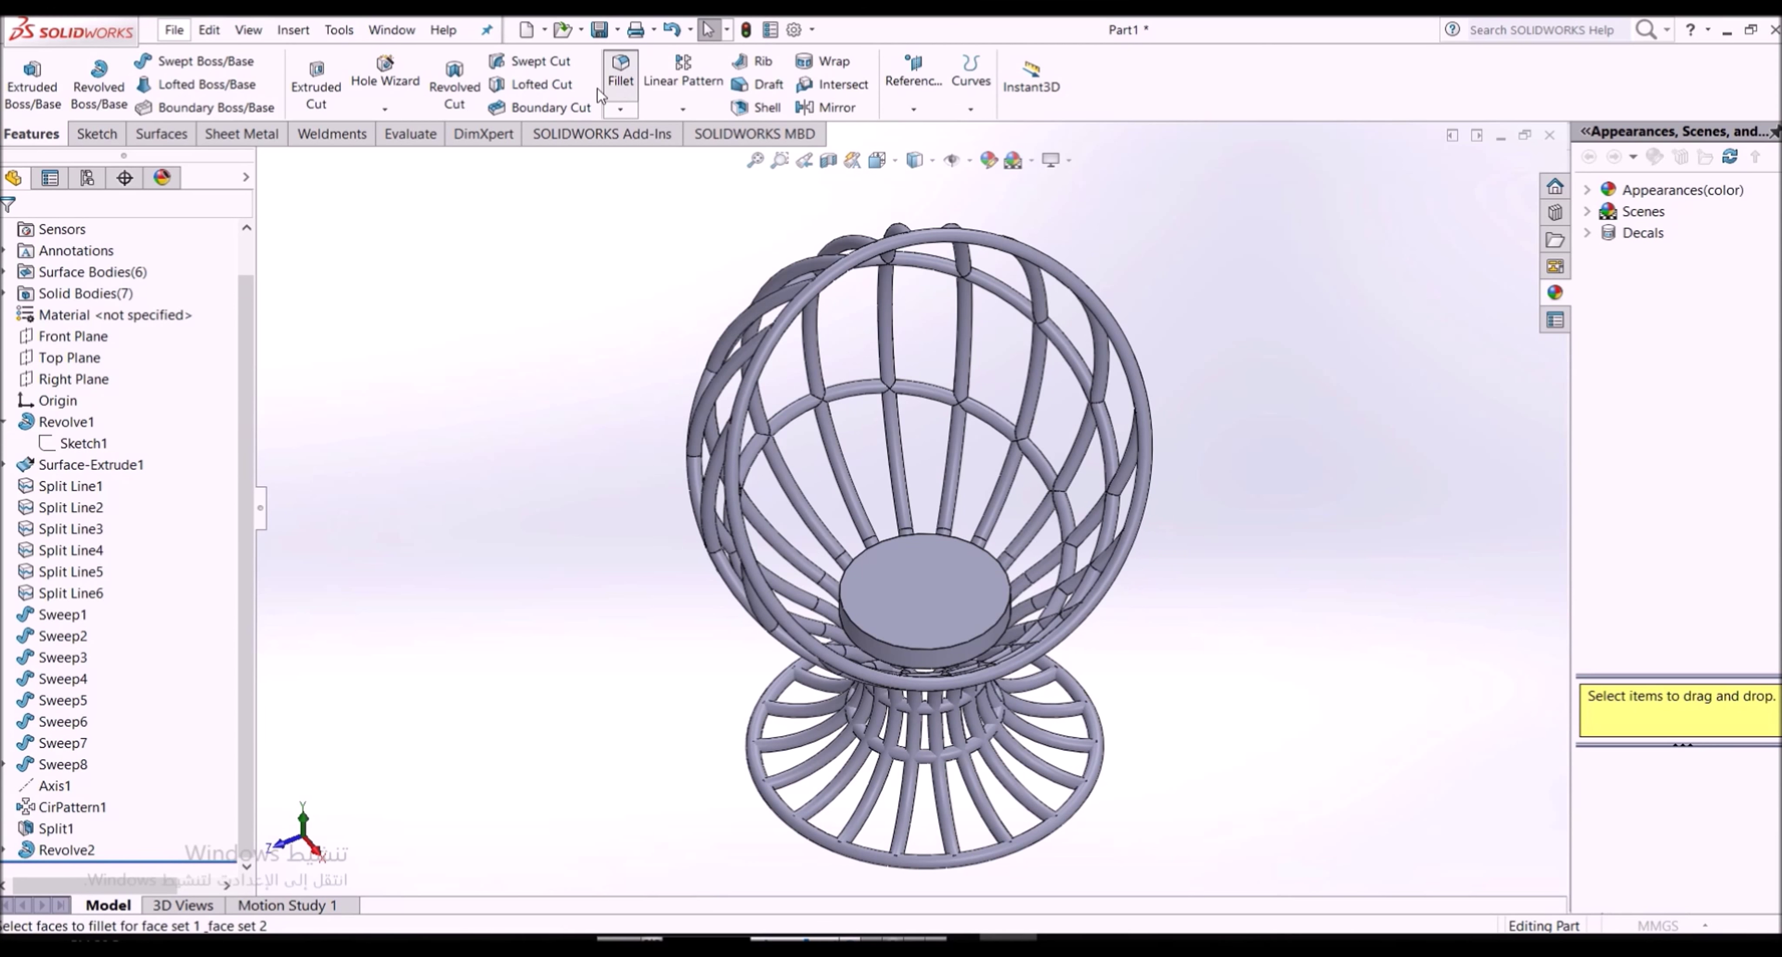
click(902, 604)
key(Down)
key(Down)
key(Down)
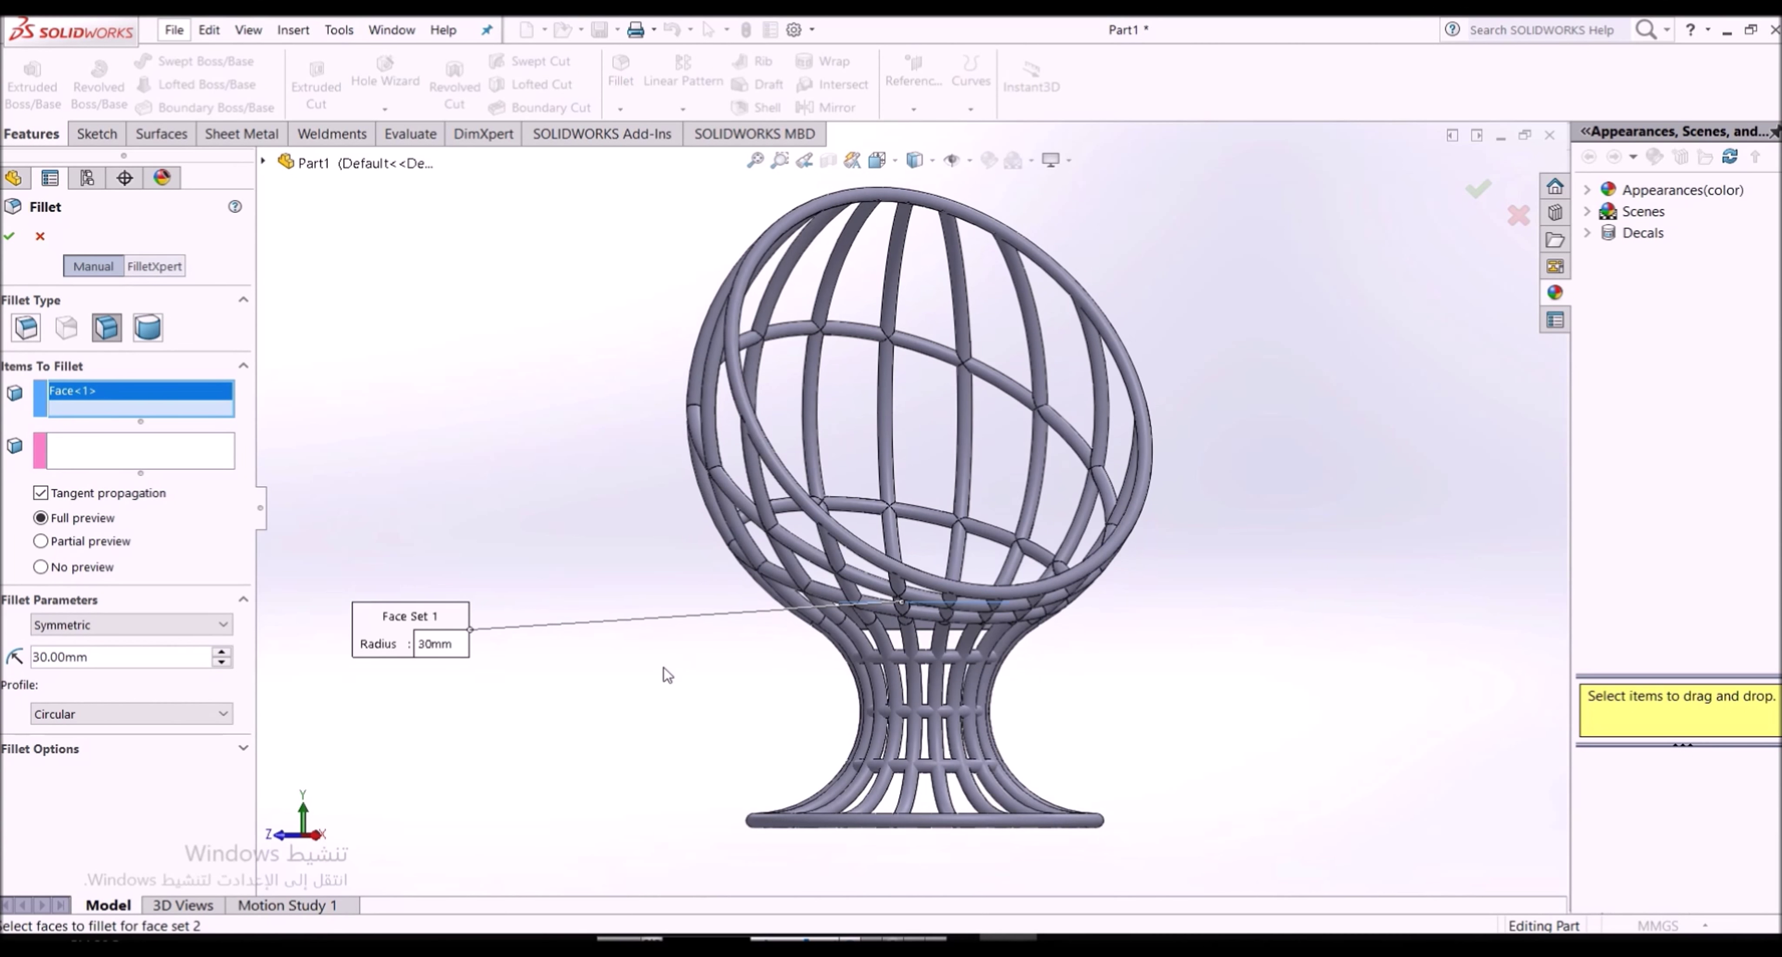
click(929, 571)
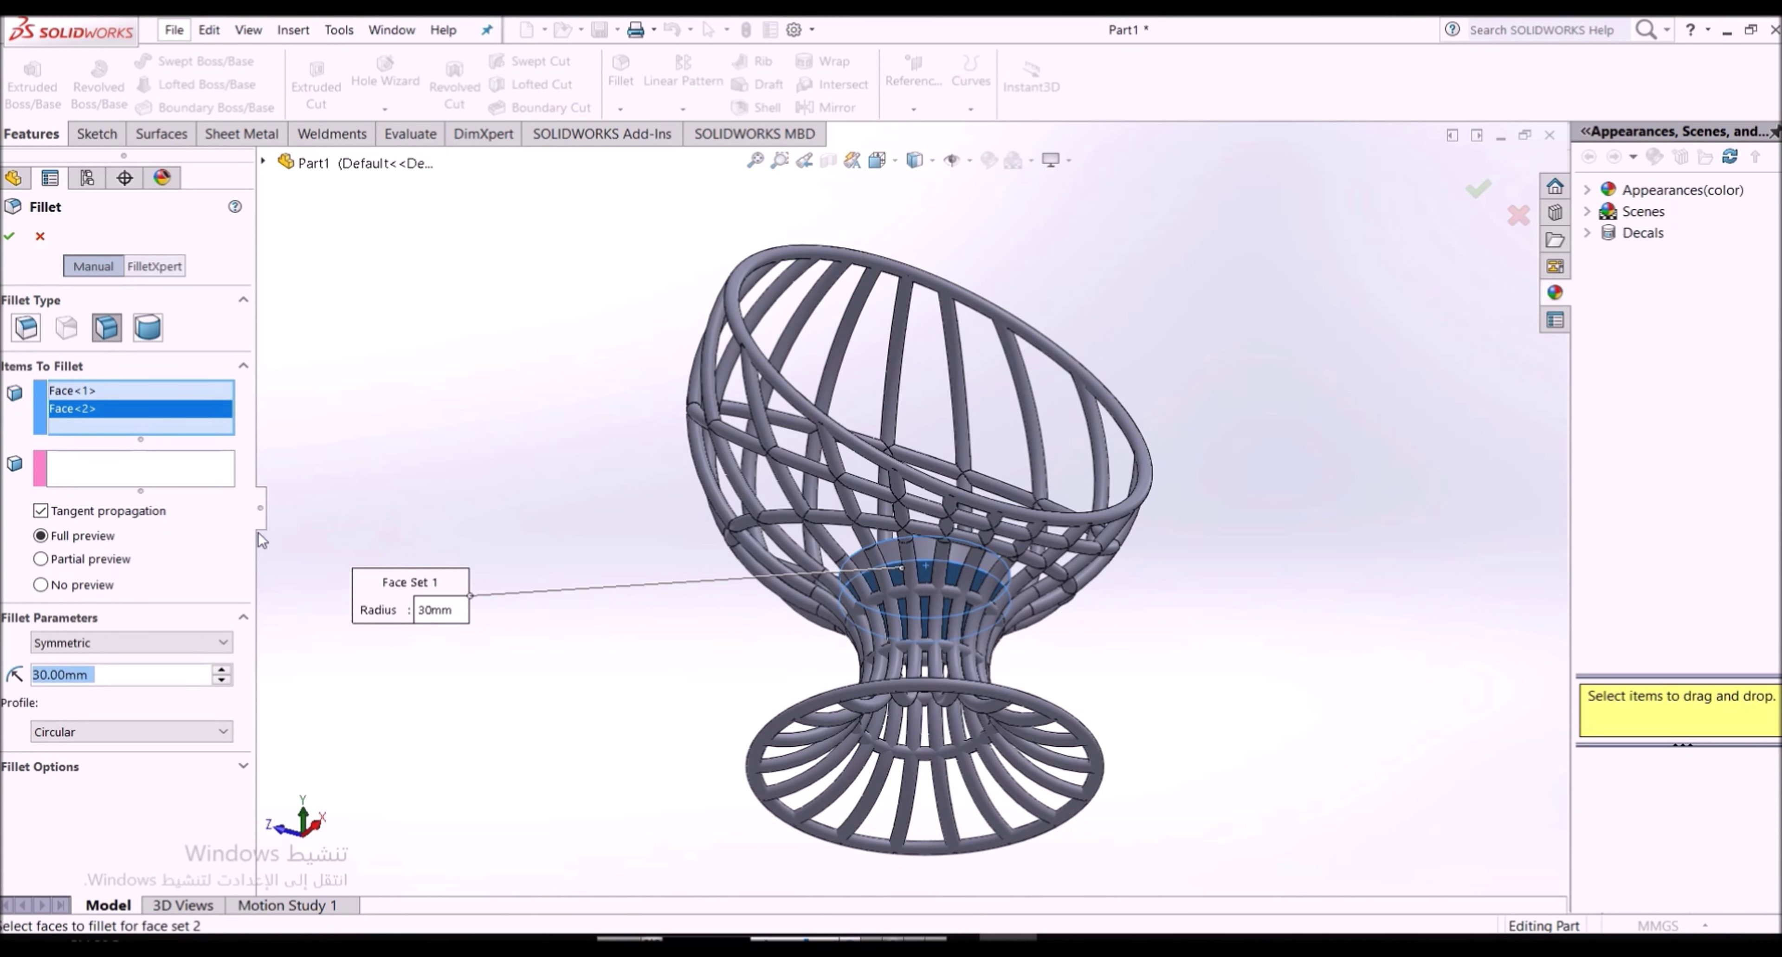
click(144, 468)
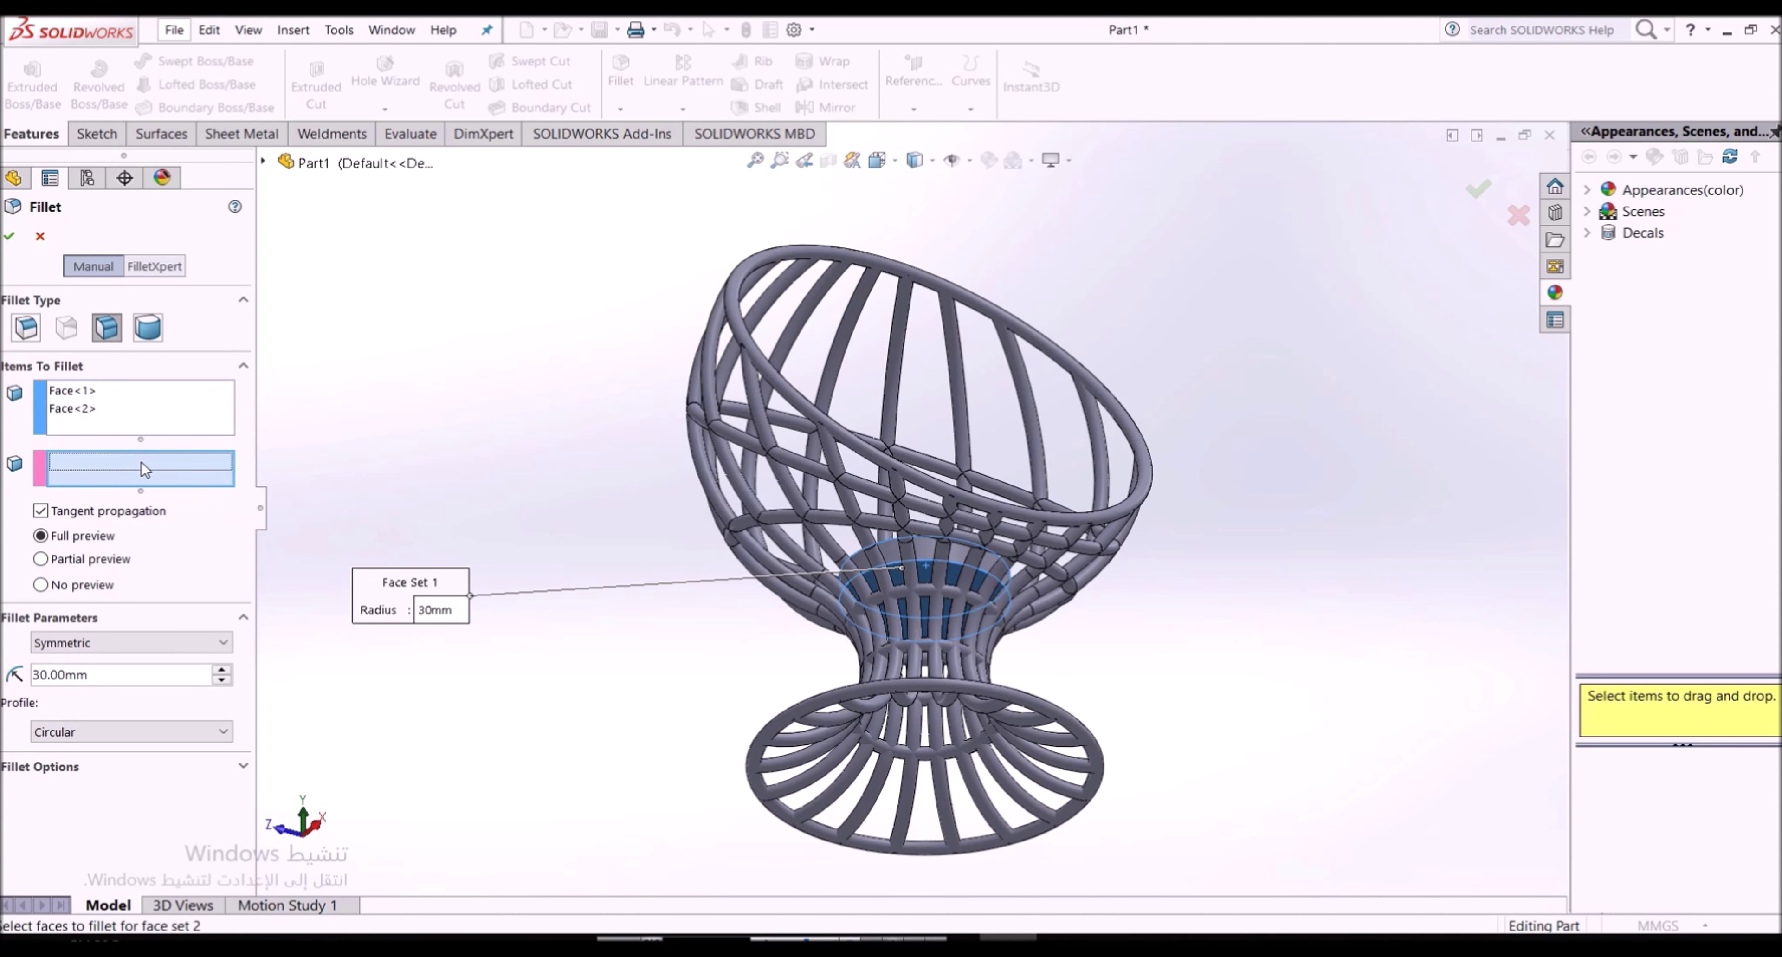
click(895, 550)
text(2)
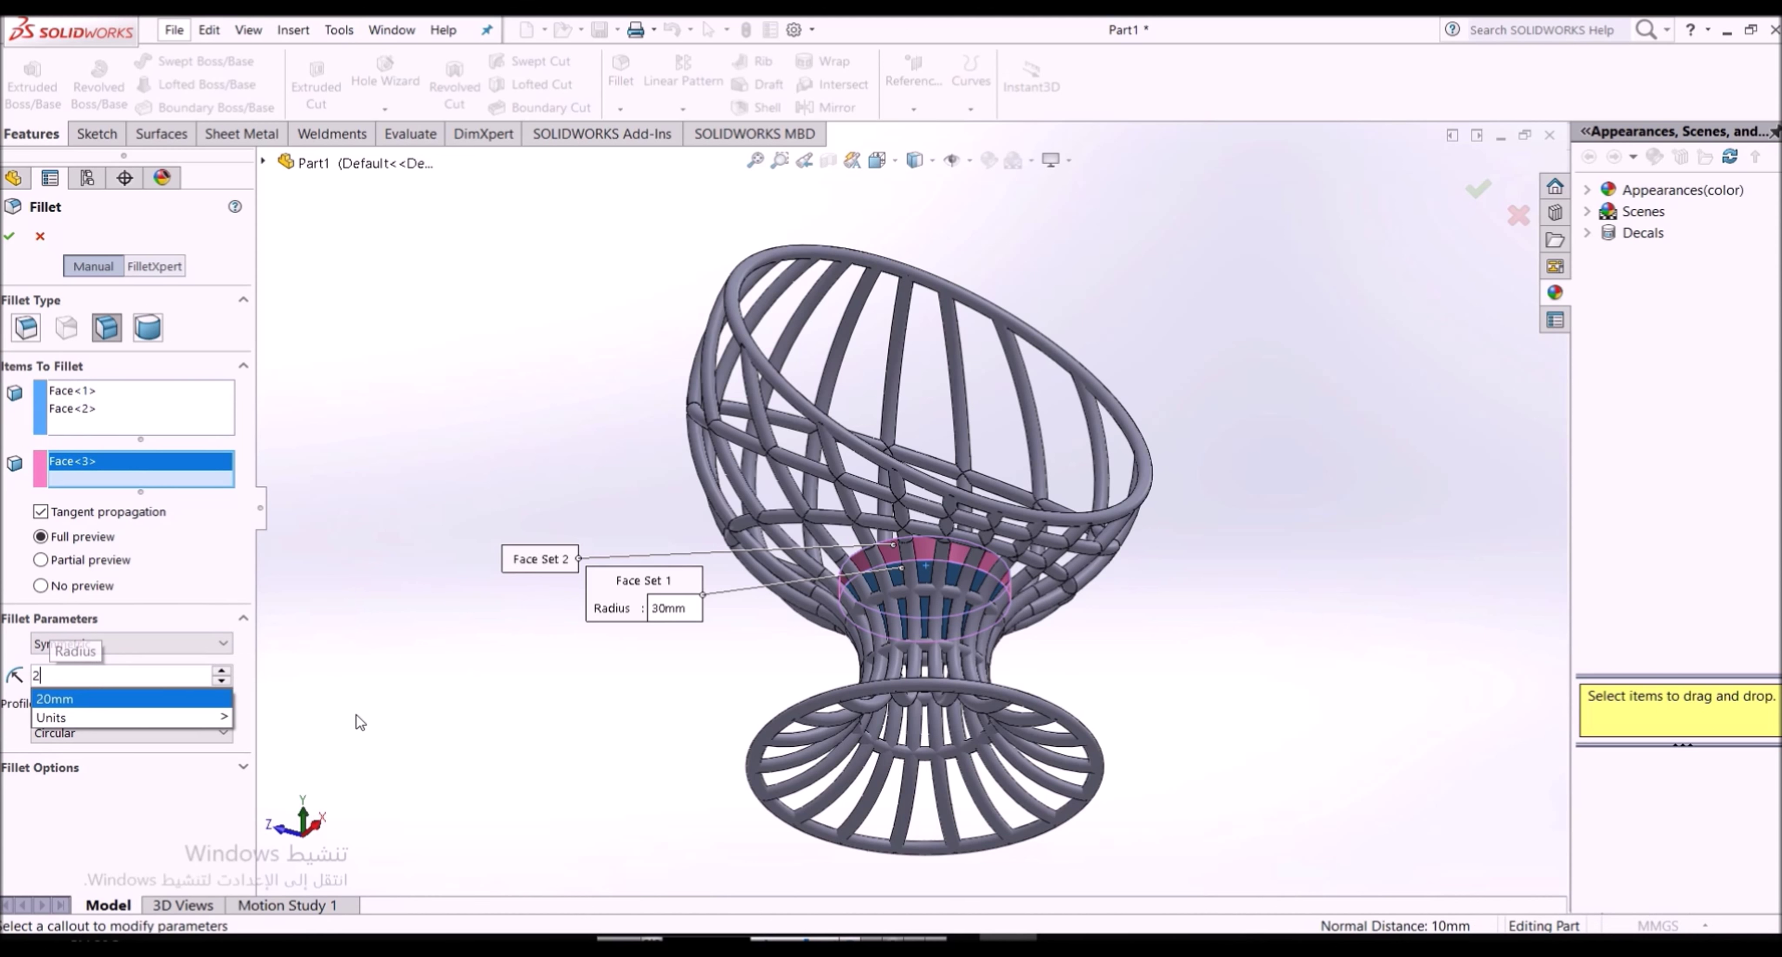
key(Return)
click(10, 237)
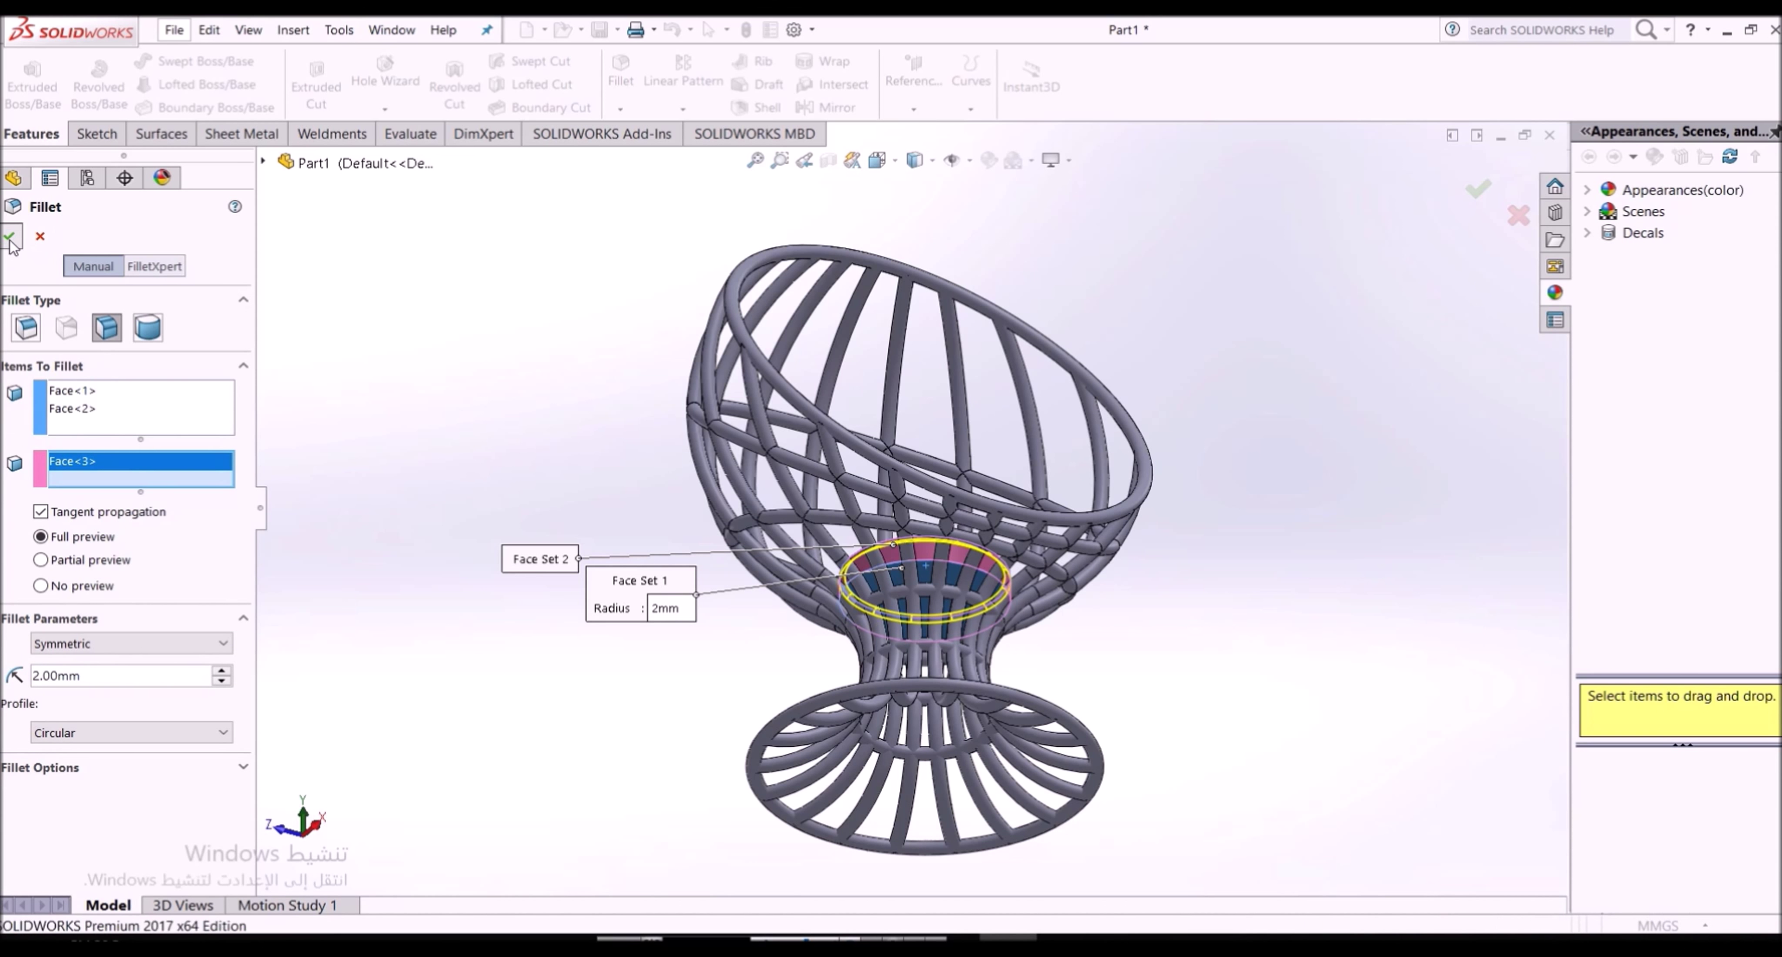
key(ctrl+1)
key(ctrl+7)
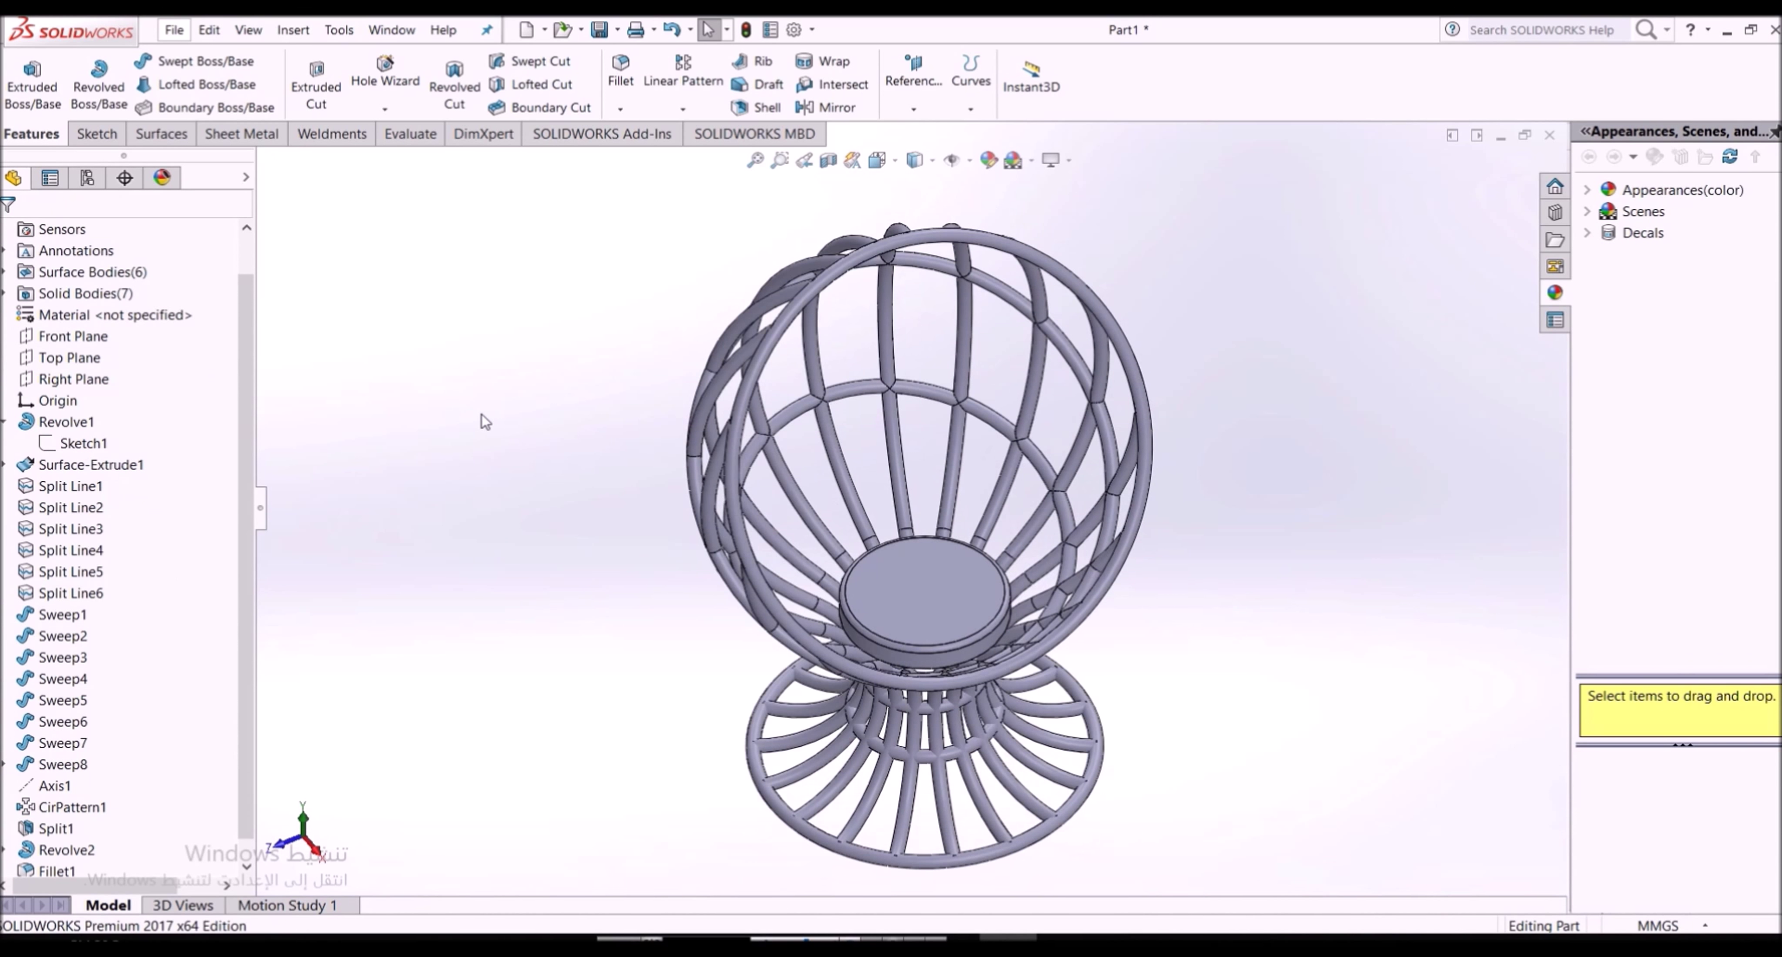
Apply the Organic > Wood polished mahogany 2d appearance to the whole chair
click(1589, 191)
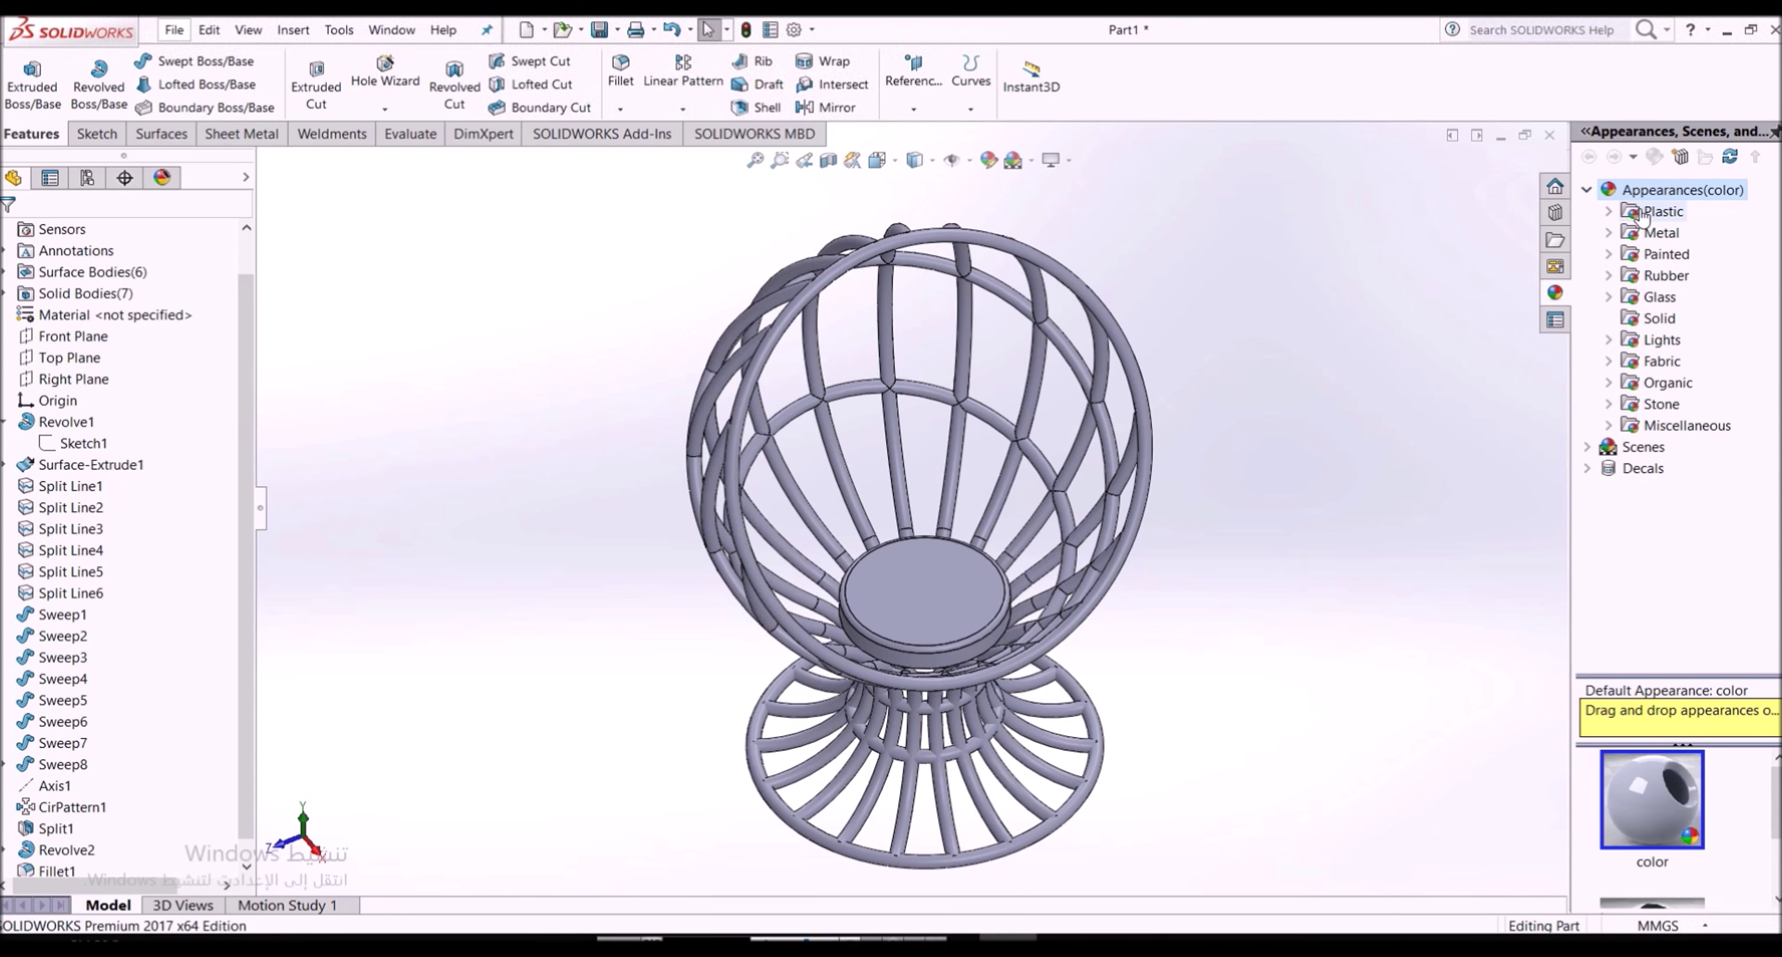
click(1609, 383)
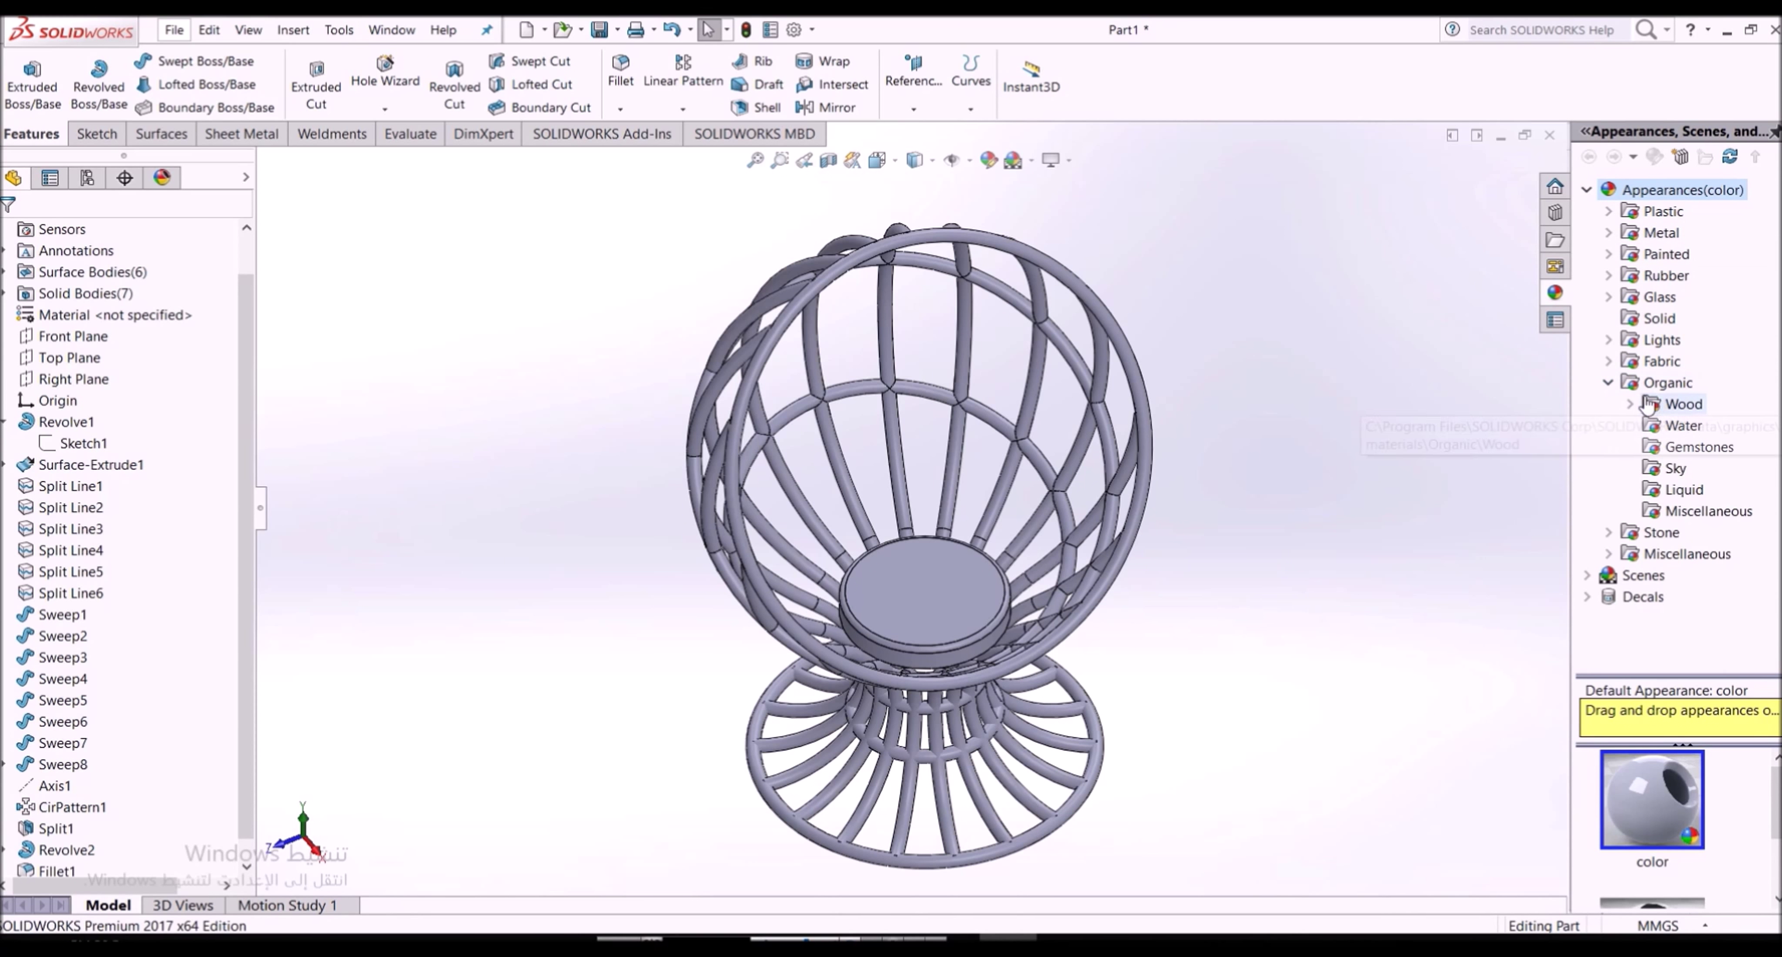
click(1632, 404)
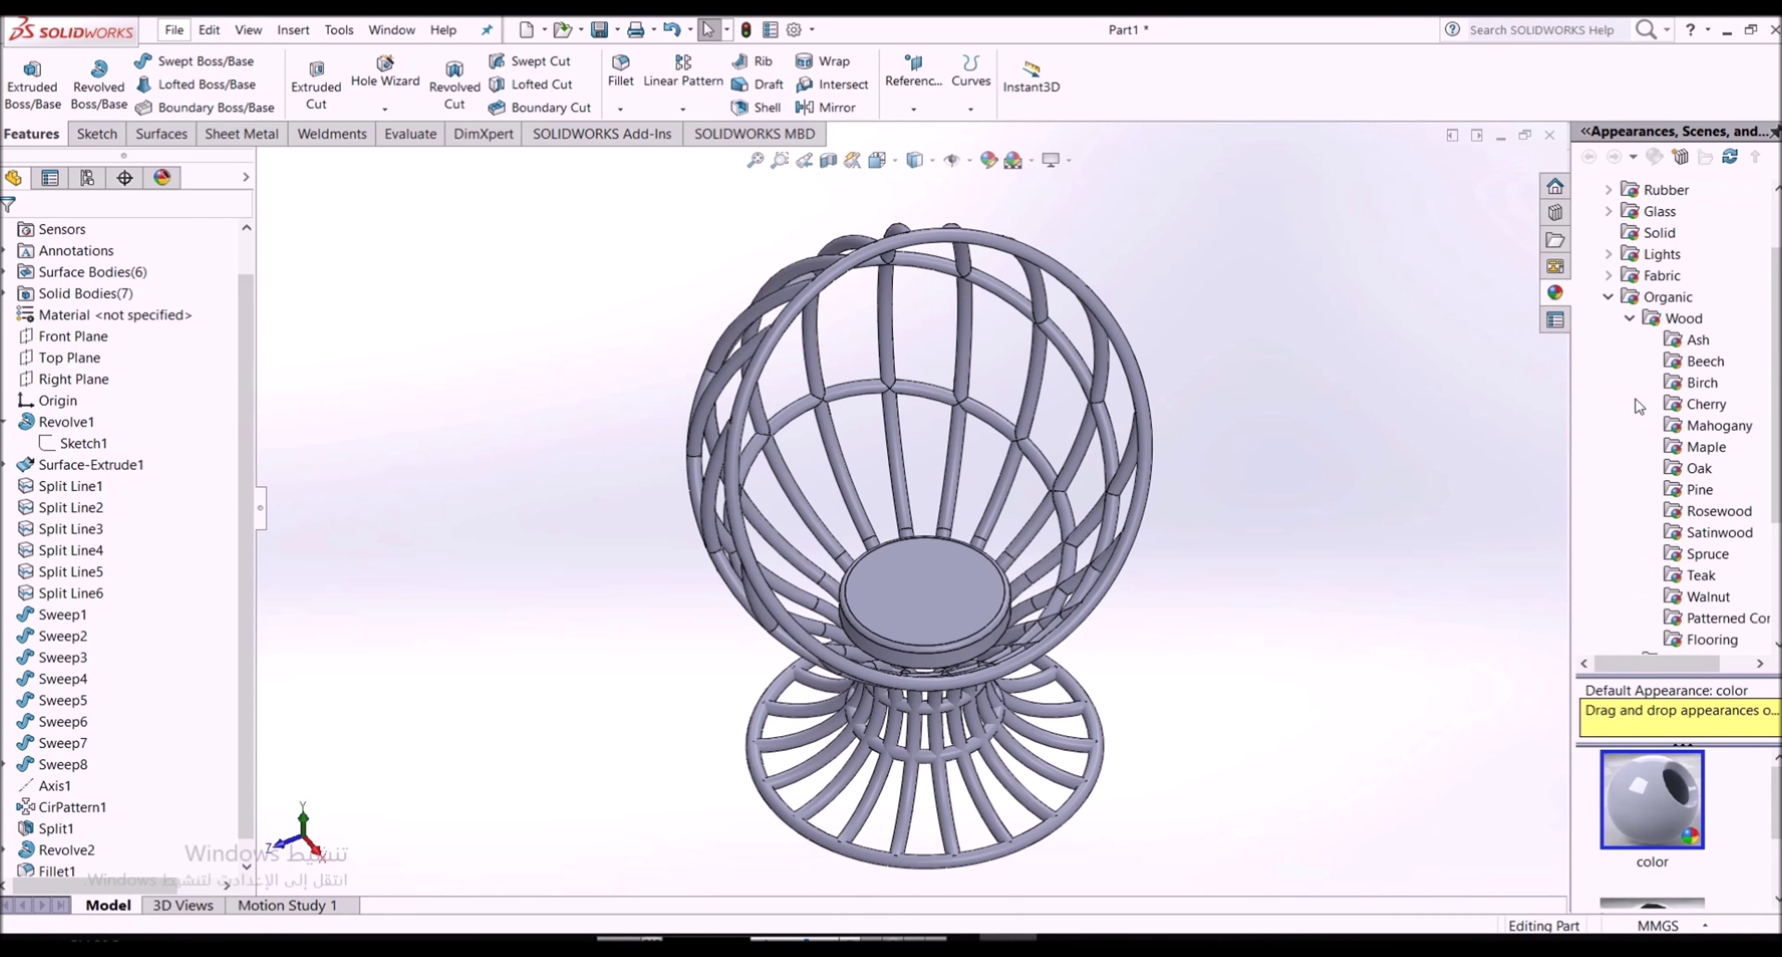
click(1683, 384)
click(1672, 434)
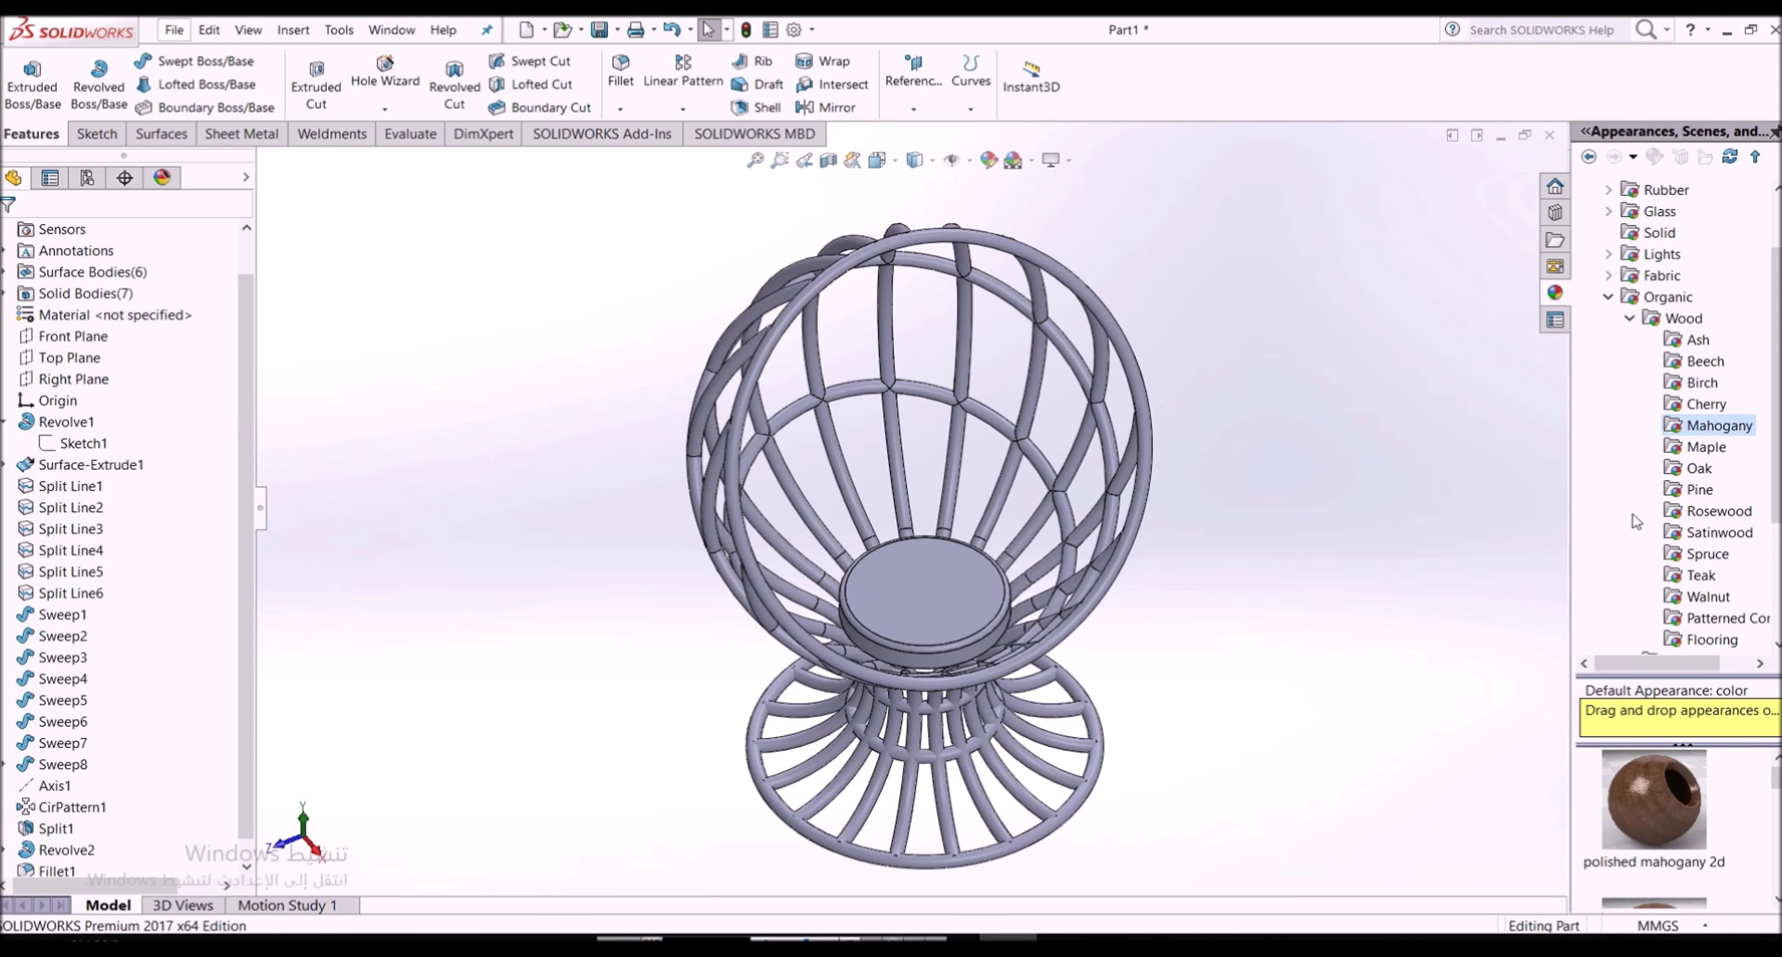
double_click(1637, 797)
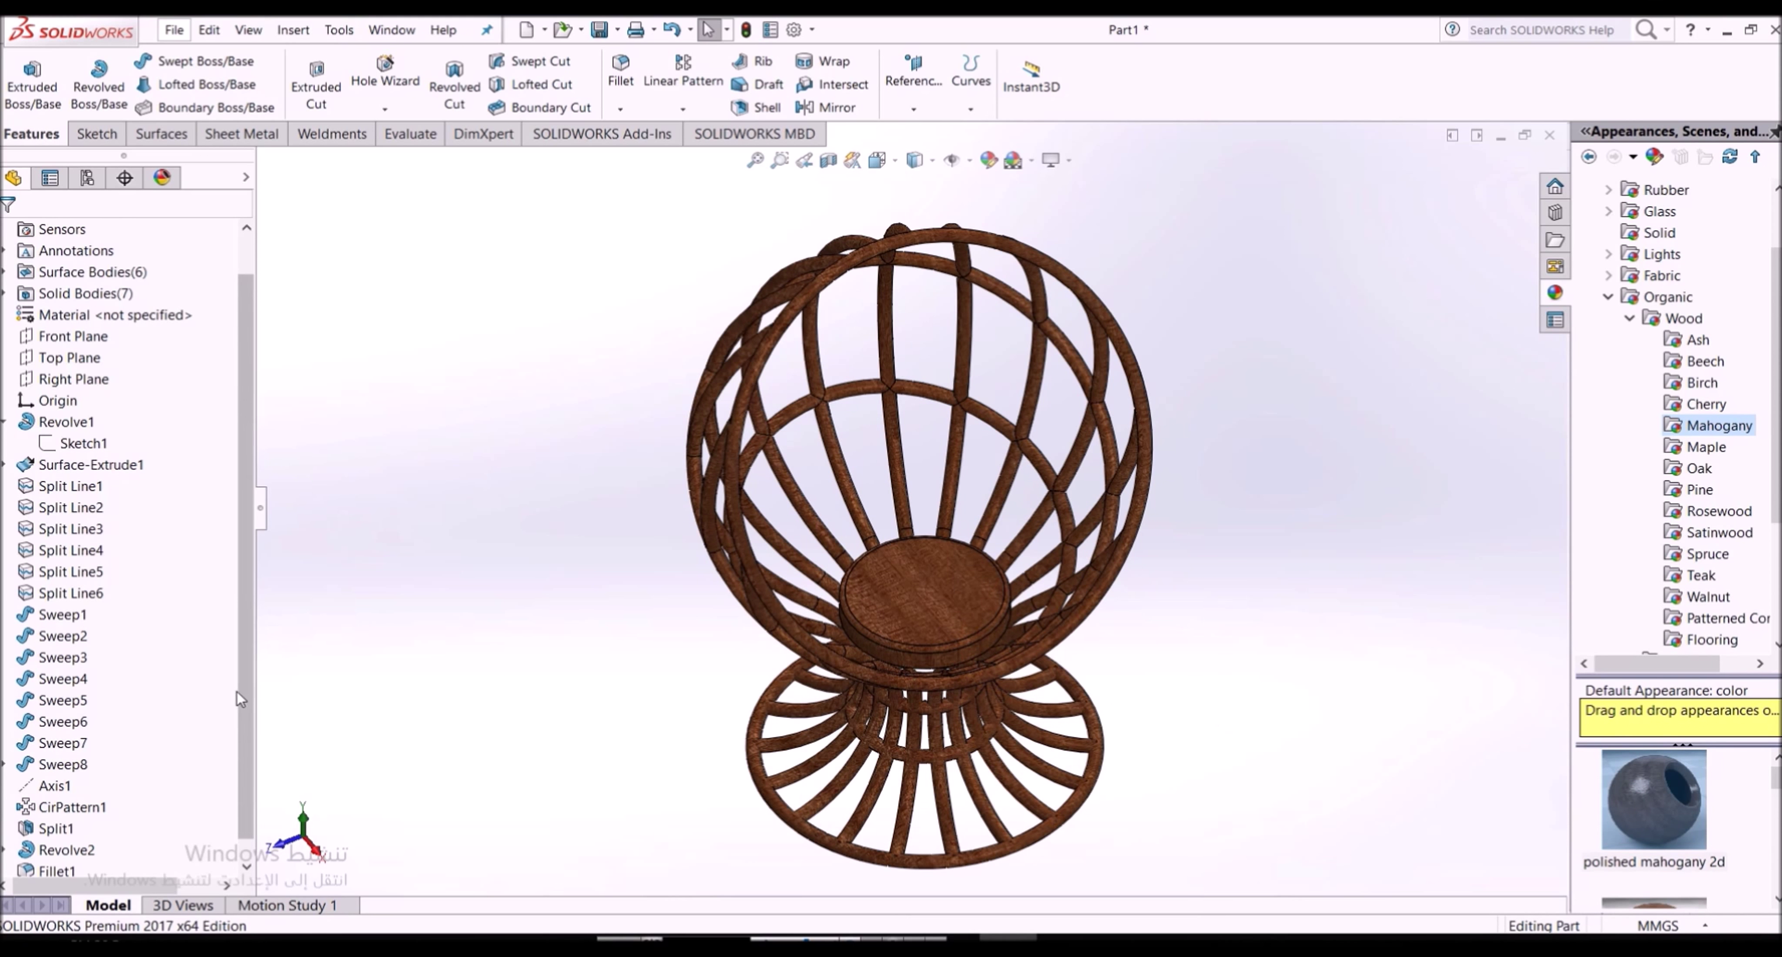
Give the seat features Revolve2 and Fillet1 the polished maple 2d finish
scroll(243, 728, down, 1)
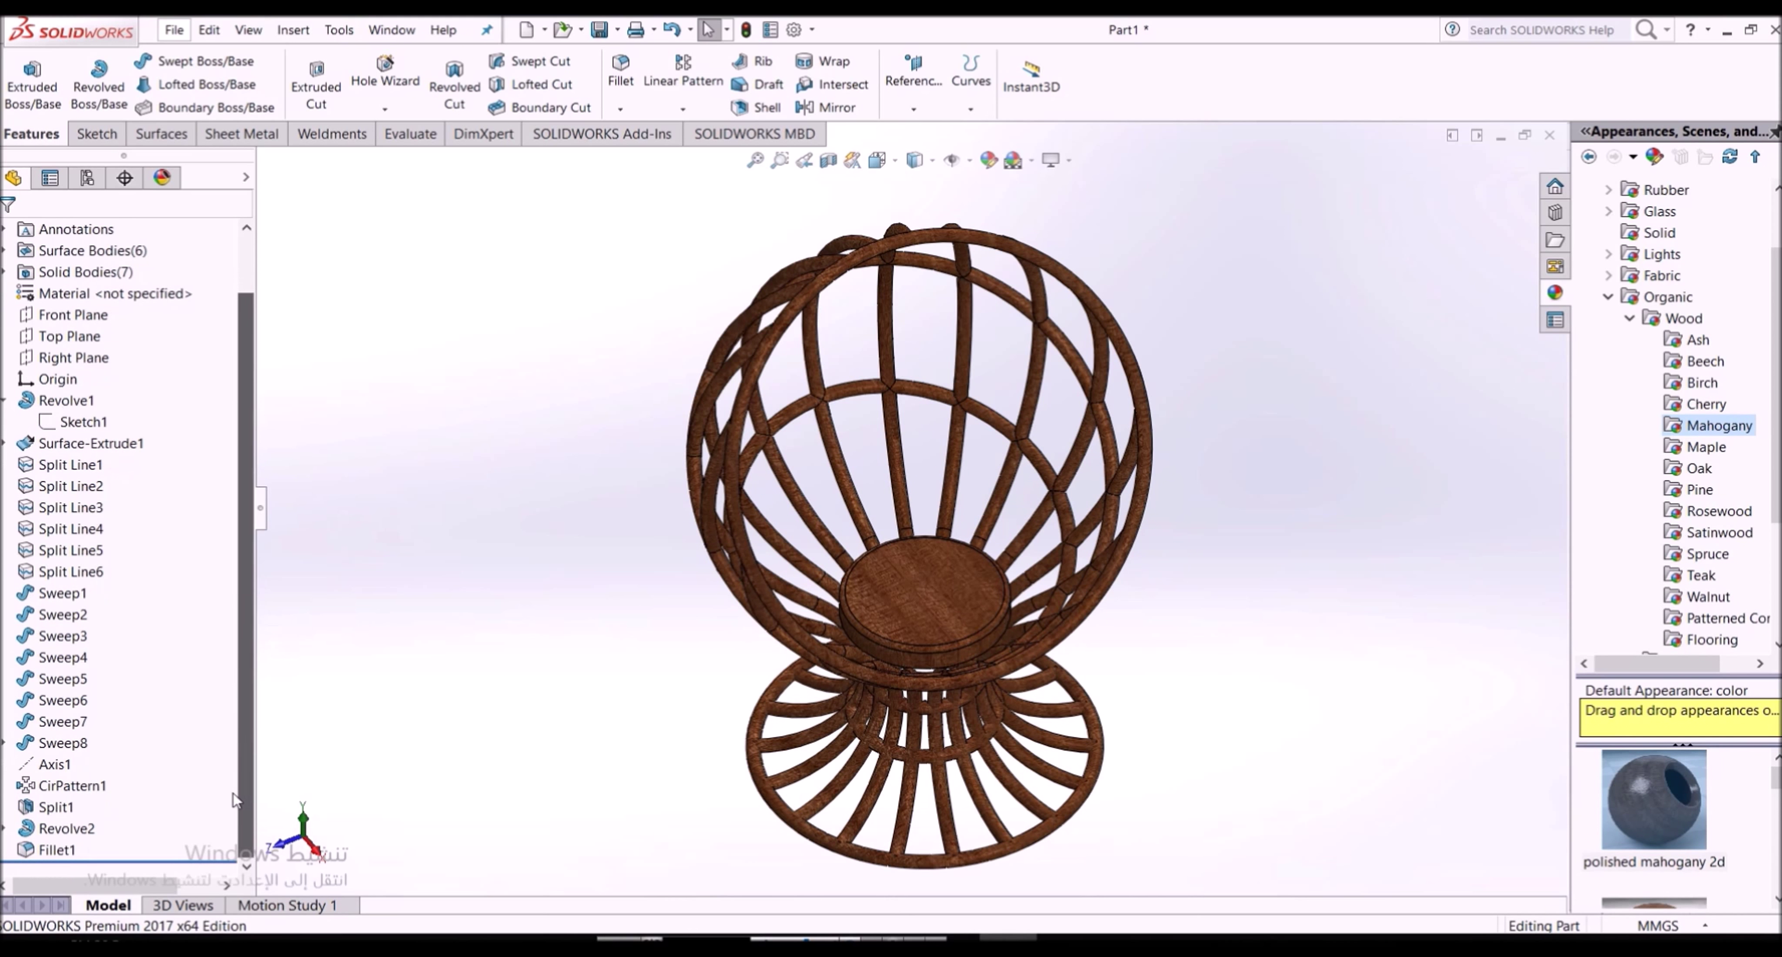
click(41, 829)
ctrl+click(45, 852)
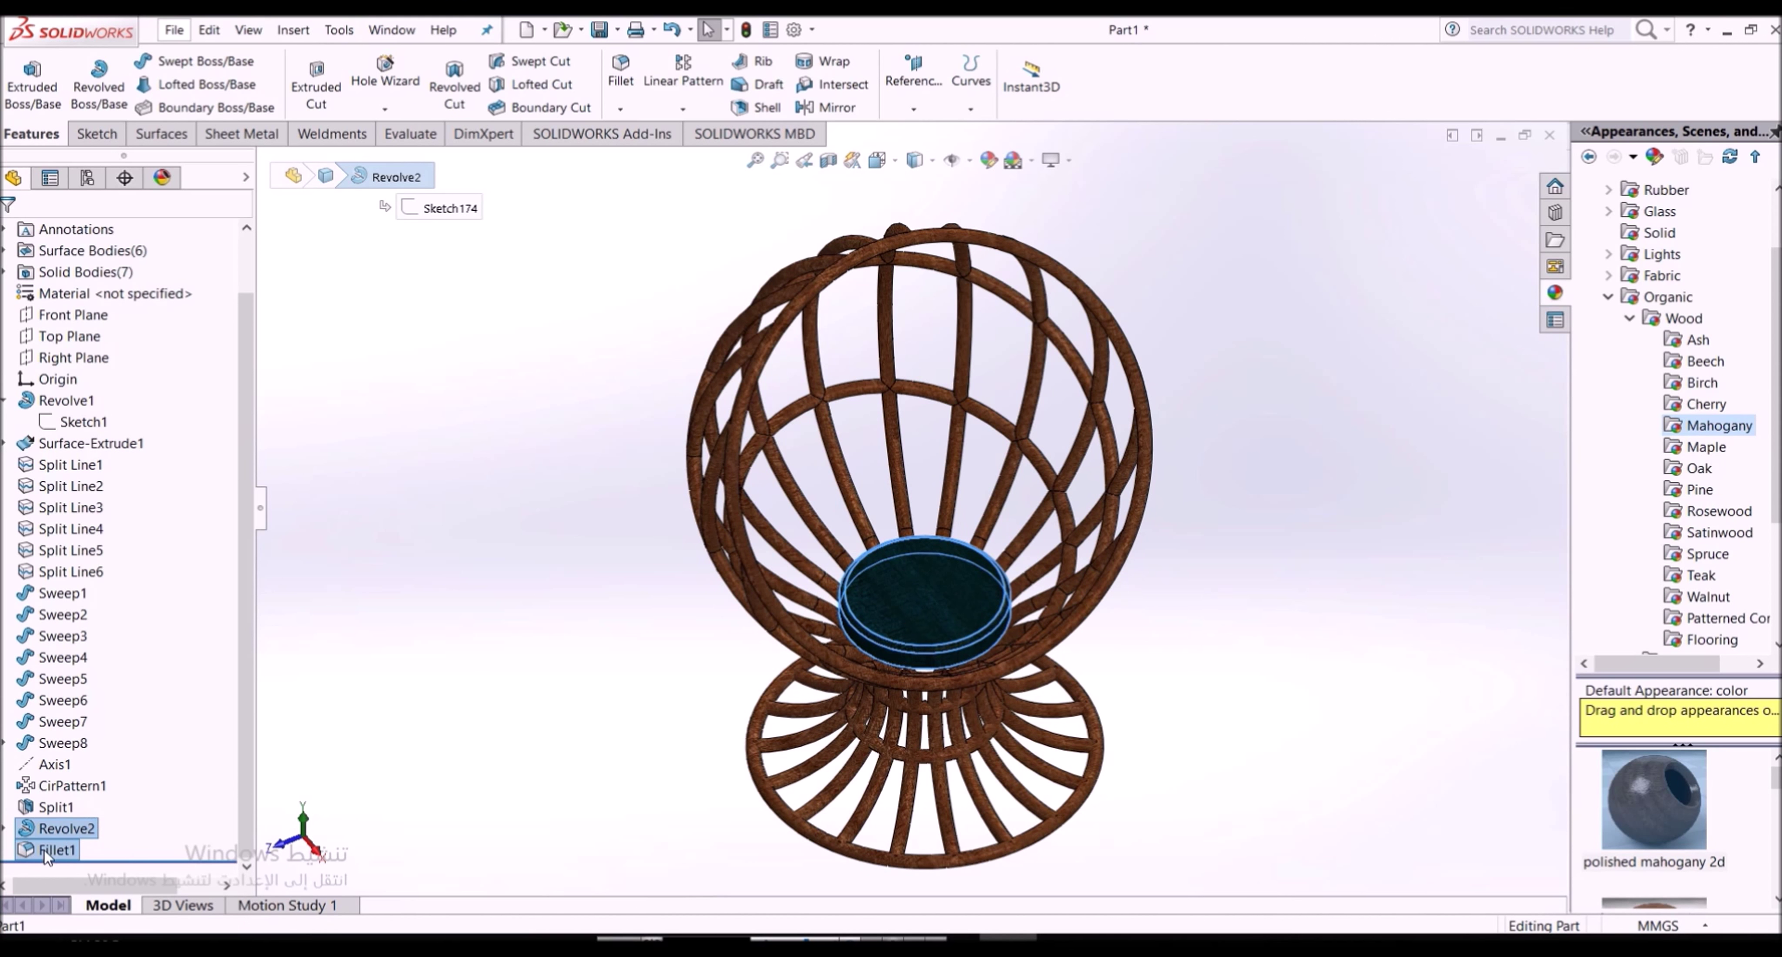
click(1700, 448)
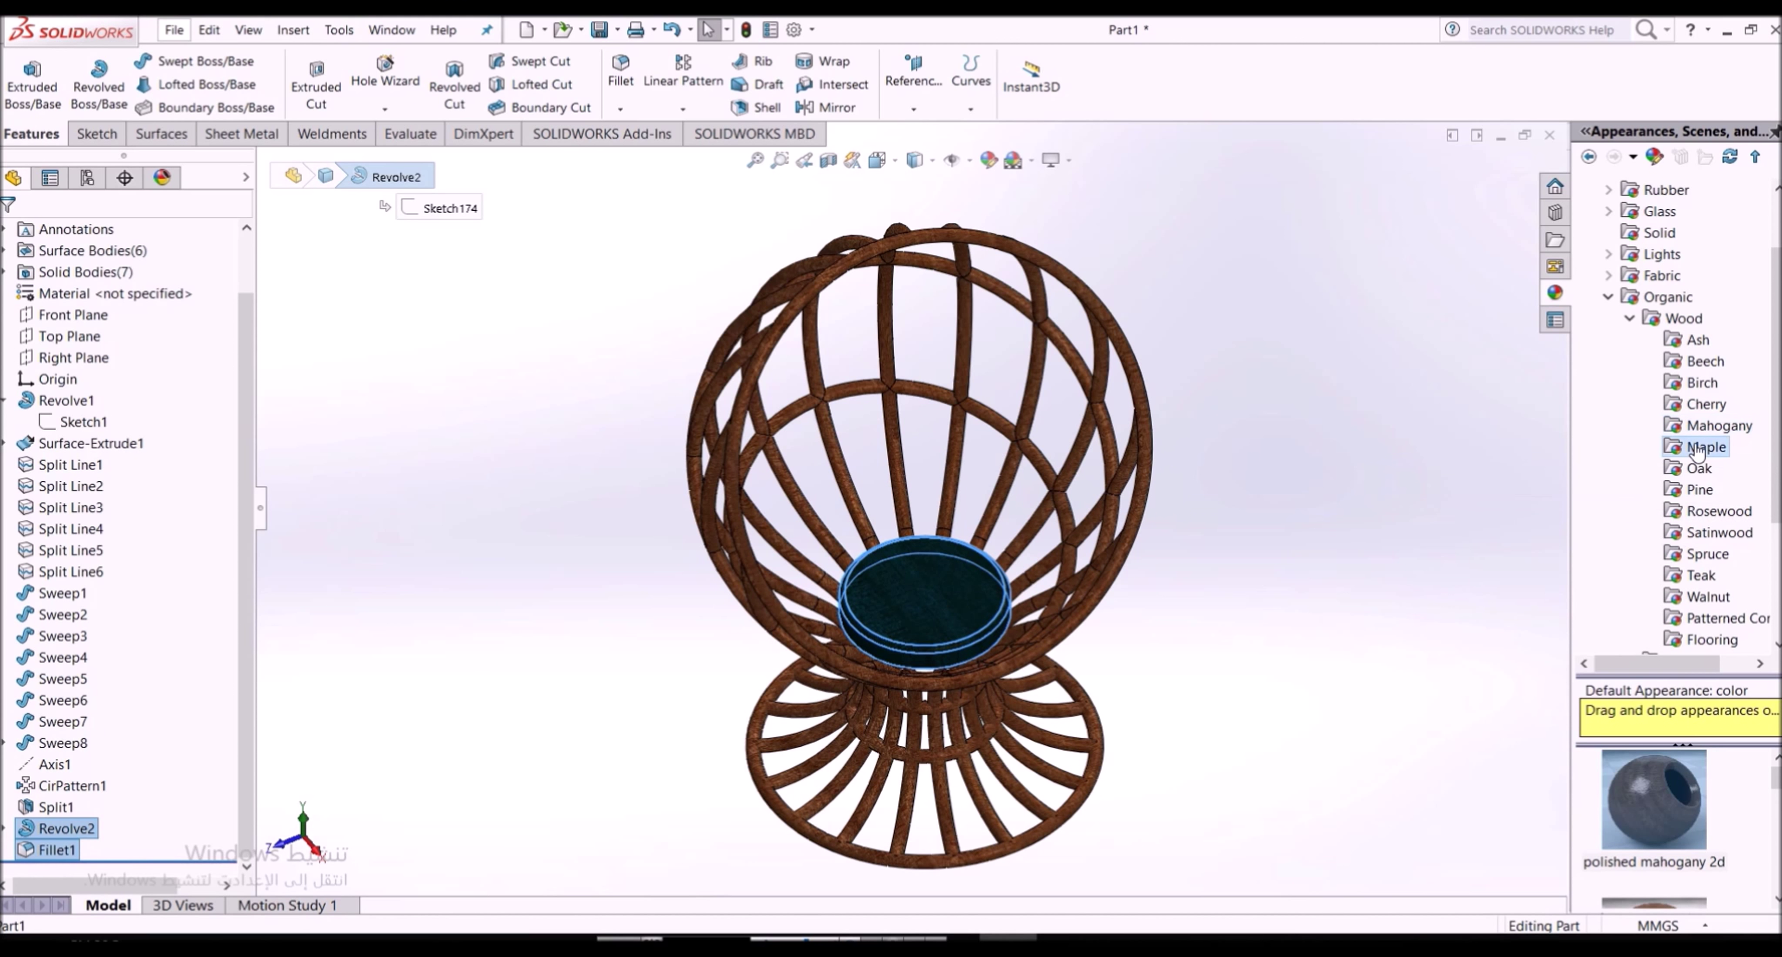
double_click(1652, 778)
key(Down)
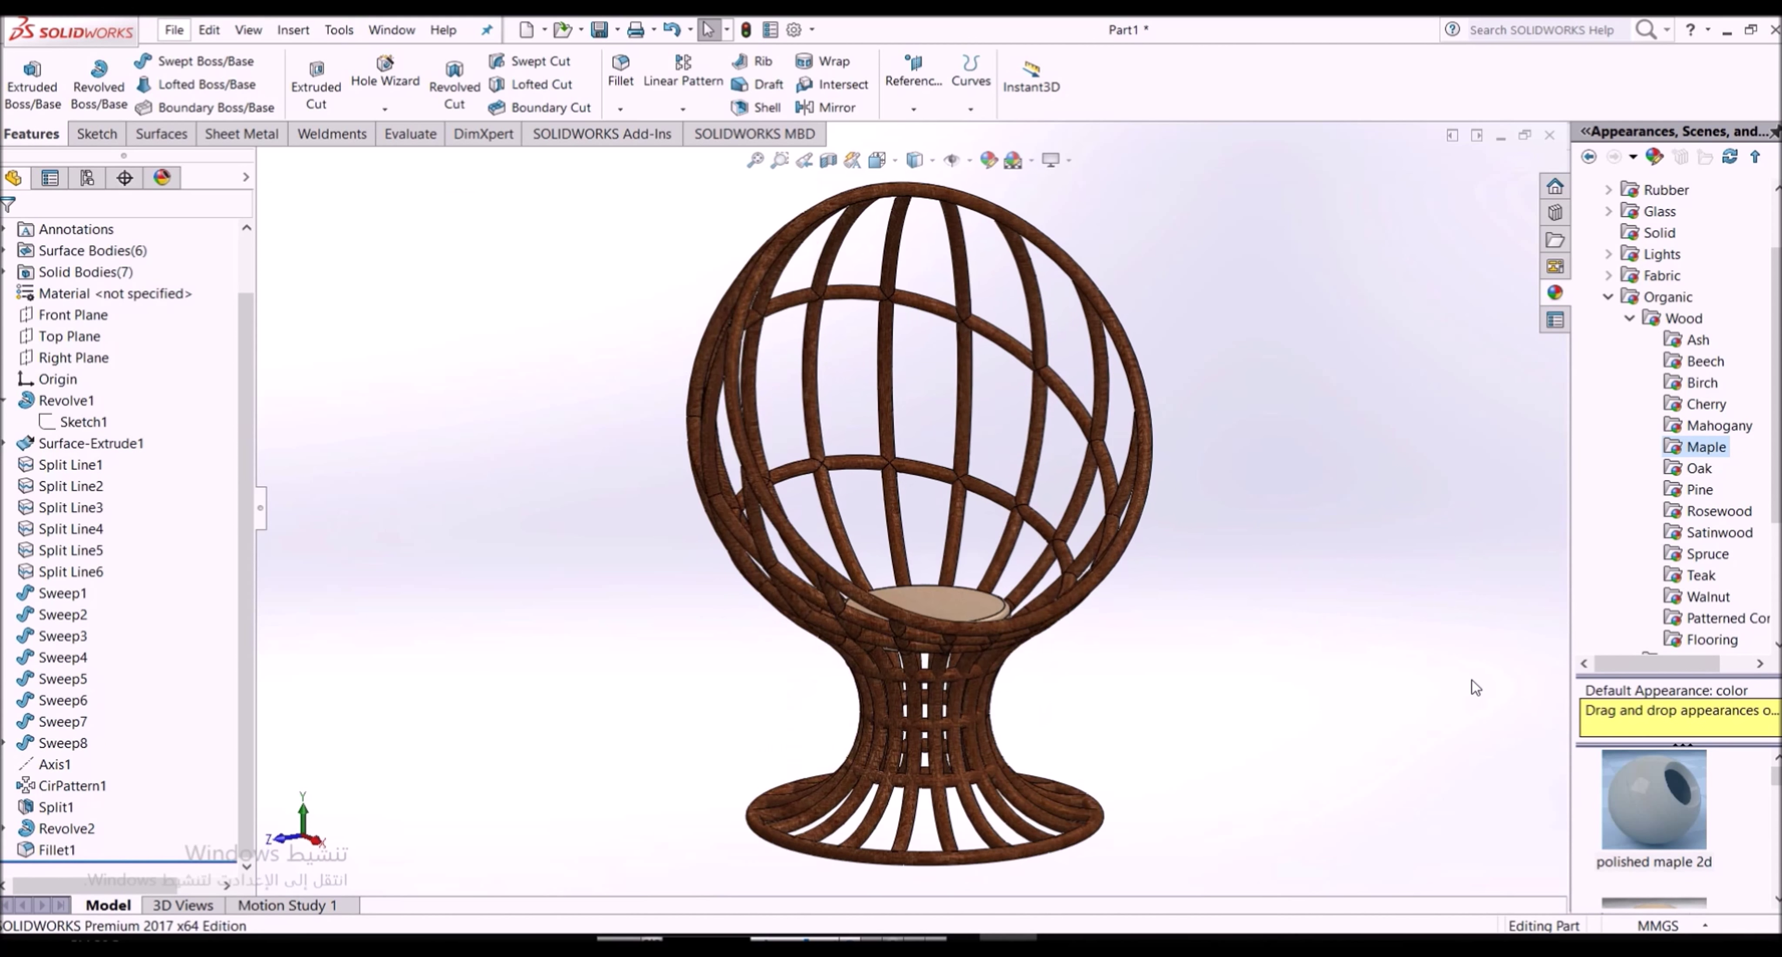
key(Up)
key(Up)
key(Up)
key(Down)
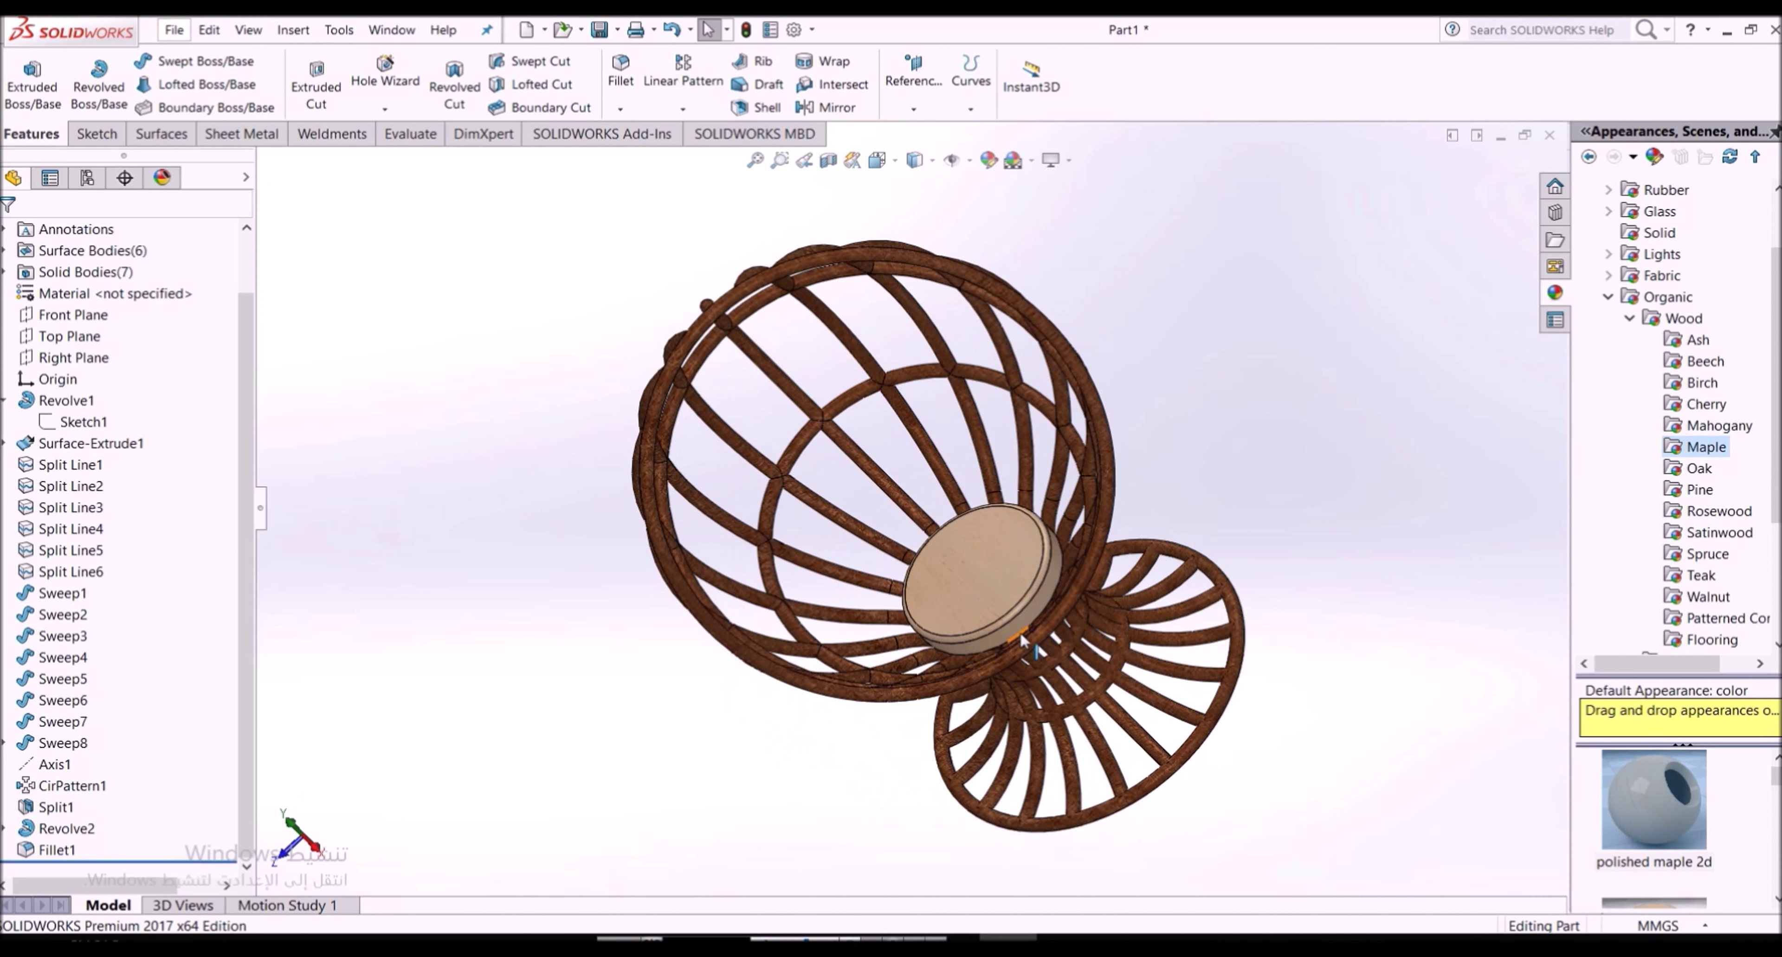
key(Down)
key(Down)
scroll(1023, 639, down, 2)
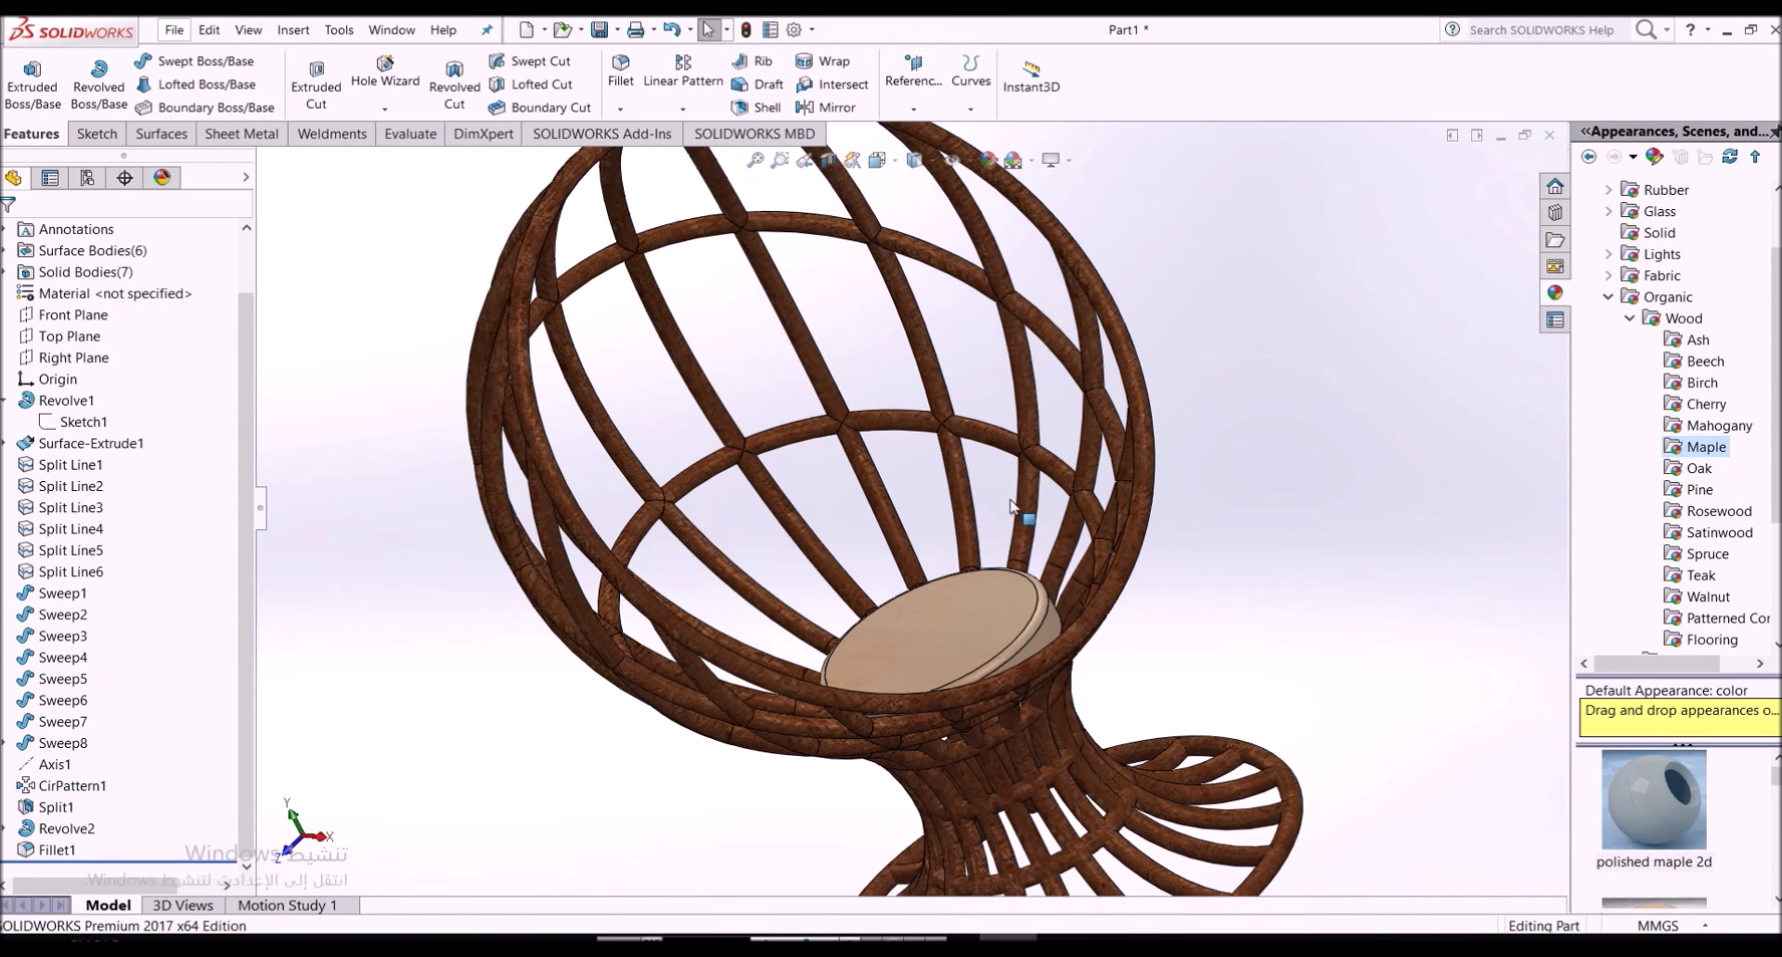
scroll(969, 726, down, 2)
key(f)
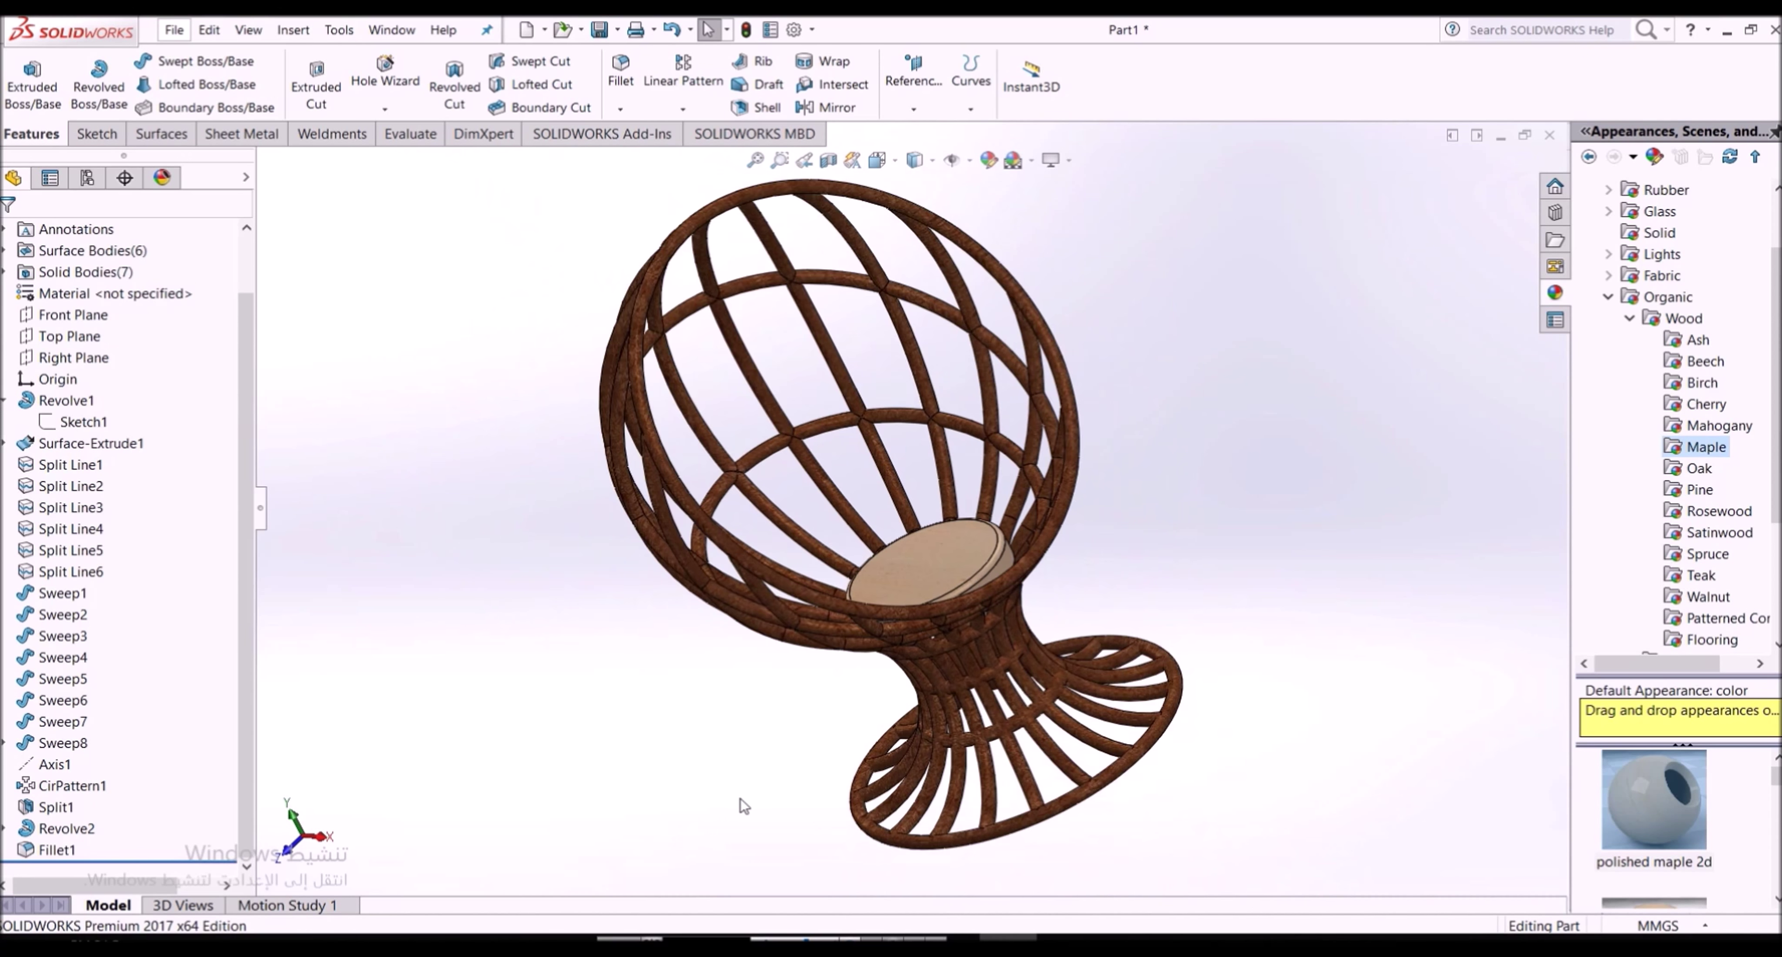
key(Down)
key(Down)
key(Down)
key(Down)
key(Down)
key(Down)
scroll(899, 475, down, 3)
key(Down)
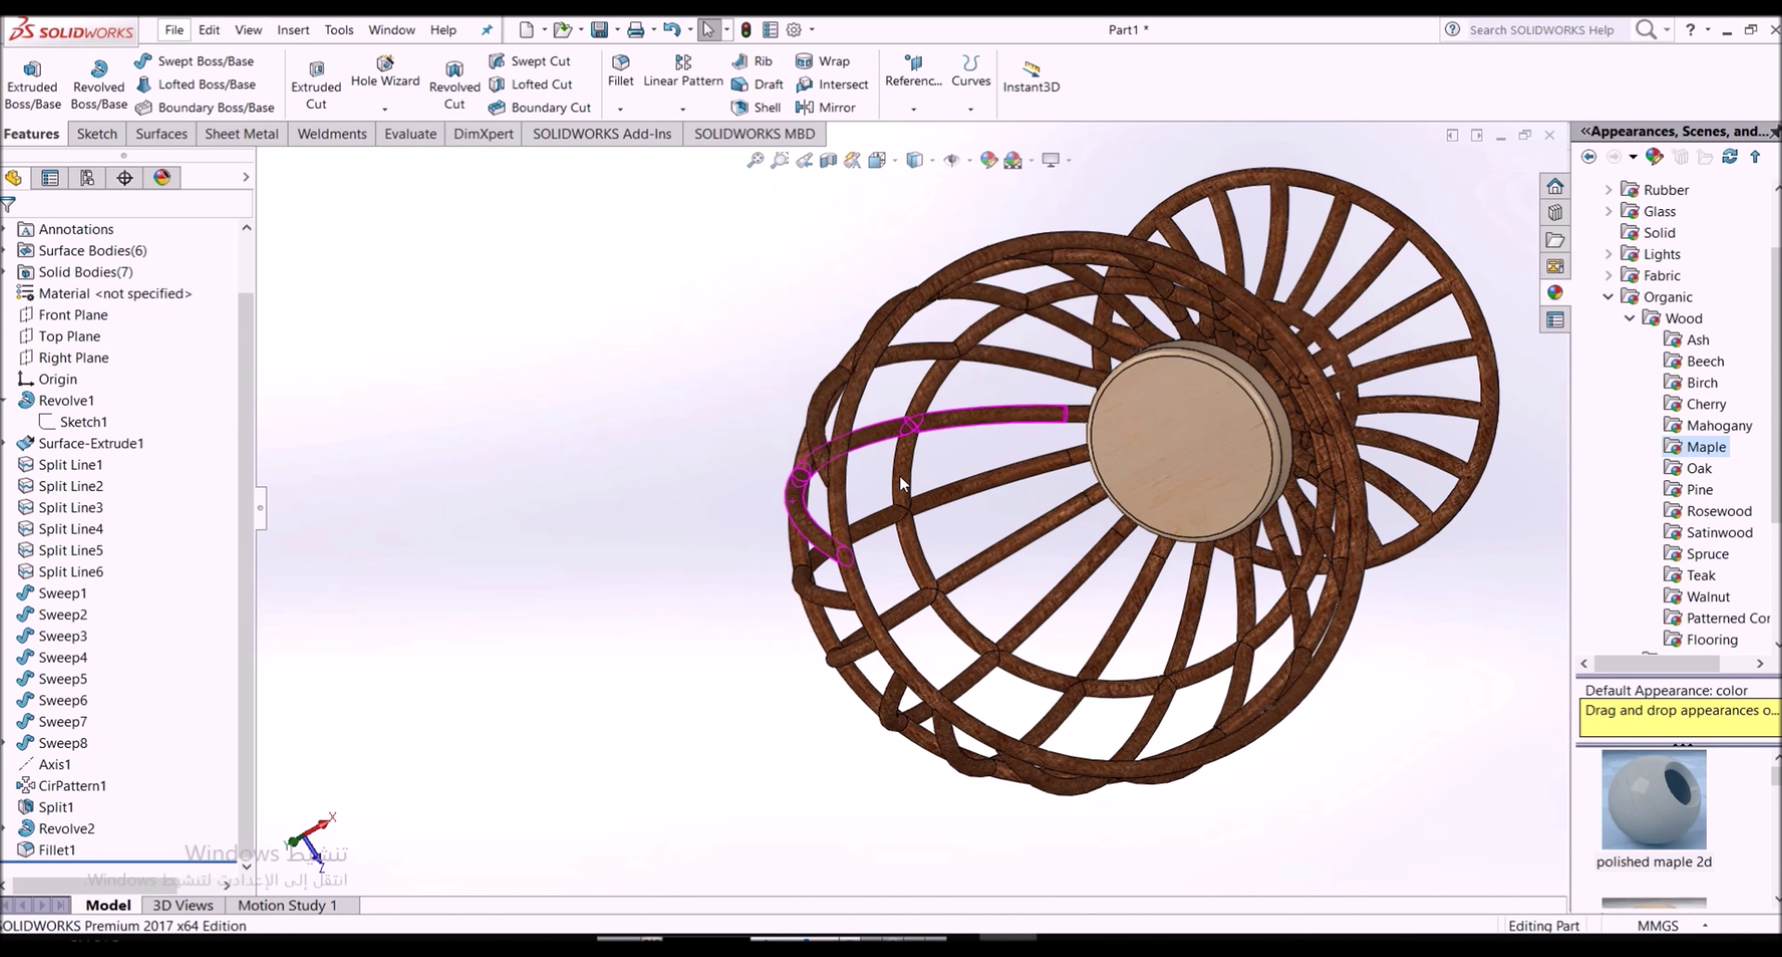
key(Down)
key(Down)
key(Down)
key(Down)
key(Down)
key(Down)
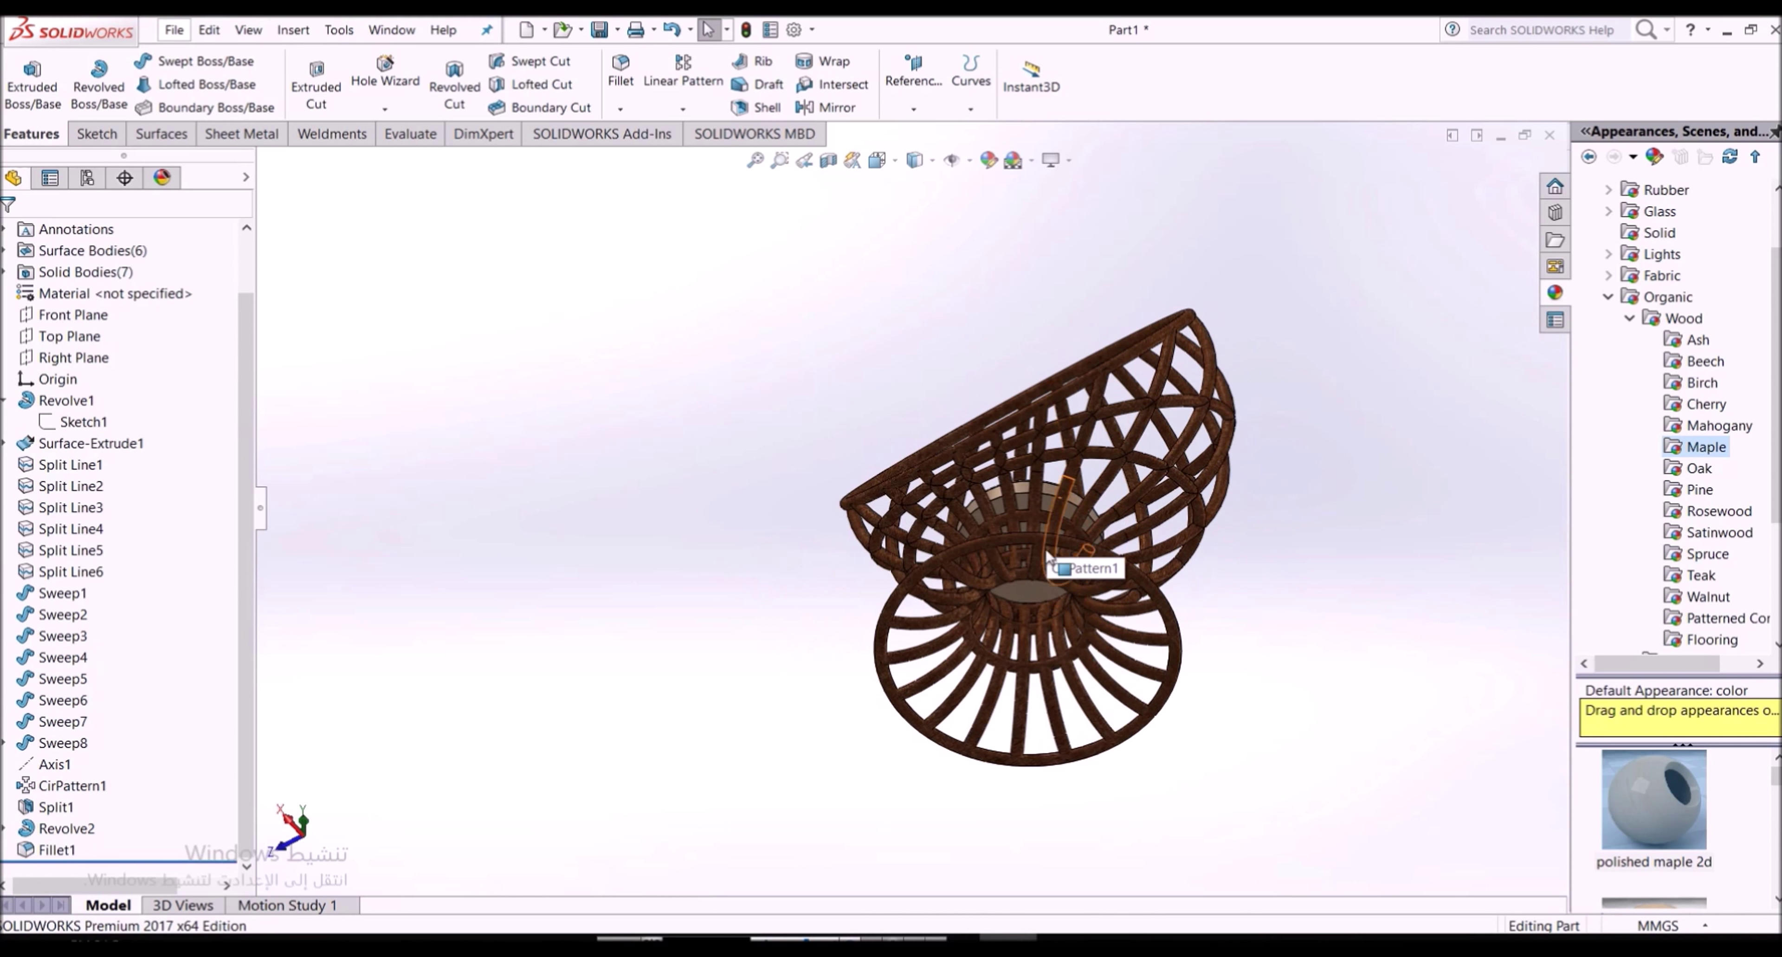
middle_drag(1047, 534, 799, 746)
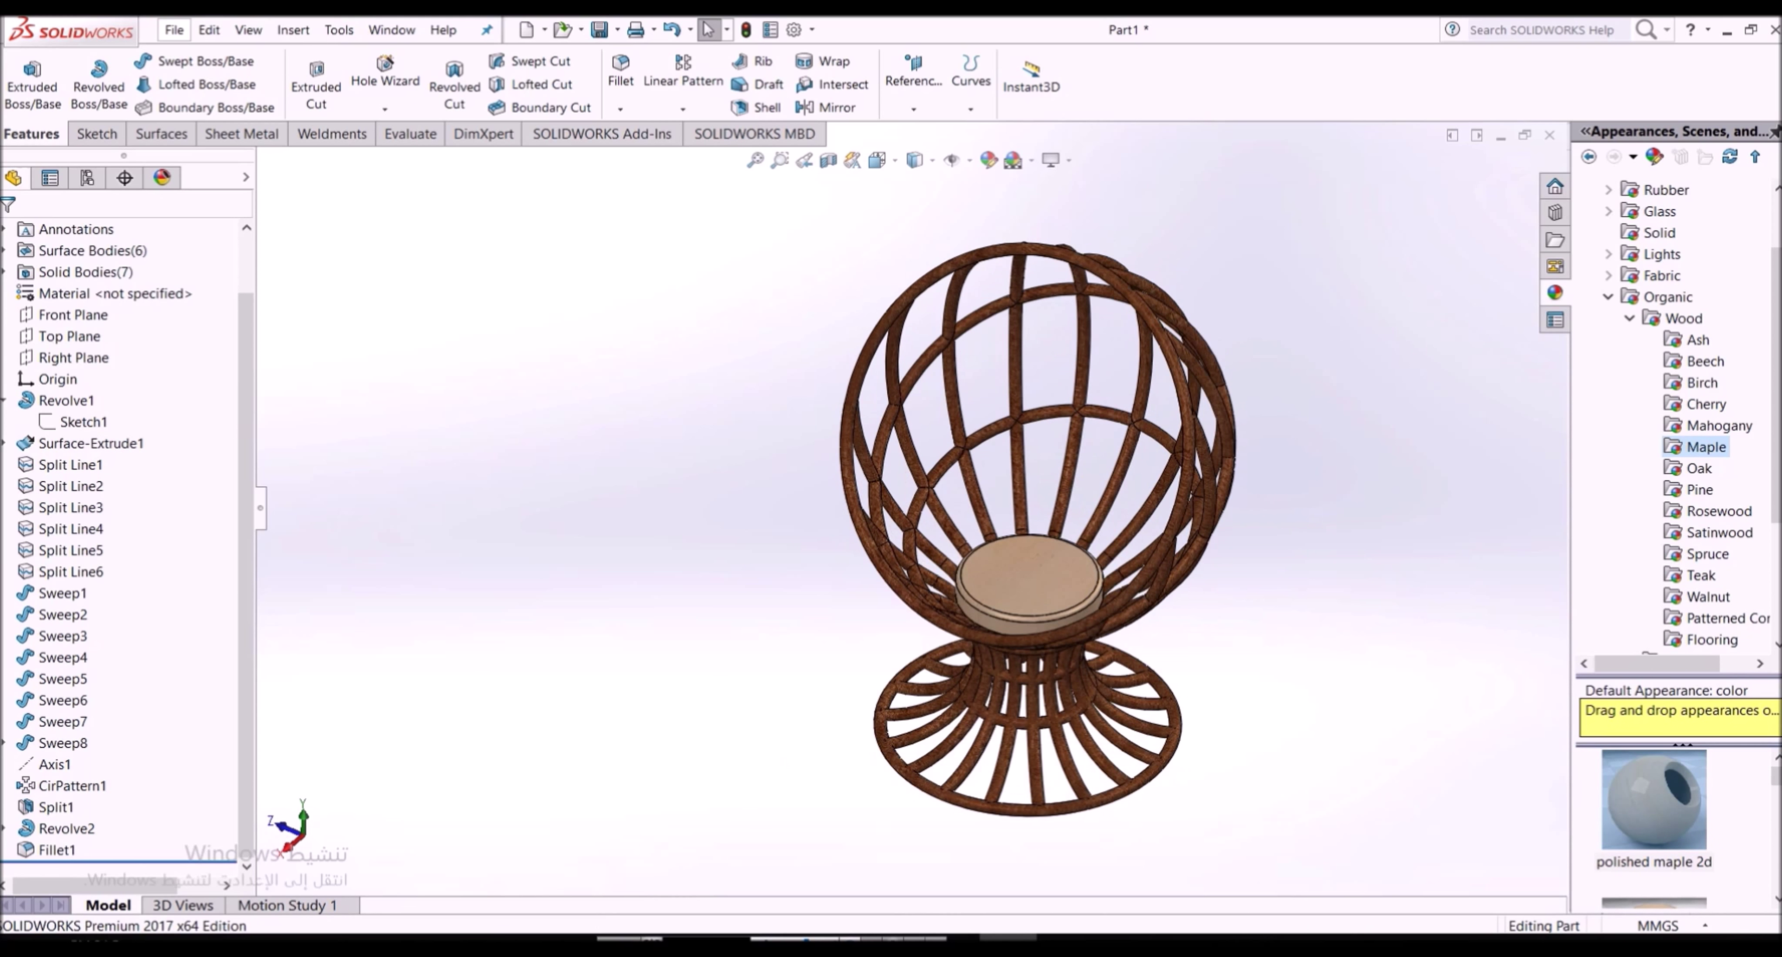